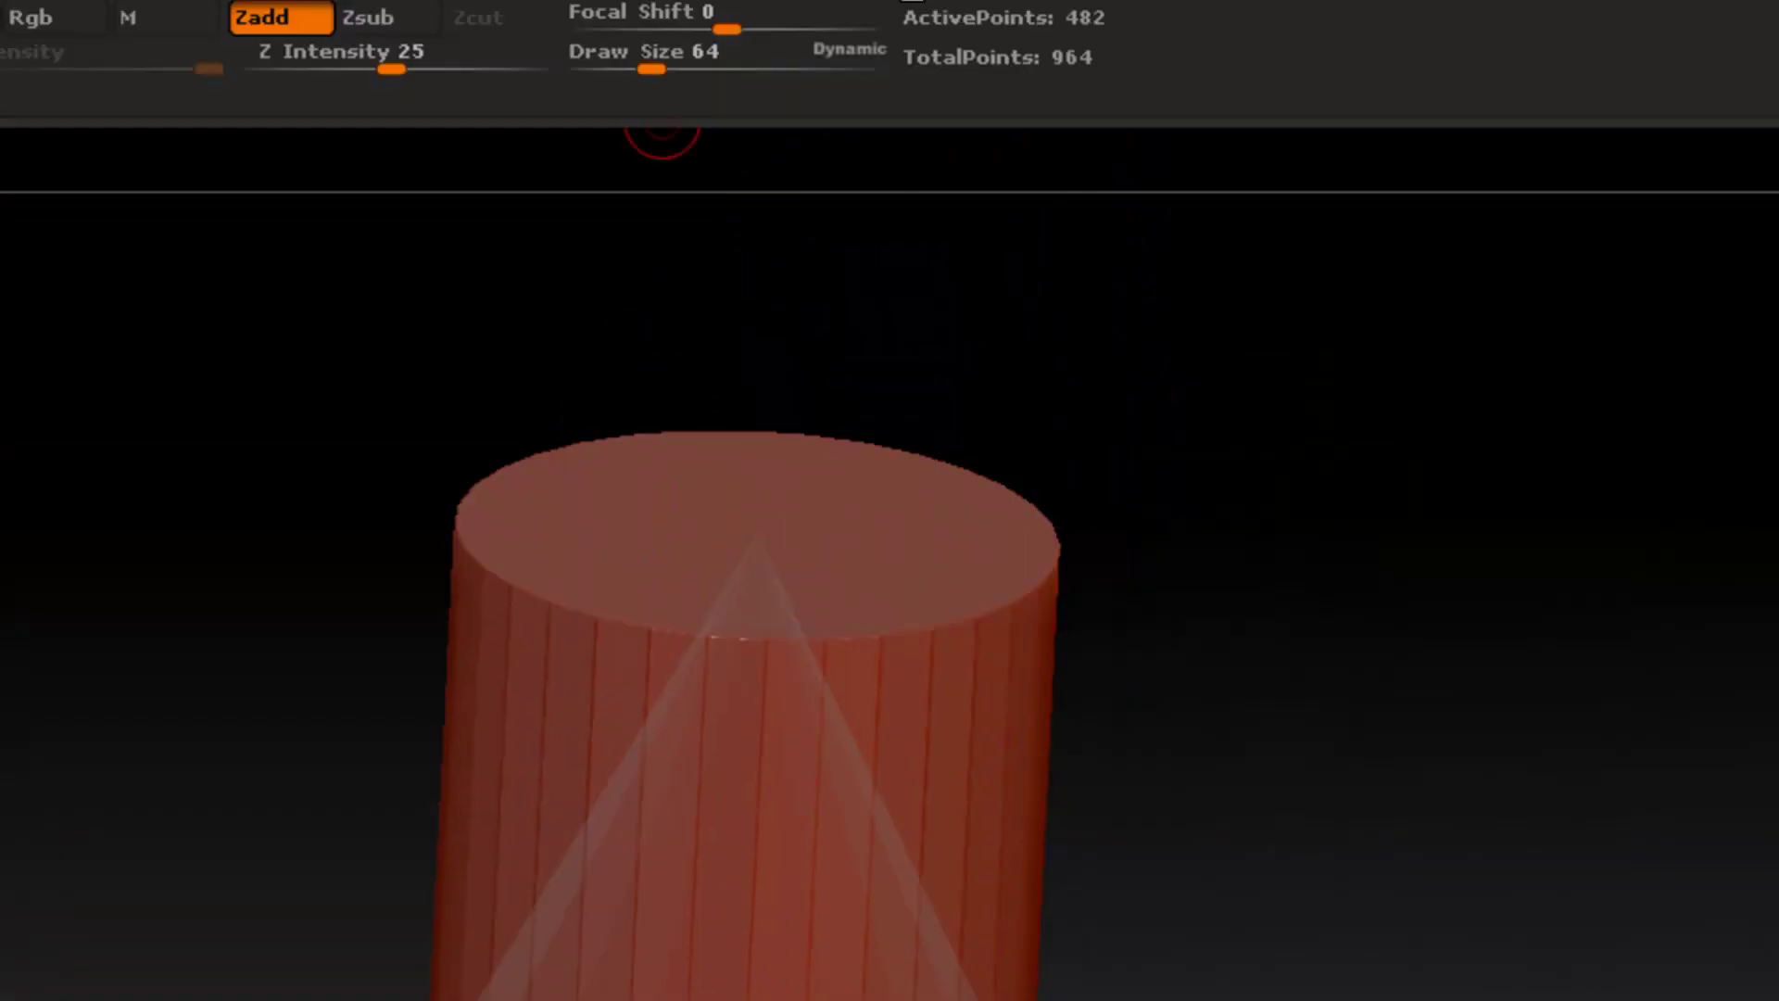
Step: Load the EZ-MORPH-A zscript
left_click(774, 70)
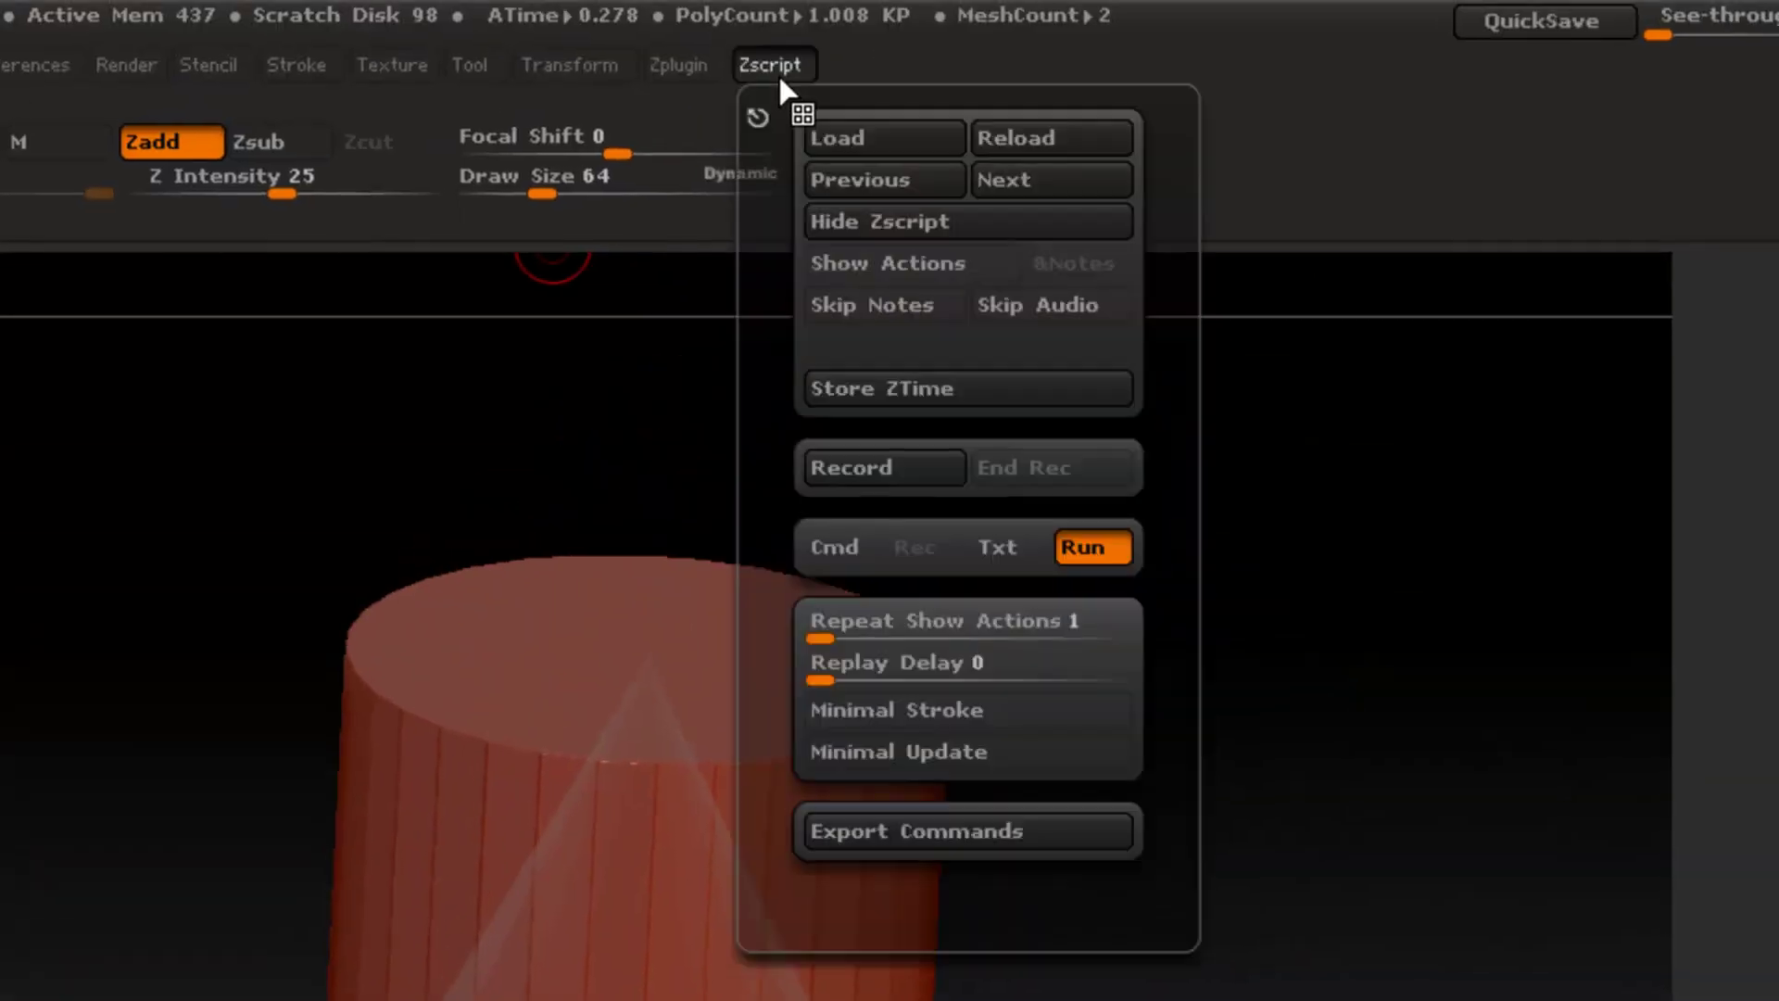
left_click(830, 139)
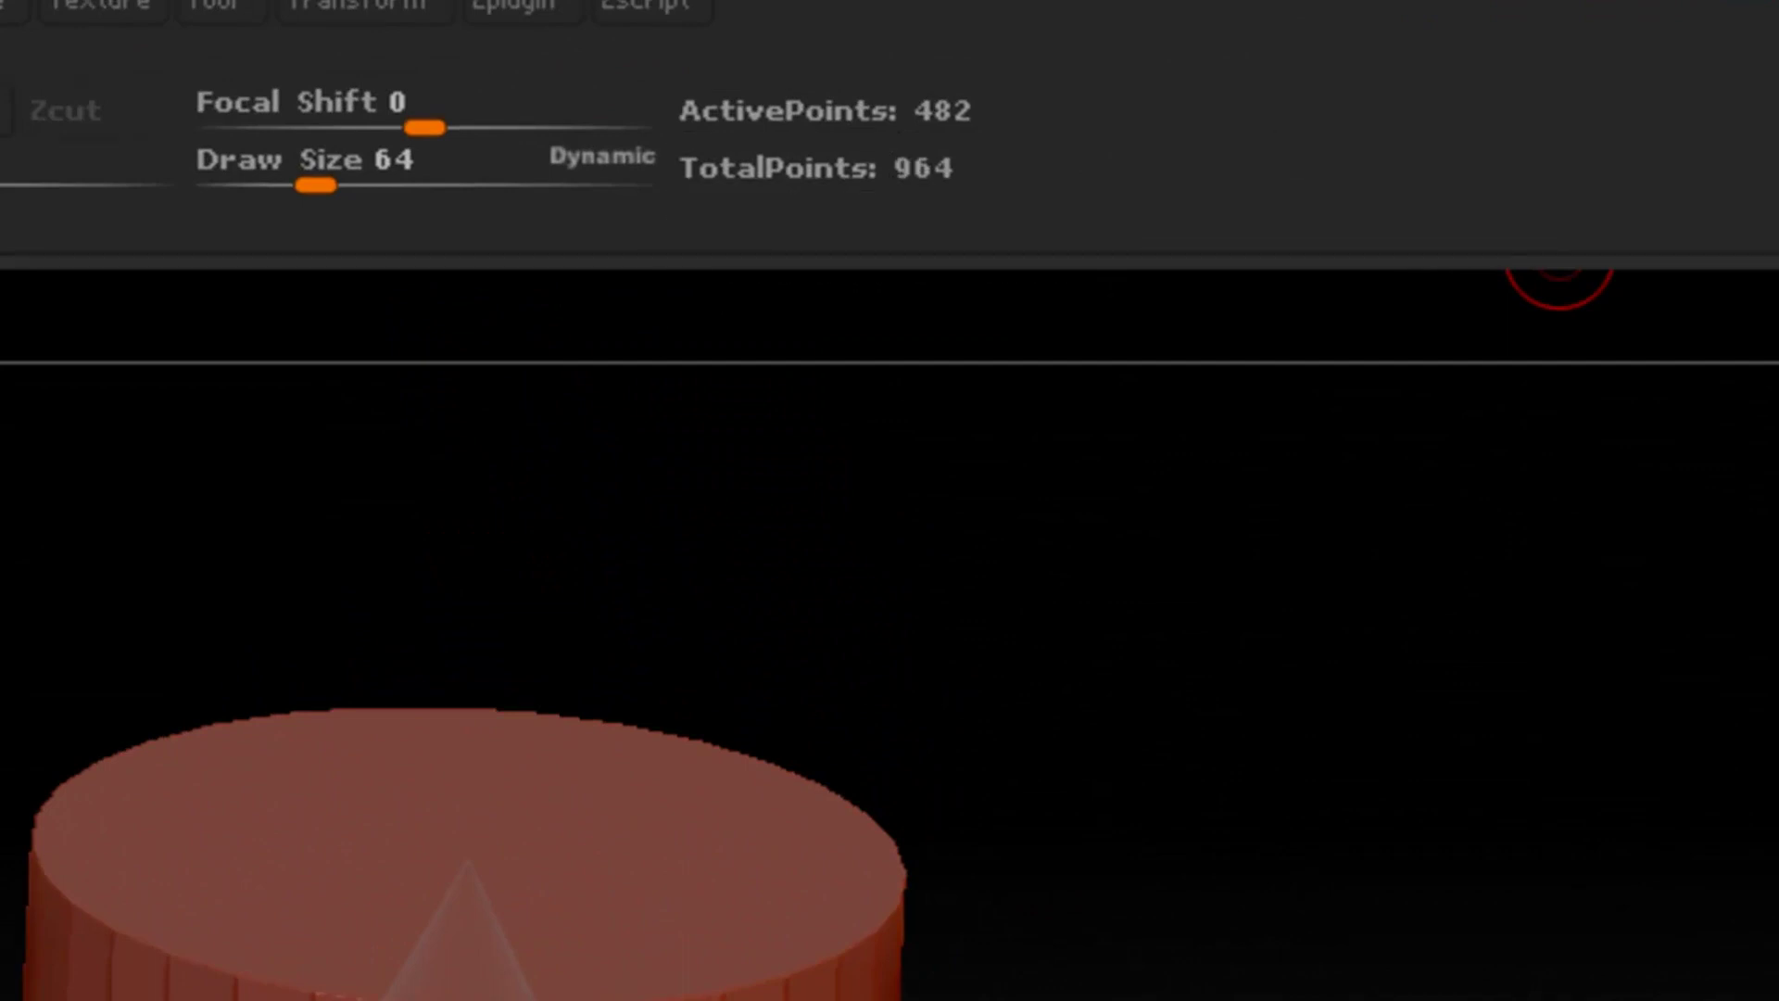
Step: Examine the cylinder and cone in the subtool list and the ProjectAll settings
mouse_move(1648, 359)
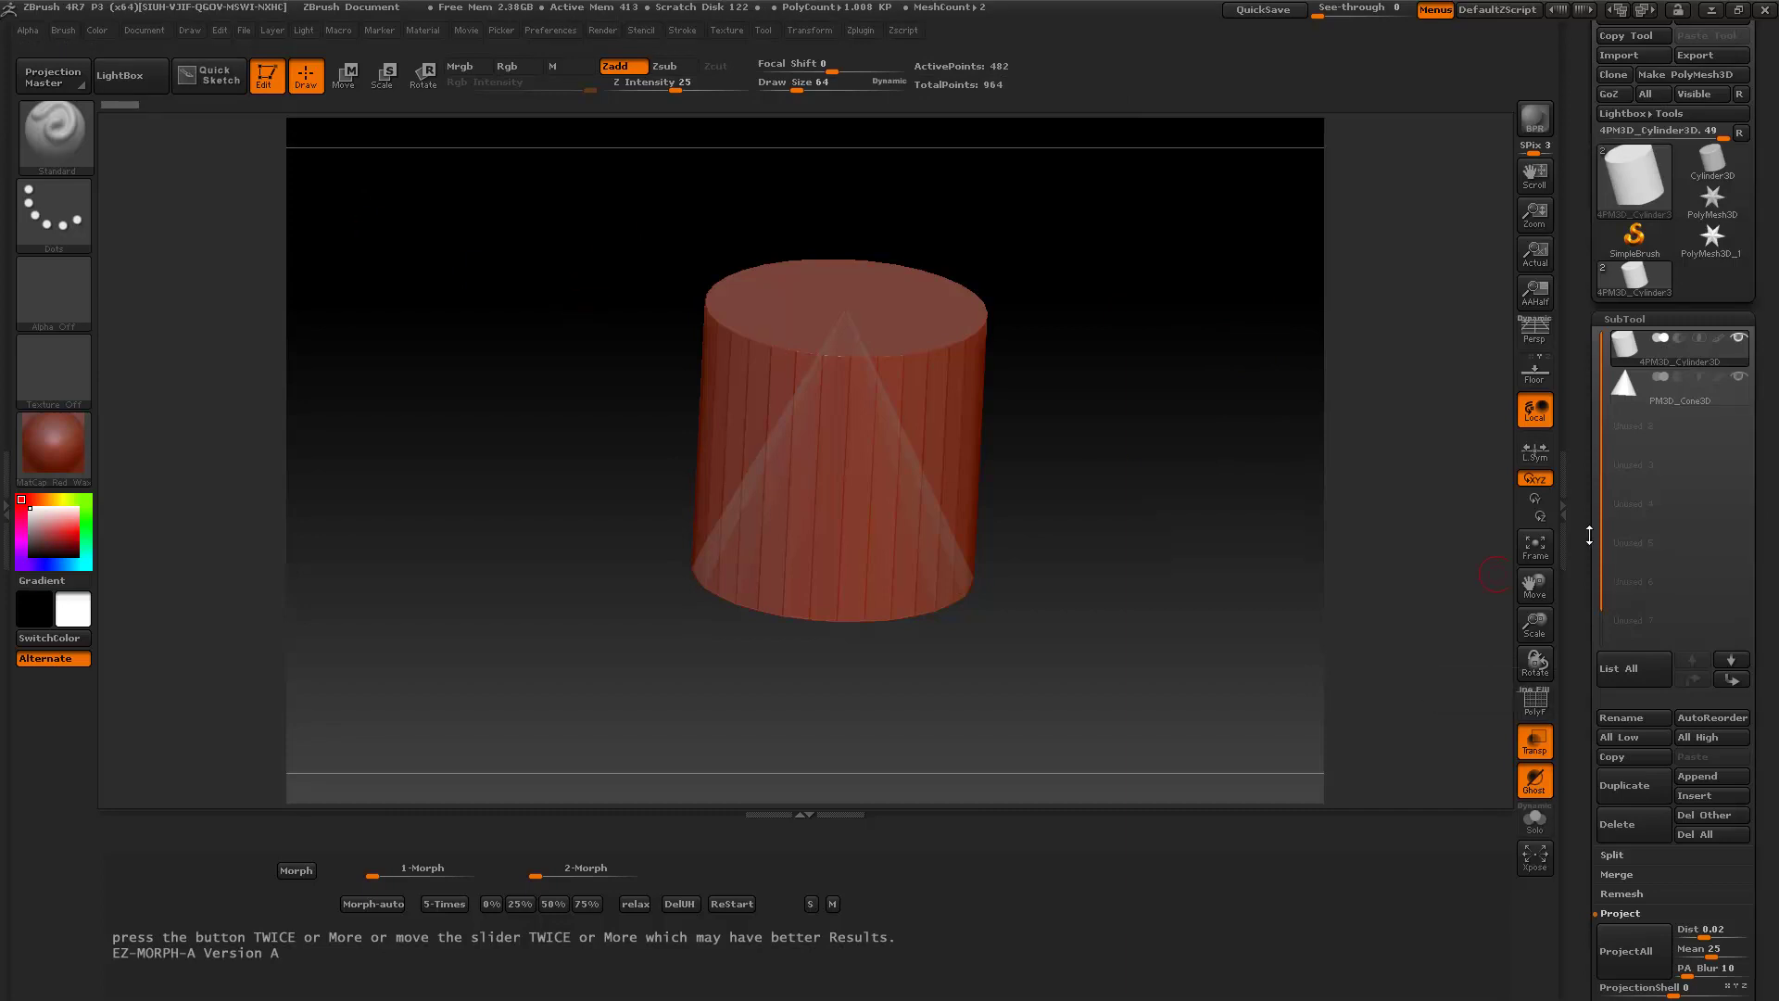
scroll(1659, 498, "down", 10)
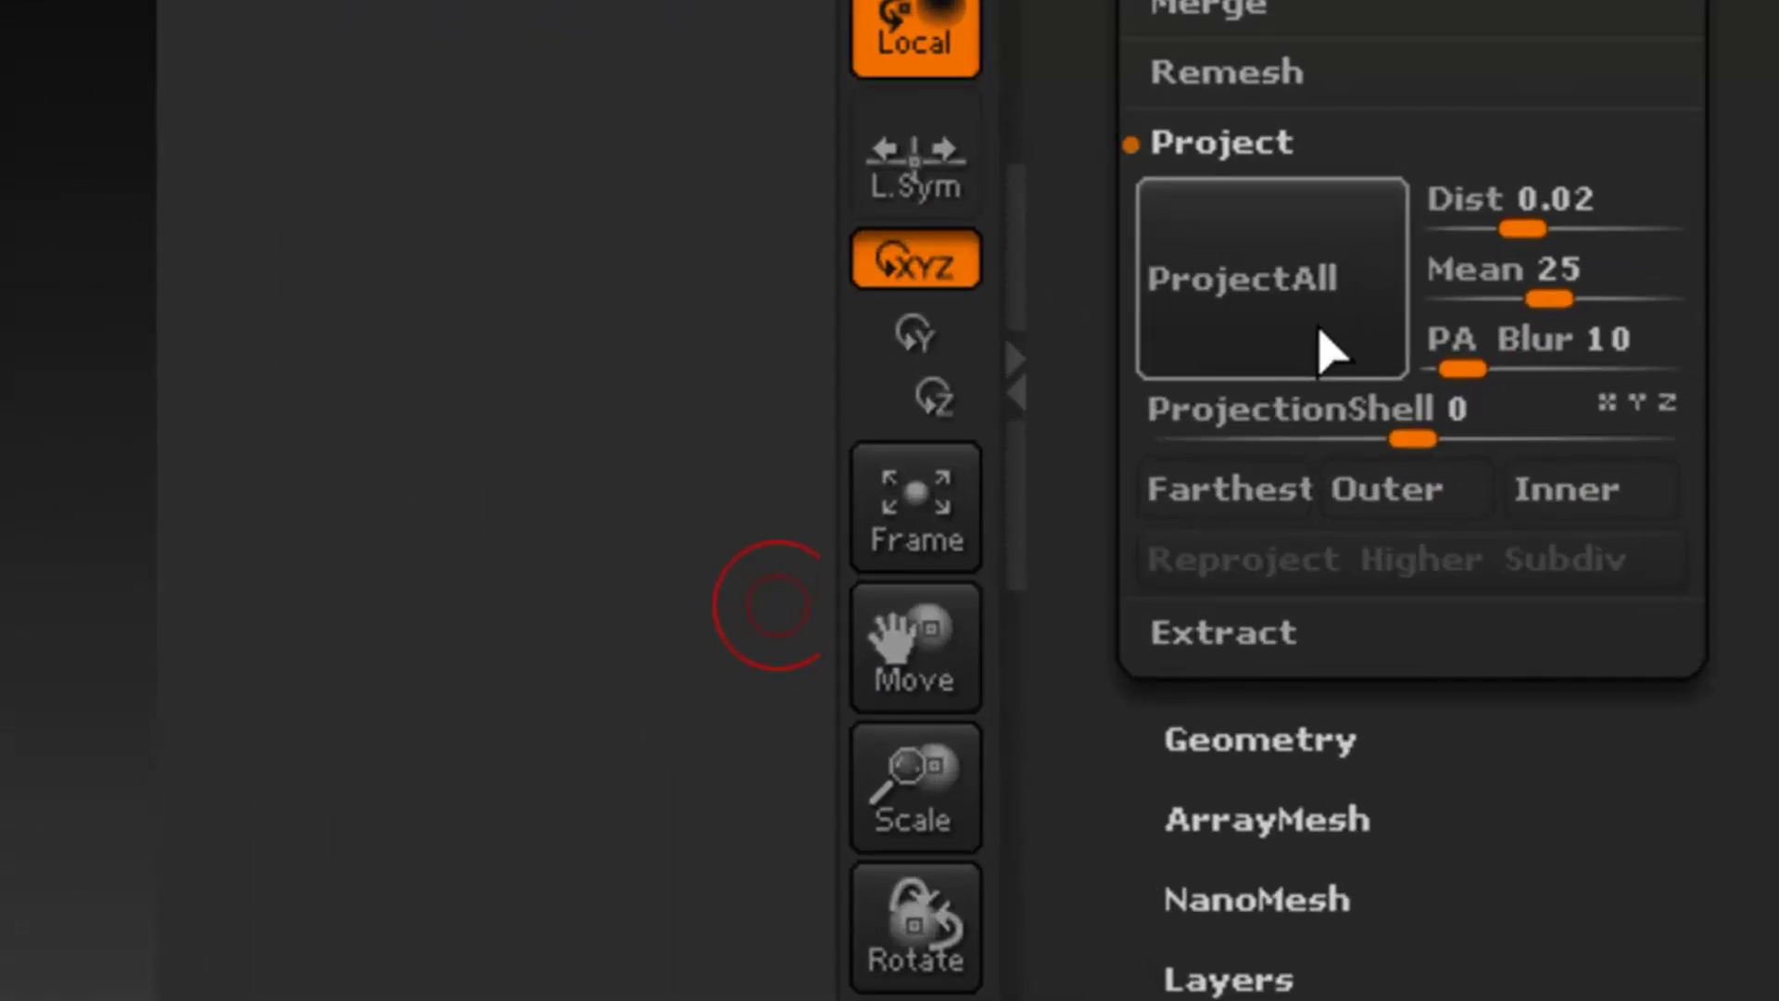
left_click(1326, 348)
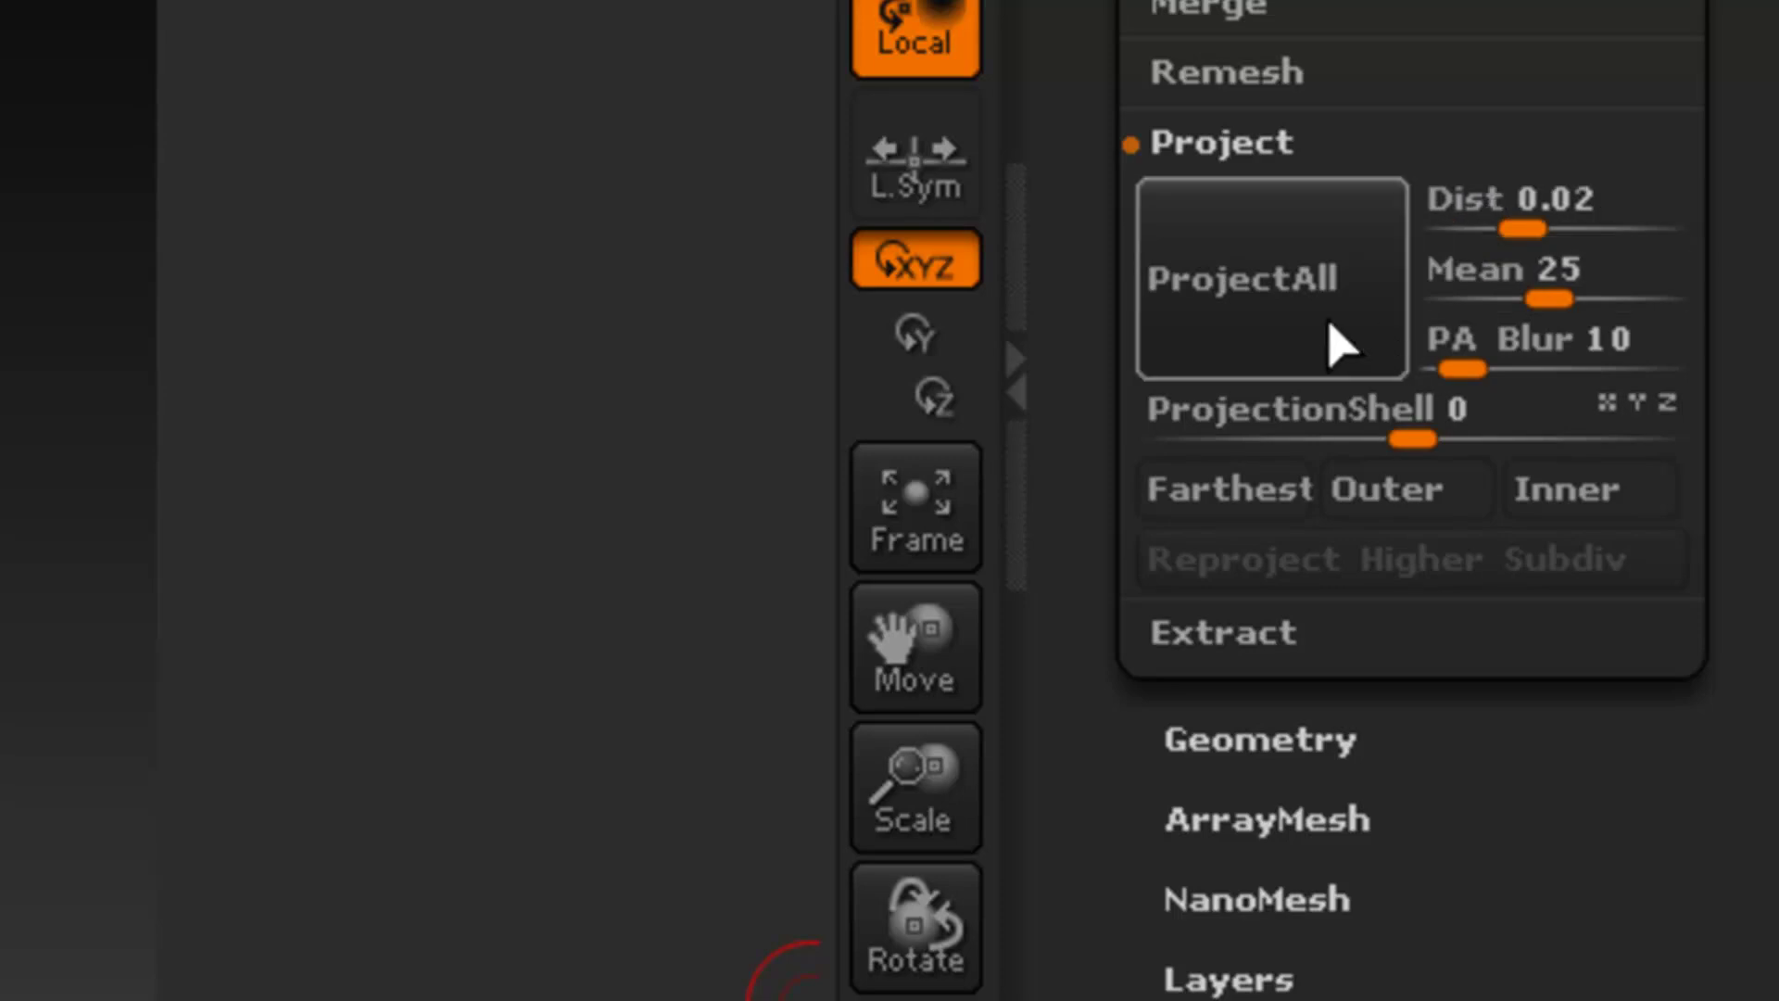
left_click(1341, 346)
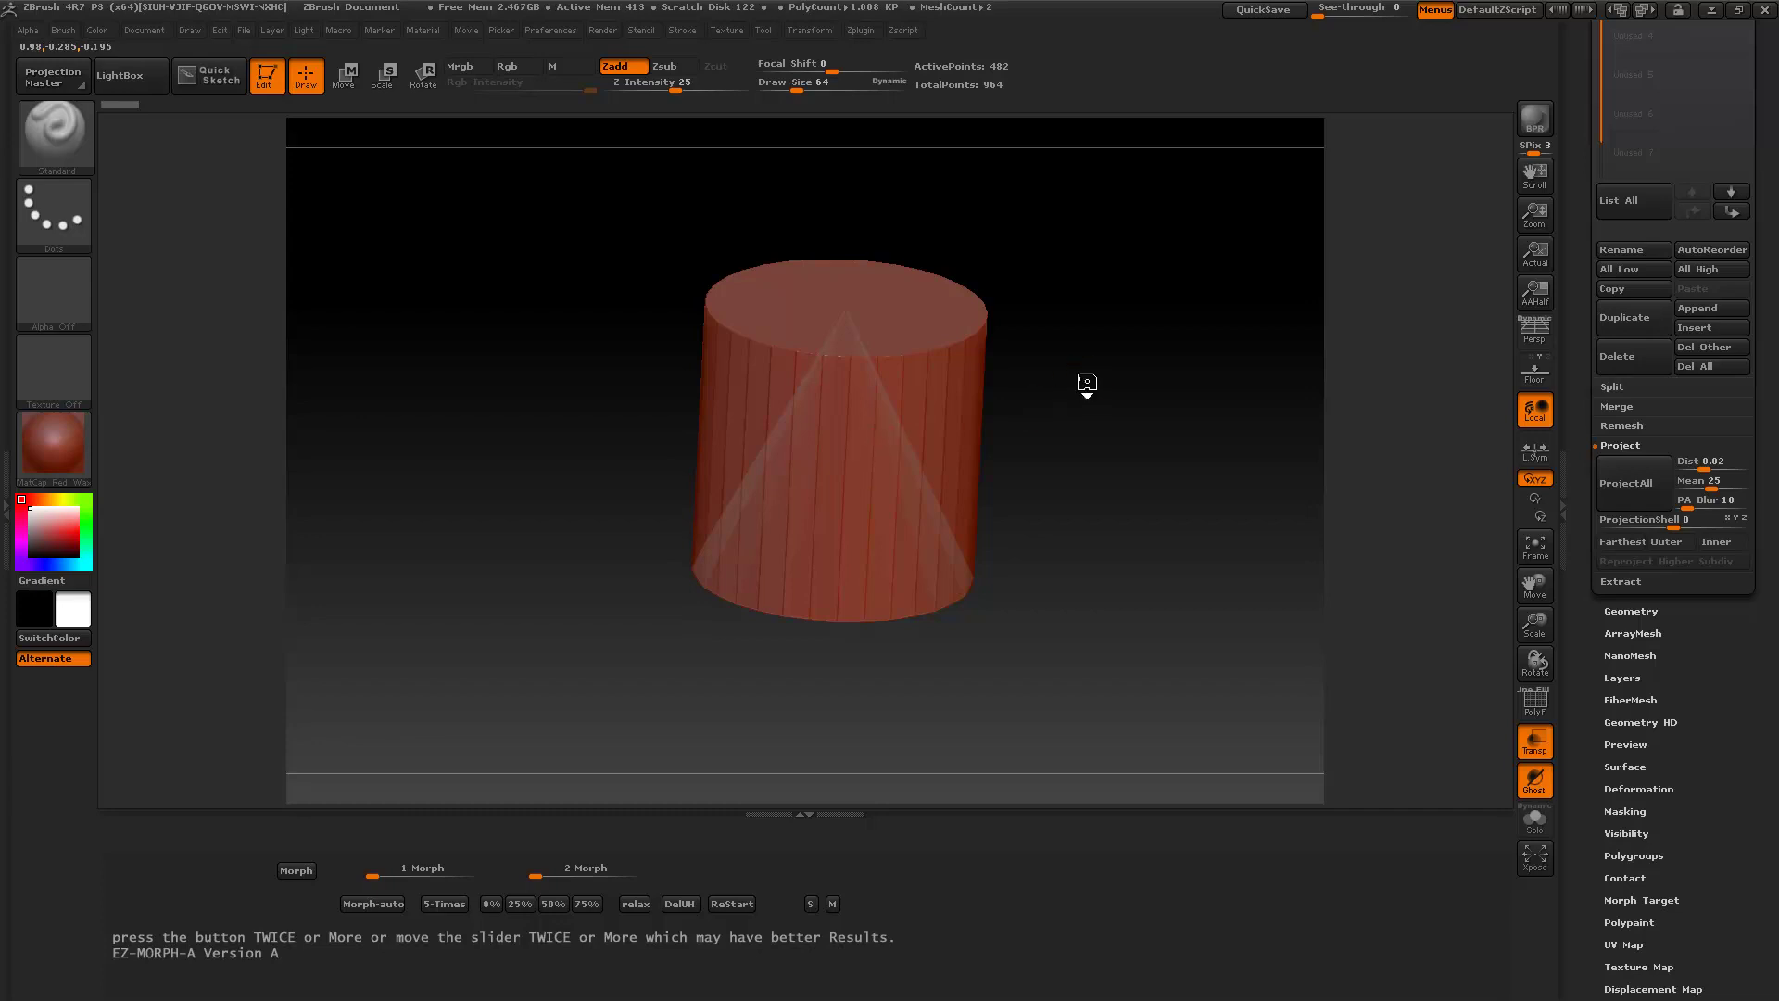
Step: Inspect the cylinder and the cone nested inside it from several angles
left_click_drag(1084, 377, 1065, 397)
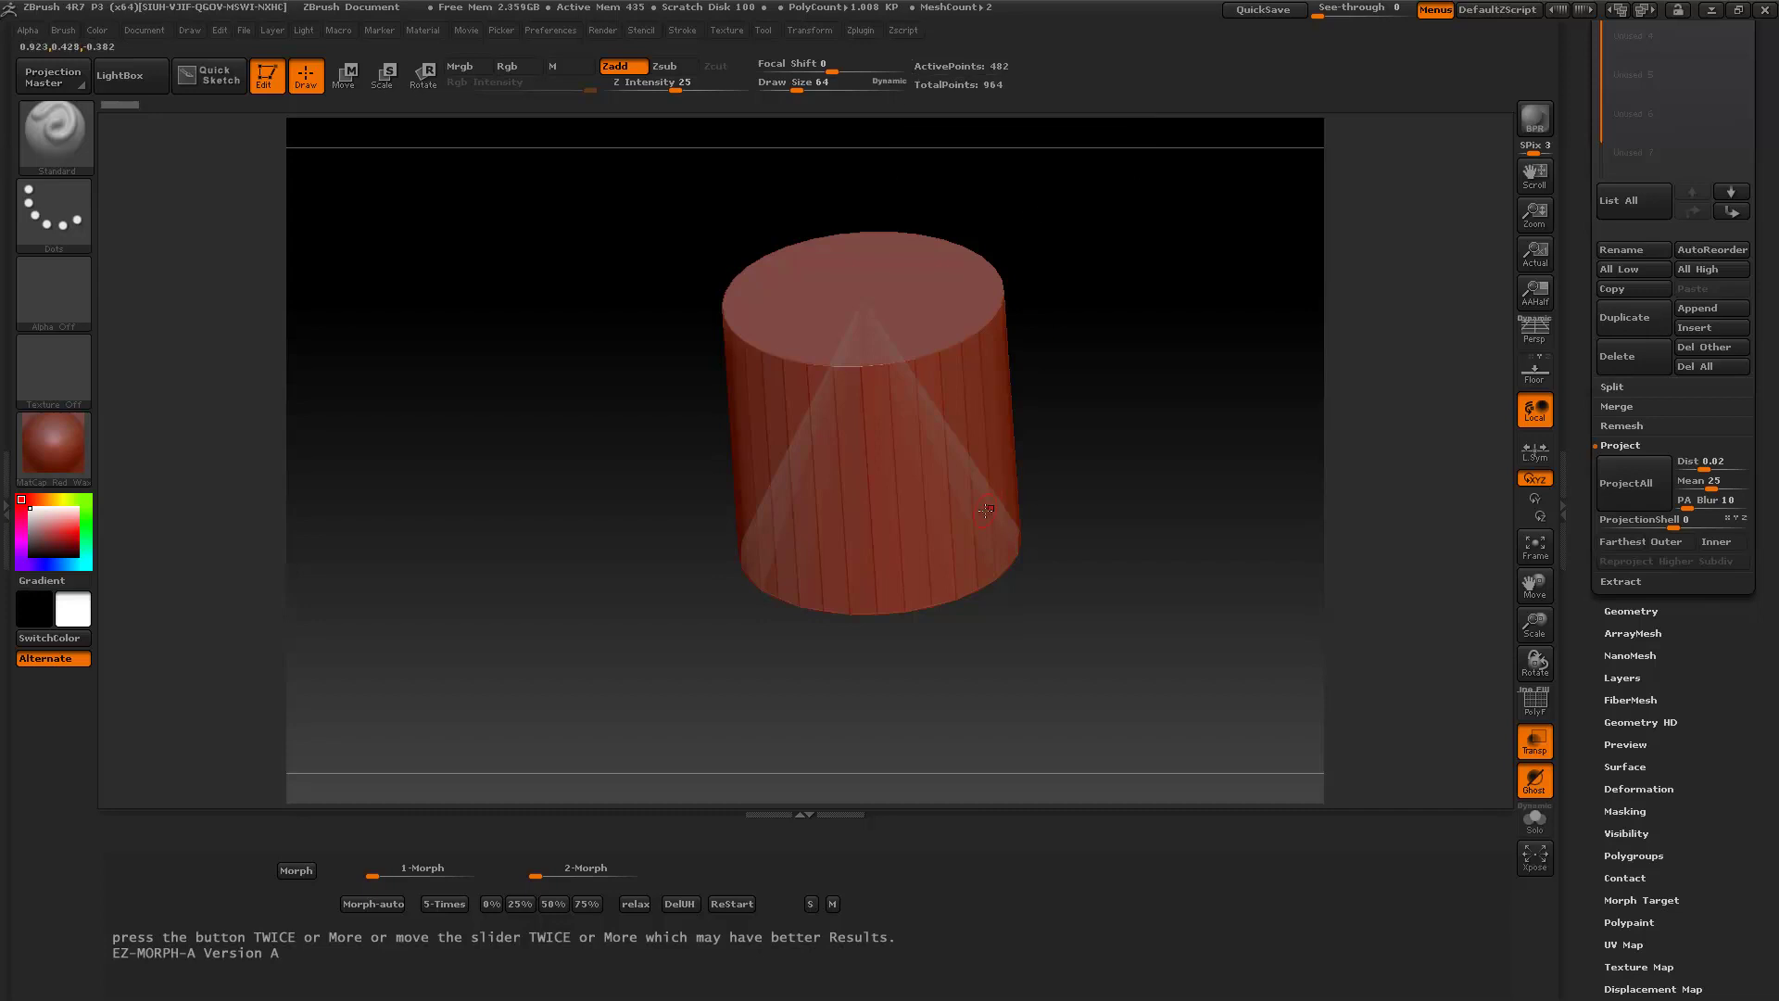
left_click_drag(1116, 611, 1140, 592)
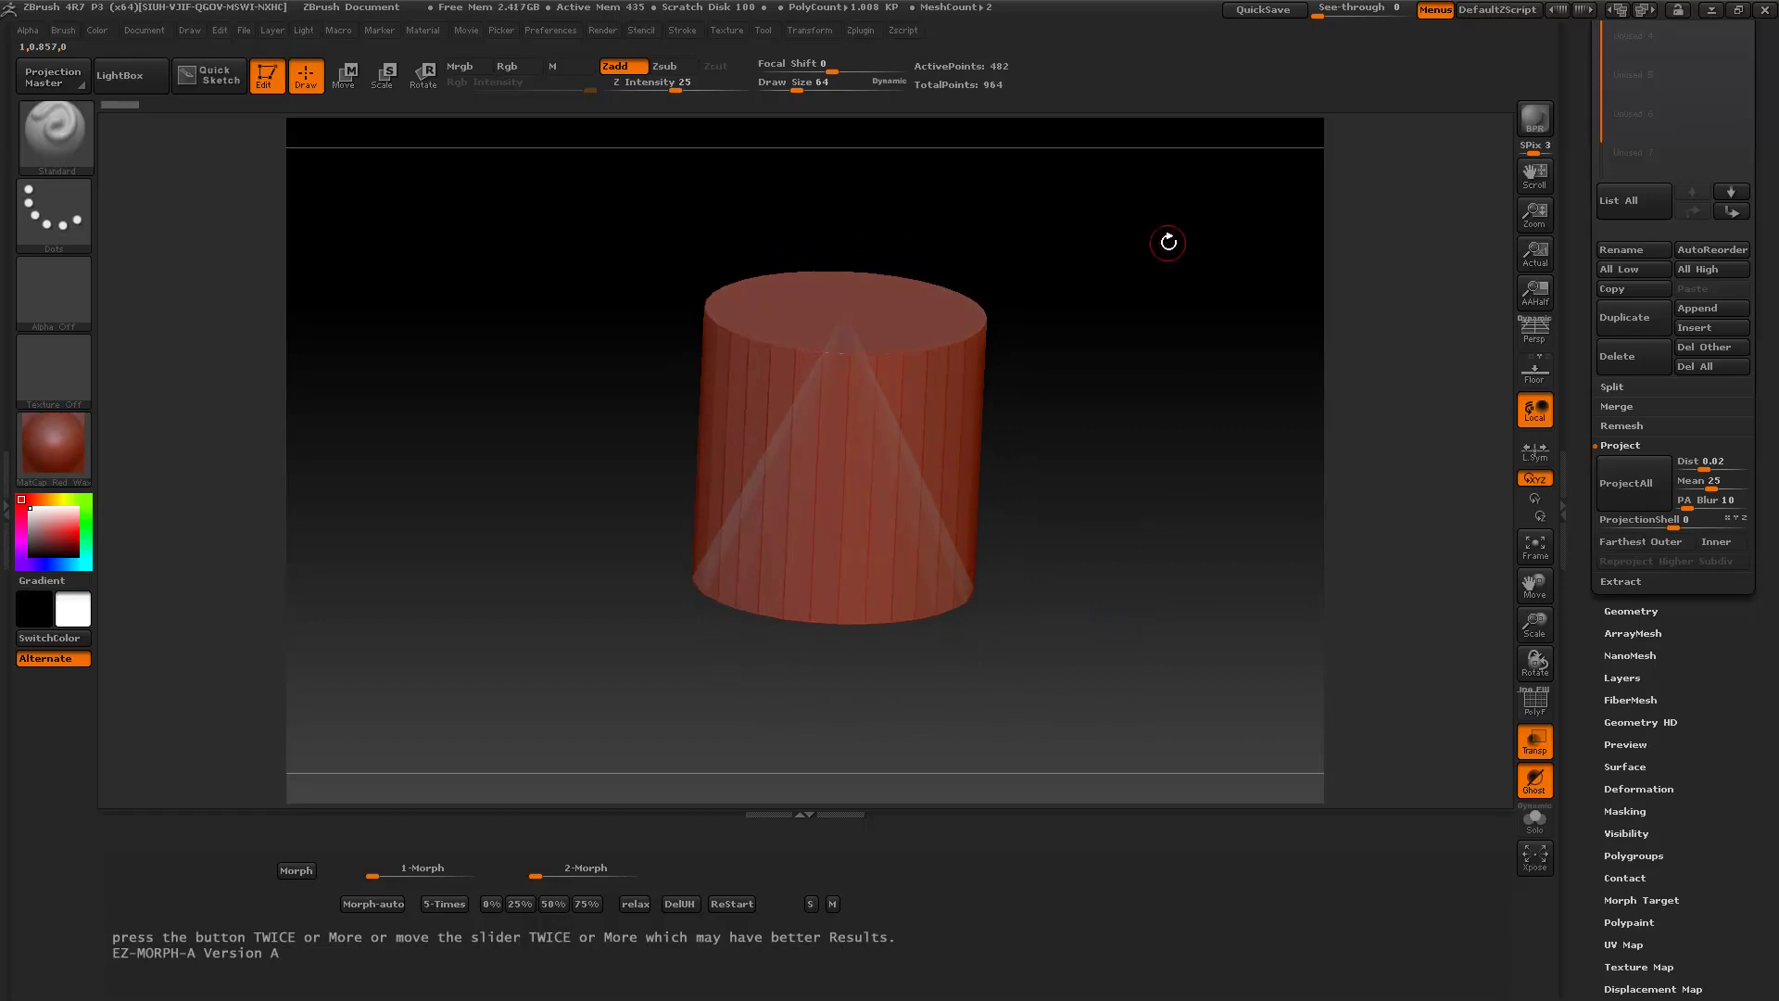
mouse_move(1159, 304)
left_mouse_down()
mouse_move(1144, 383)
mouse_move(1152, 290)
left_mouse_up()
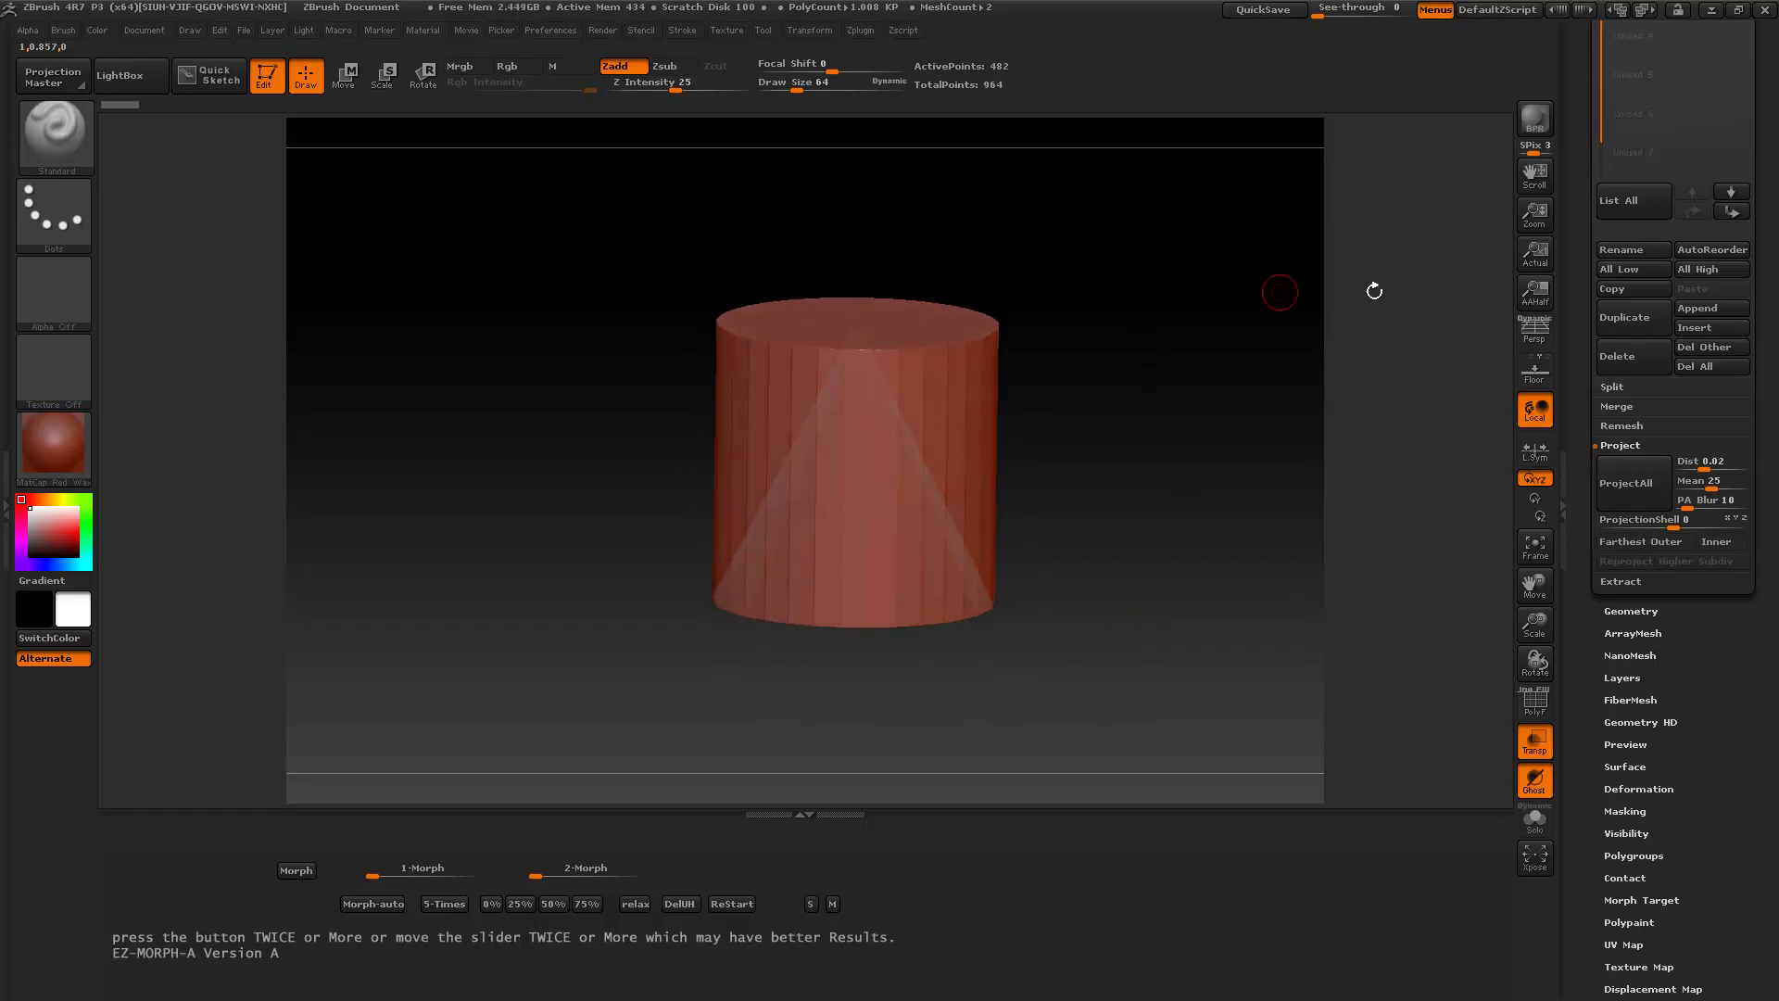
left_click_drag(1589, 204, 1599, 470)
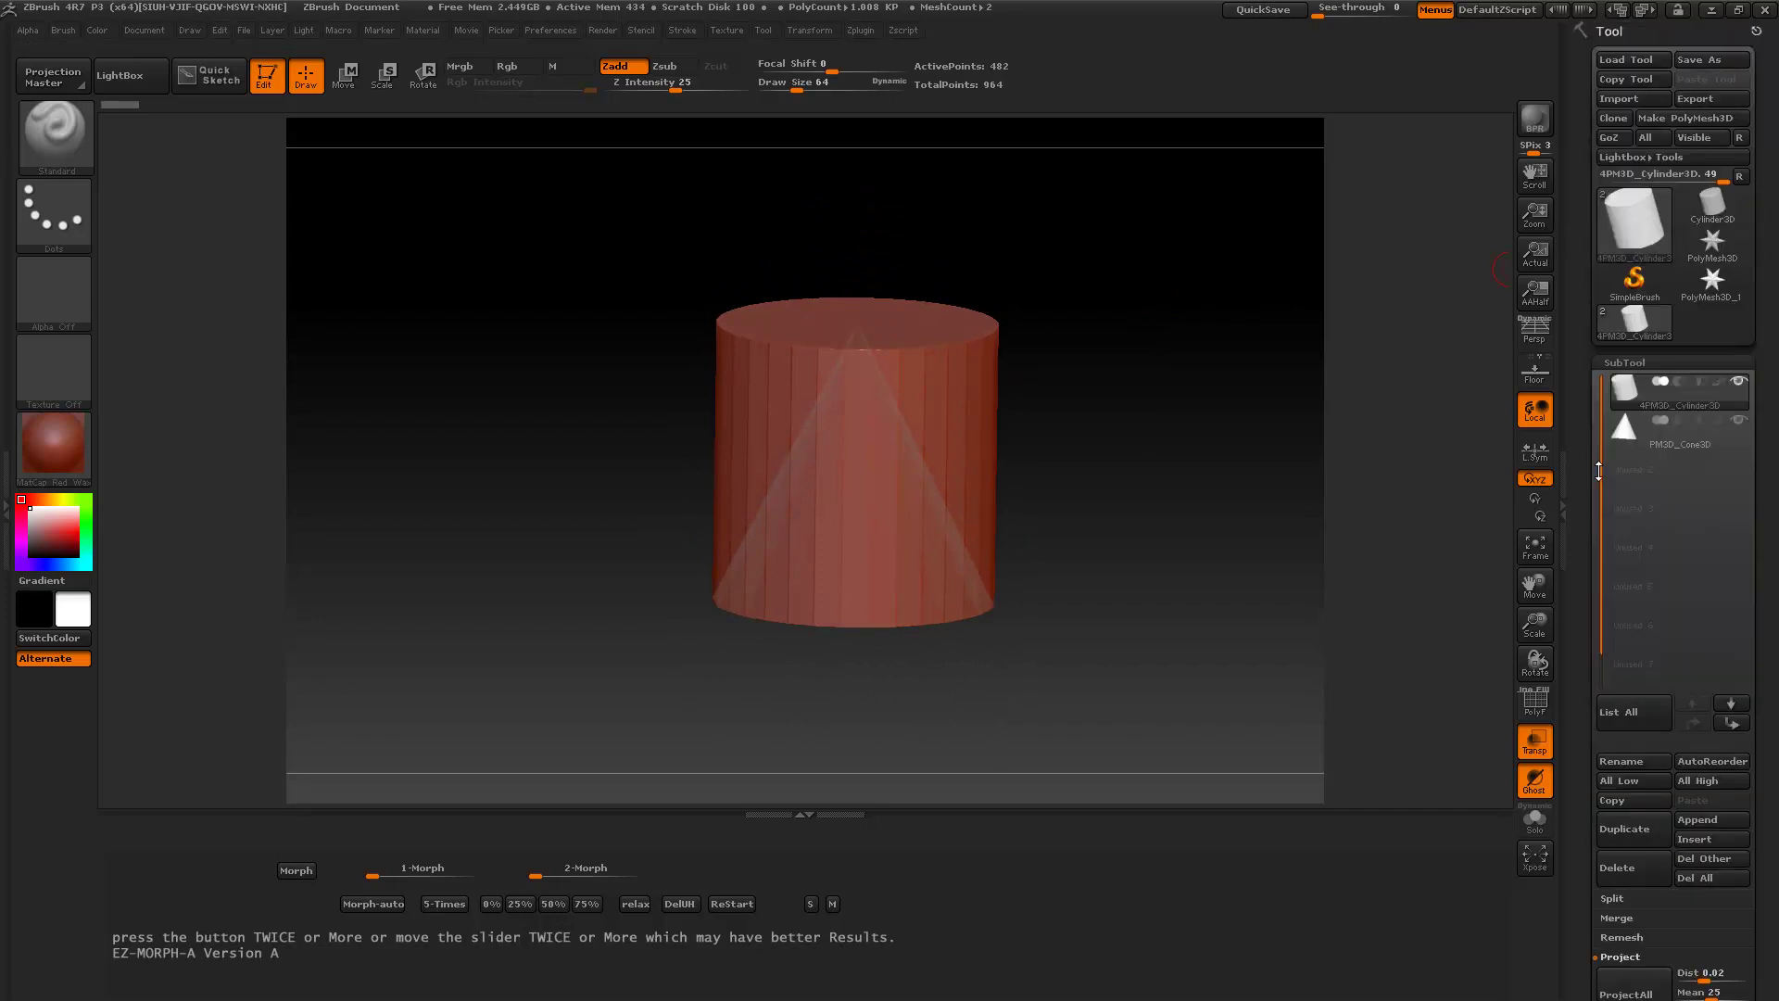
left_click_drag(1192, 537, 1202, 494)
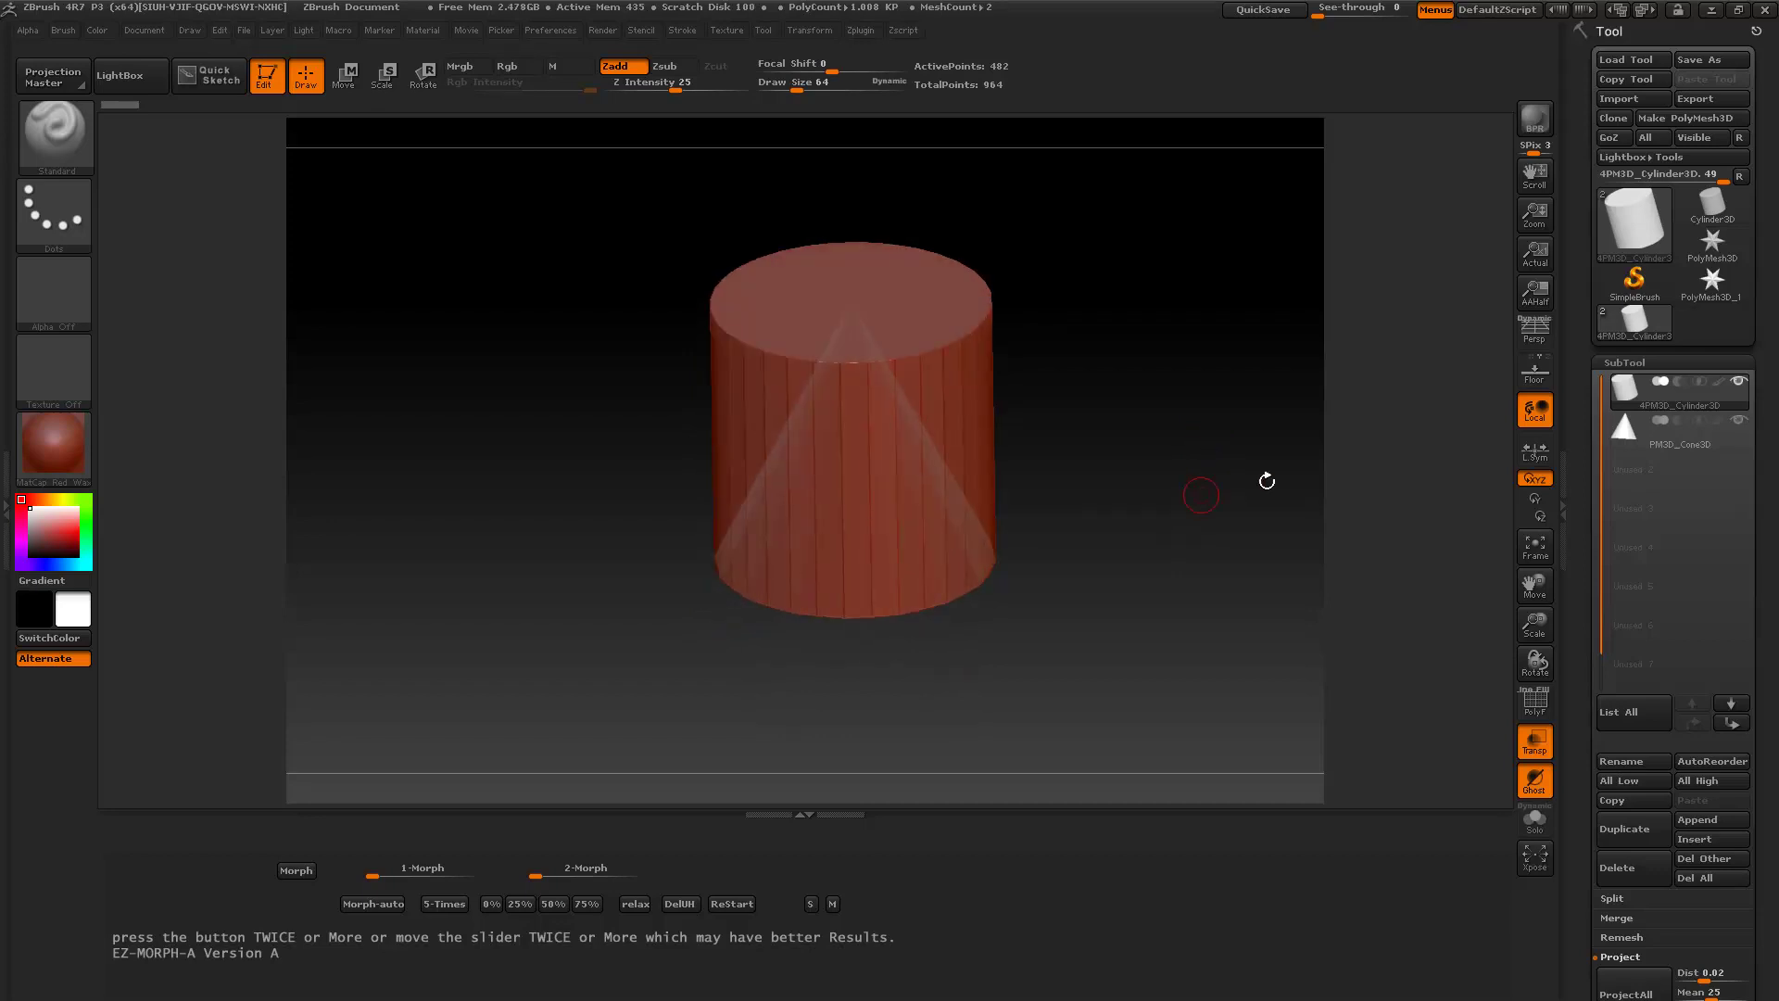
mouse_move(1639, 393)
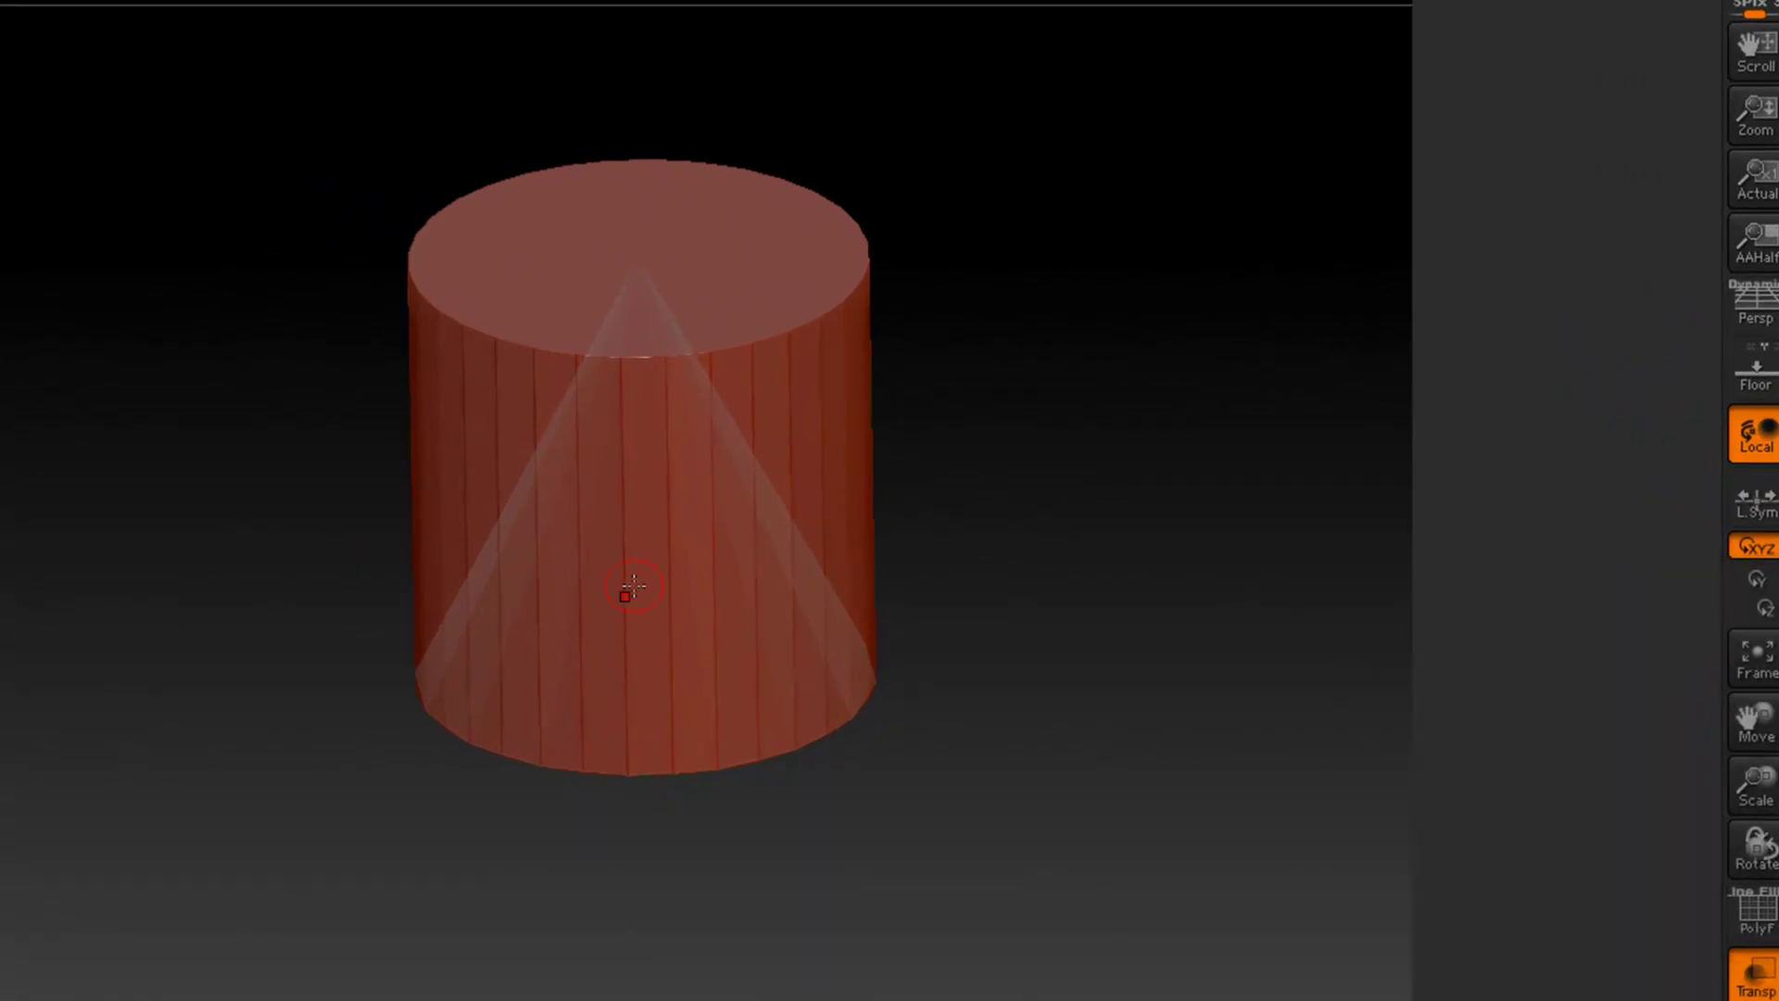
mouse_move(1625, 442)
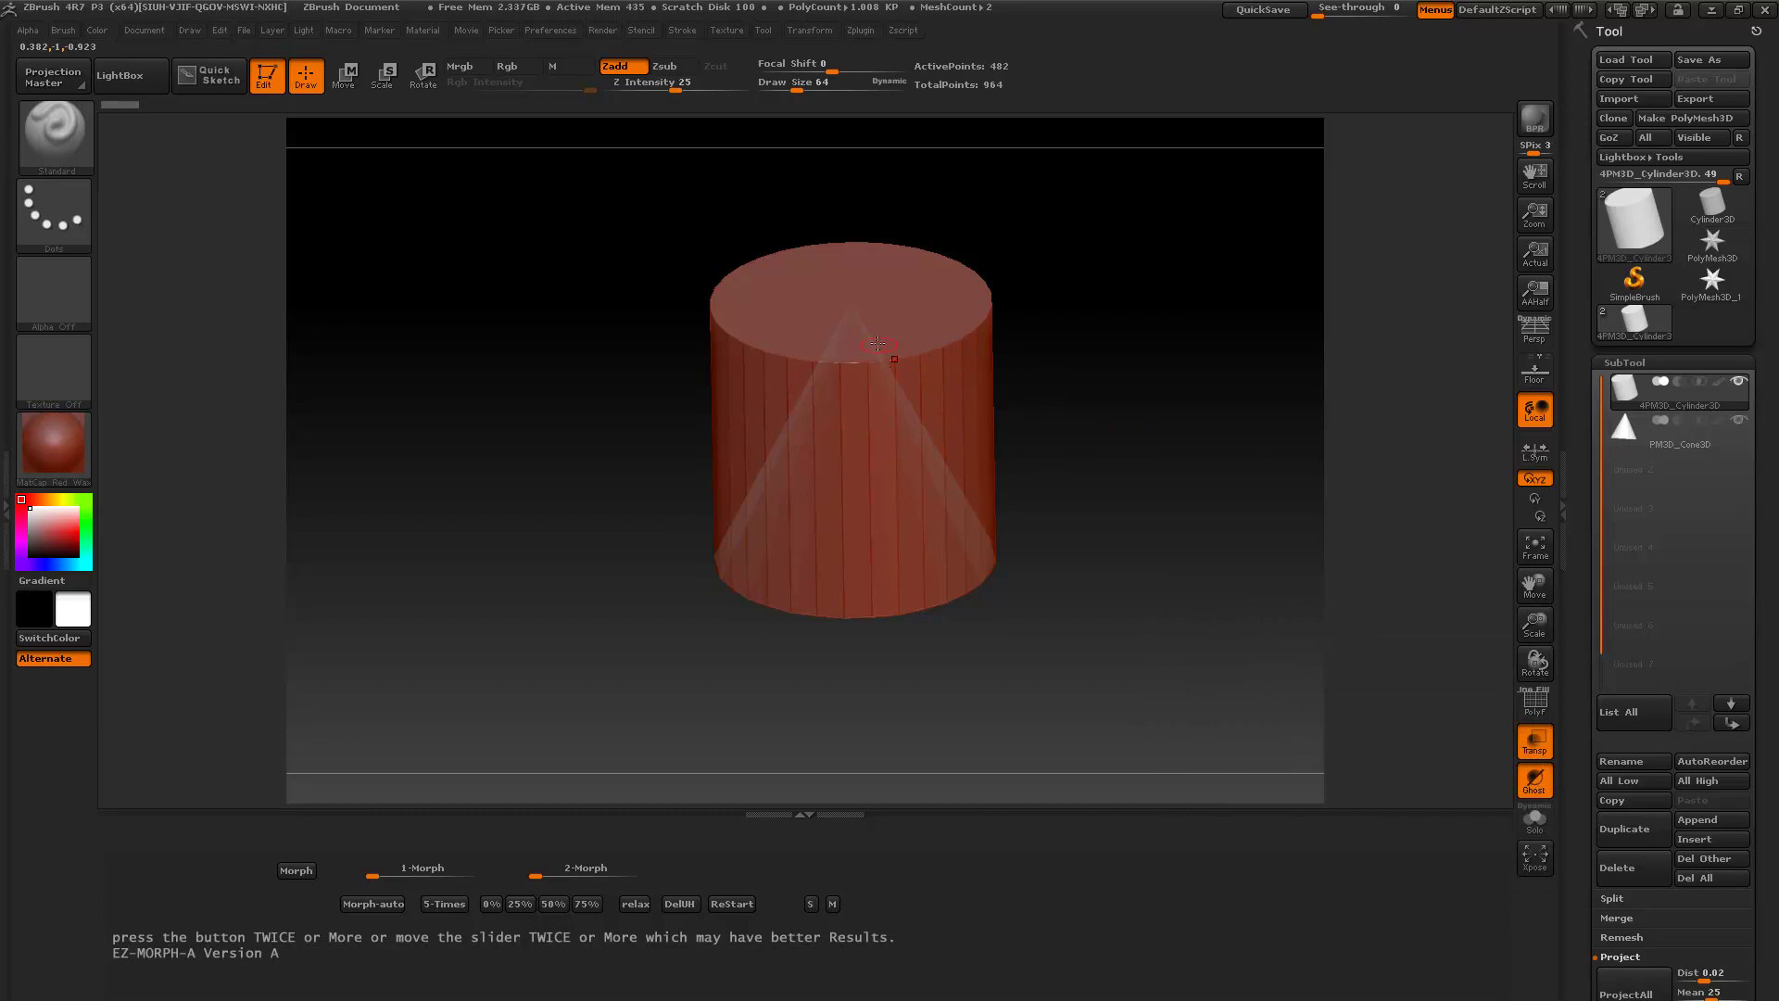
left_click_drag(1116, 461, 1111, 507)
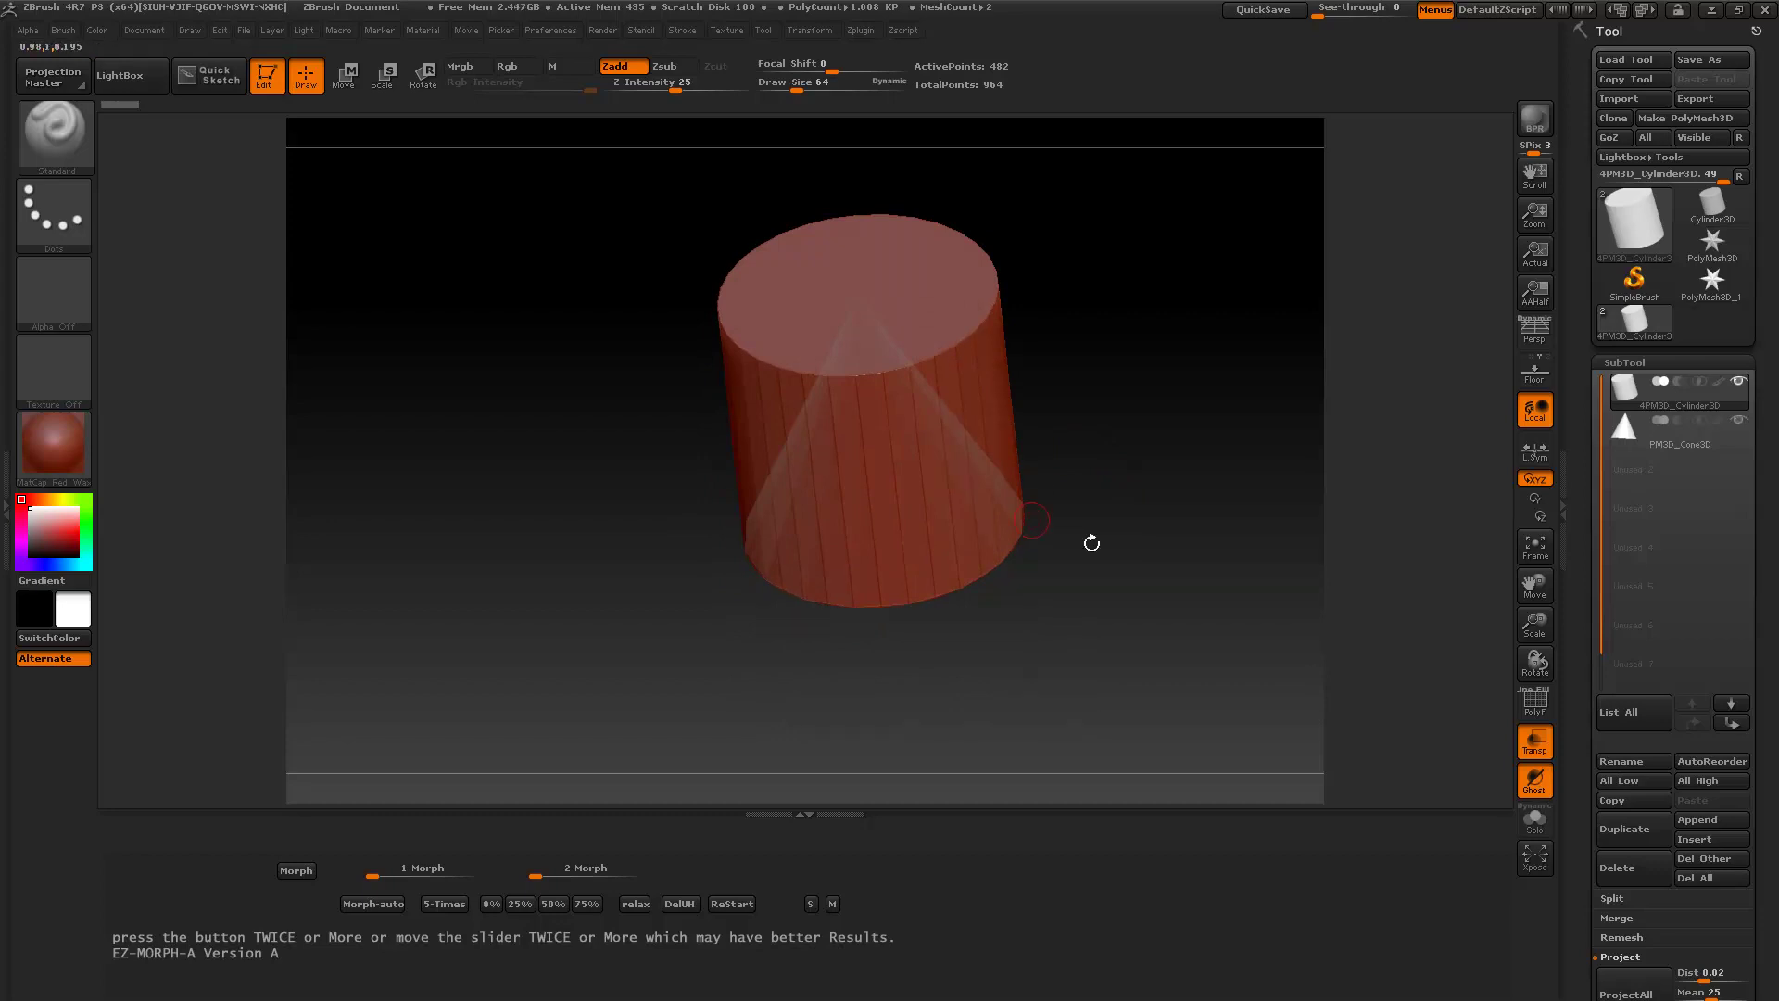
left_click_drag(1147, 563, 1164, 522)
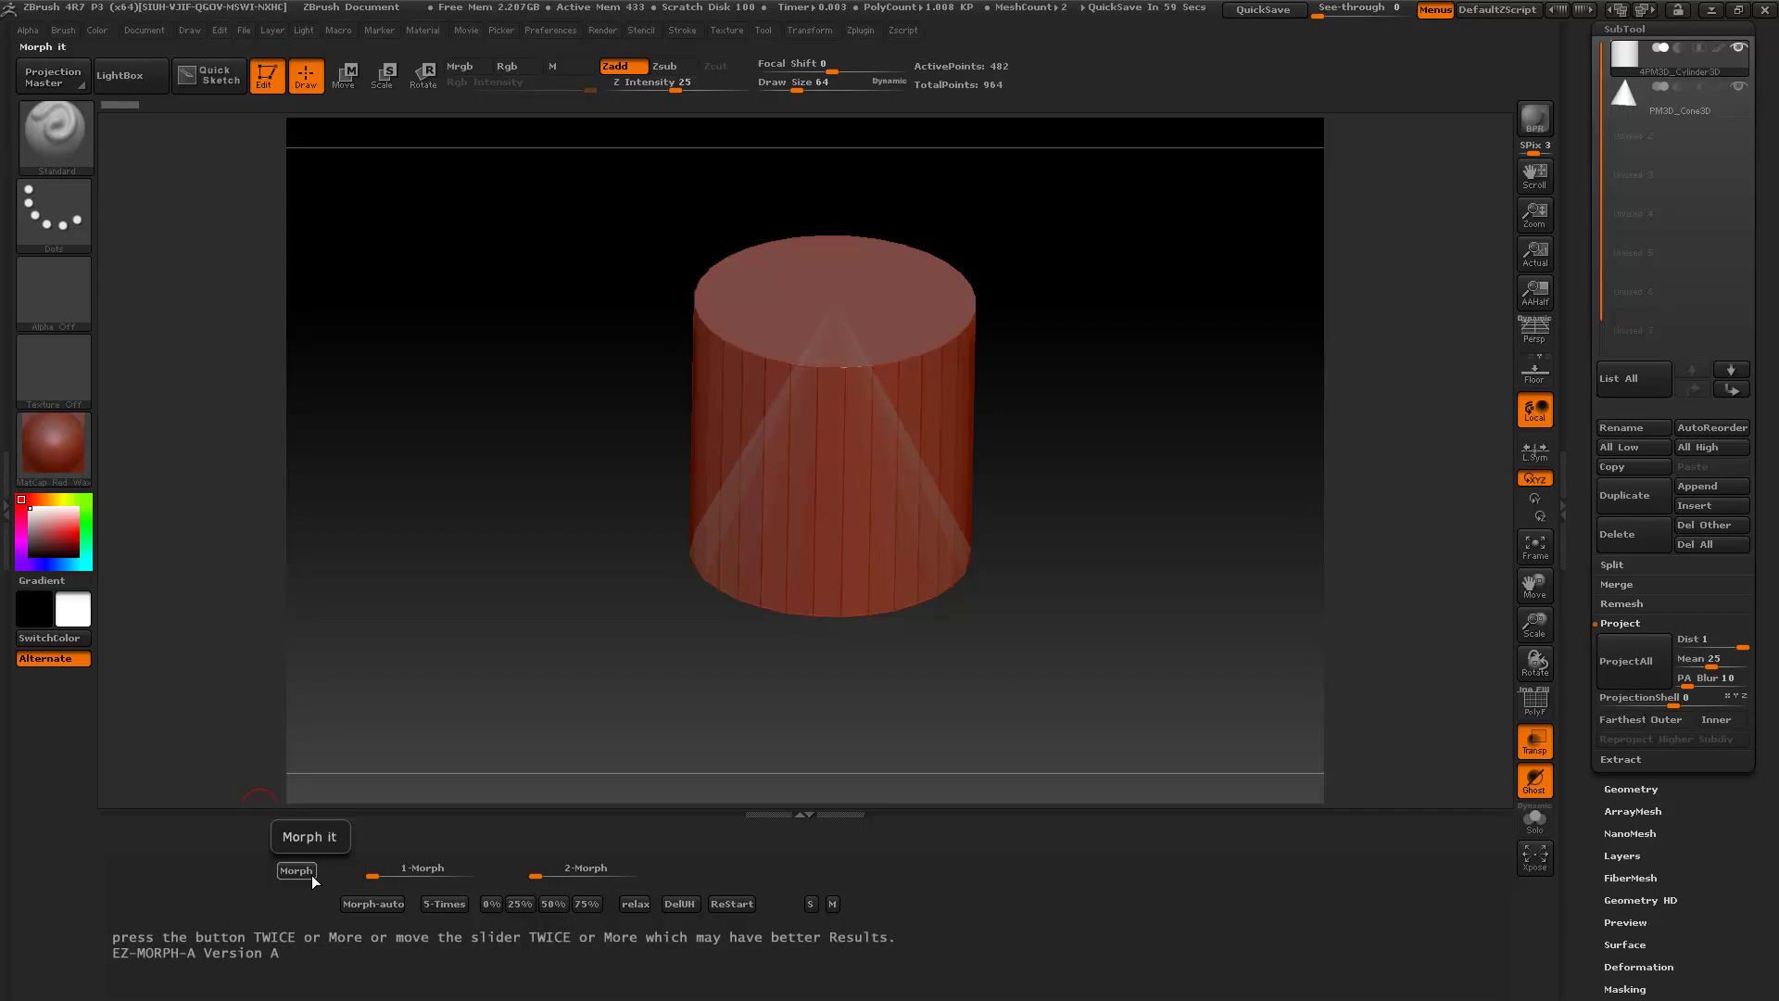
Step: Look at the Morph Target options and the available brushes, and return to the subtool list
left_click(831, 903)
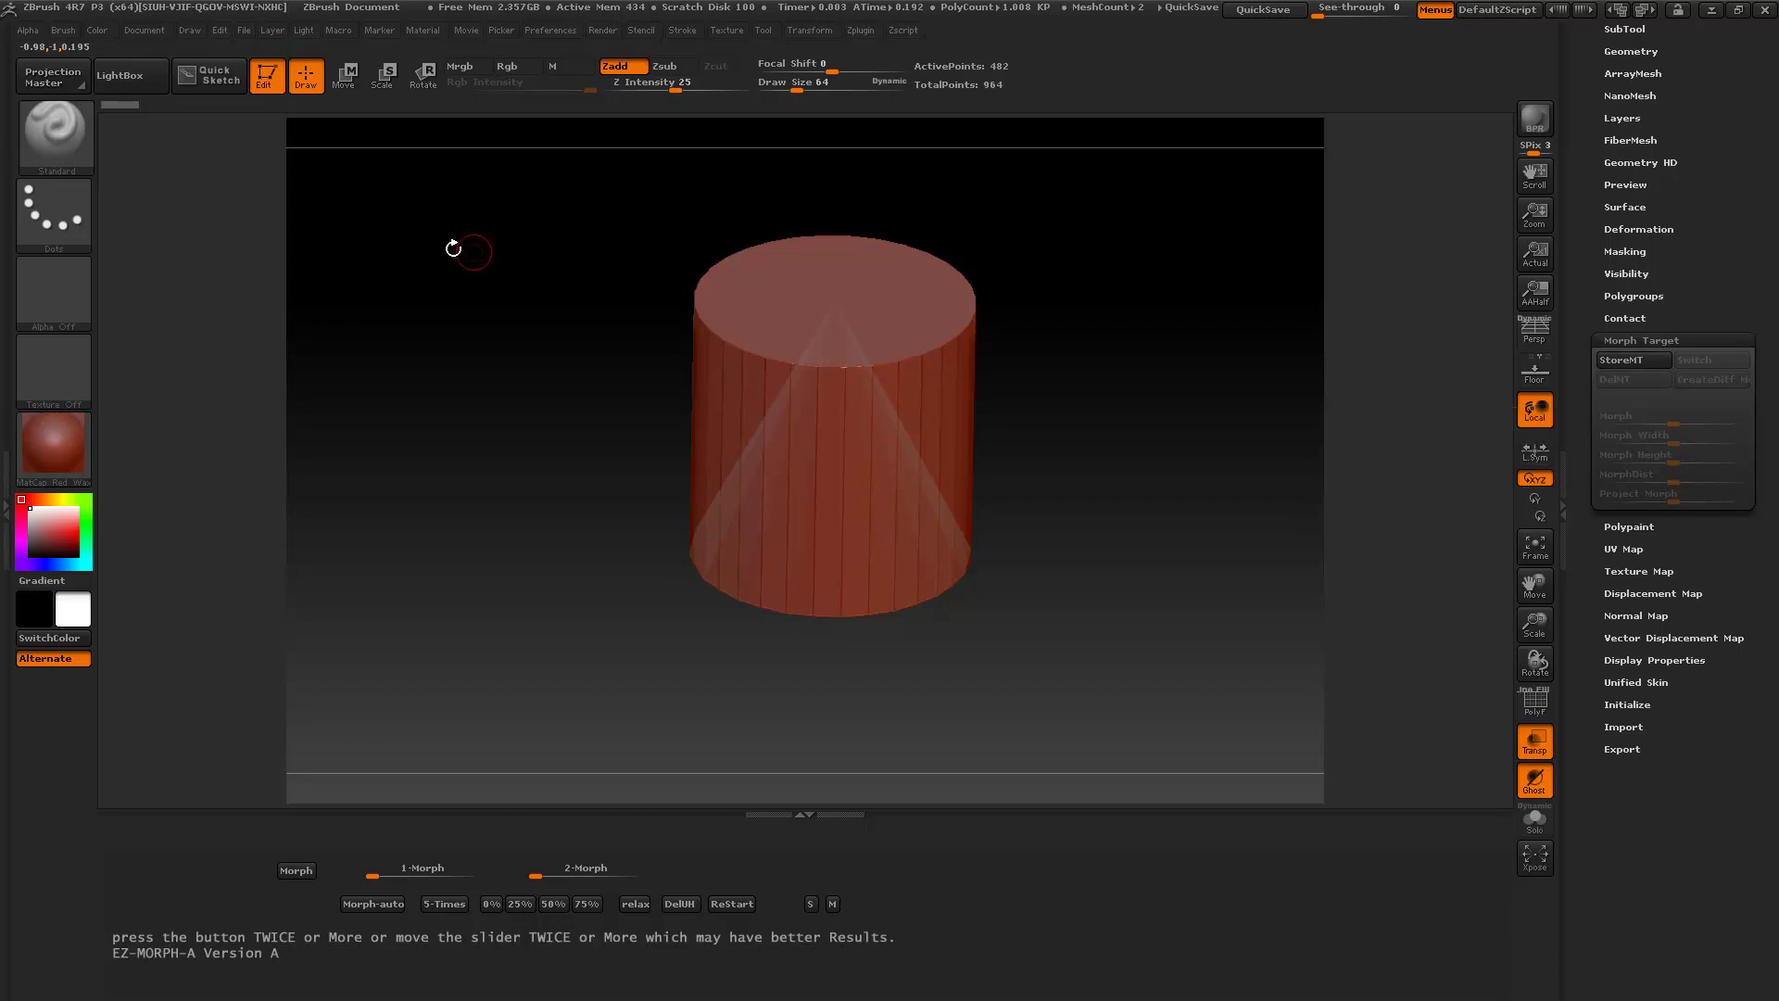
left_click(67, 142)
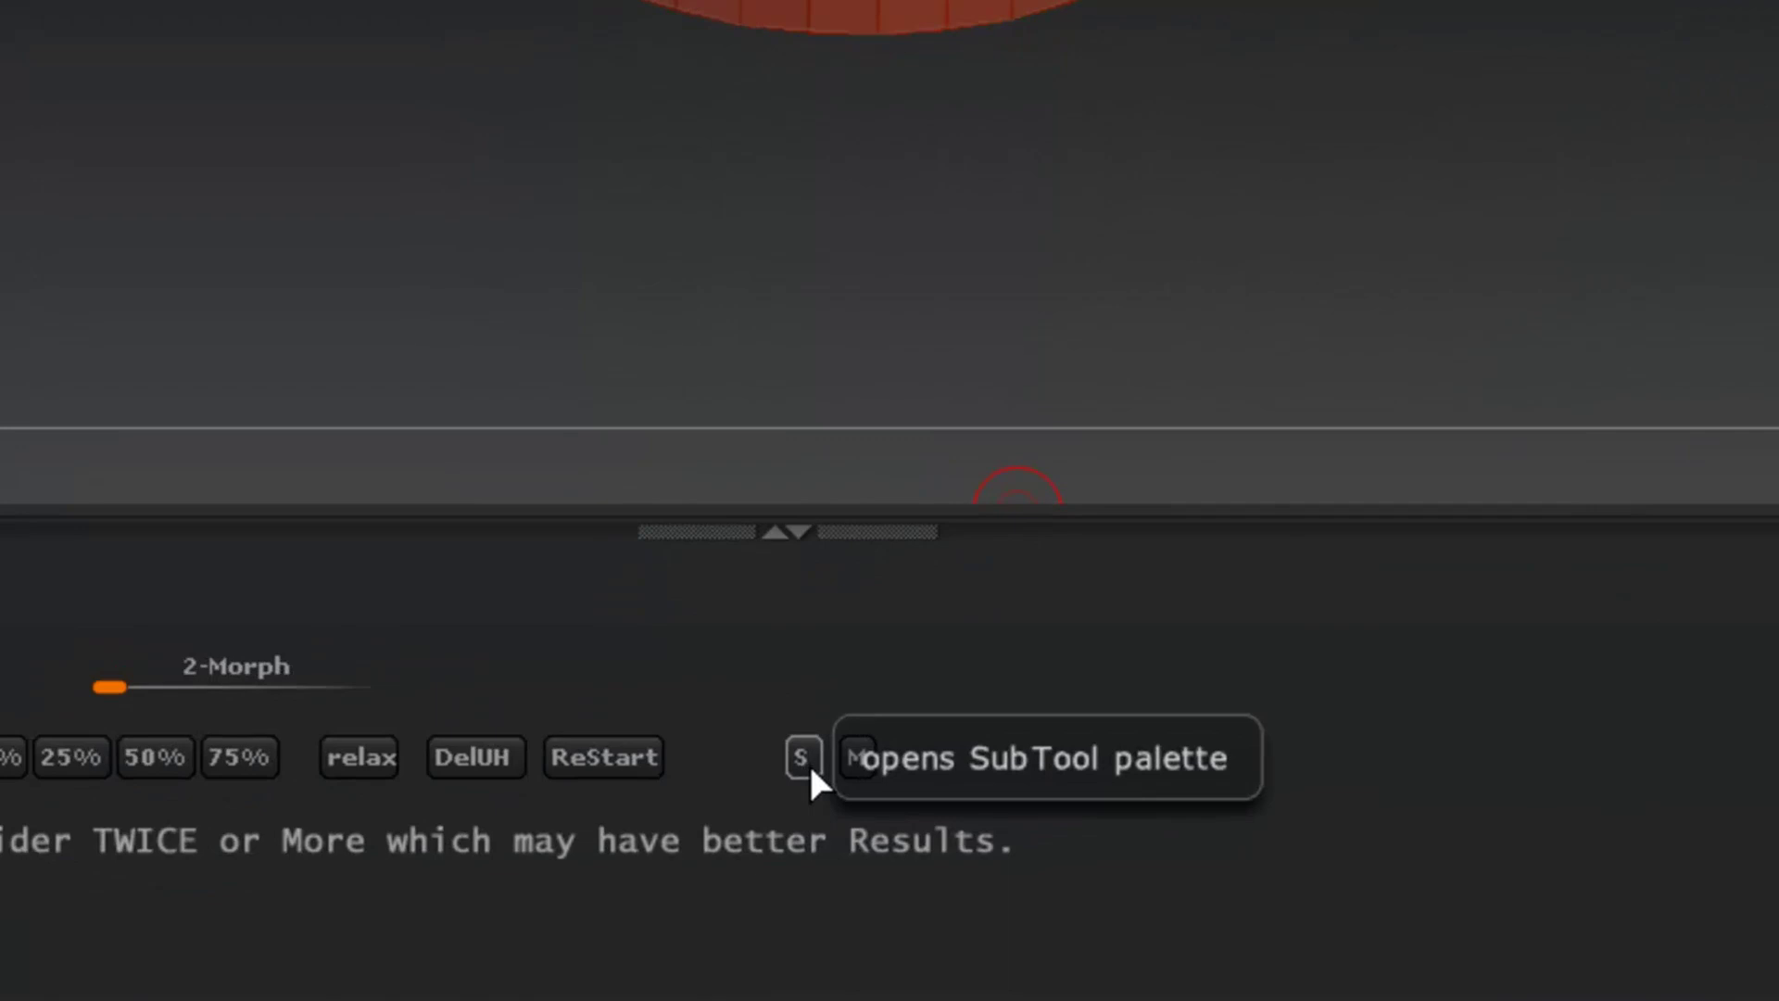
left_click(803, 756)
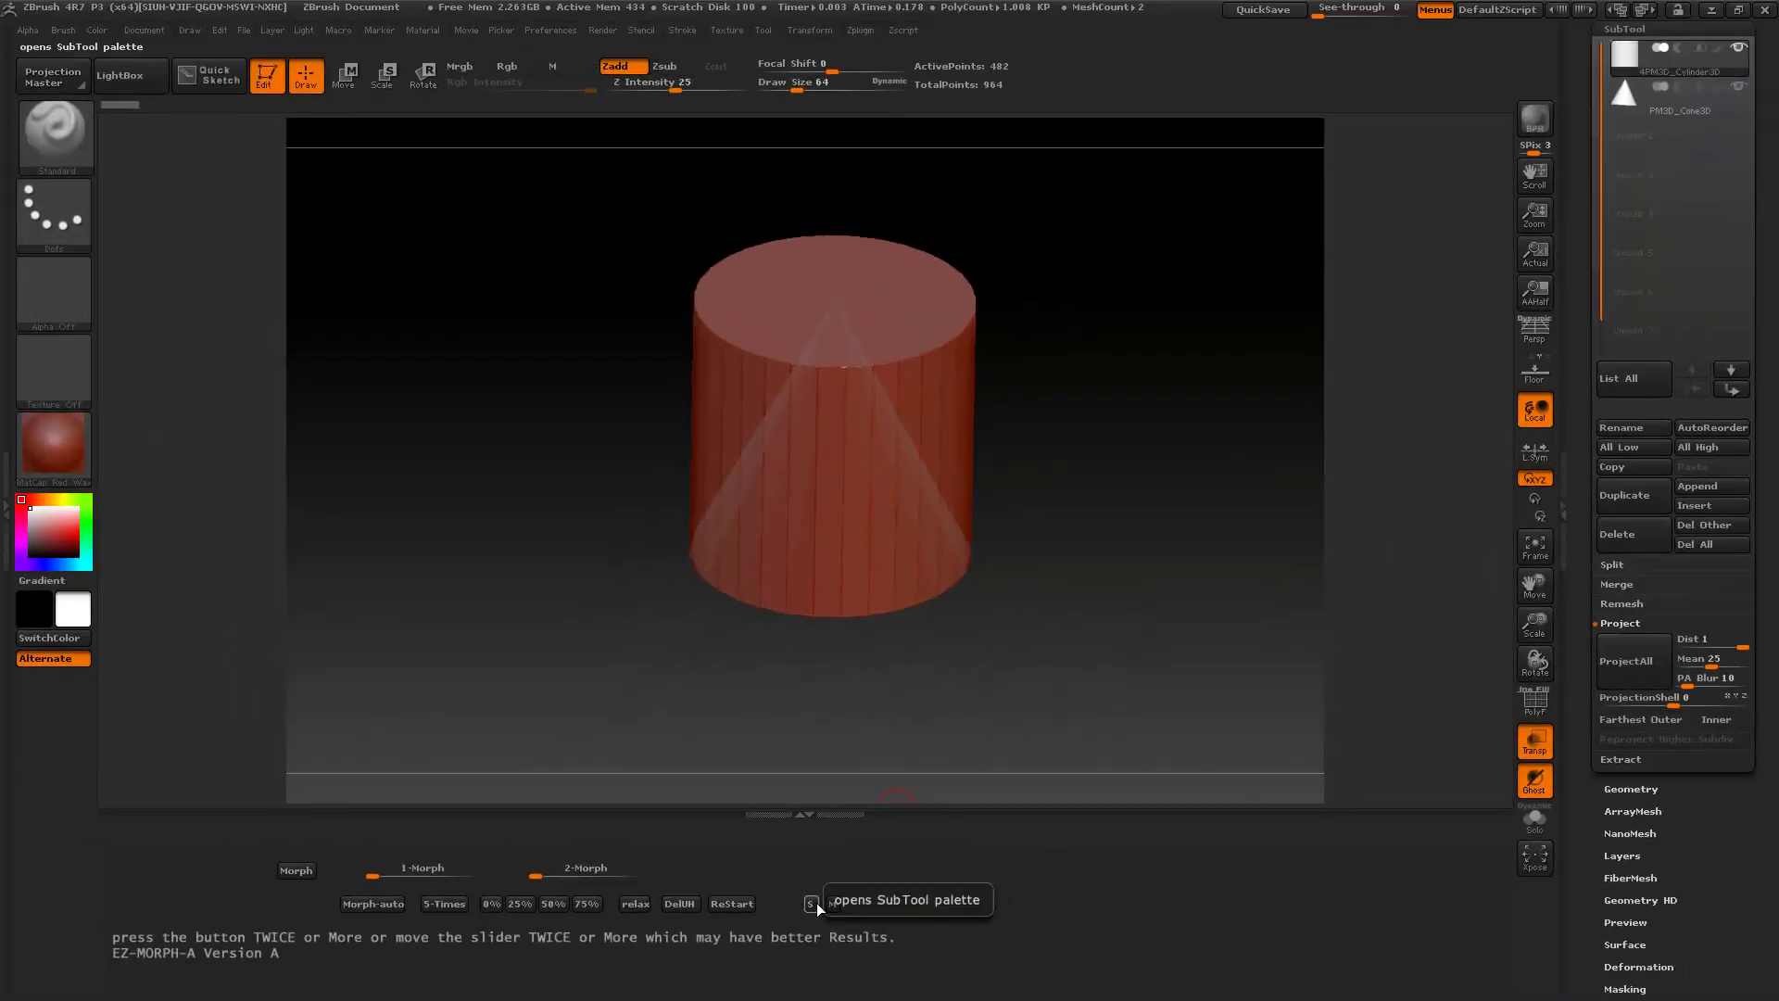
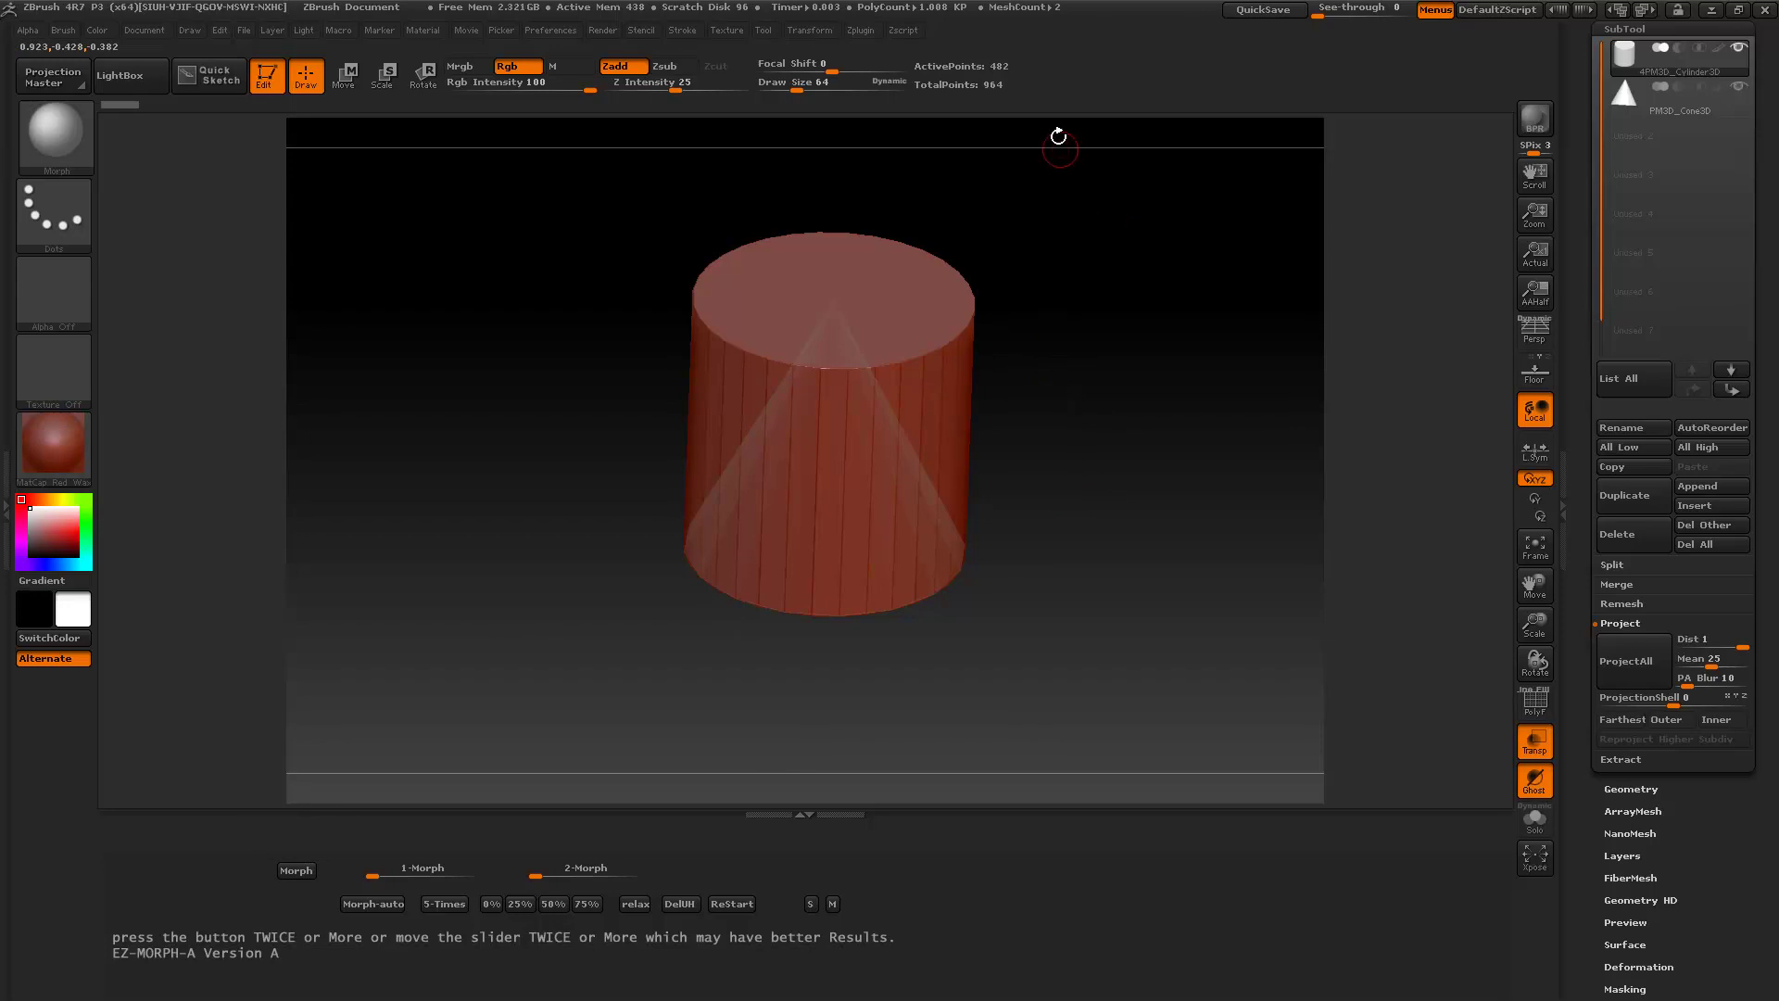
Step: Turn on Skip Notes for zscripts and morph the cylinder subtool into the cone with repeated Morph passes
left_click(901, 30)
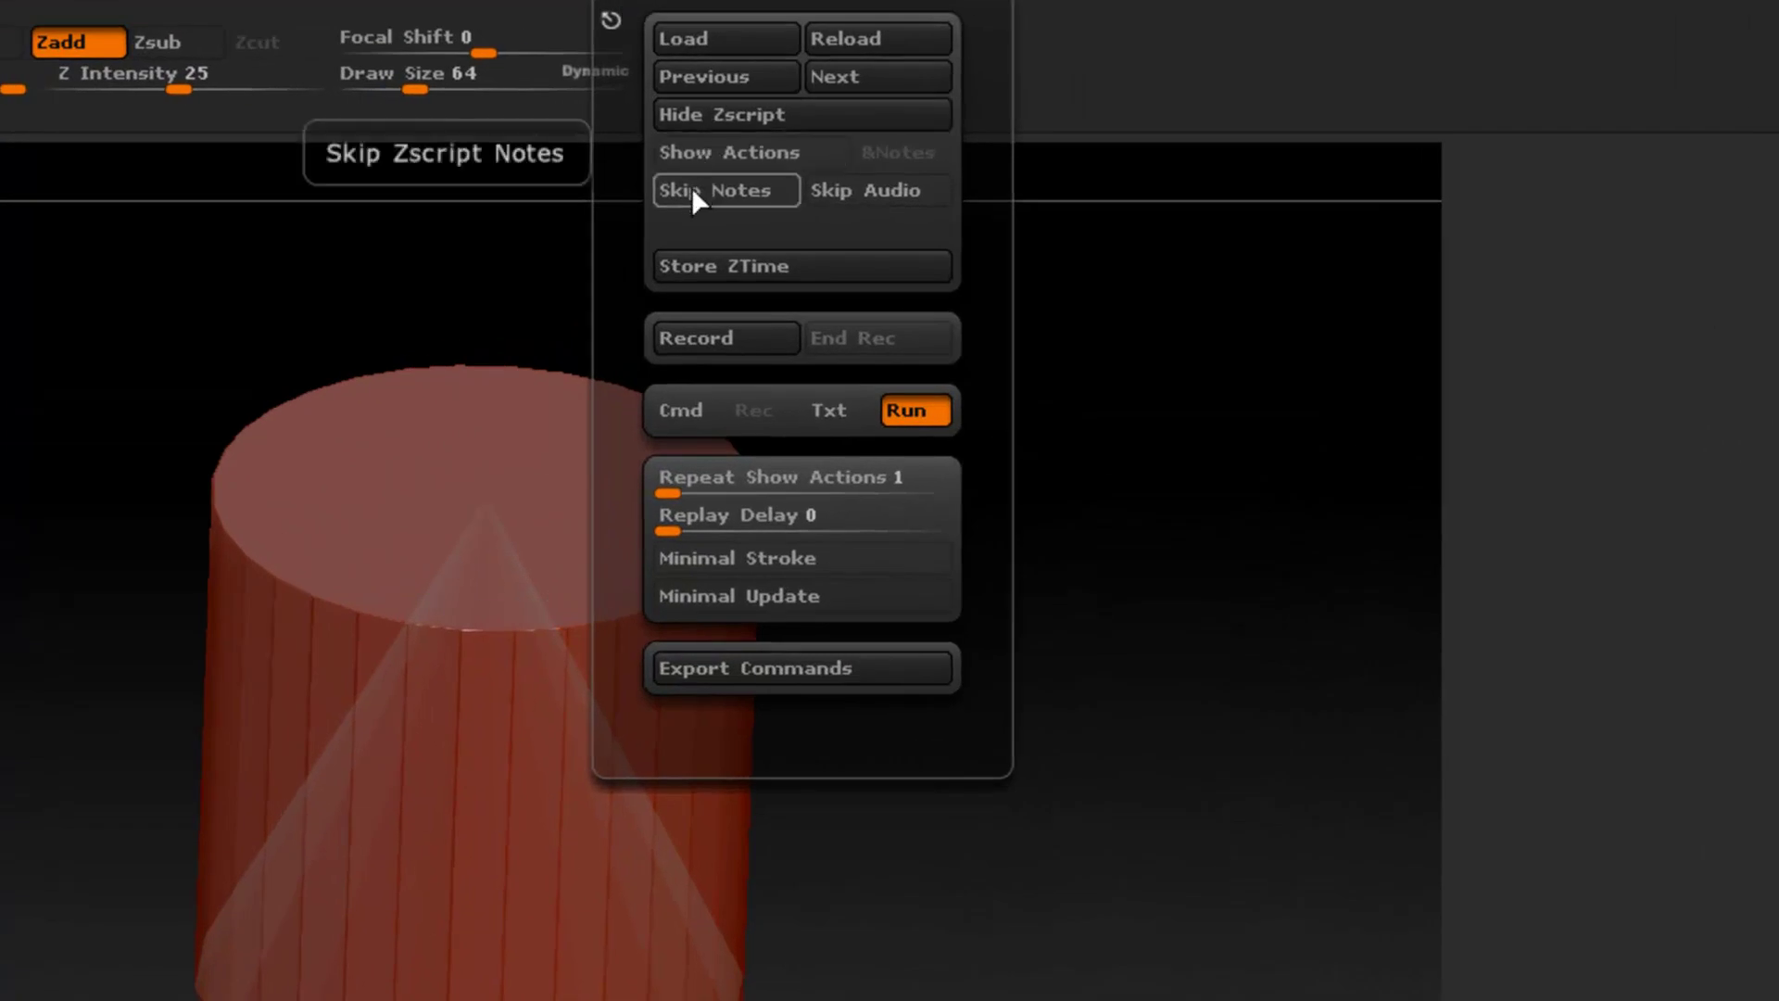
left_click(692, 196)
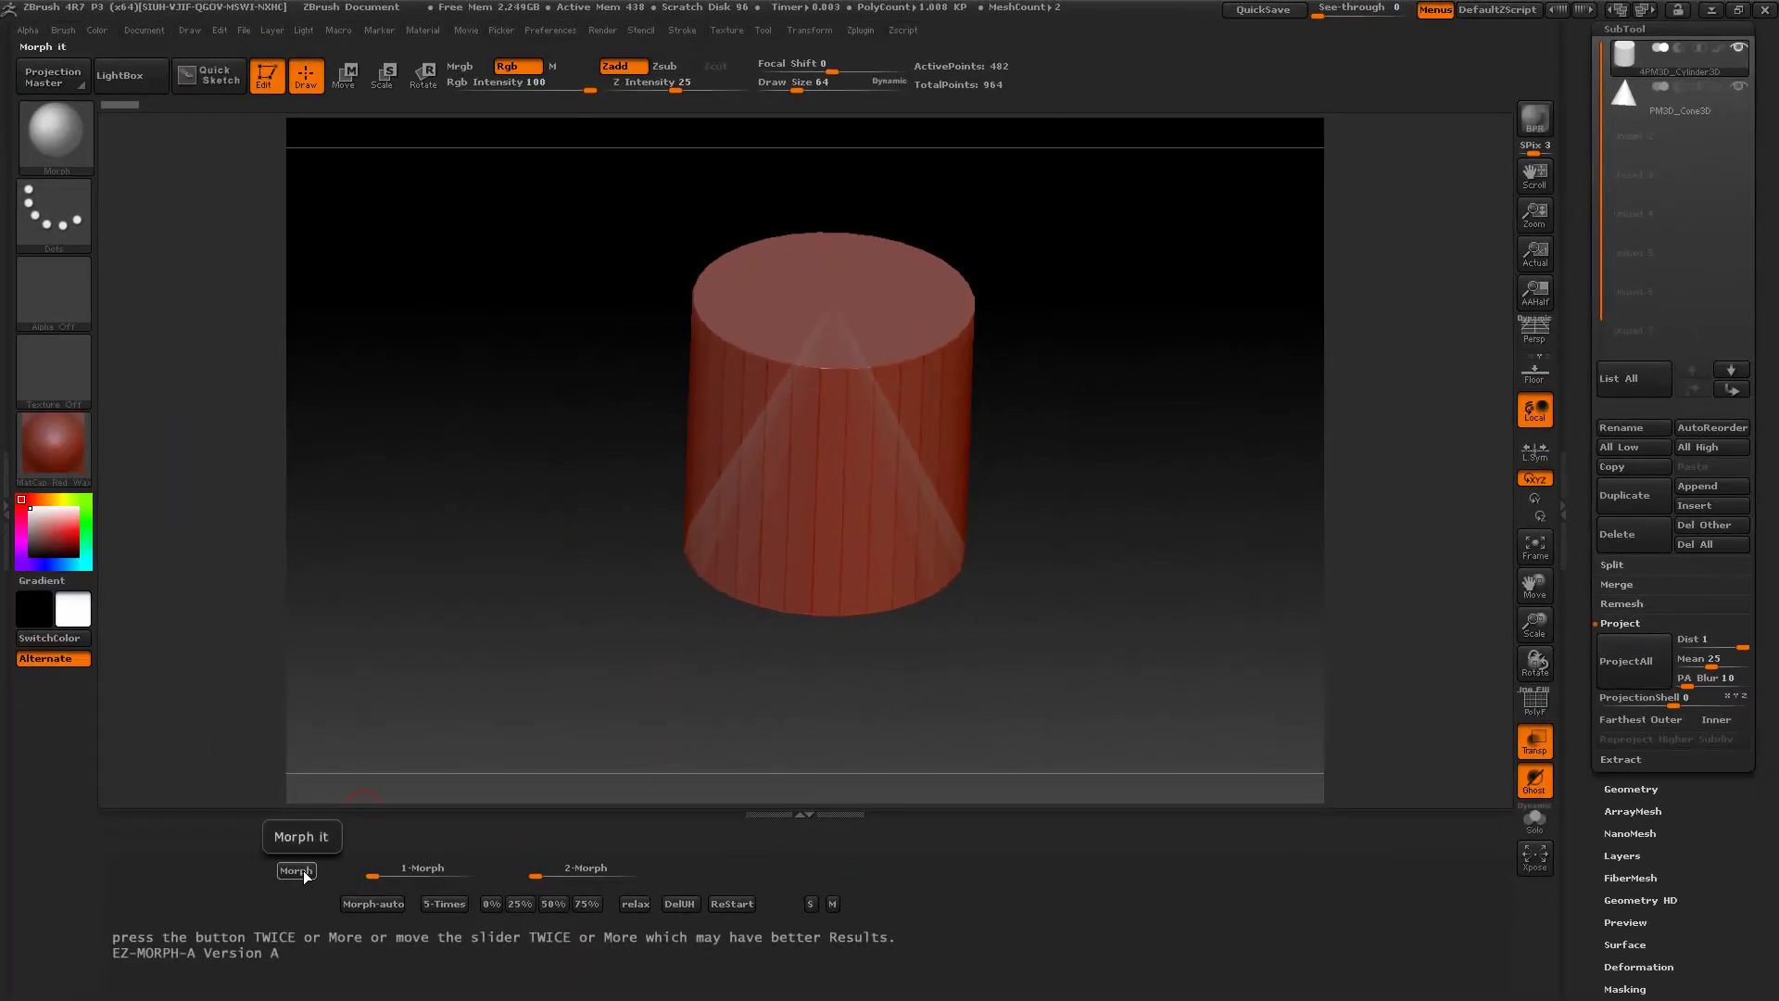
left_click(303, 874)
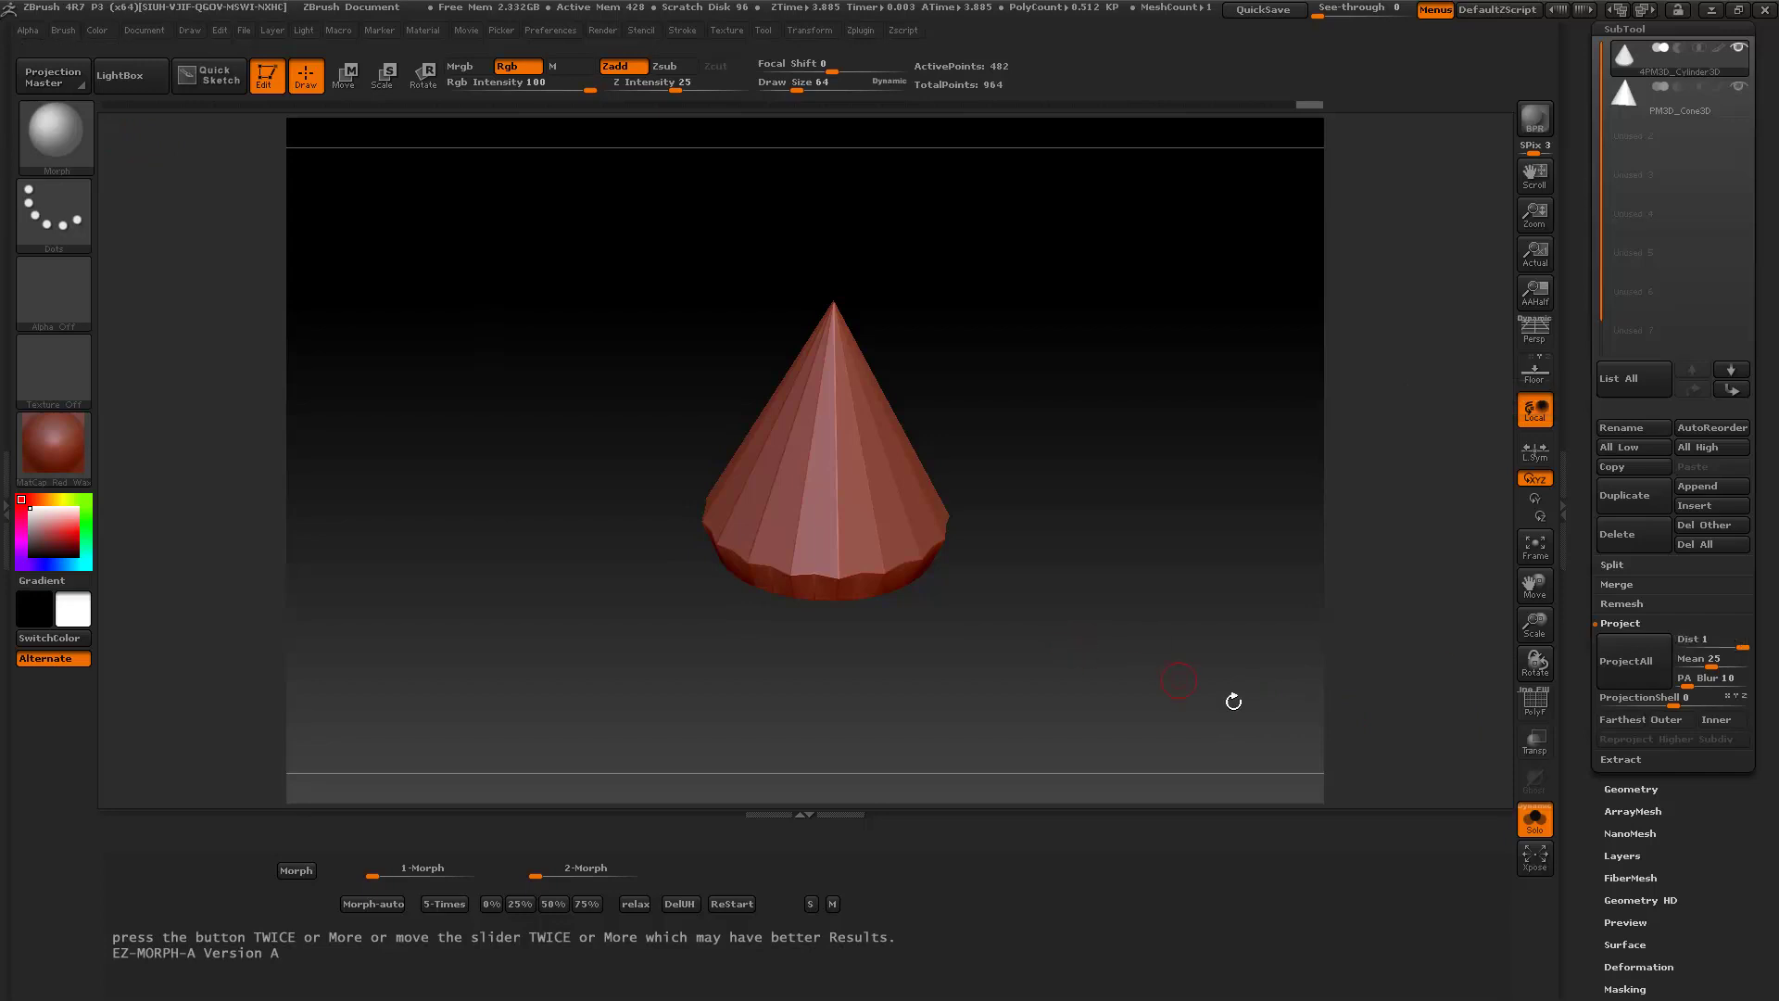
mouse_move(1650, 102)
left_click(296, 872)
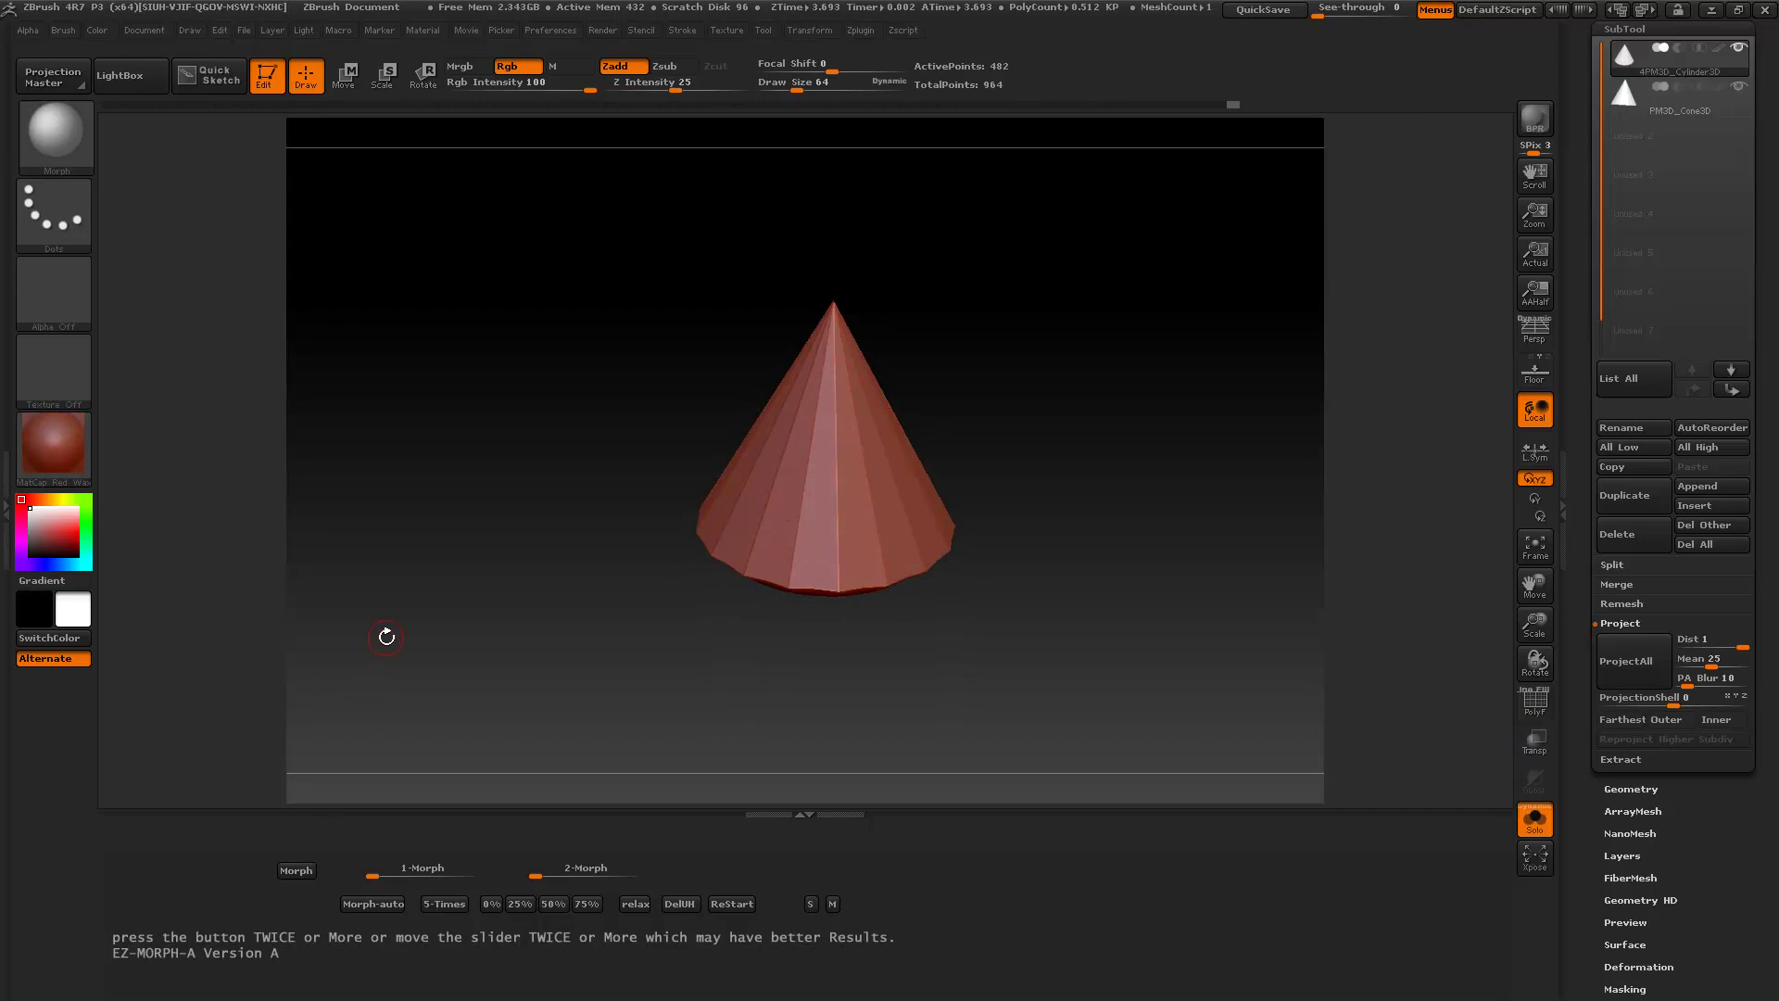
left_click_drag(468, 616, 305, 776)
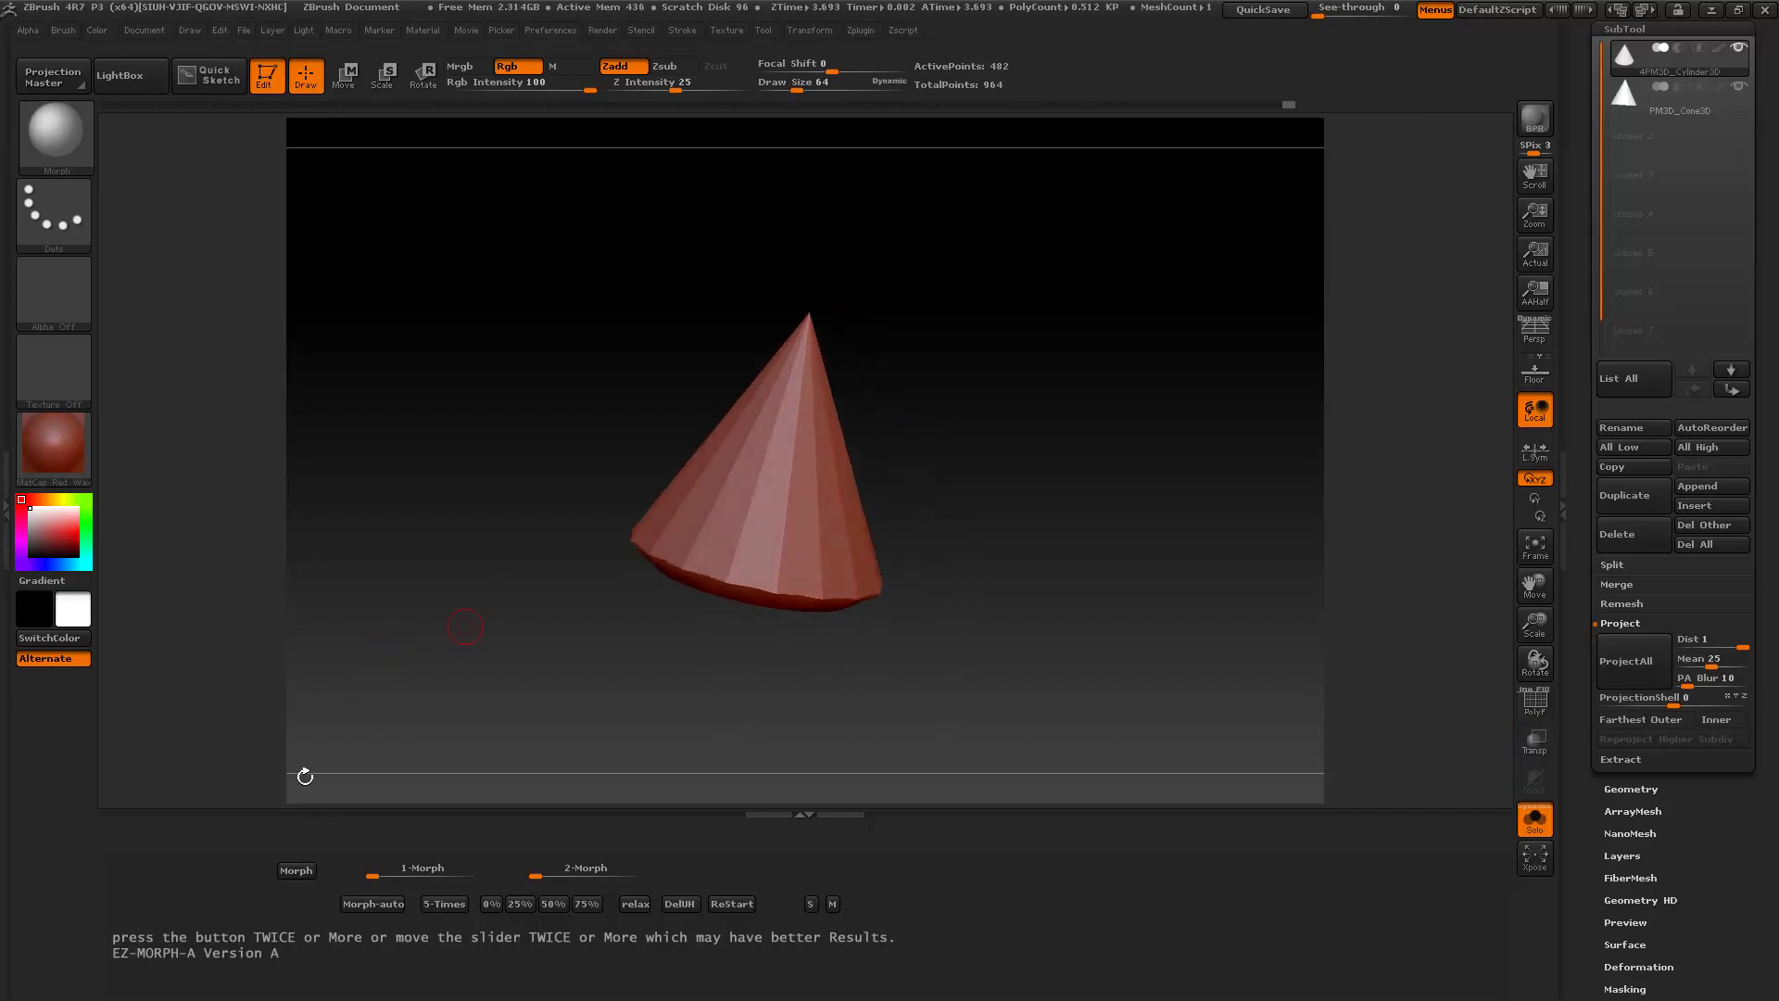
left_click(297, 871)
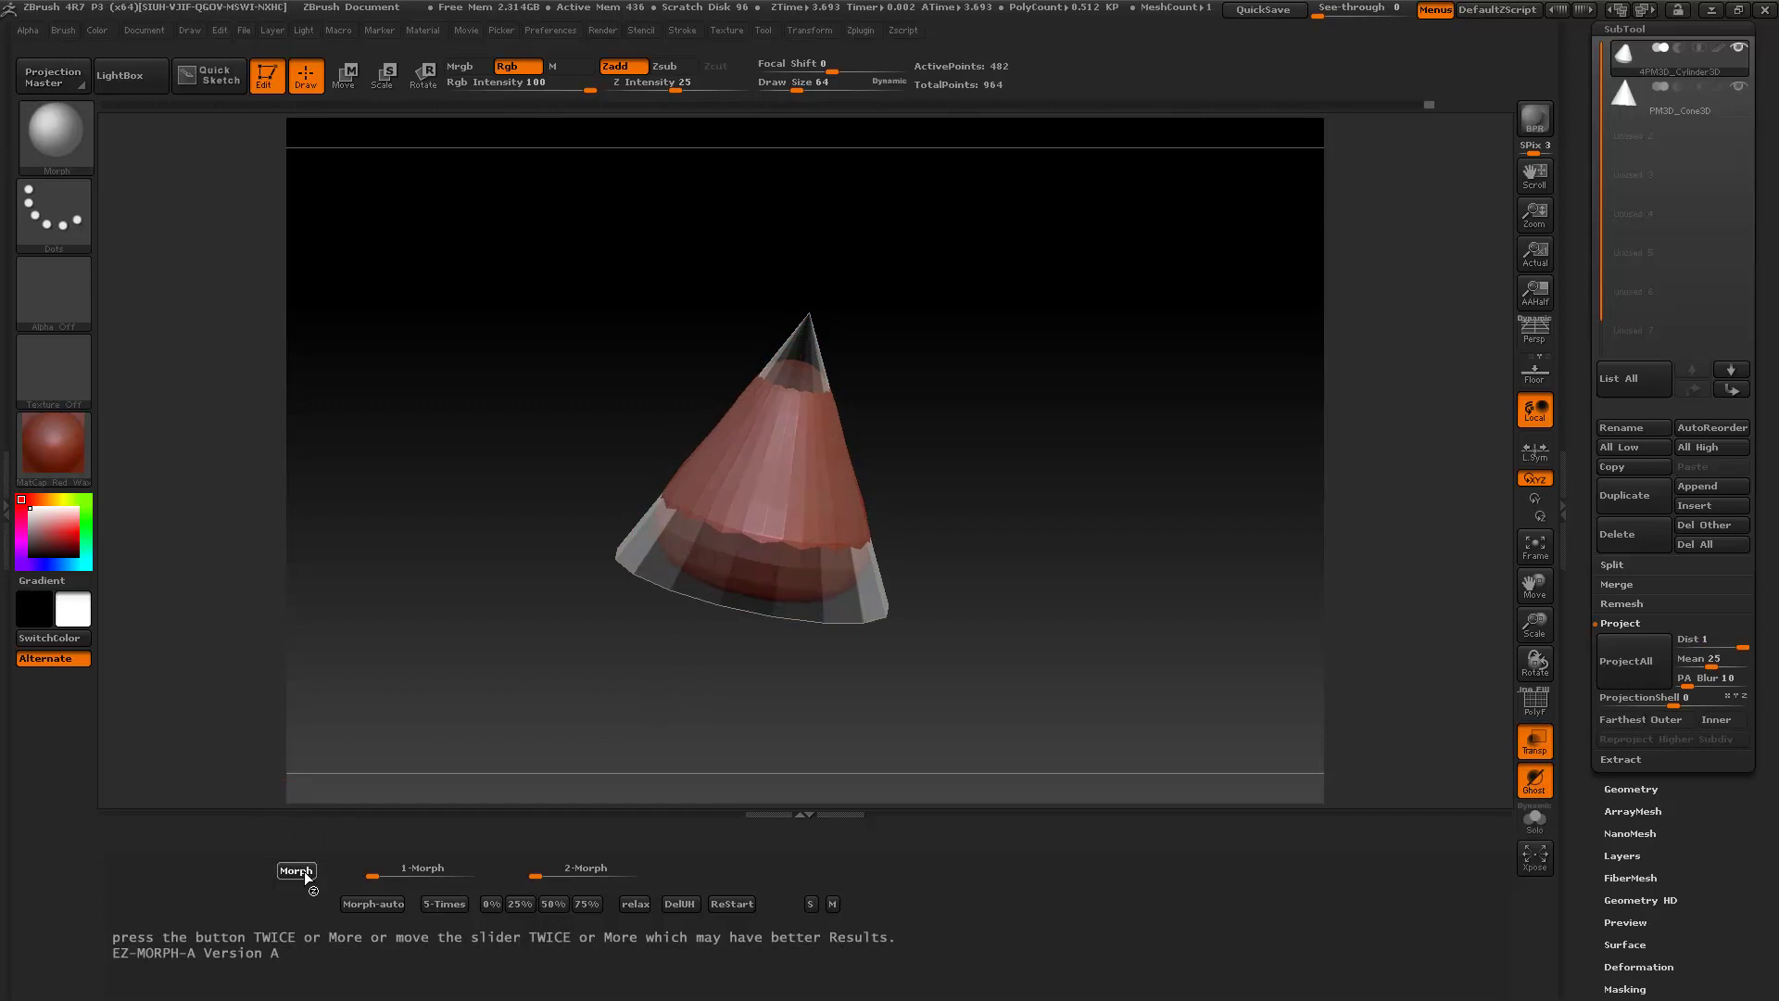
Step: Turn on the polyframe and inspect the topology of the morphed cone
left_click_drag(1141, 603, 1093, 660)
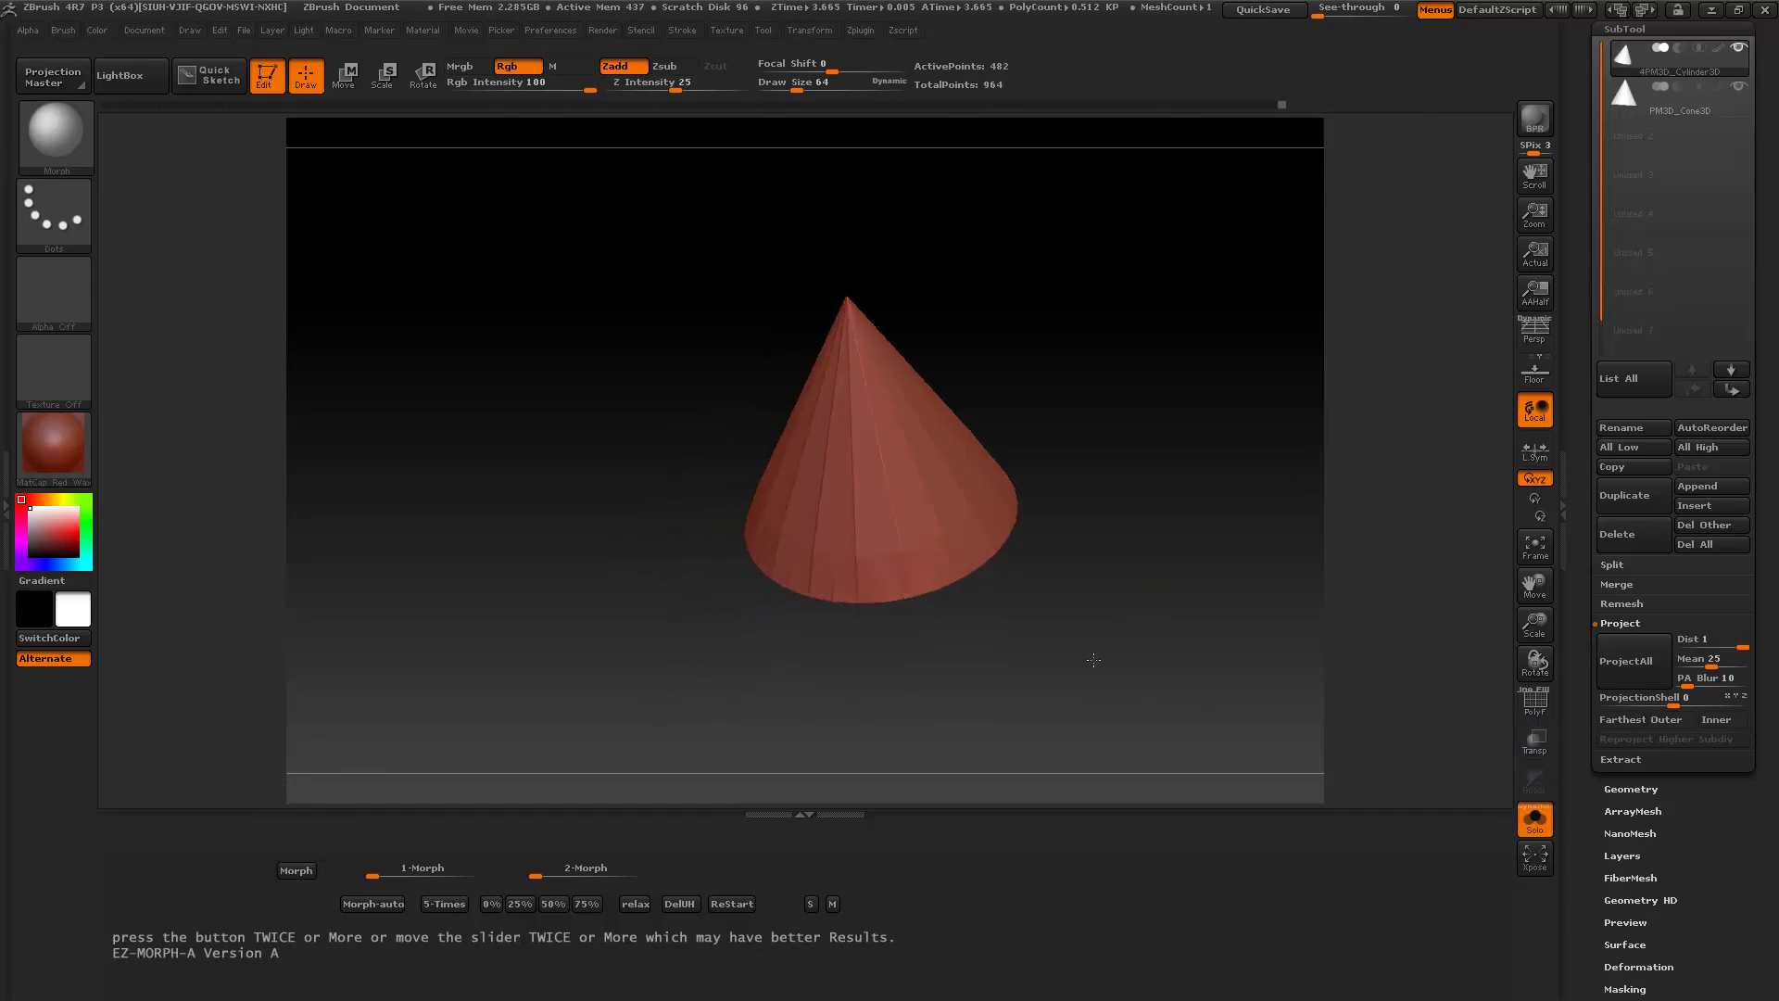
left_click(1535, 708)
left_click_drag(1232, 671, 1259, 650)
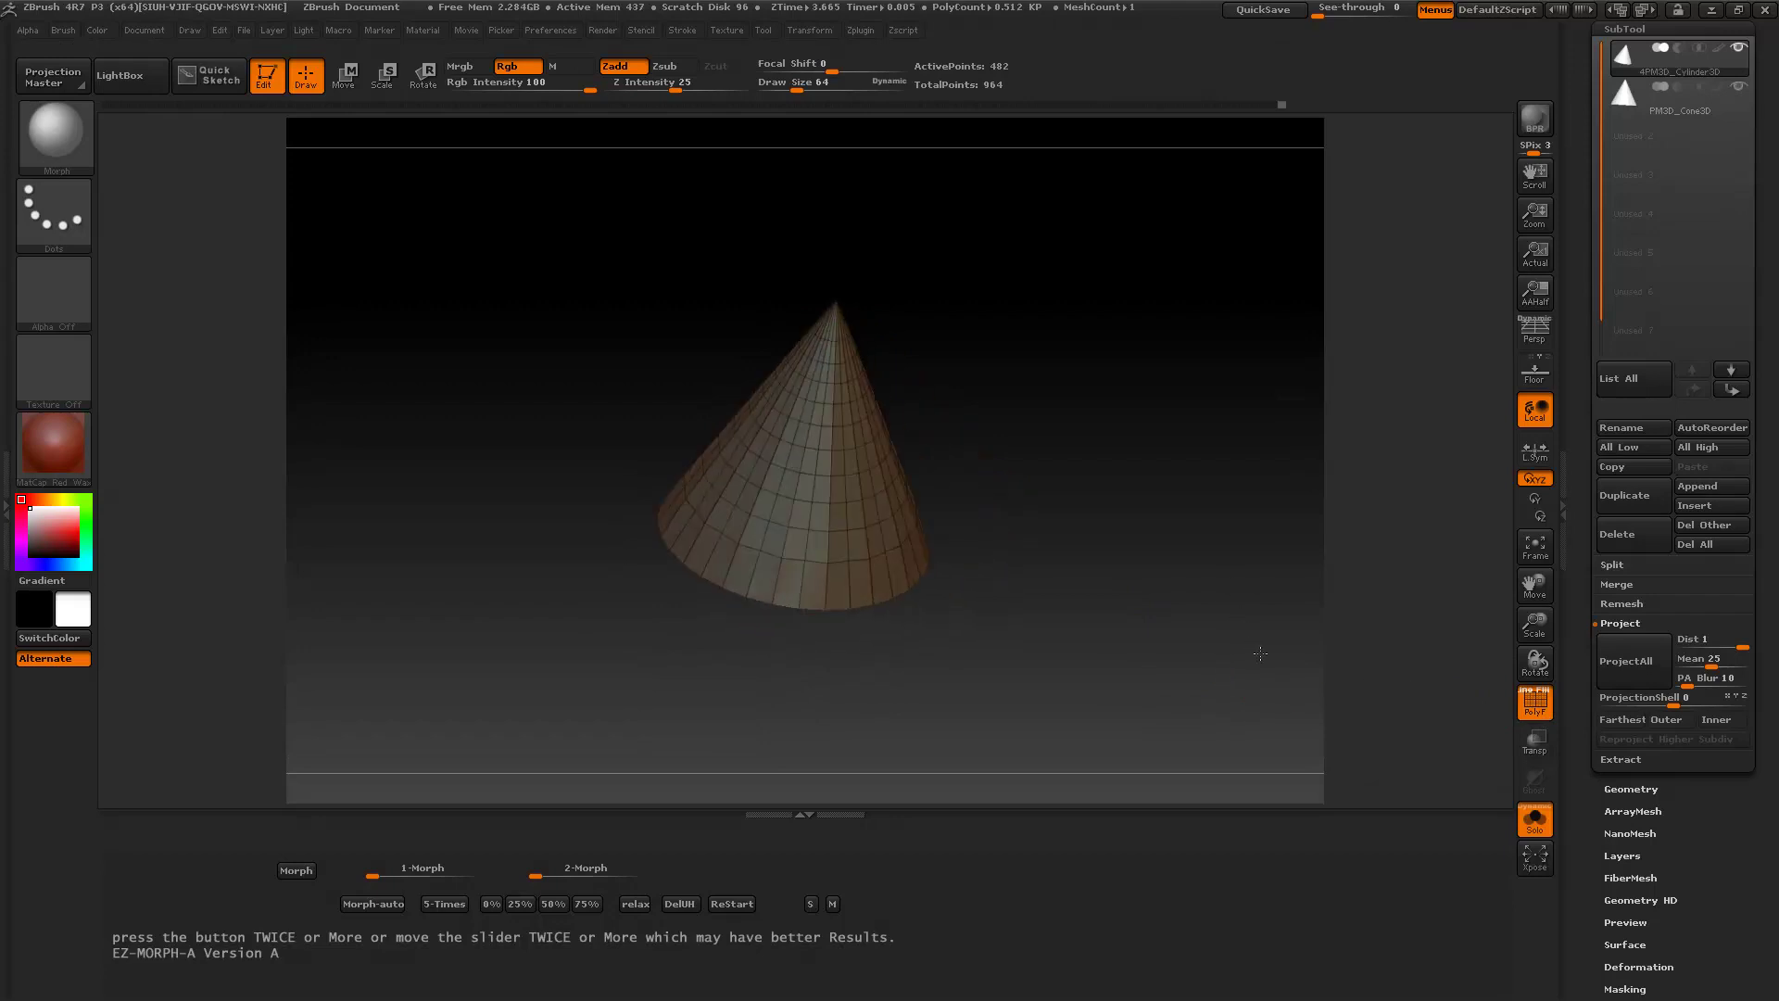
mouse_move(1620, 69)
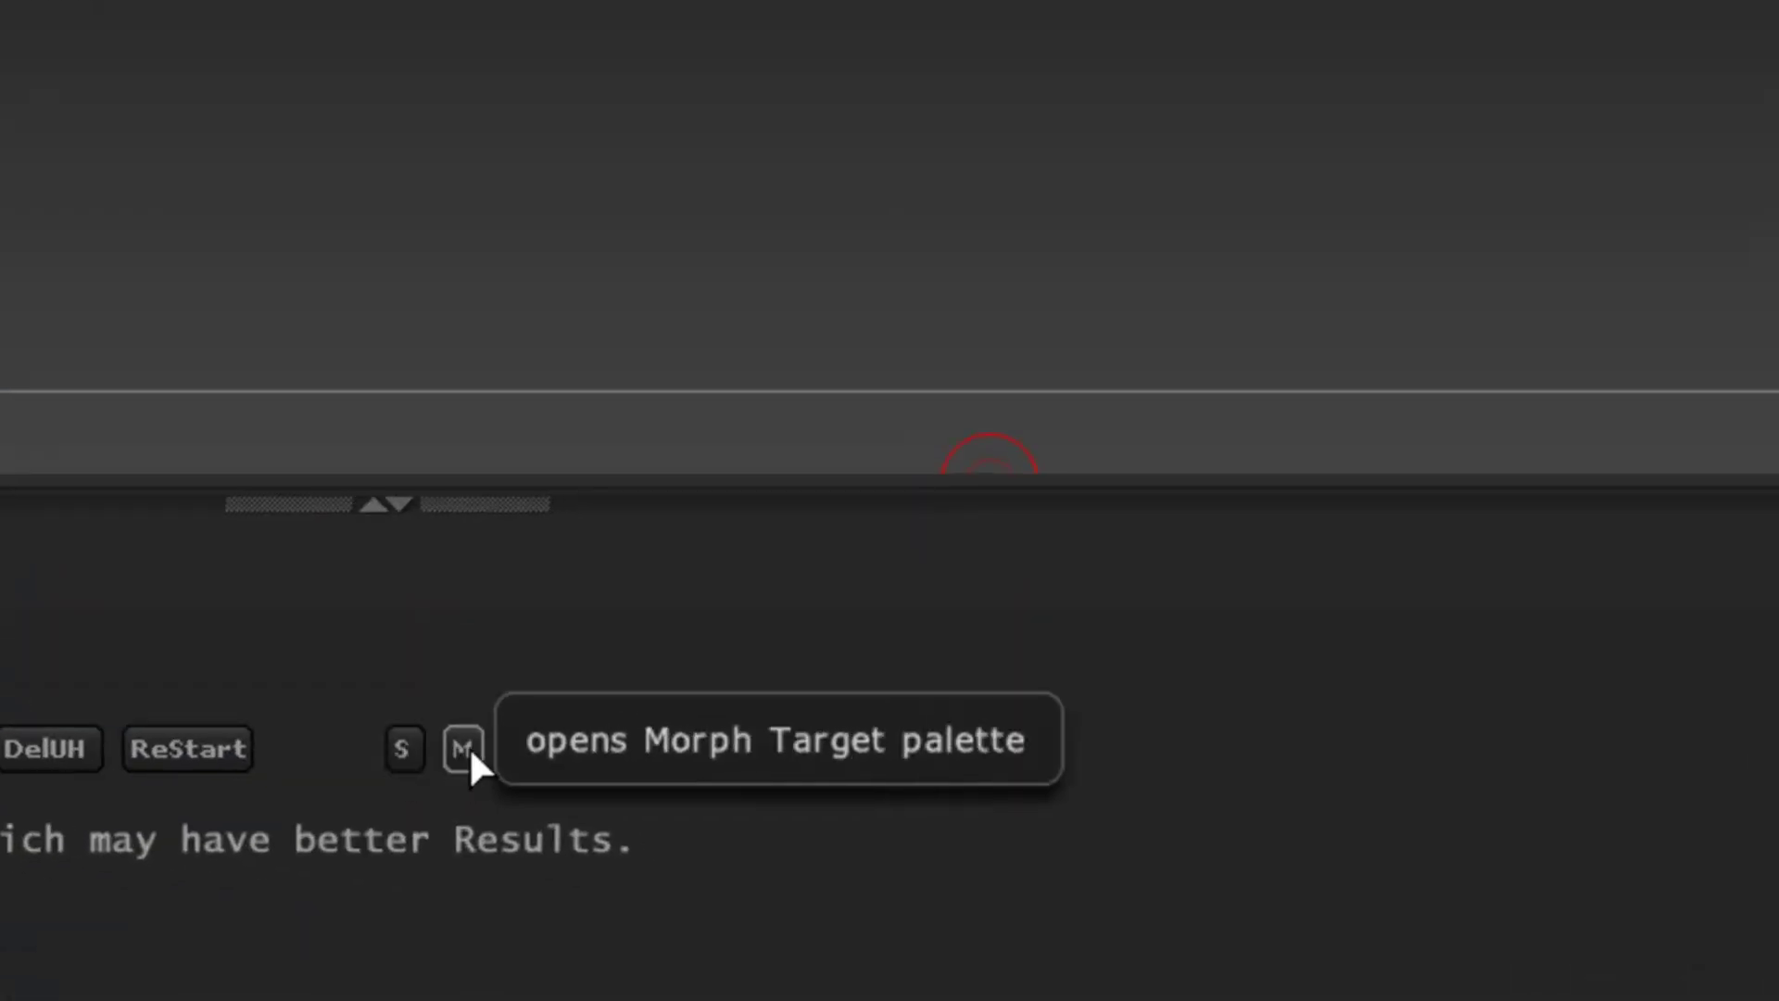
Step: Switch the mesh between the morphed cone and its stored cylinder morph target, and try the Morph amount
left_click(469, 747)
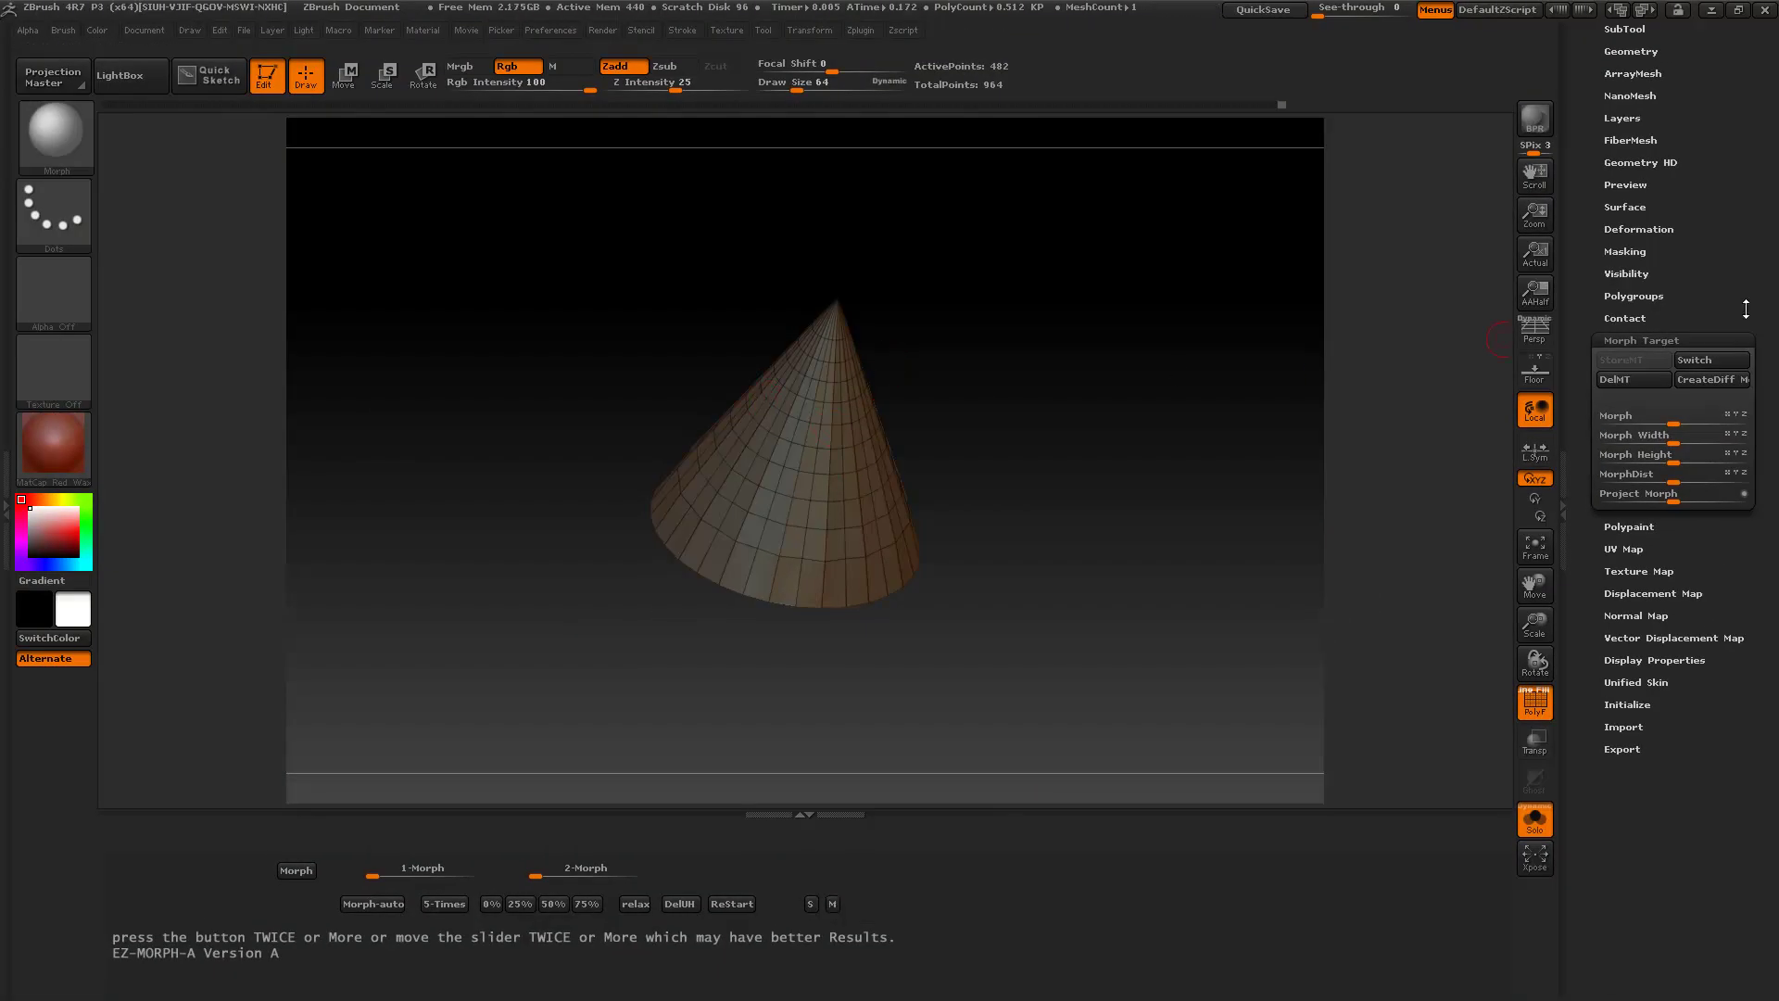
left_click(1711, 359)
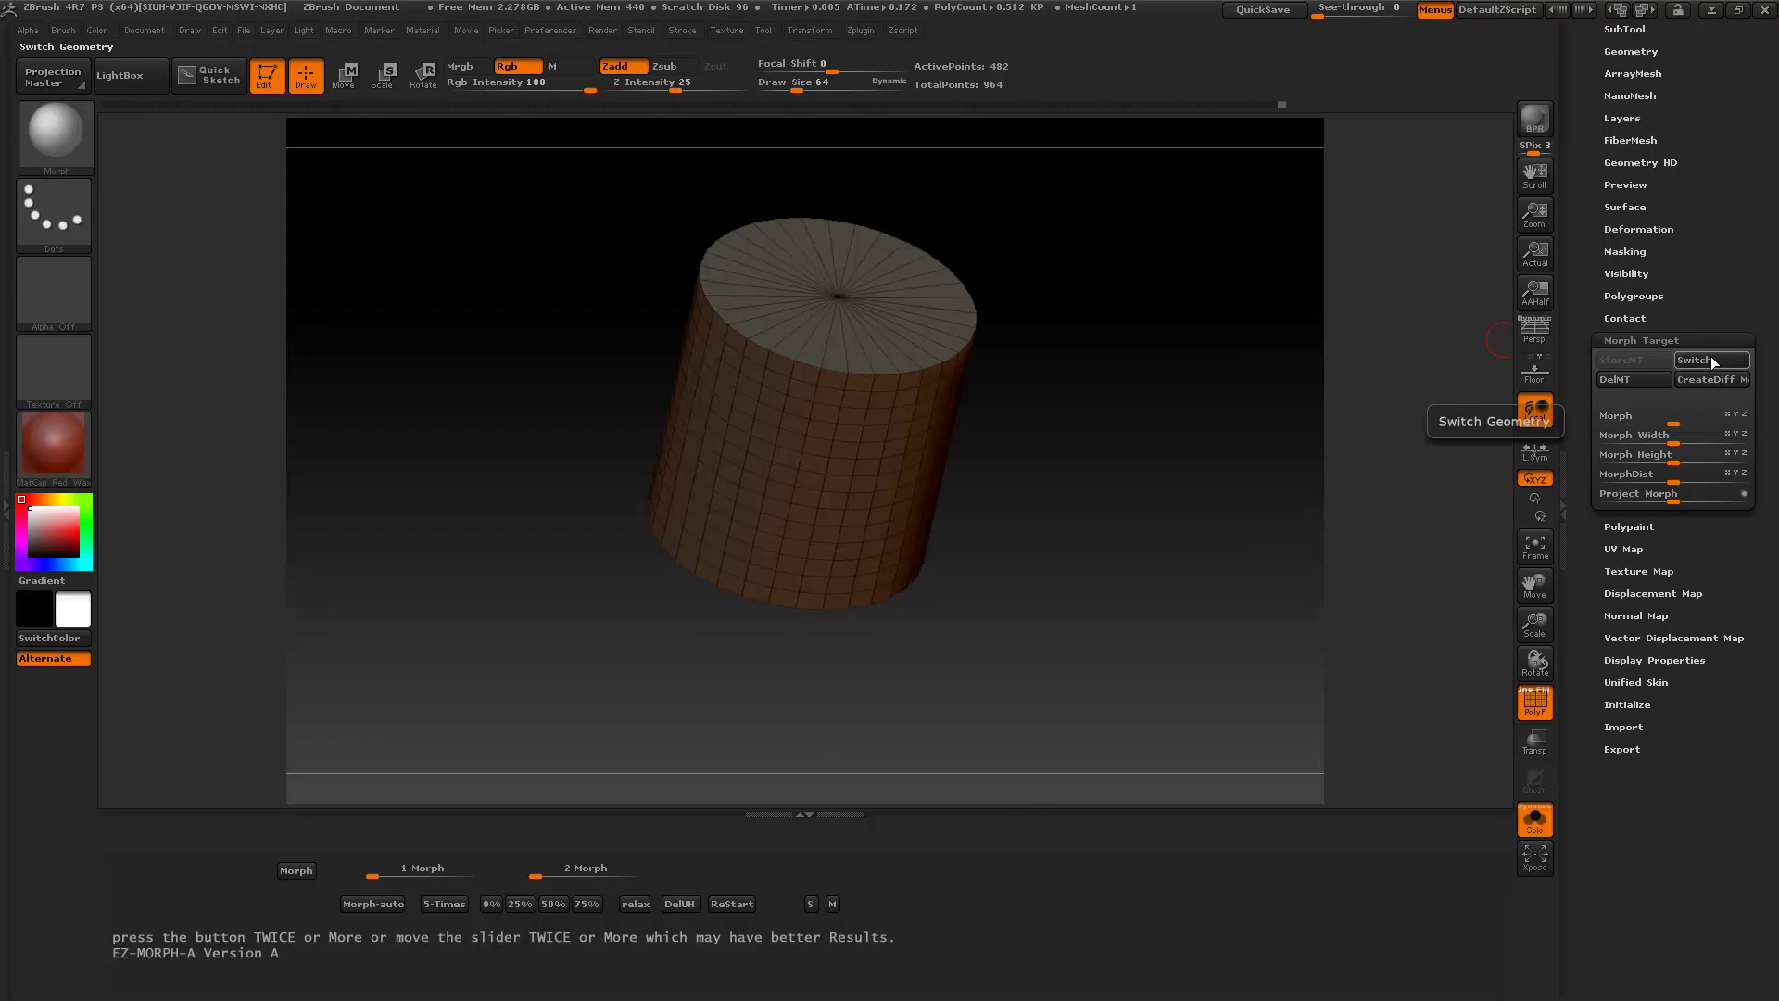
left_click(1710, 360)
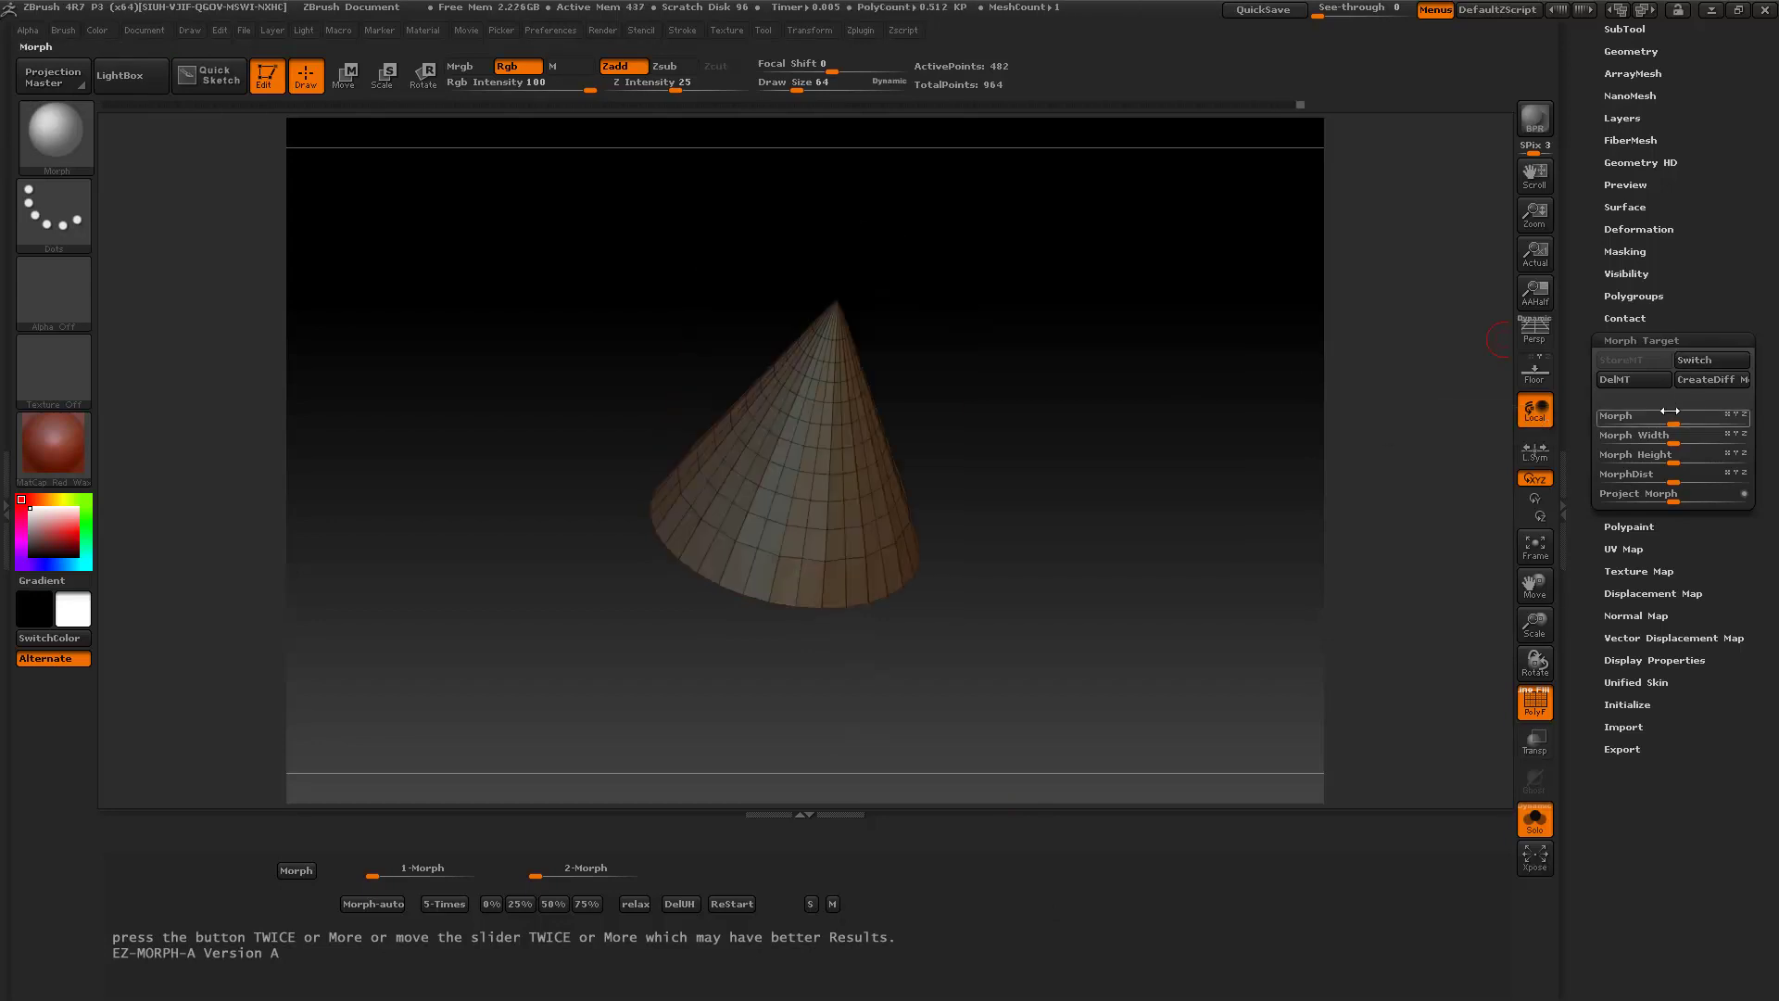
mouse_move(1669, 422)
left_mouse_down()
mouse_move(1750, 431)
mouse_move(1672, 450)
left_mouse_up()
left_click(1682, 364)
left_click(1683, 364)
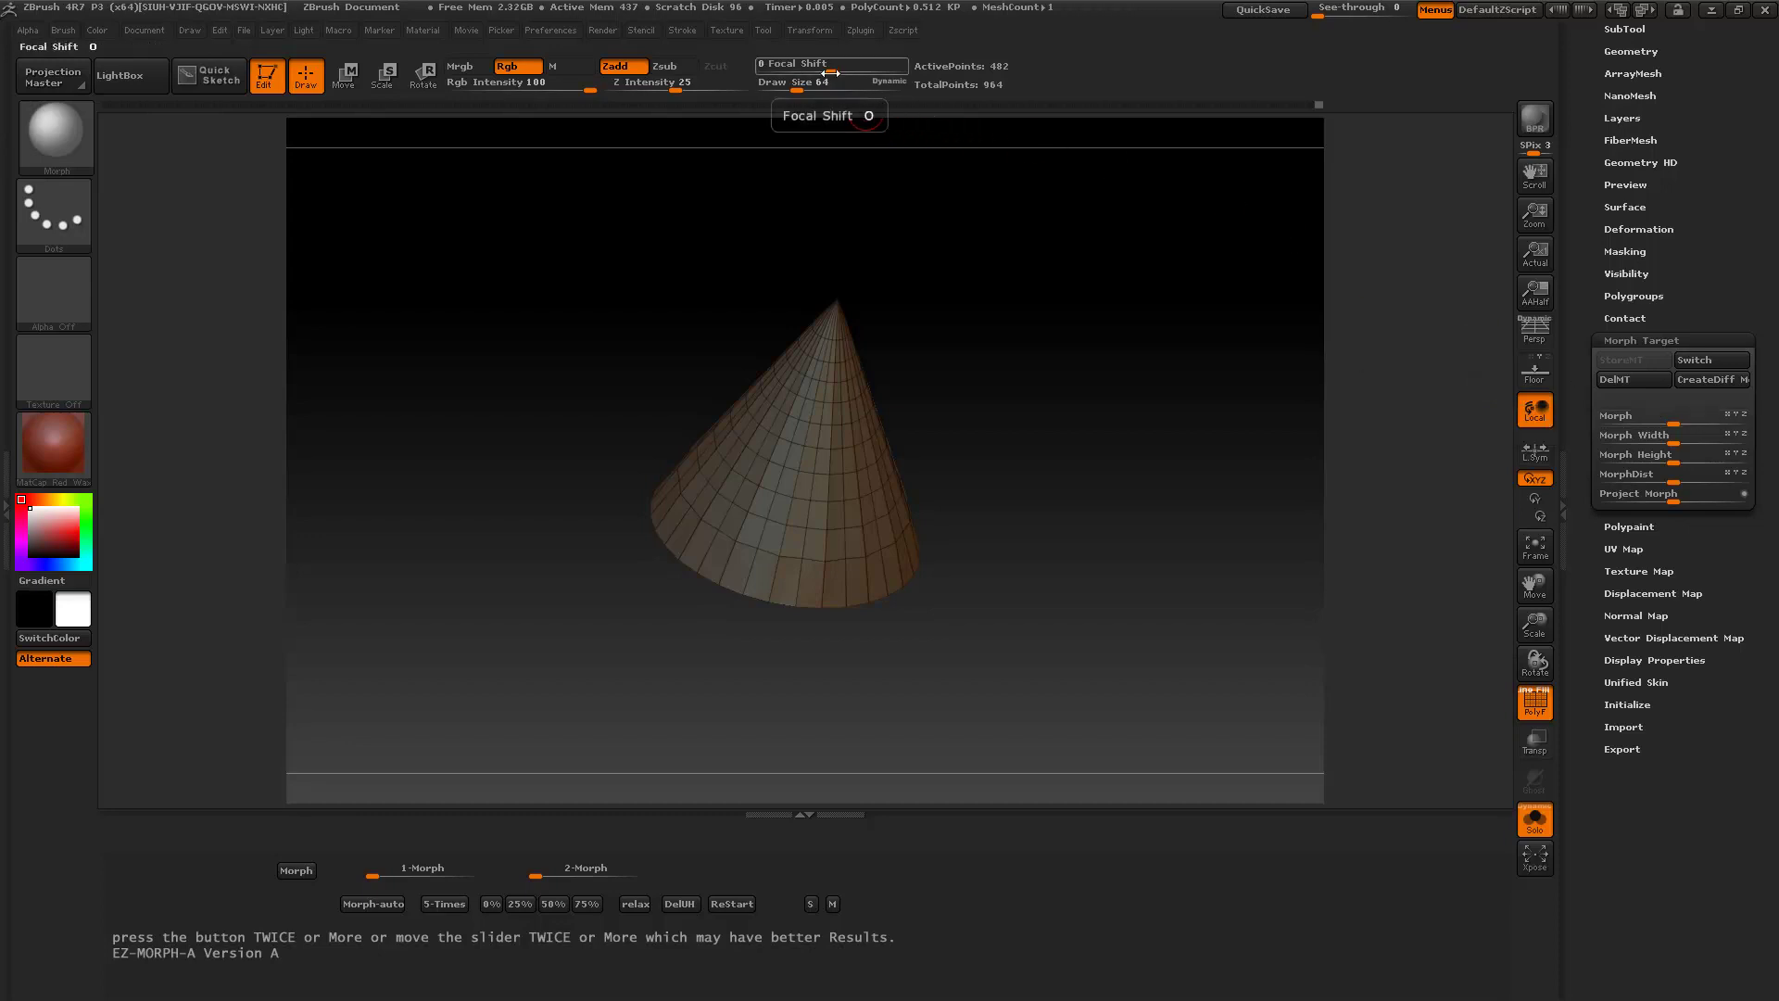
Step: Set the draw size to 337 and paint over the cone with the Morph brush to restore the cylinder shape
left_click(813, 88)
left_click_drag(813, 88, 842, 89)
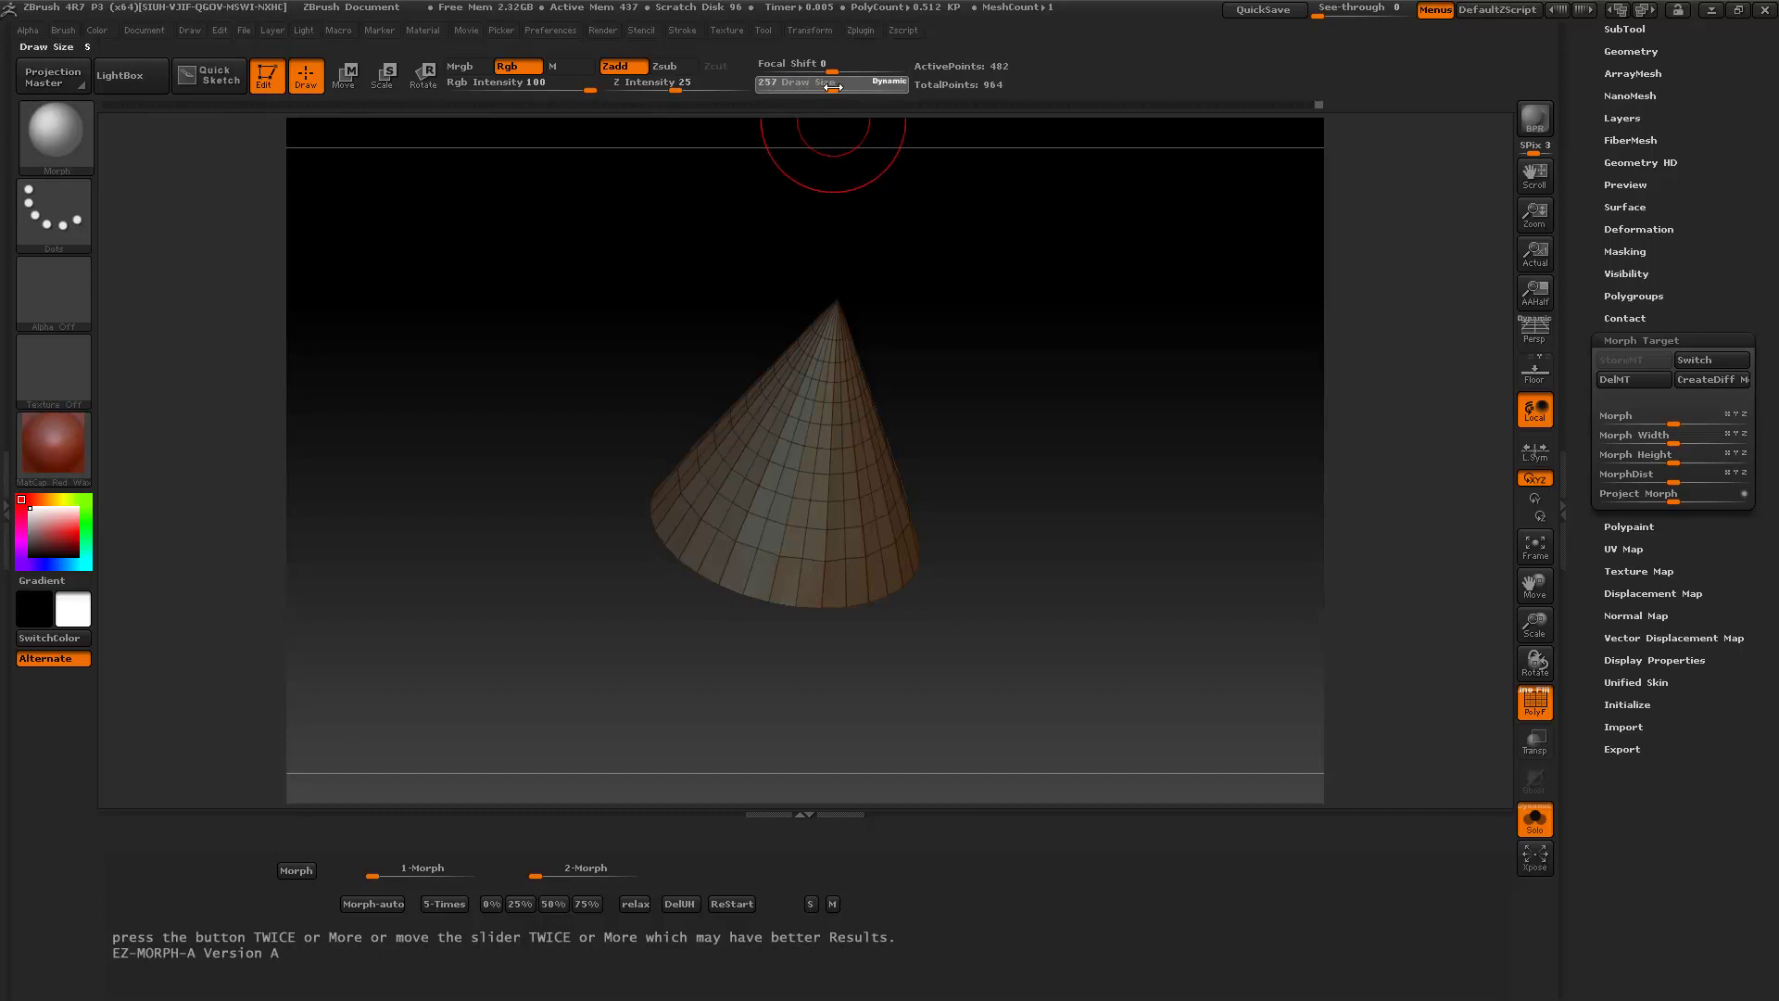
mouse_move(775, 371)
left_mouse_down()
mouse_move(750, 506)
mouse_move(813, 514)
mouse_move(815, 370)
mouse_move(756, 371)
mouse_move(705, 442)
mouse_move(736, 508)
mouse_move(852, 515)
mouse_move(736, 525)
mouse_move(659, 457)
mouse_move(711, 528)
mouse_move(827, 382)
mouse_move(786, 277)
mouse_move(741, 293)
mouse_move(709, 373)
mouse_move(864, 473)
mouse_move(921, 364)
mouse_move(815, 306)
left_mouse_up()
mouse_move(1066, 454)
left_mouse_down()
mouse_move(1170, 521)
mouse_move(1199, 563)
mouse_move(886, 484)
mouse_move(711, 483)
mouse_move(608, 432)
mouse_move(587, 364)
mouse_move(714, 289)
mouse_move(730, 259)
mouse_move(613, 343)
mouse_move(620, 477)
mouse_move(730, 538)
mouse_move(562, 465)
mouse_move(530, 369)
left_mouse_up()
left_click_drag(768, 594, 683, 596)
mouse_move(626, 503)
left_mouse_down()
mouse_move(645, 543)
mouse_move(459, 637)
left_mouse_up()
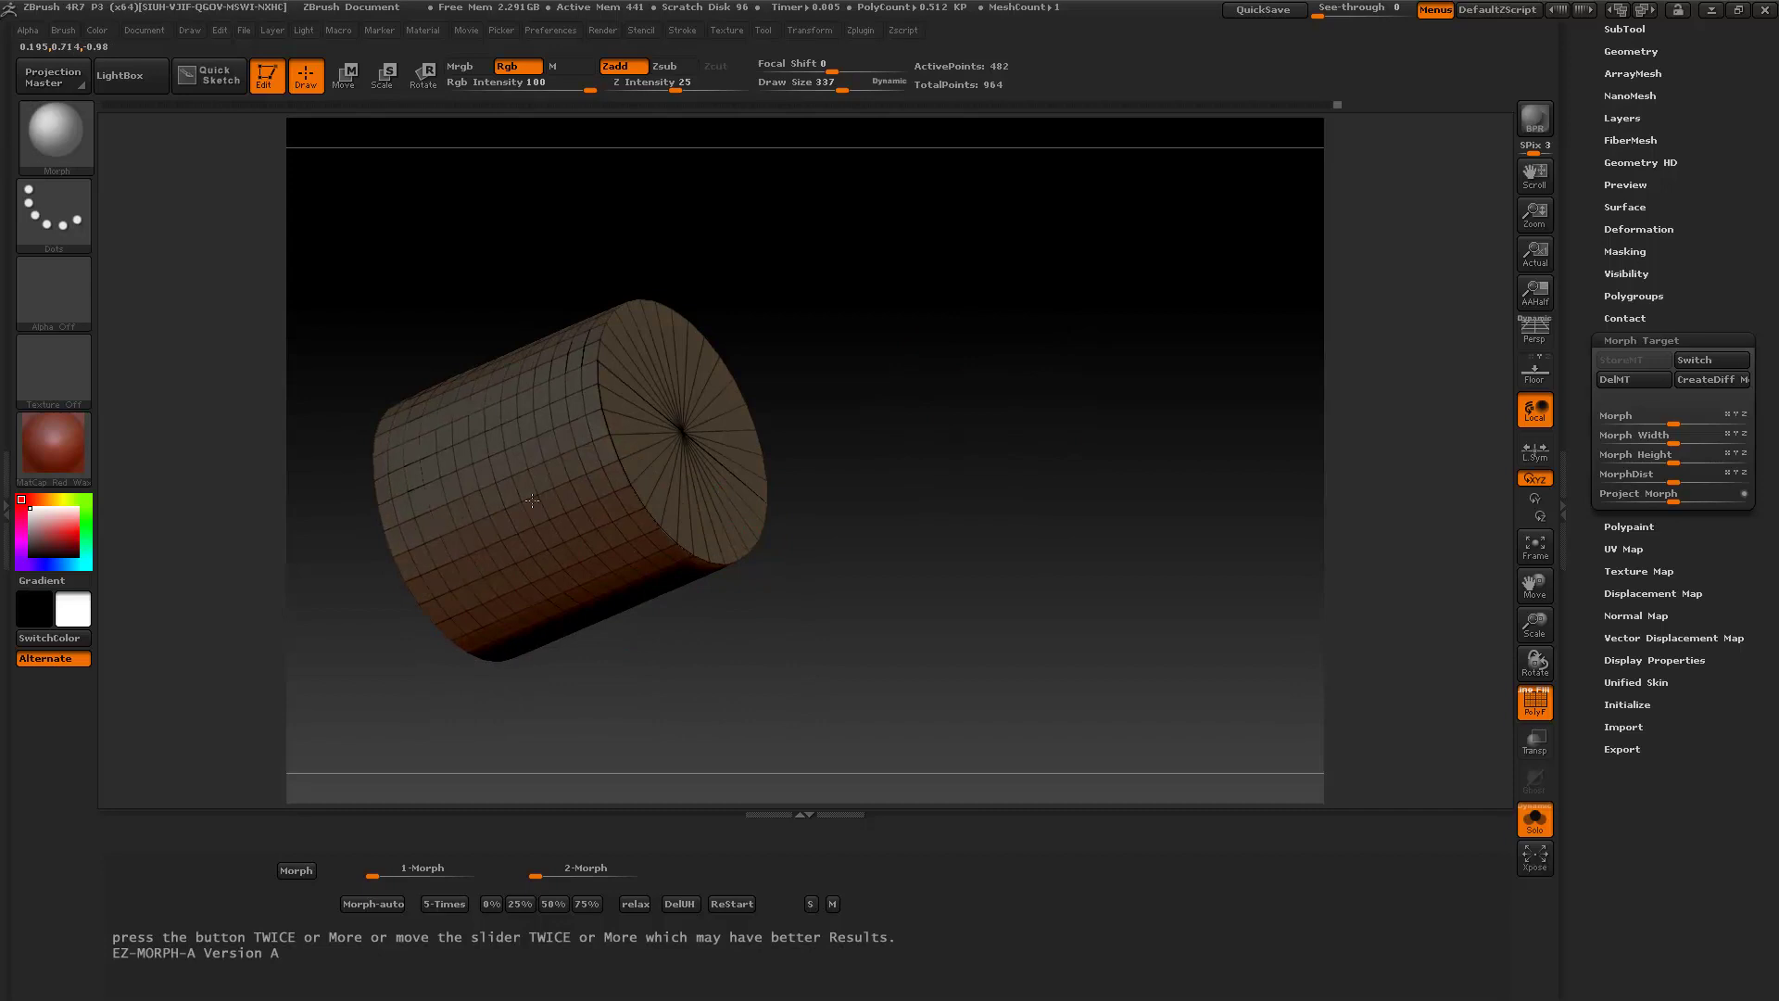
left_click_drag(866, 238, 776, 554)
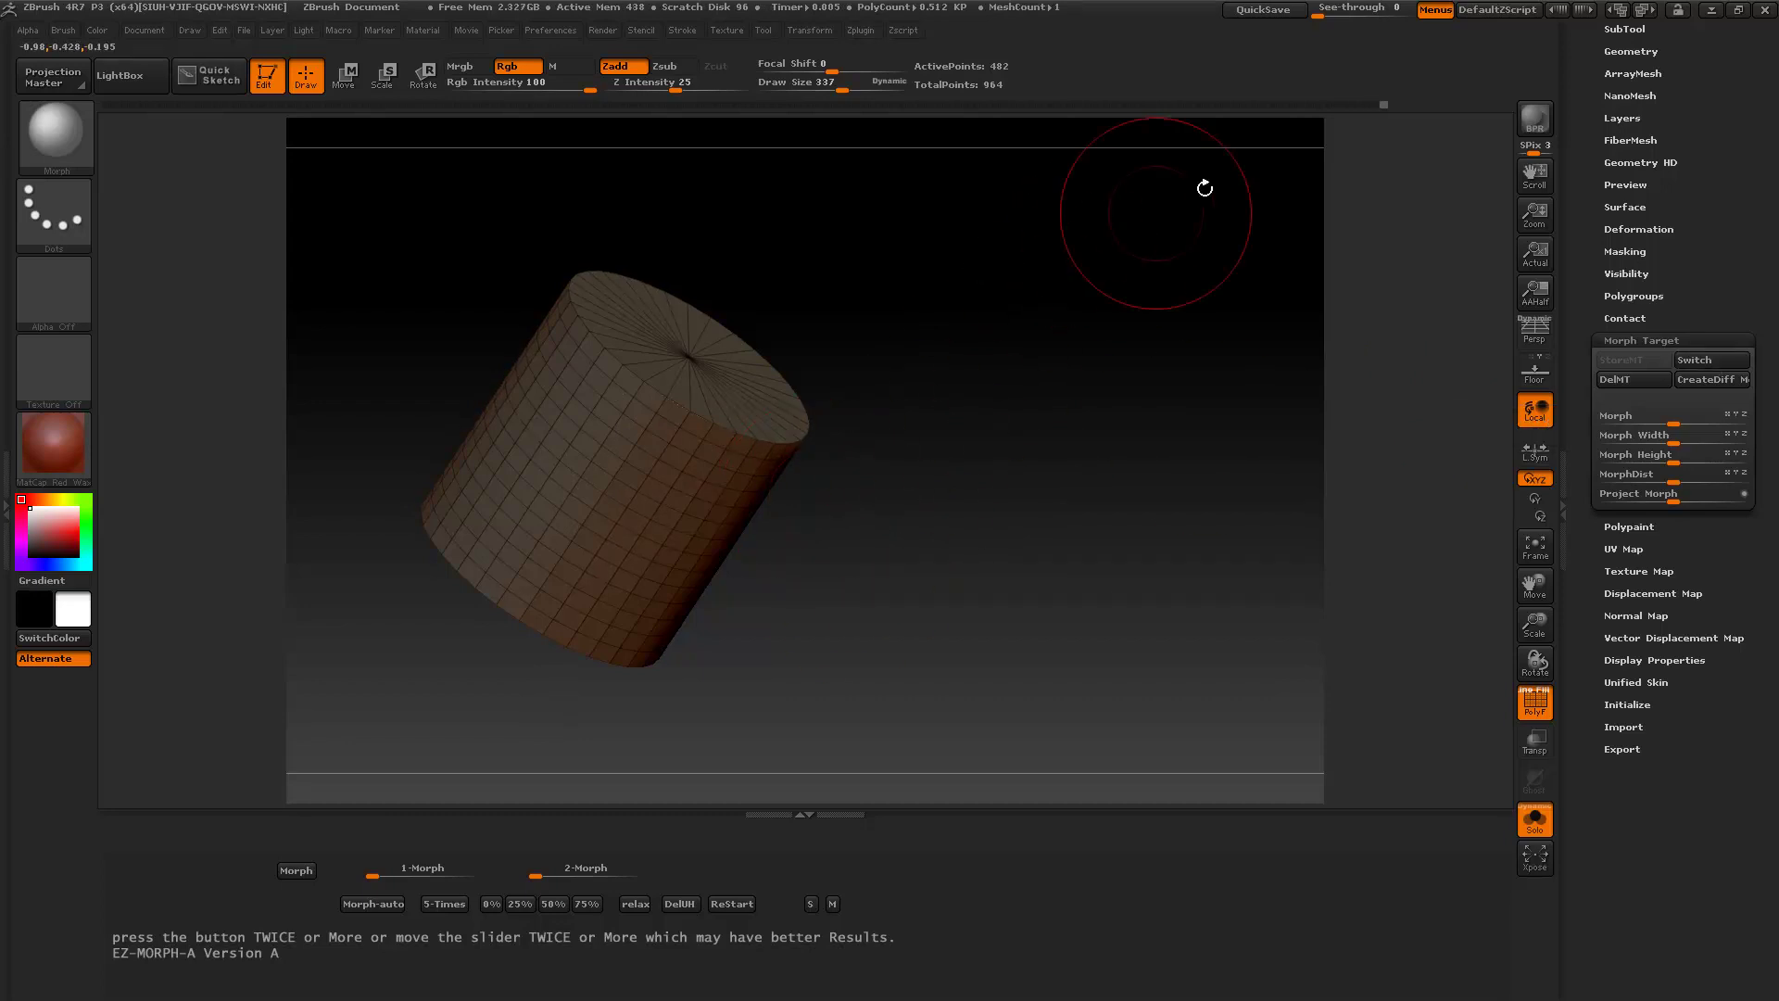
Step: Step back through the undo history and switch the mesh repeatedly between the cone and its stored cylinder morph target
left_click(1327, 107)
left_click_drag(1327, 108, 1283, 113)
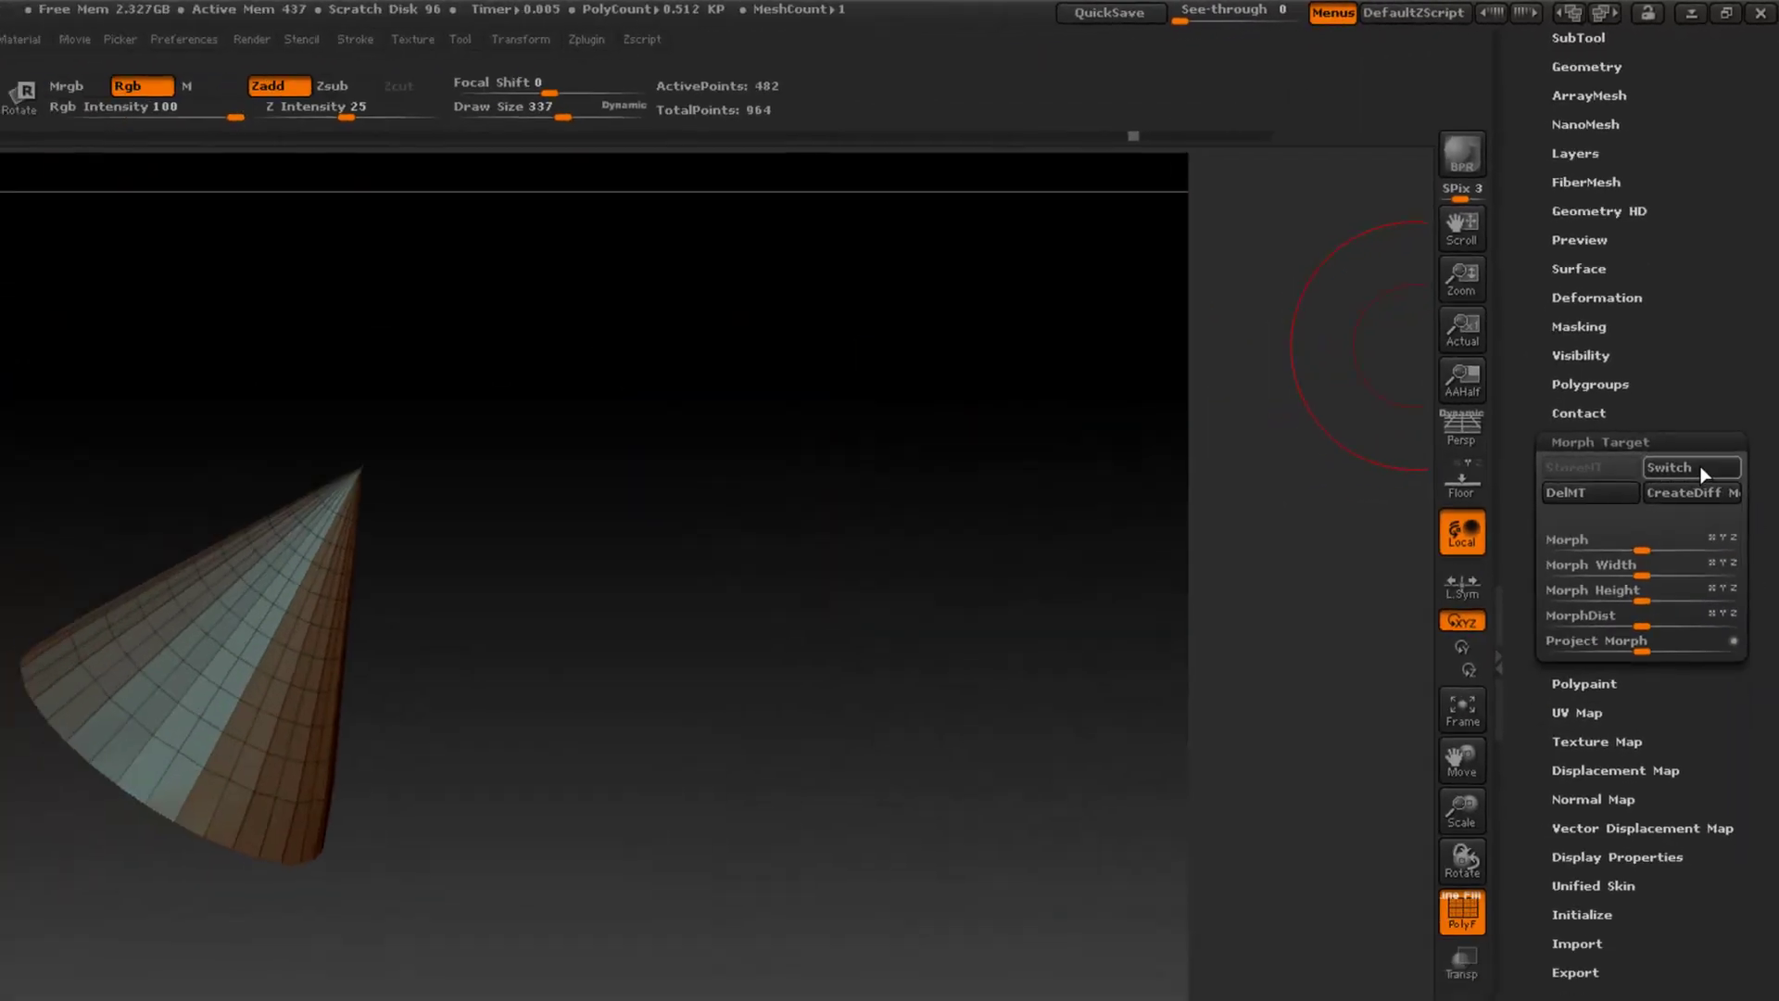
left_click(1645, 797)
left_click(1699, 465)
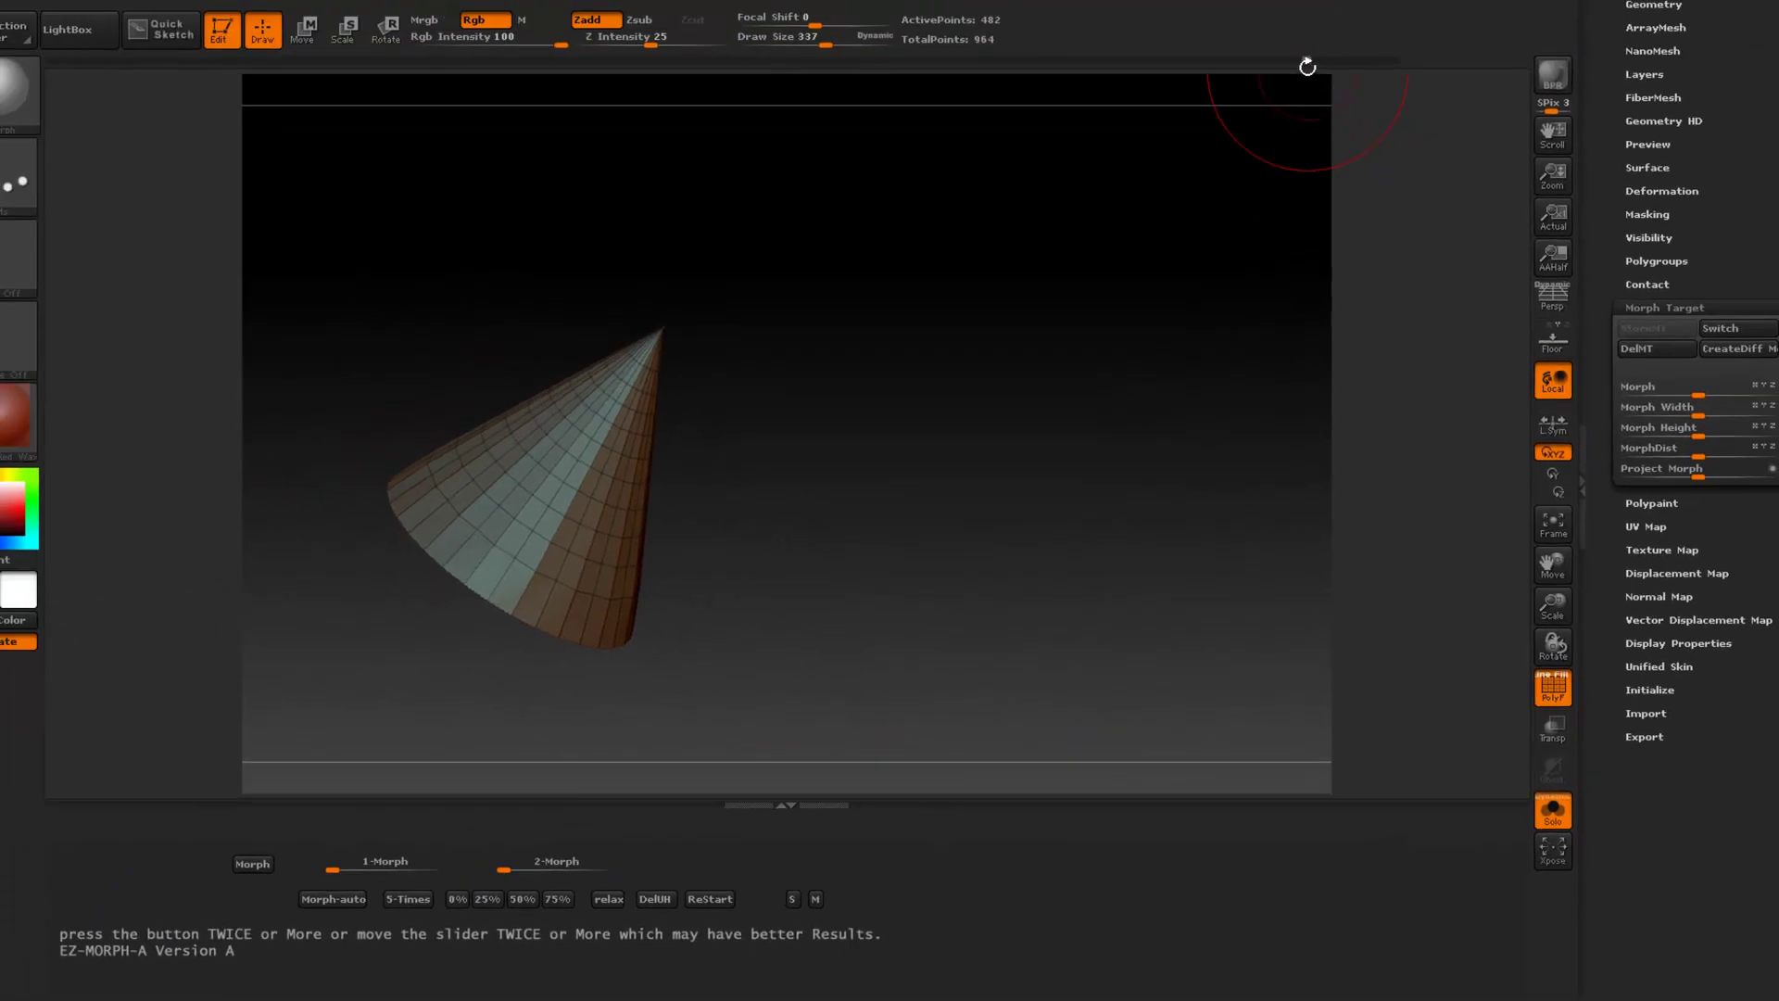
mouse_move(1306, 63)
left_click(1714, 328)
left_click(1714, 328)
left_click(1713, 330)
left_click(1713, 329)
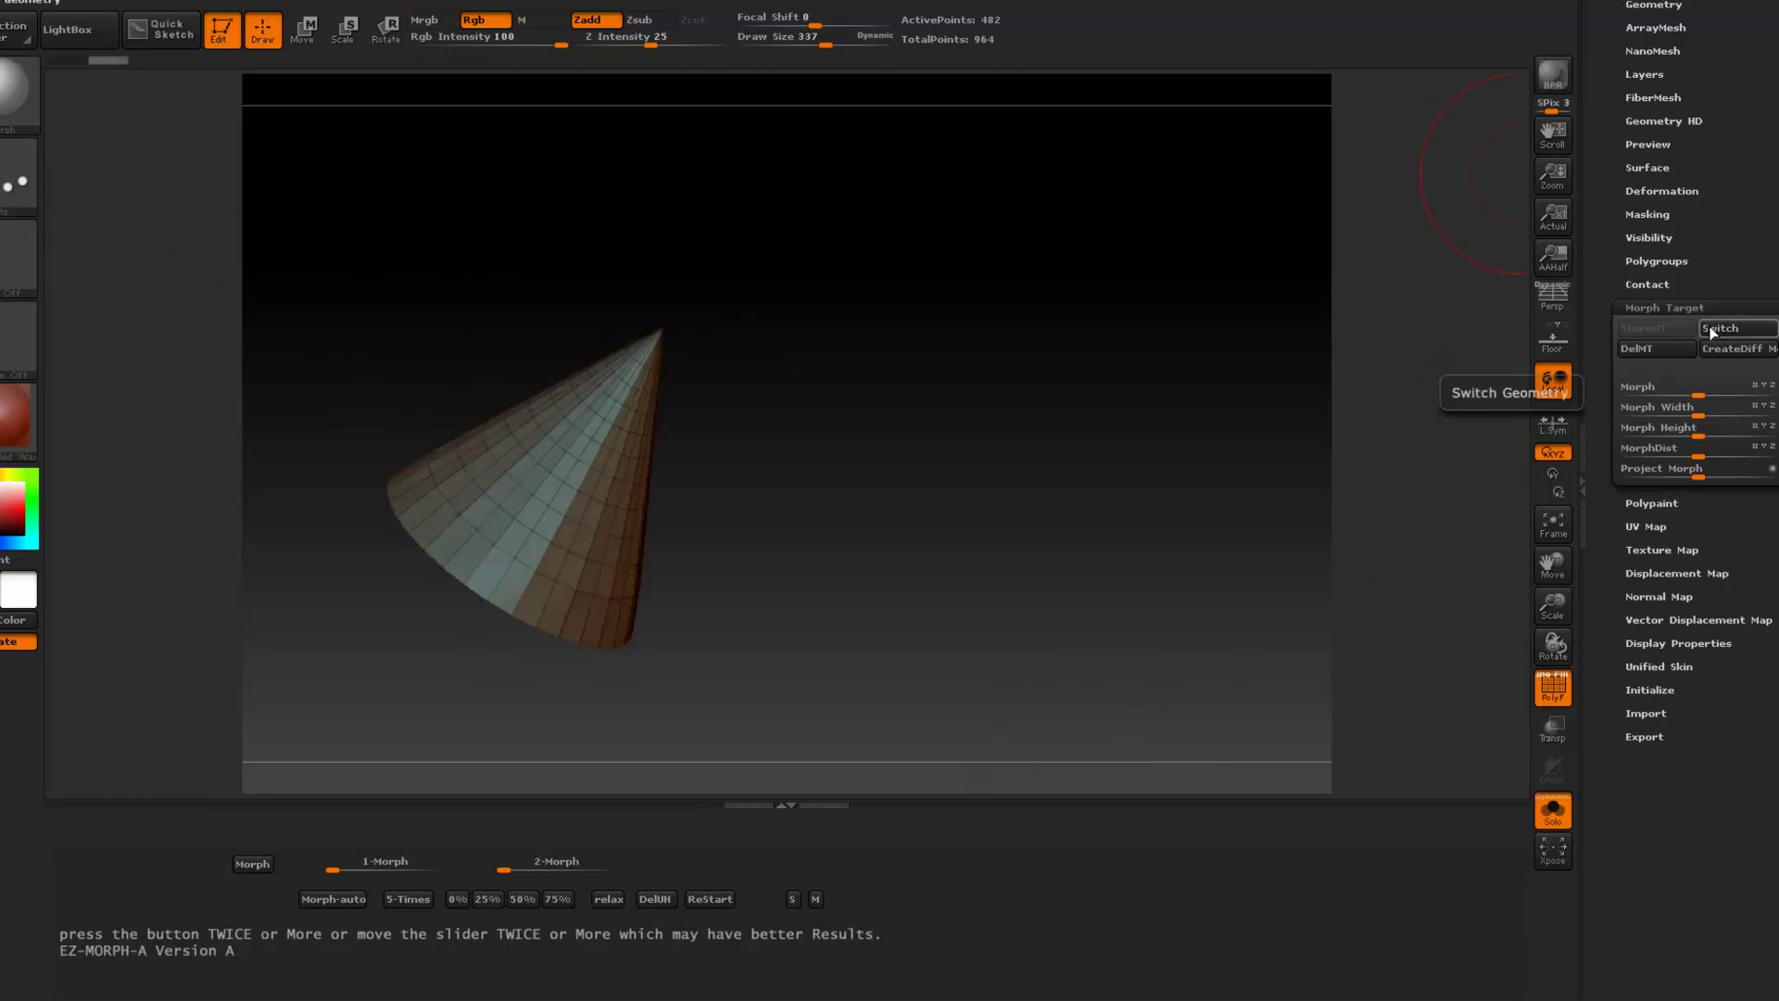
left_click(1713, 330)
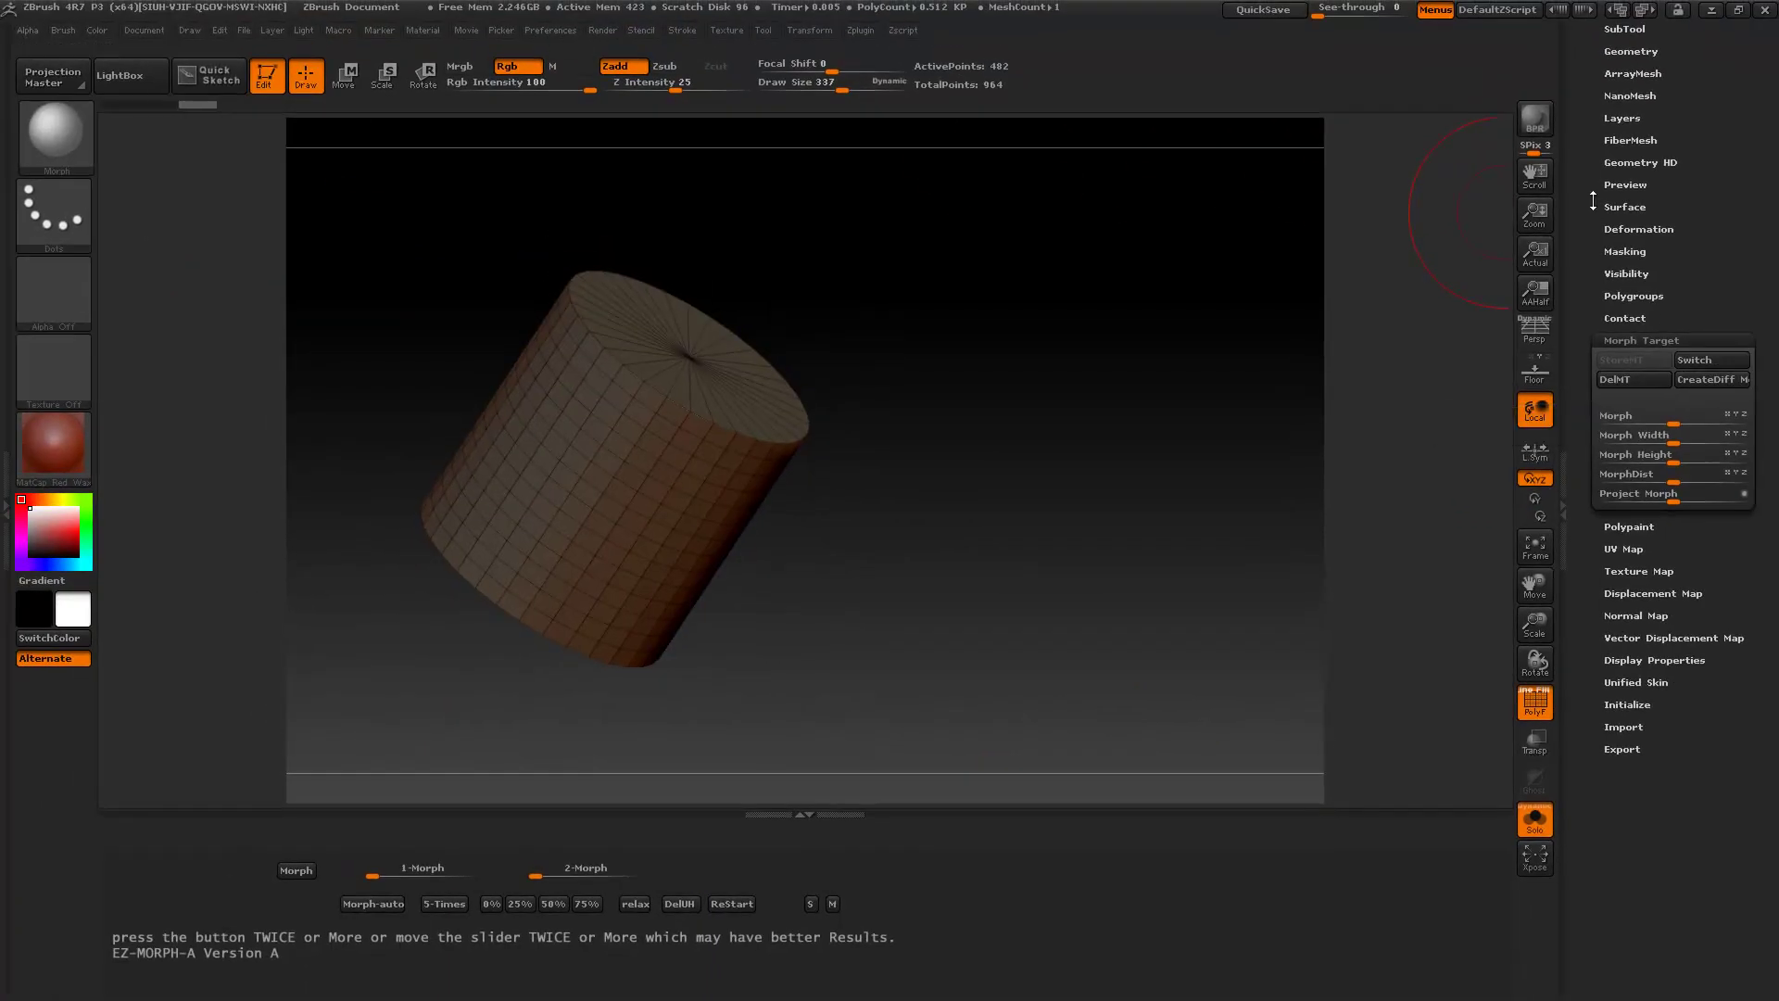
Step: Load the 4PM3D_Cylinder3D.ZTL tool and show all its subtools with transparency on and Solo off
left_click_drag(1578, 81, 1578, 421)
left_click(1626, 59)
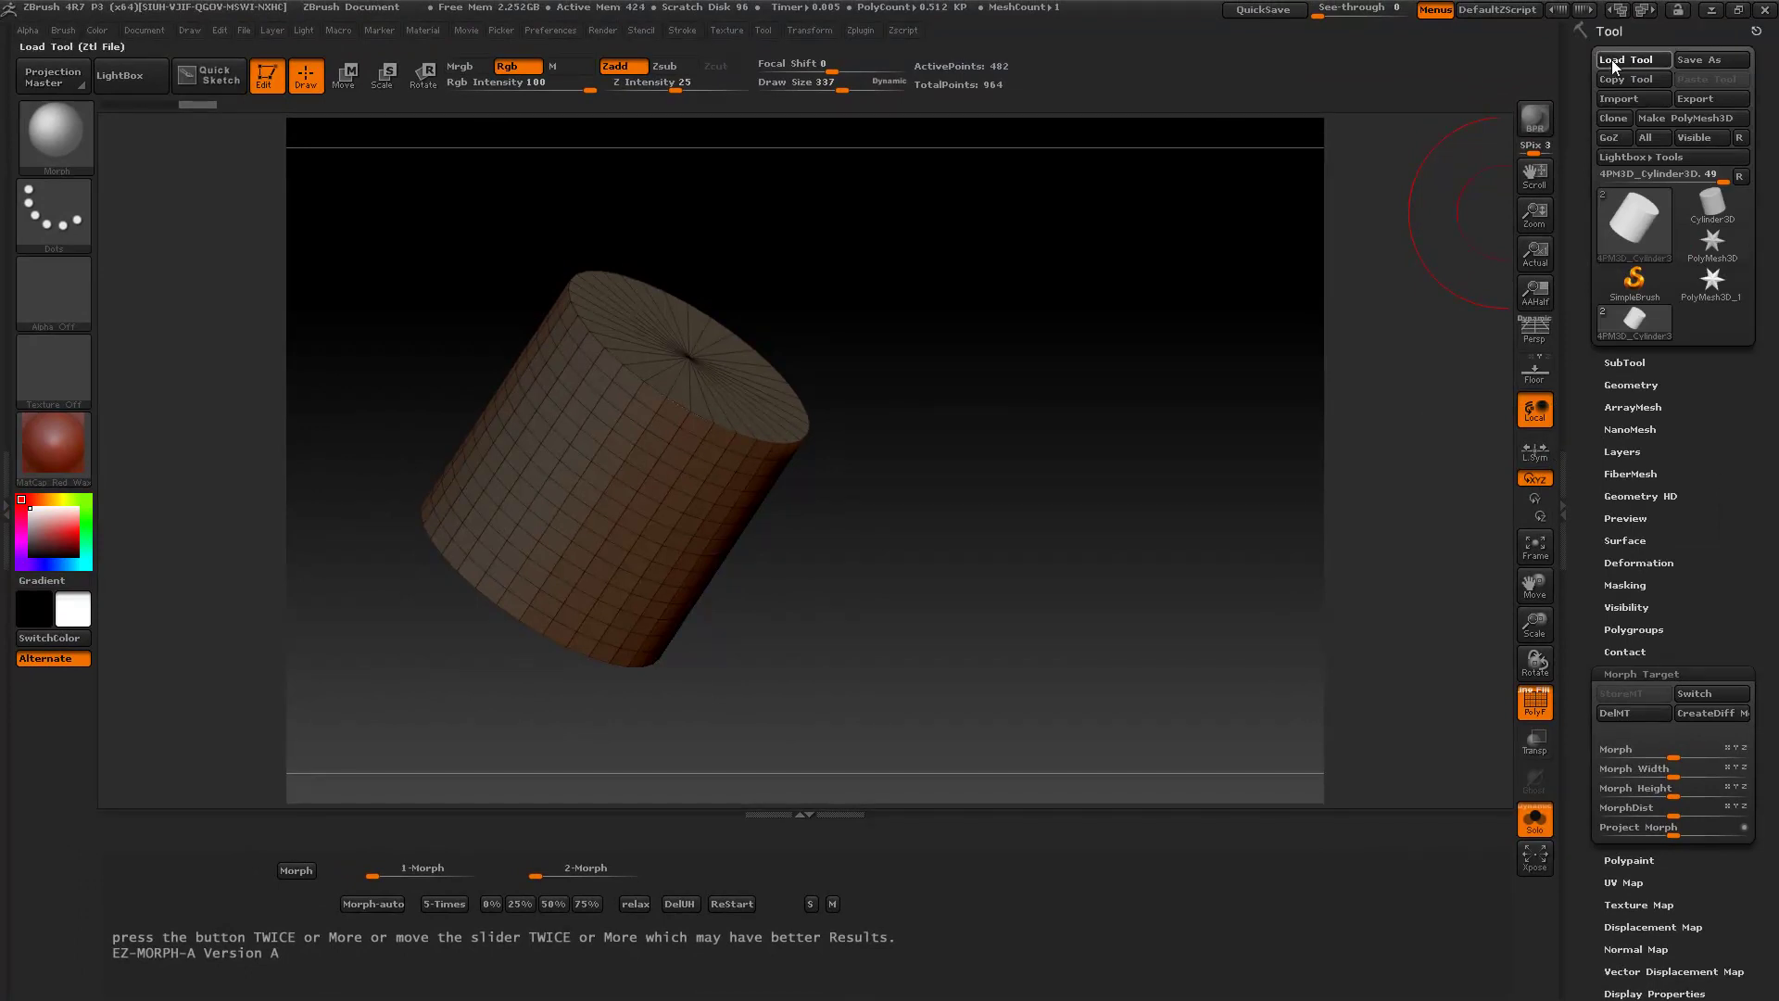
left_click(408, 201)
left_click(888, 500)
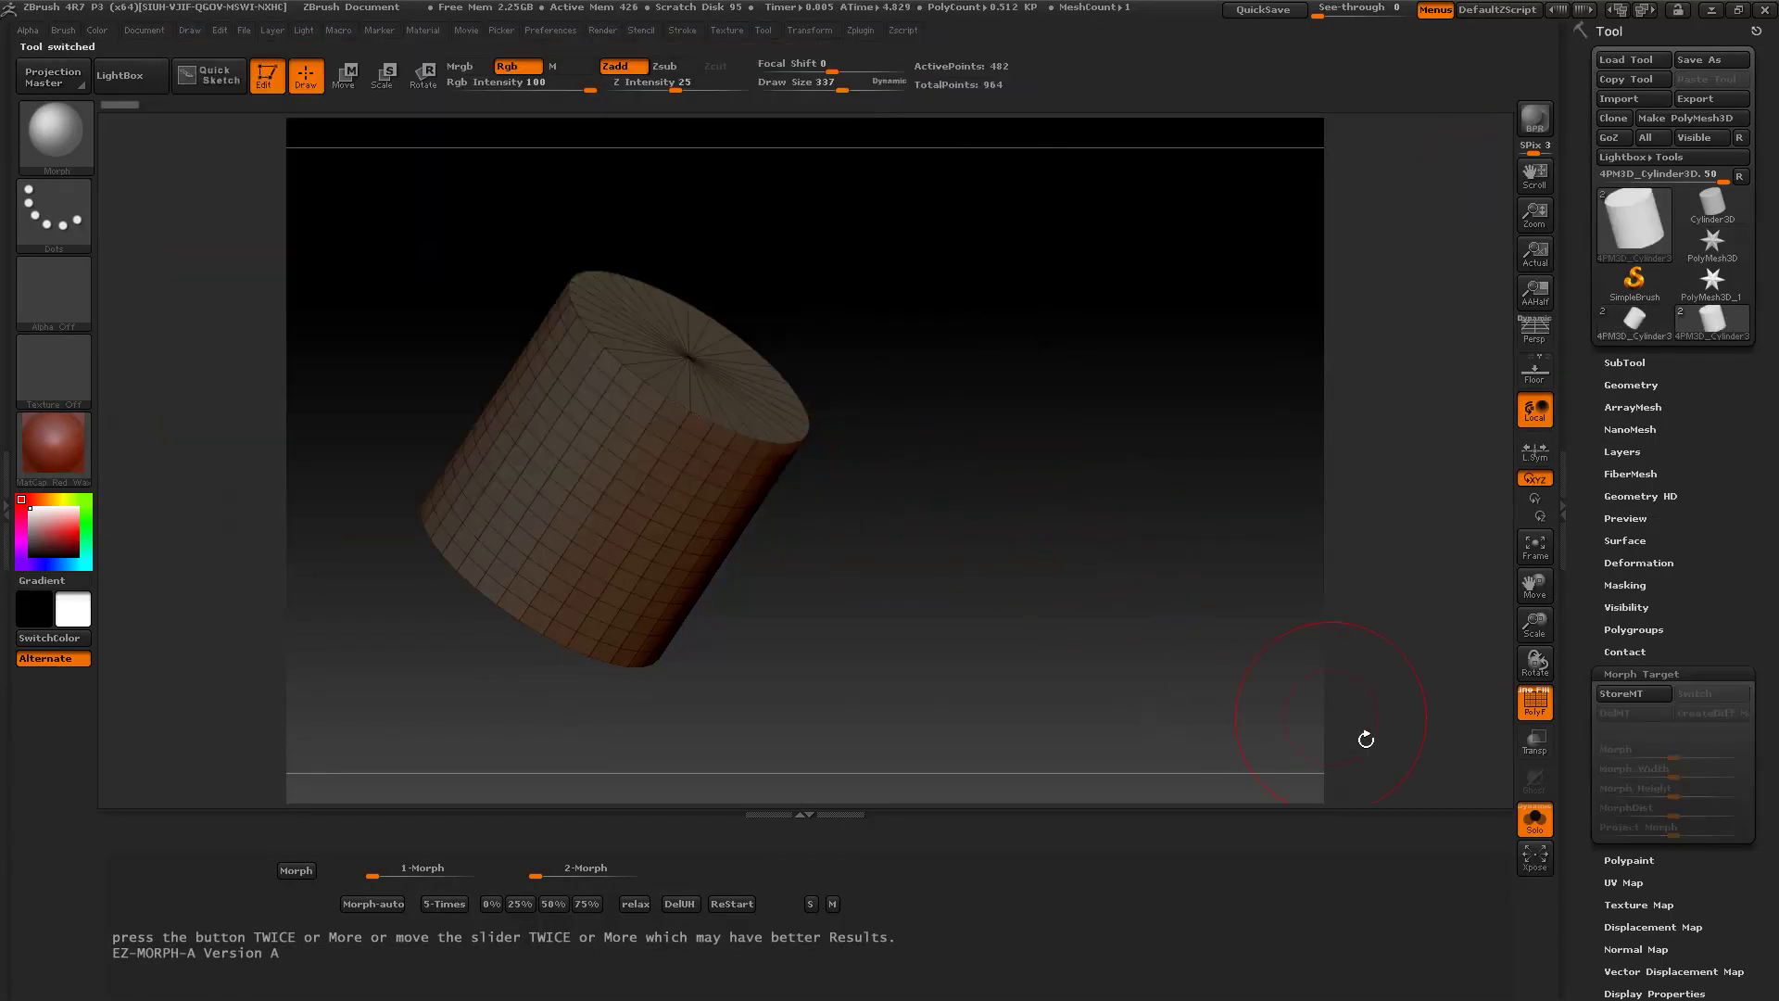
left_click(1535, 746)
left_click(1534, 746)
left_click_drag(1257, 658, 1180, 629)
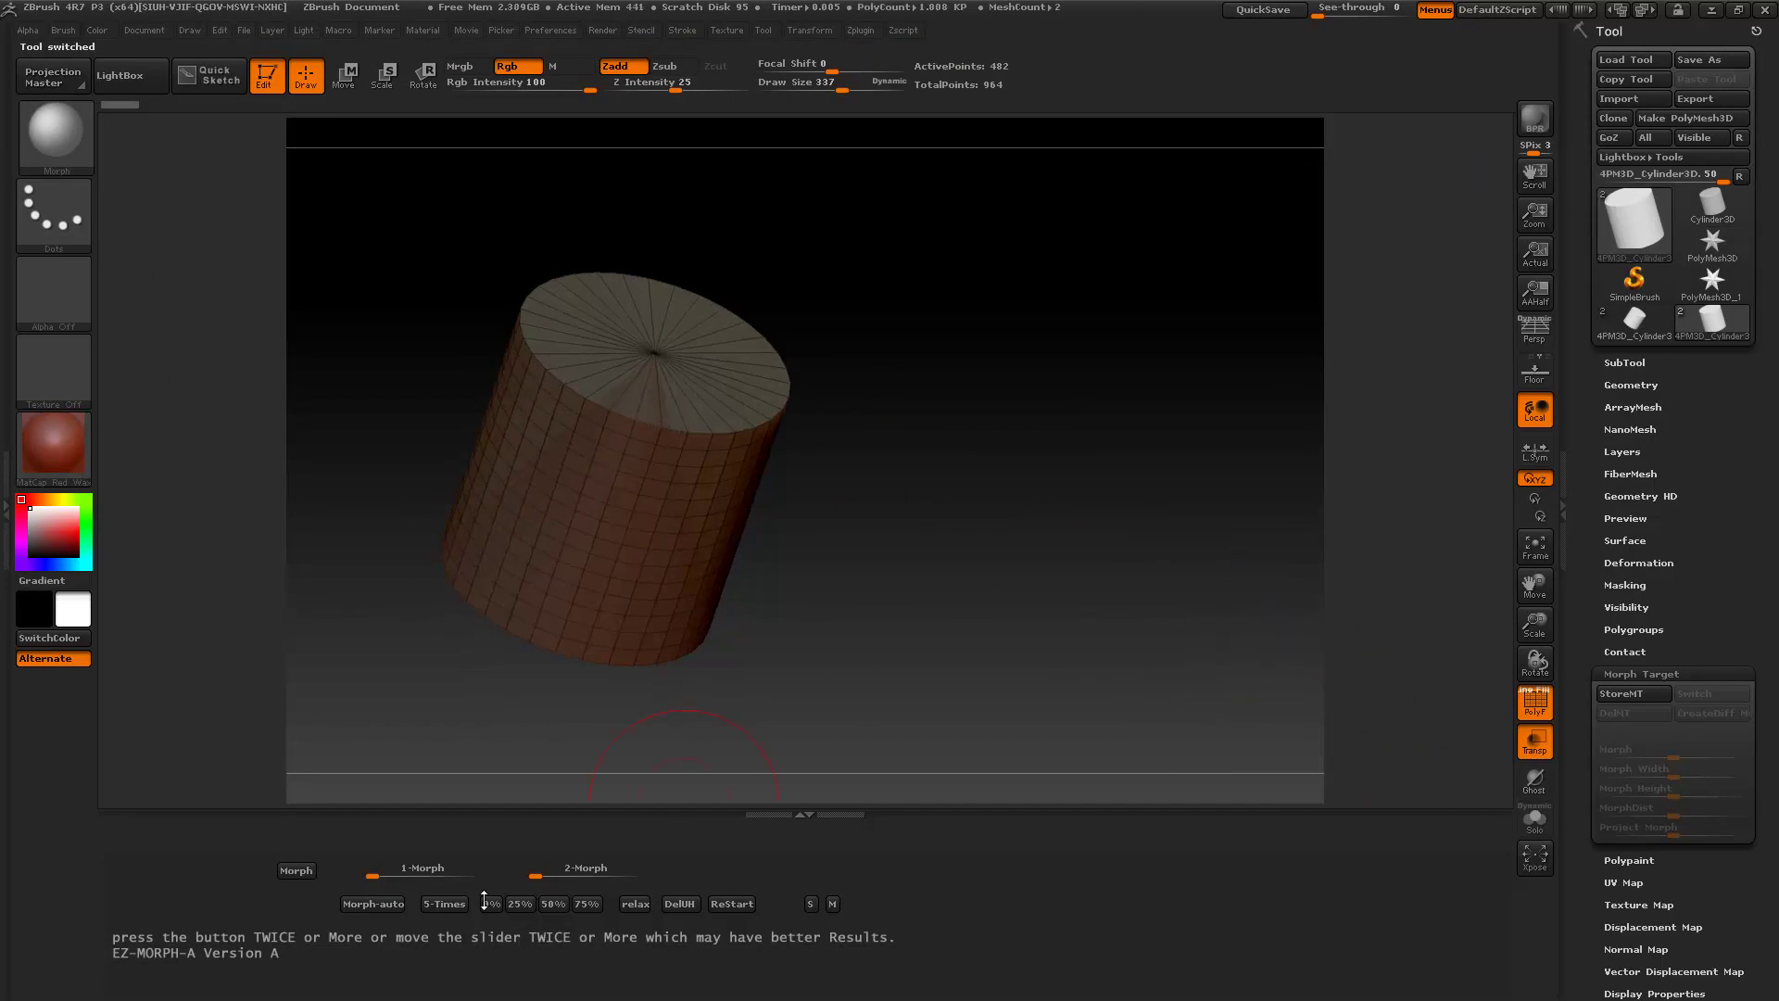
Step: Morph the loaded cylinder toward the cone and reset it with the script's ReStart
left_click(295, 872)
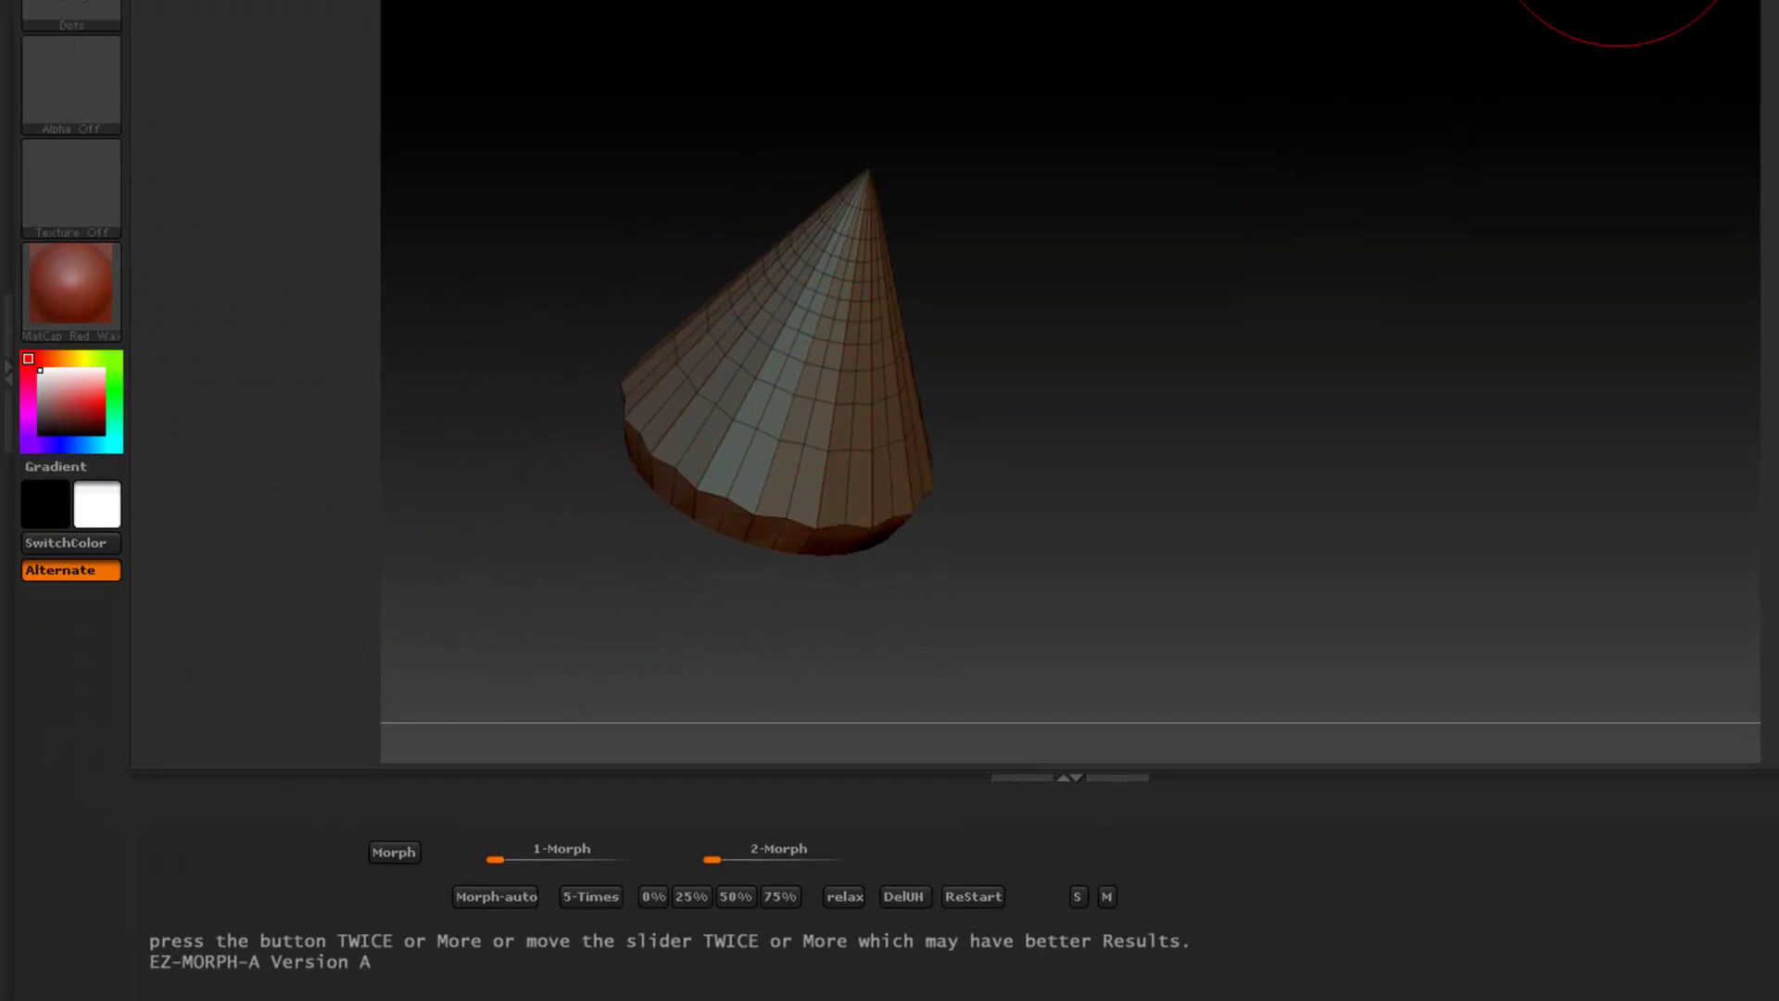
left_click(825, 914)
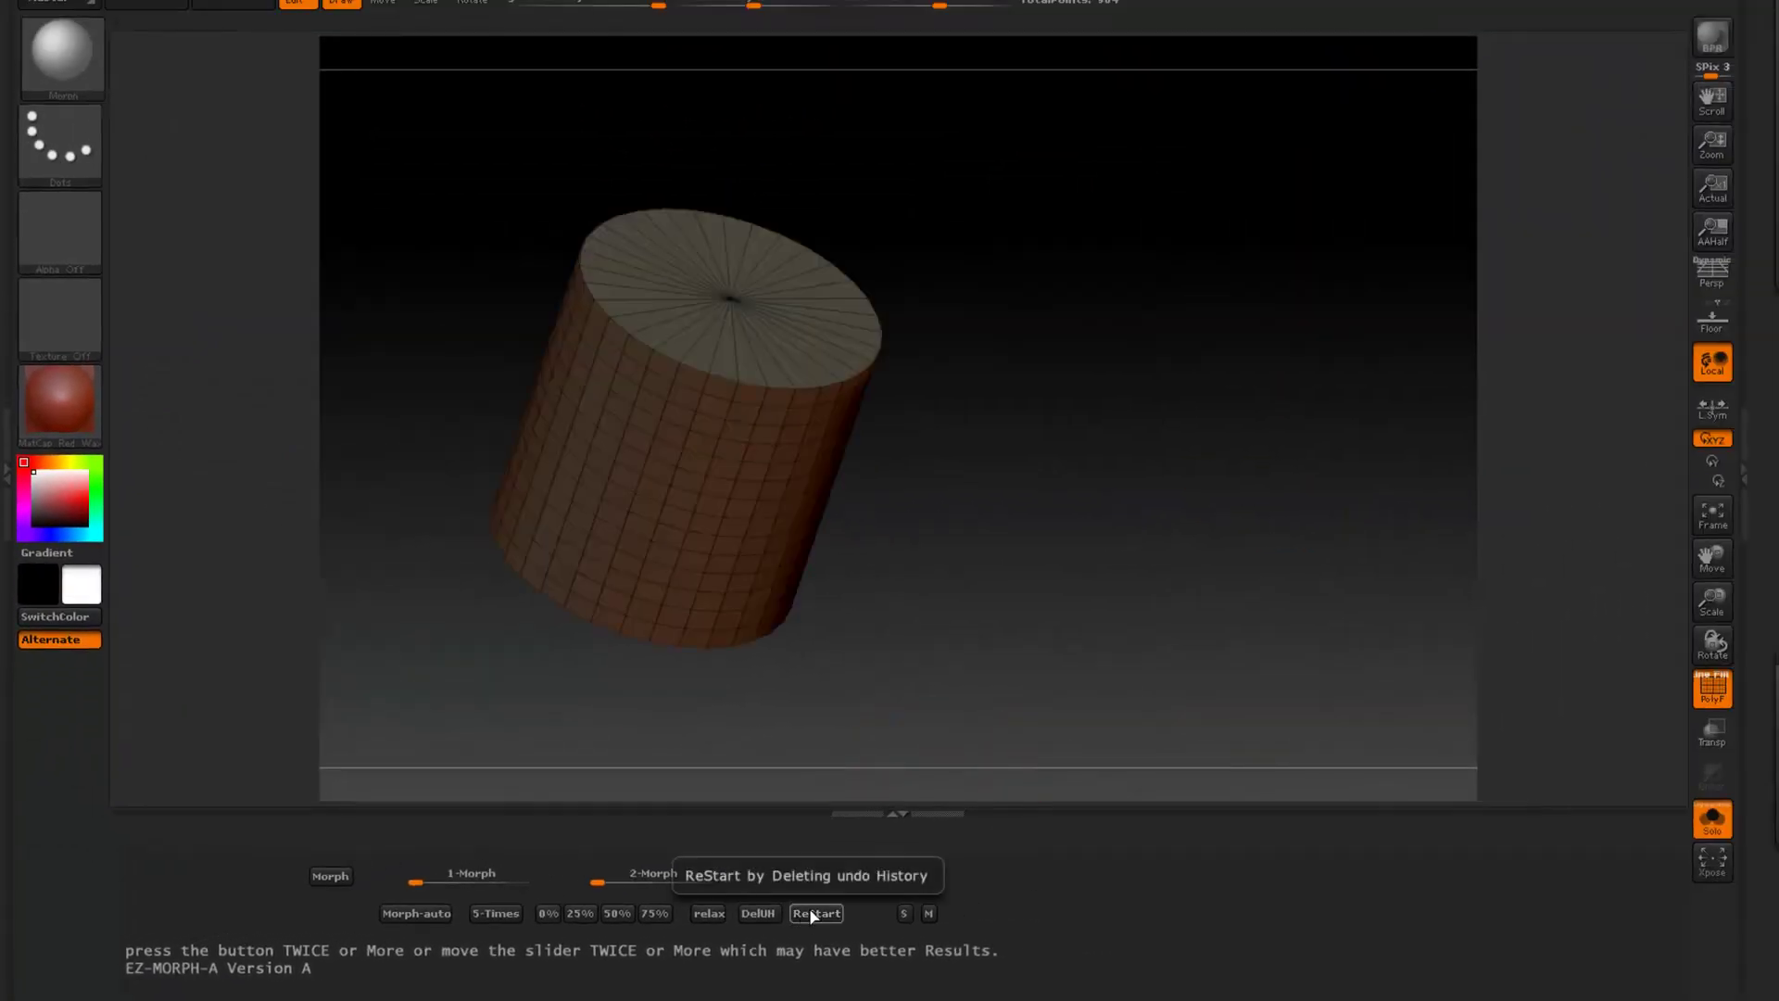
left_click_drag(1184, 377, 1235, 376)
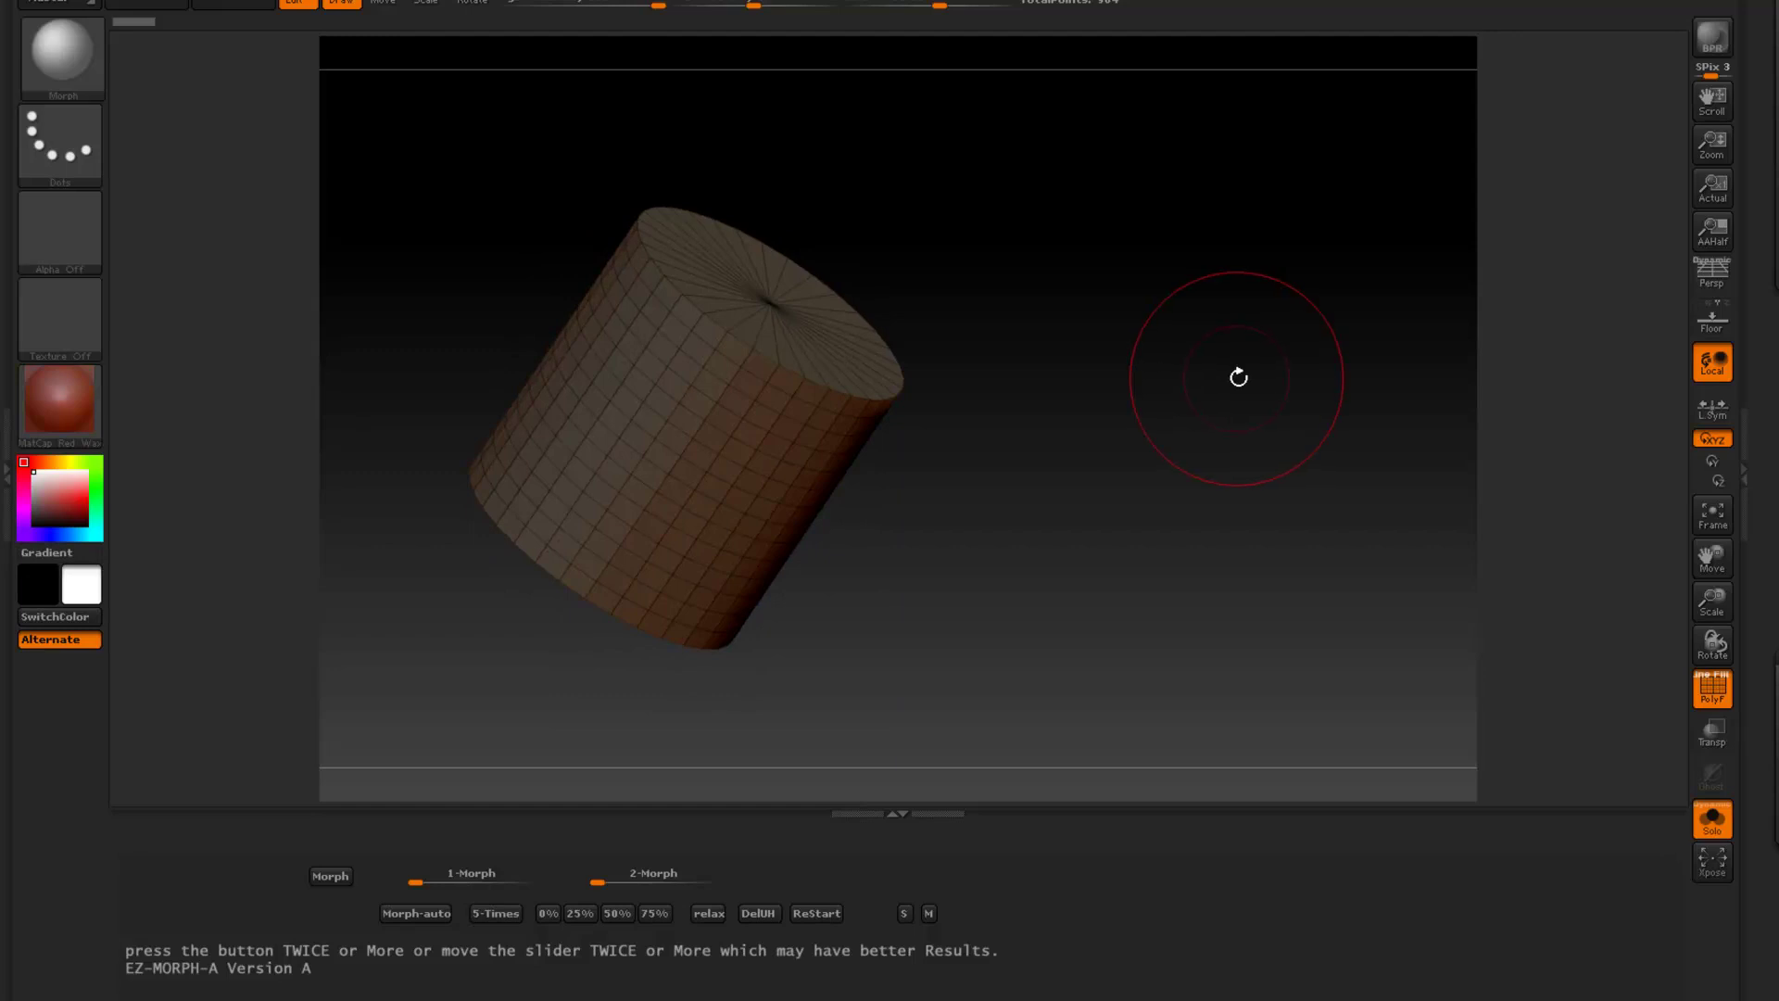
Step: Show both subtools with ghosted transparency and delete the cylinder's undo history
left_click(1714, 824)
left_click(1713, 732)
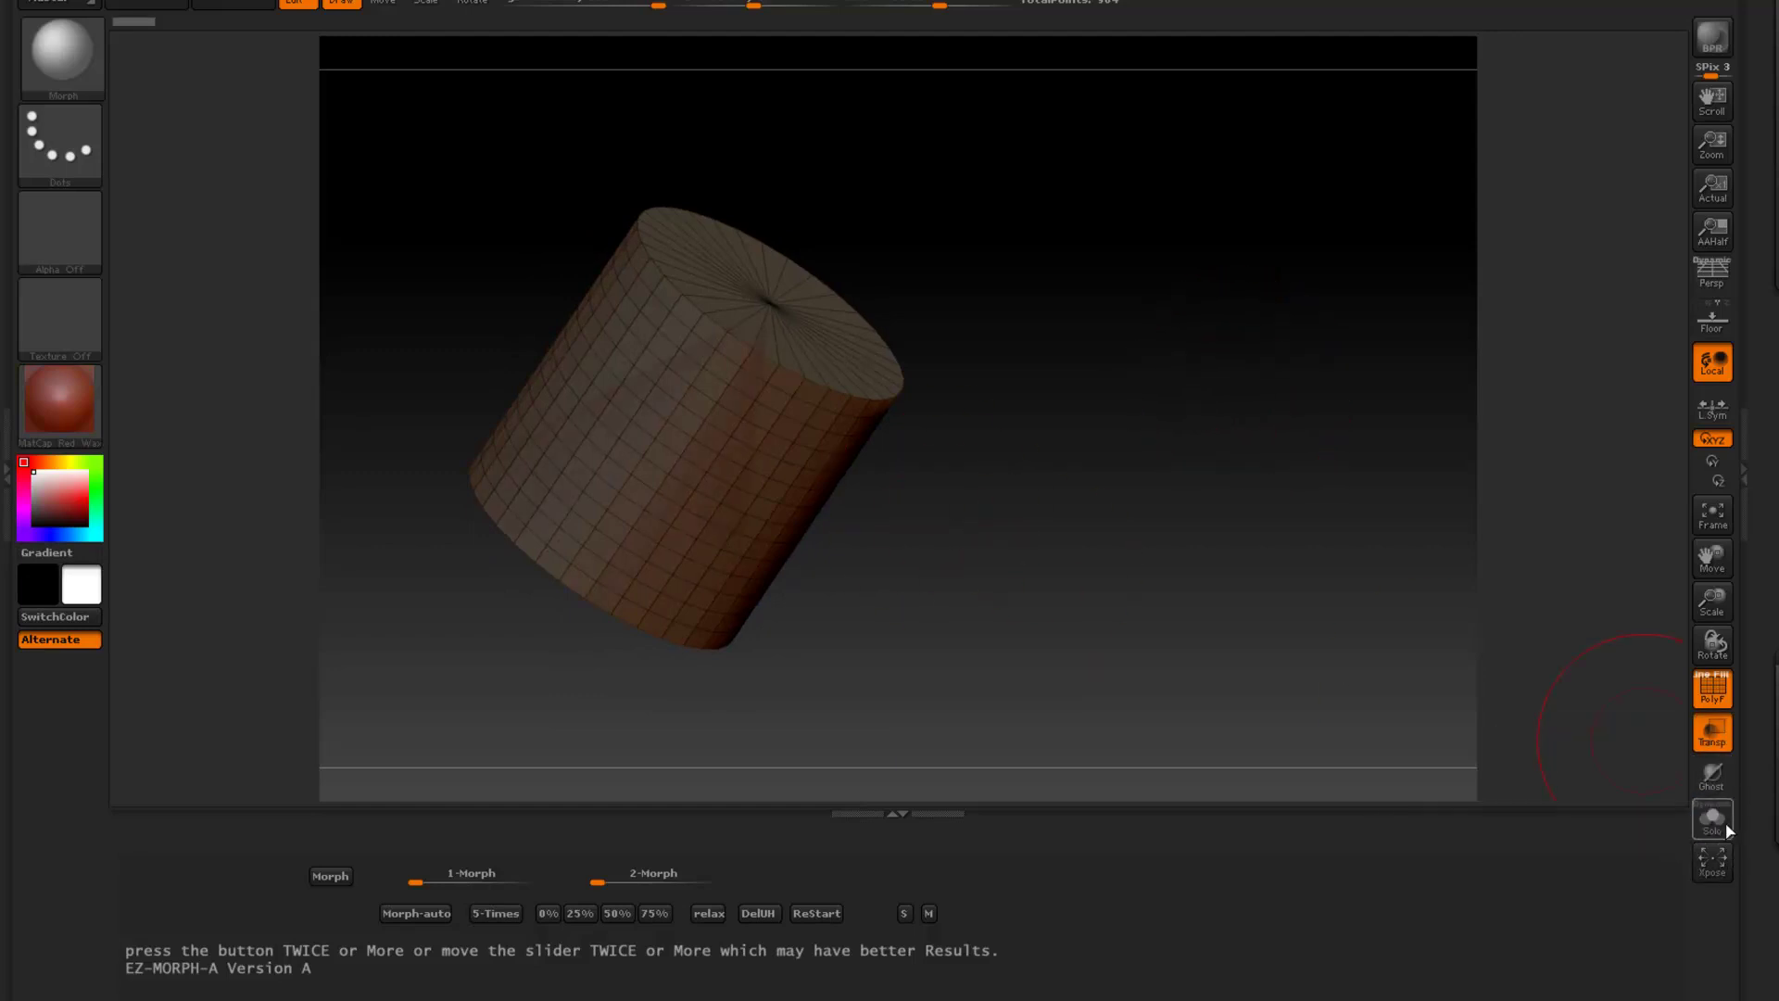
left_click_drag(1338, 636, 1342, 599)
left_click(1711, 775)
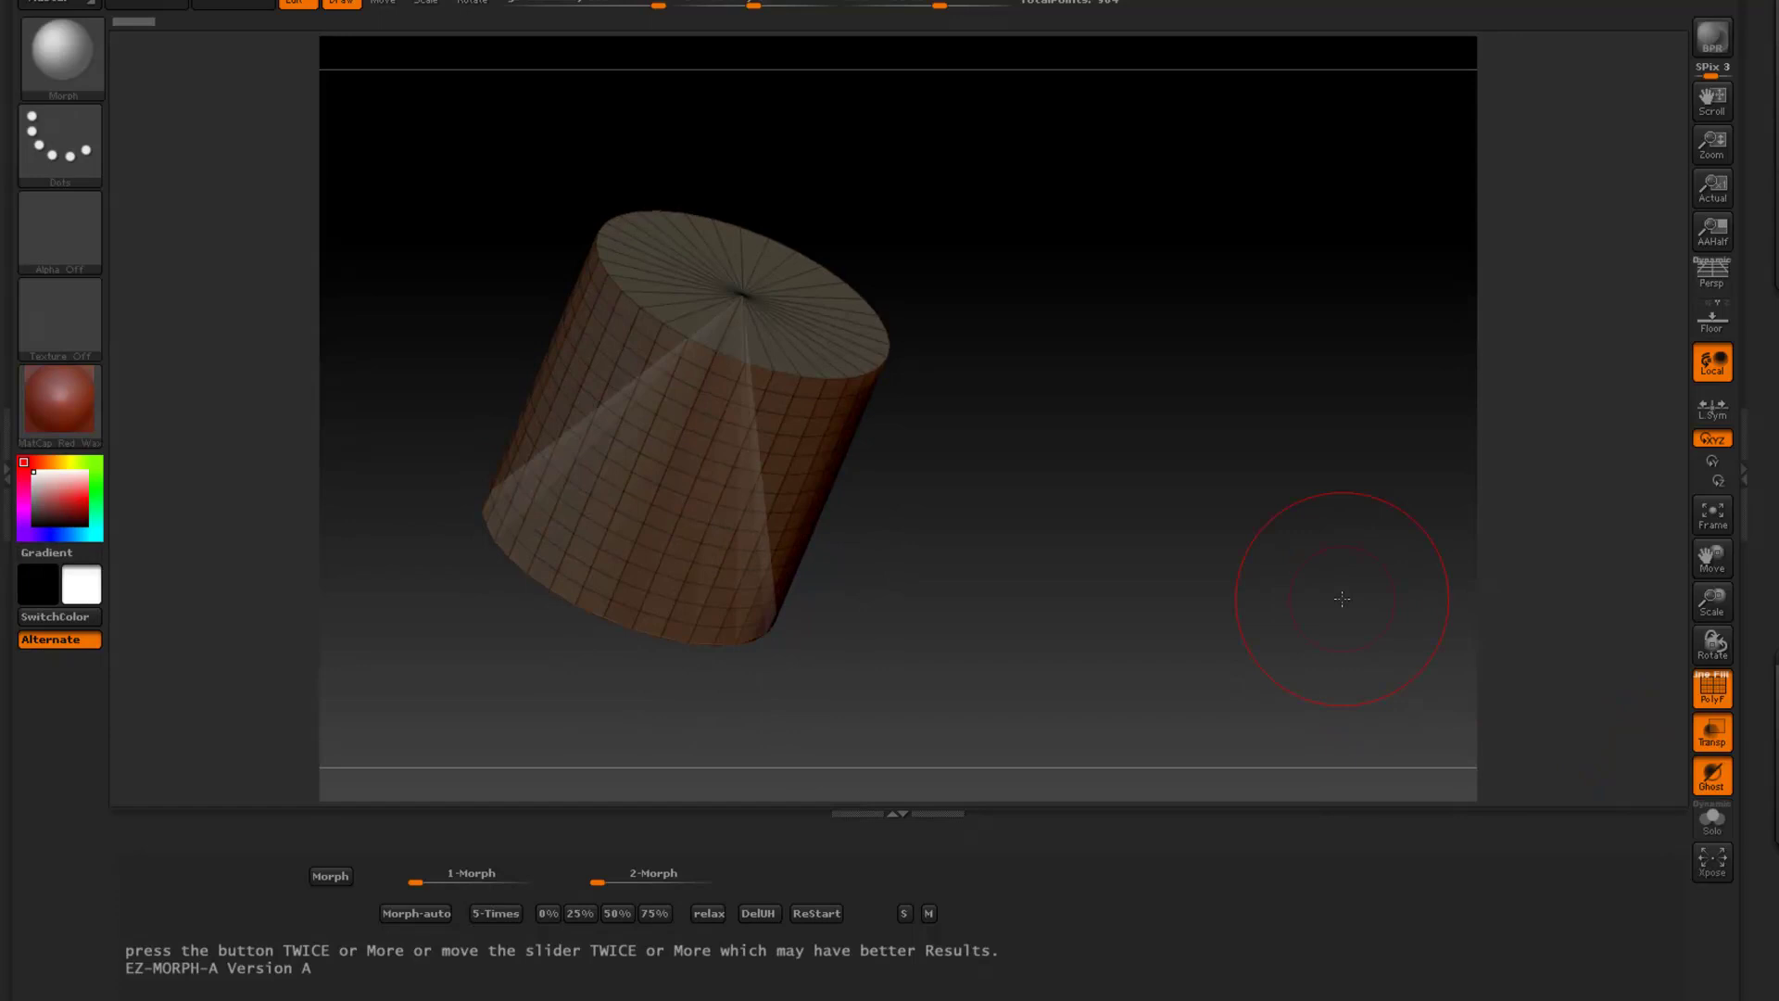
left_click(763, 921)
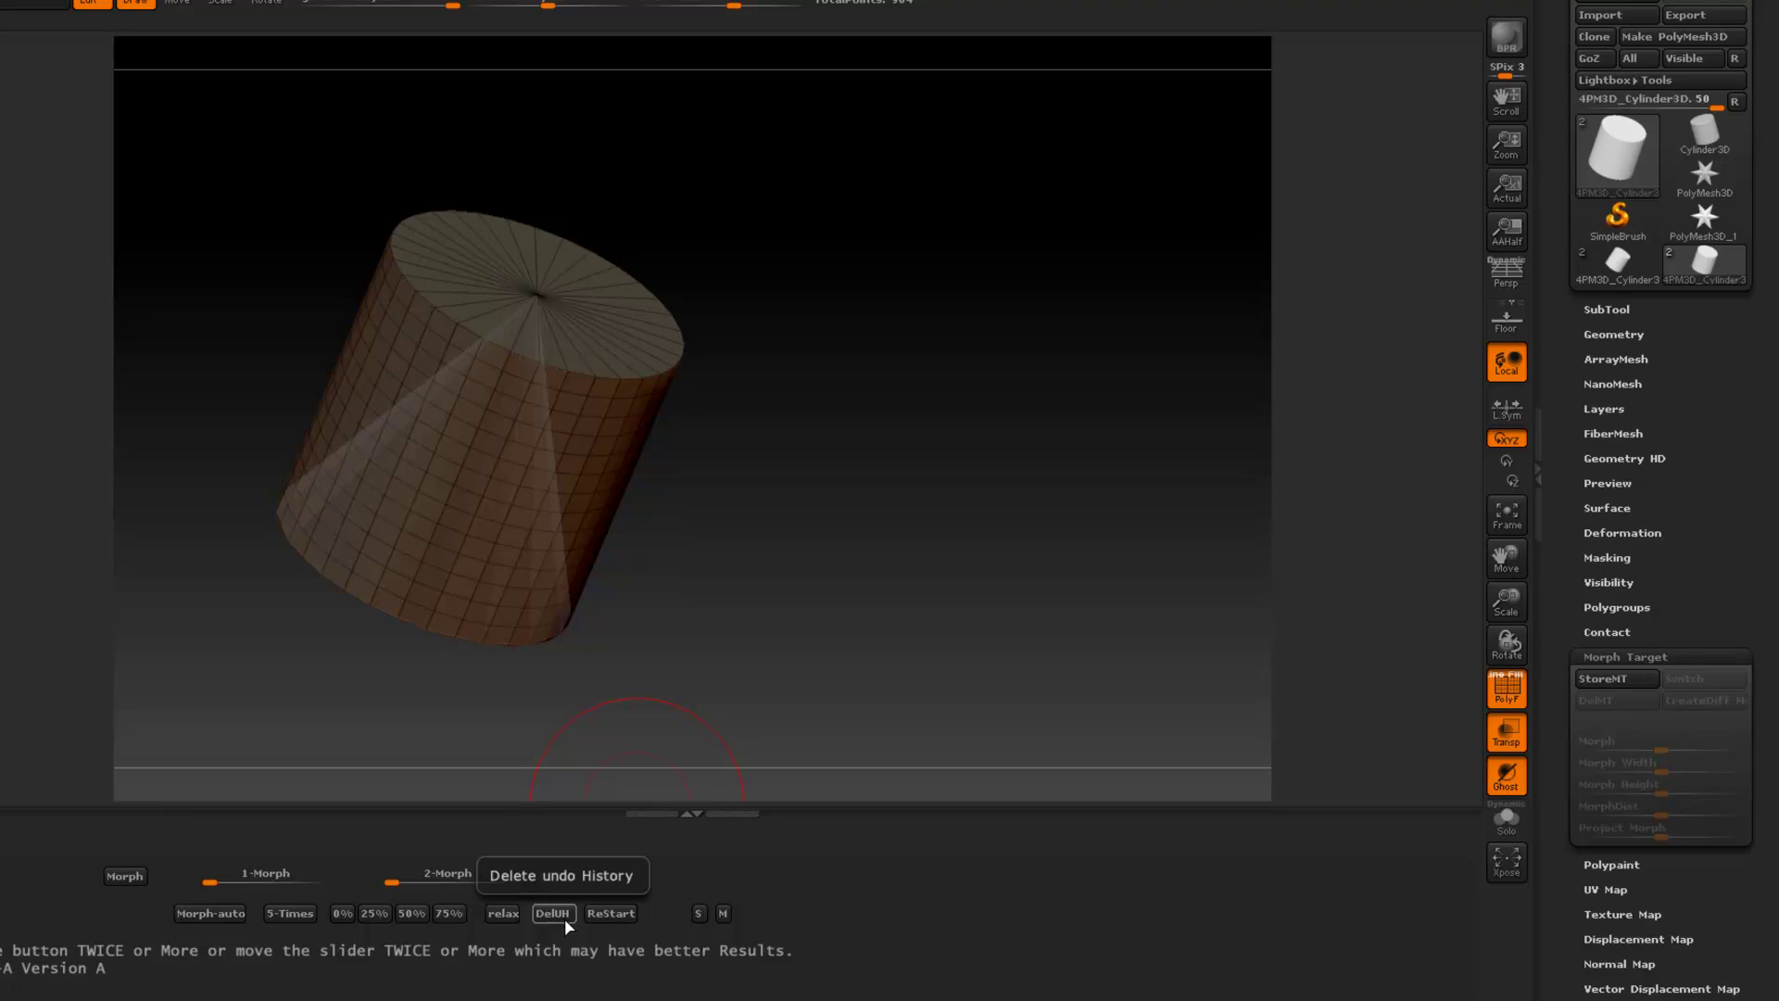
mouse_move(834, 464)
left_mouse_down()
mouse_move(813, 478)
mouse_move(822, 414)
left_mouse_up()
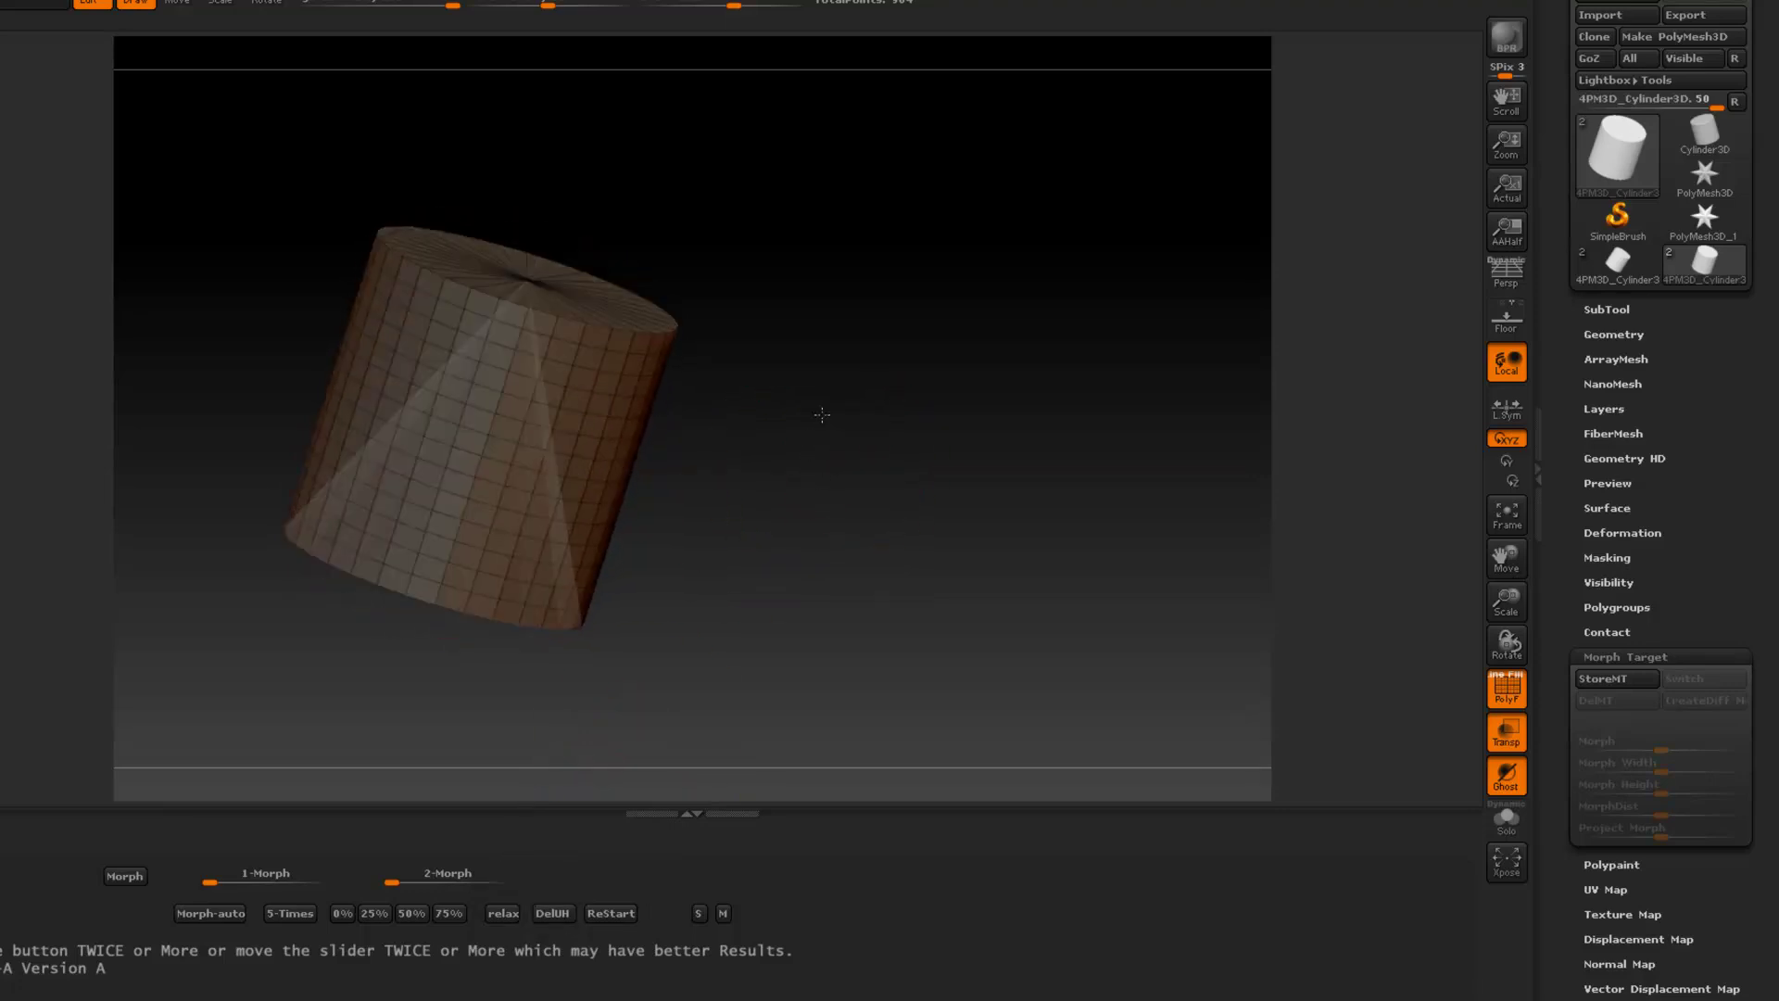
Step: Divide the cylinder once to add a second subdivision level
left_click(1620, 333)
left_click(1613, 499)
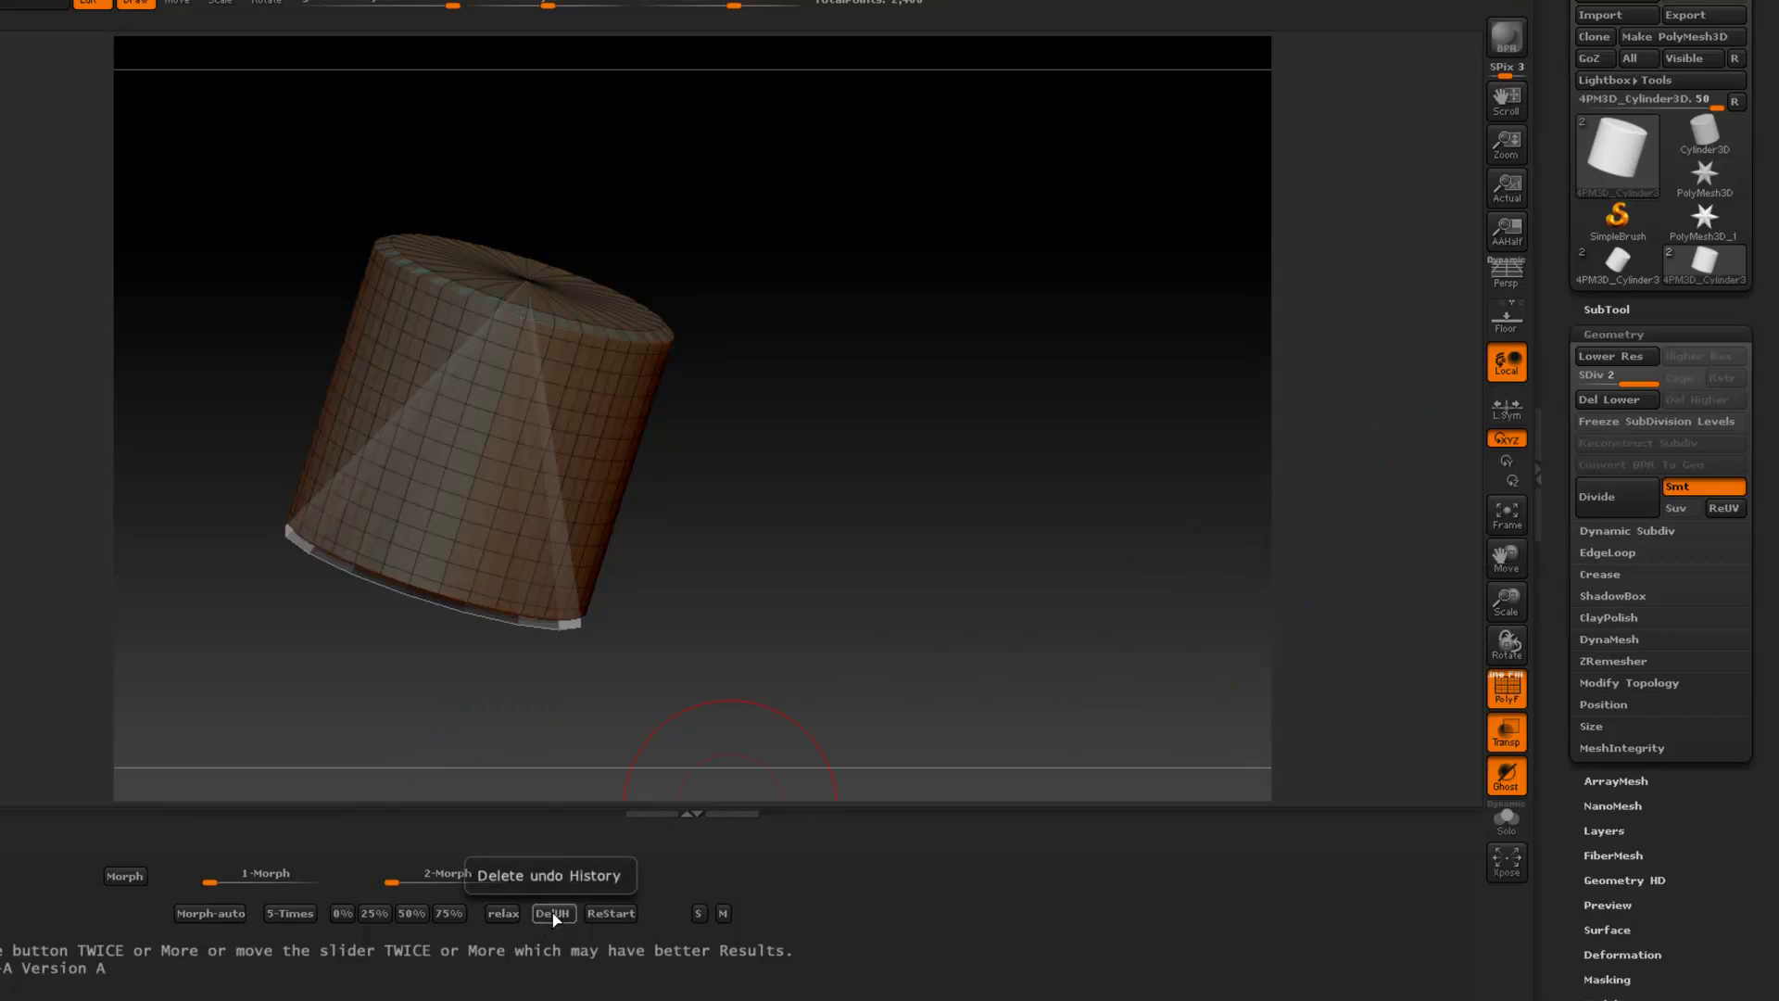
left_click_drag(965, 464, 947, 536)
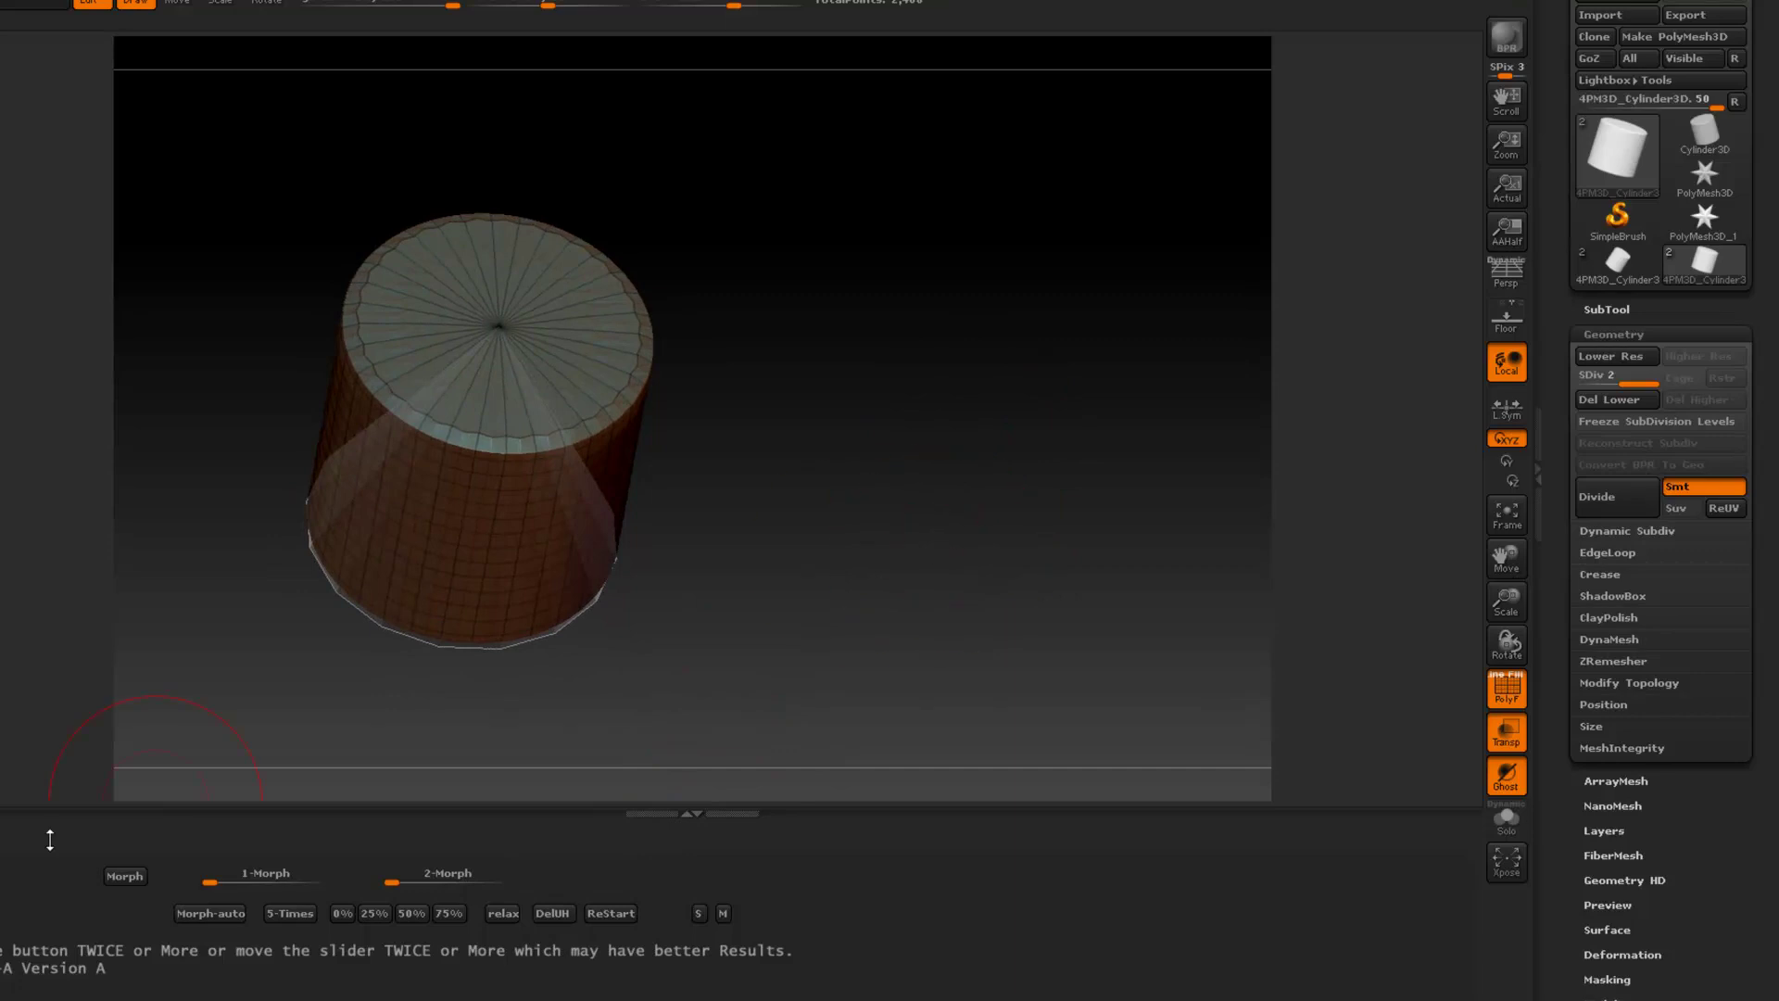
Step: Morph the subdivided cylinder into the cone and return it to its starting shape with ReStart
left_click(125, 877)
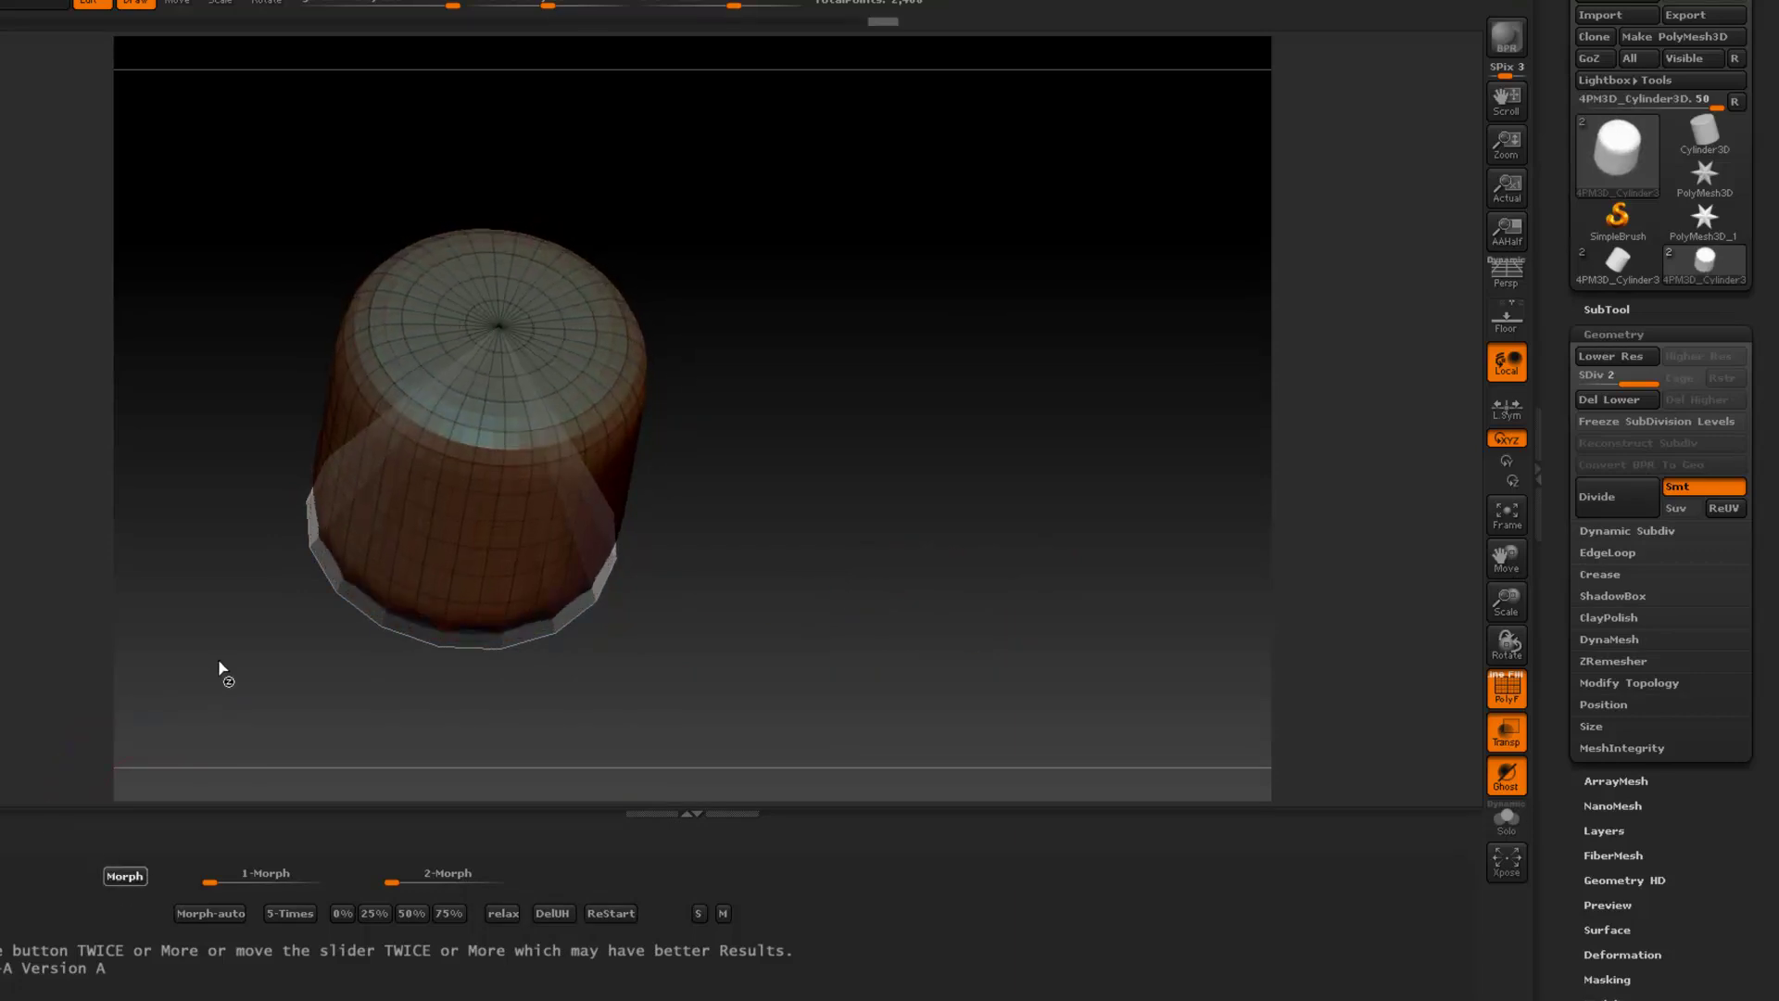
left_click_drag(219, 659, 274, 571)
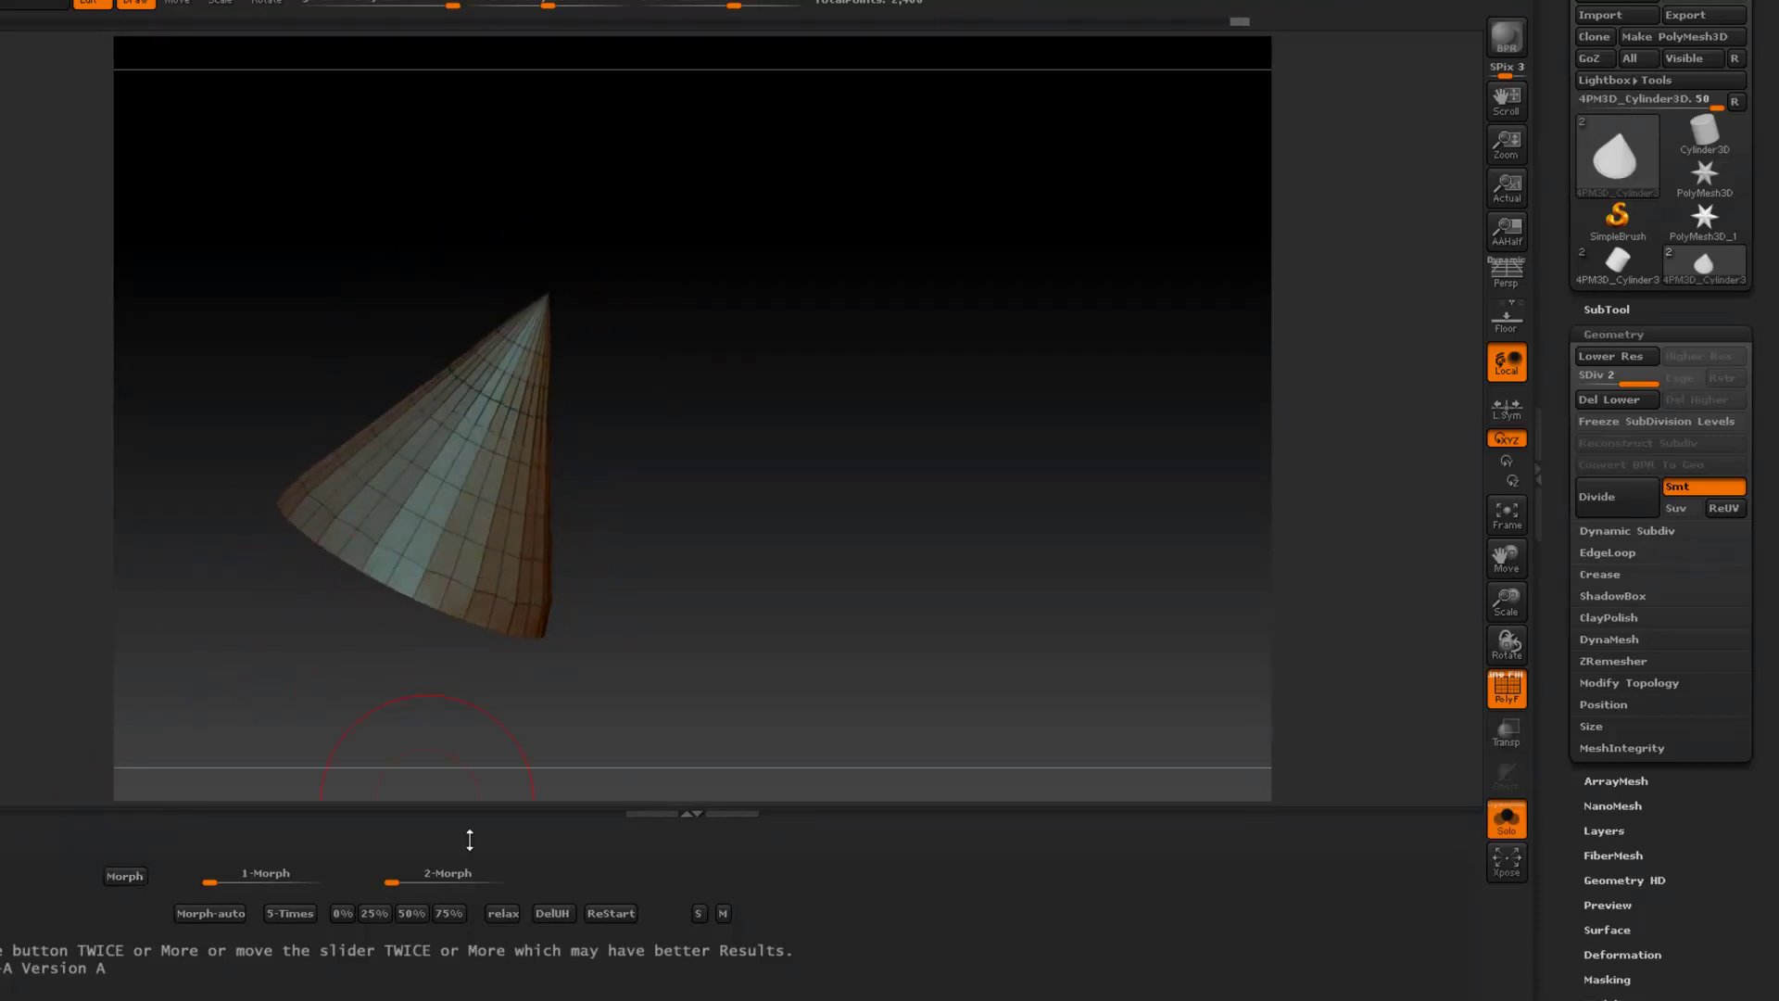
left_click(607, 913)
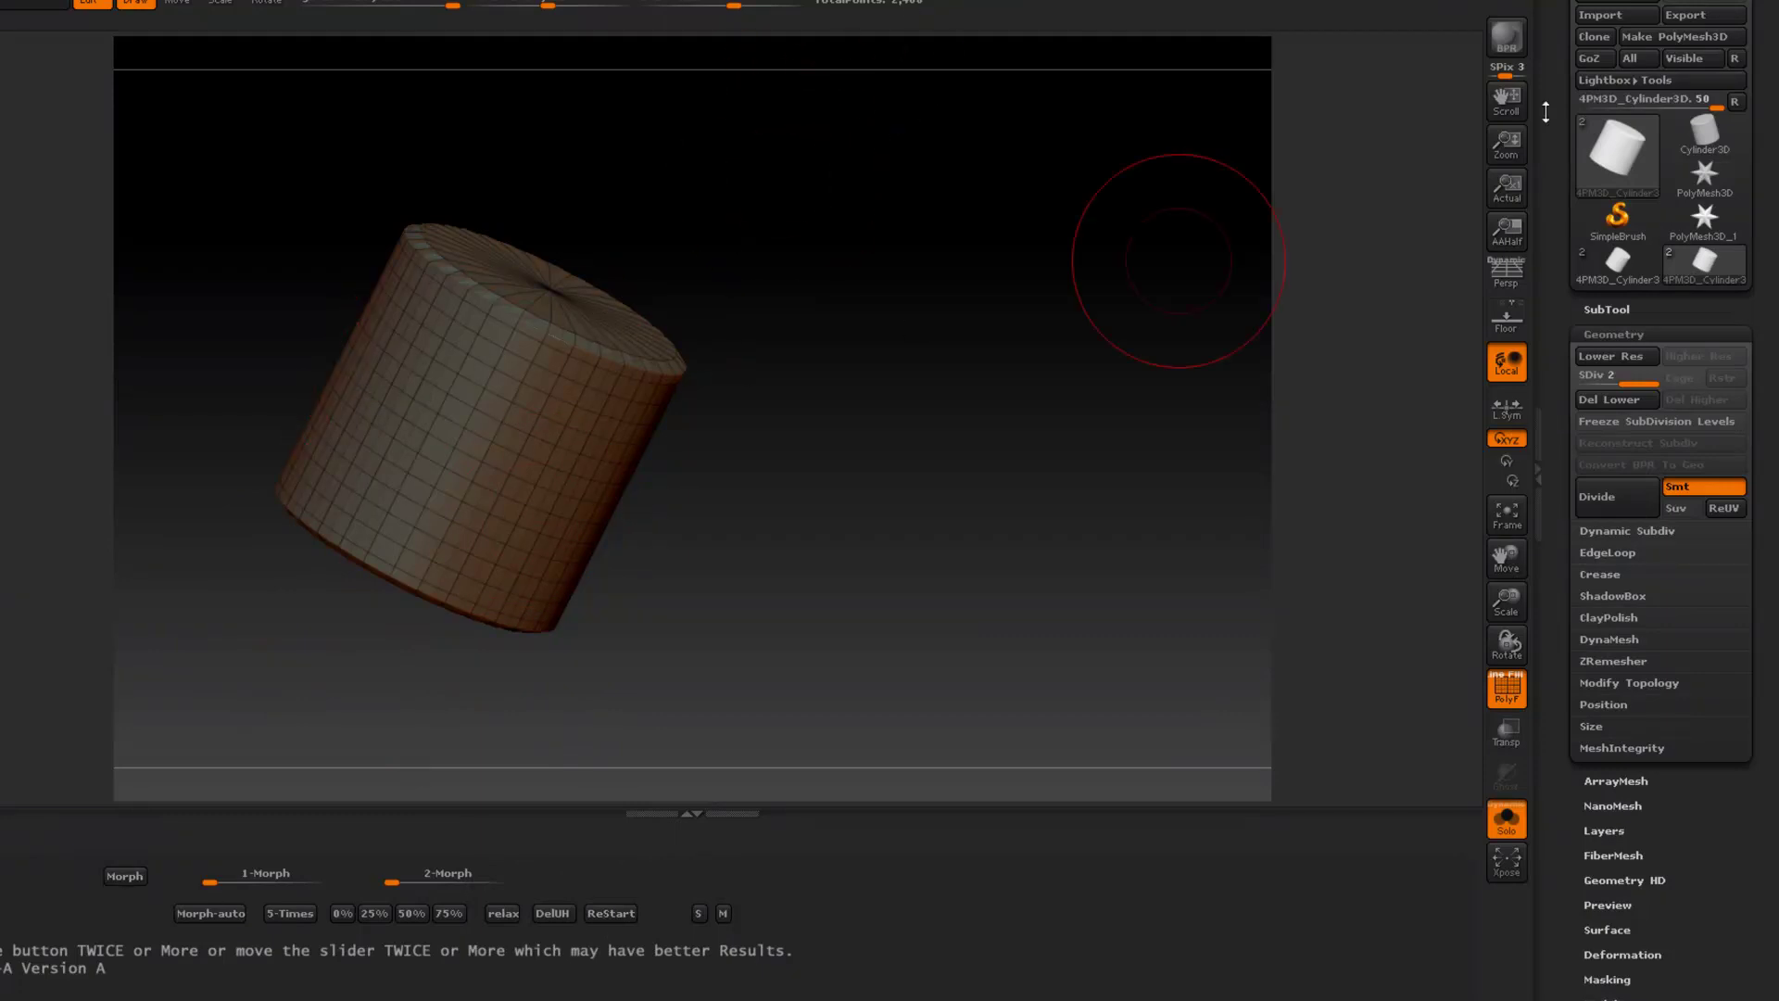
Step: Load the 4PM3D_Cylinder3D.ZTL tool again and subdivide its cylinder once
left_click(1617, 2)
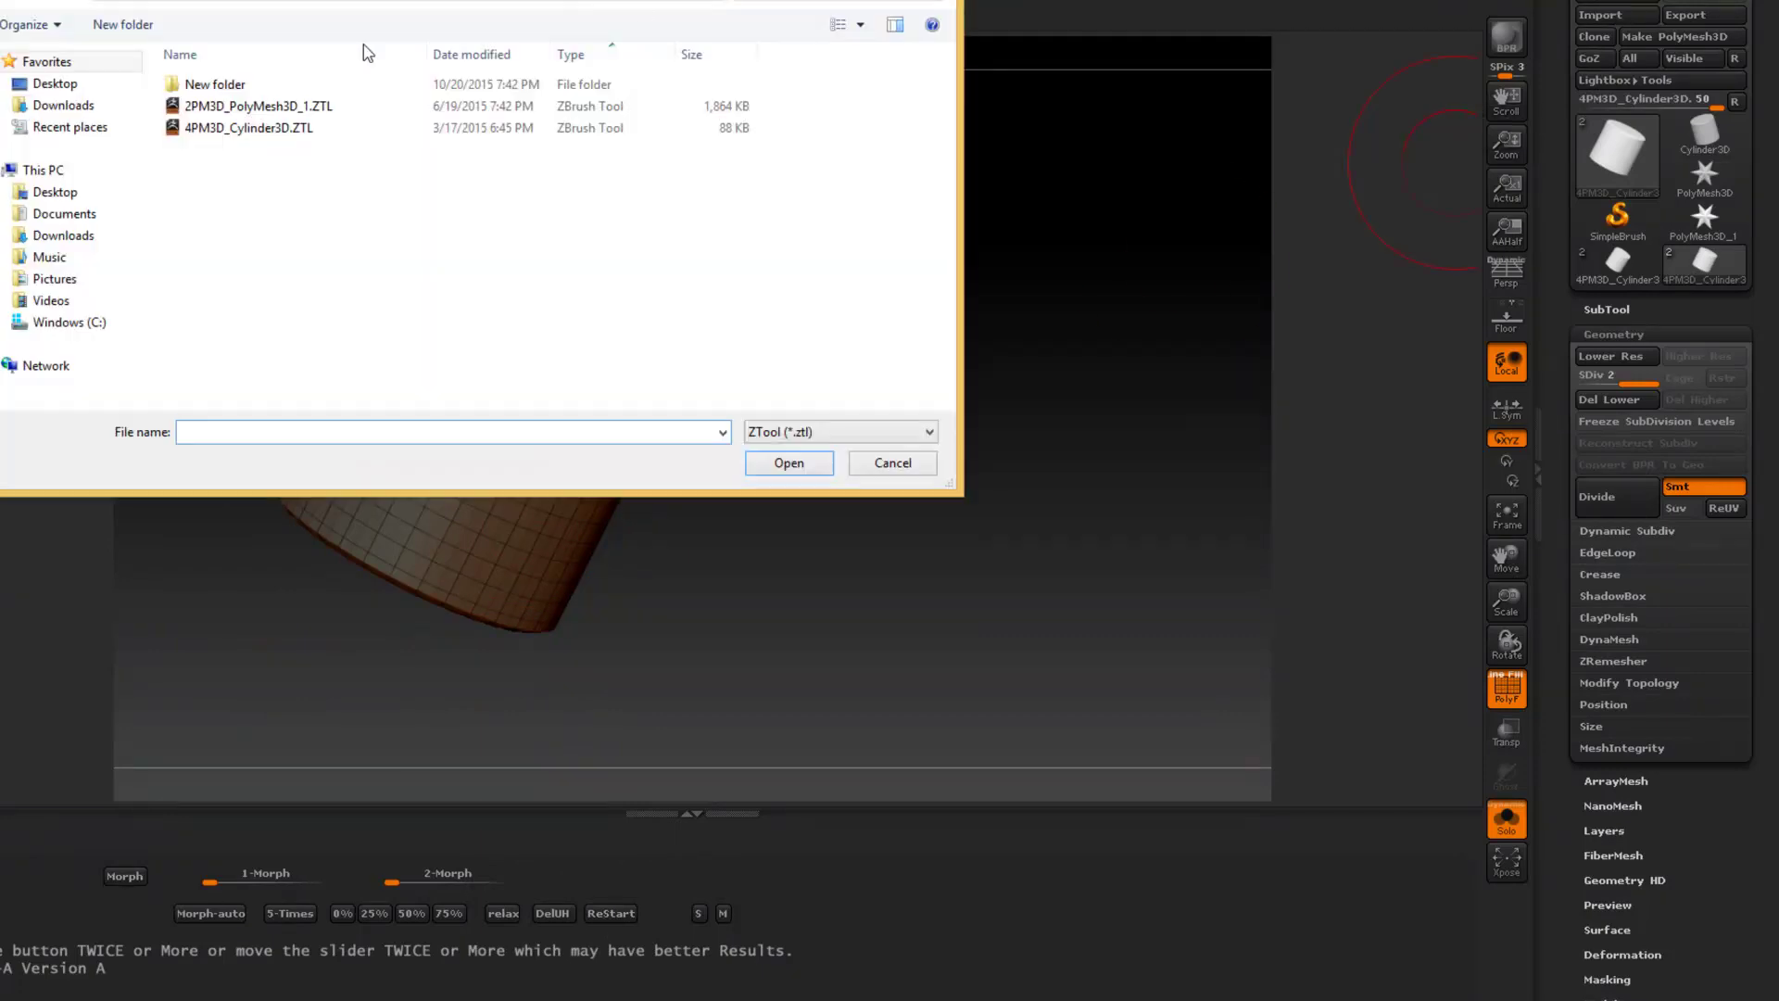
left_click(264, 128)
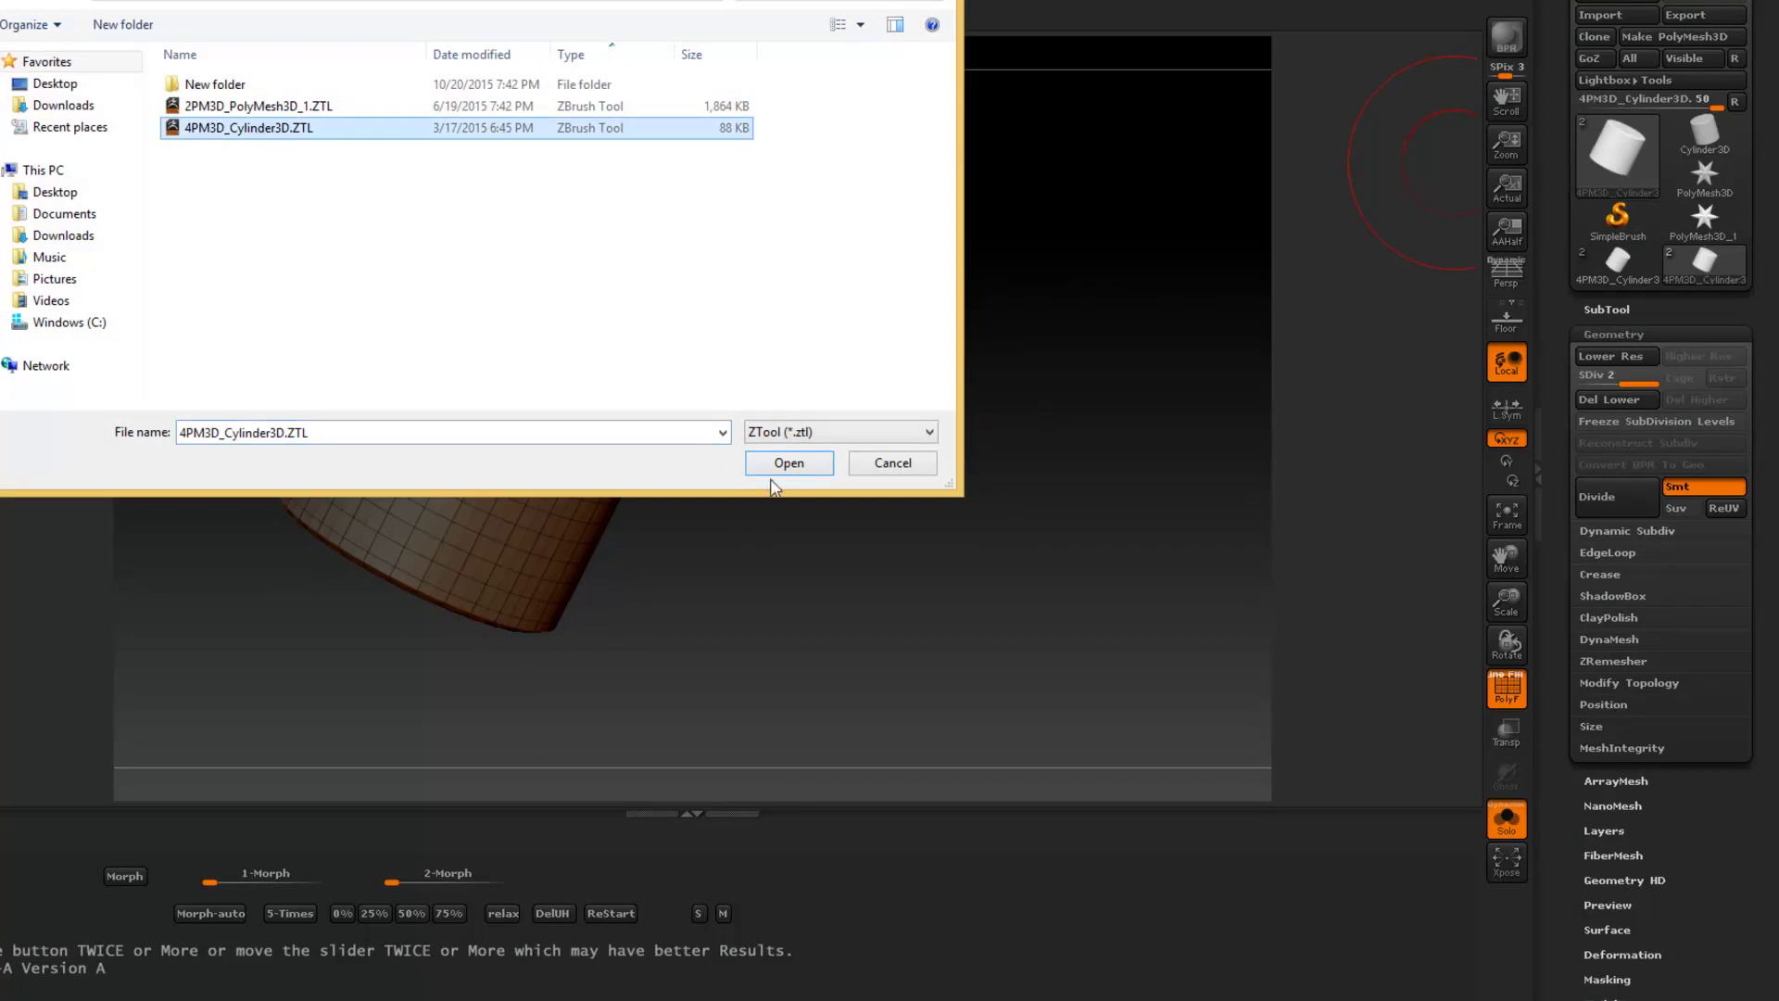
left_click(788, 463)
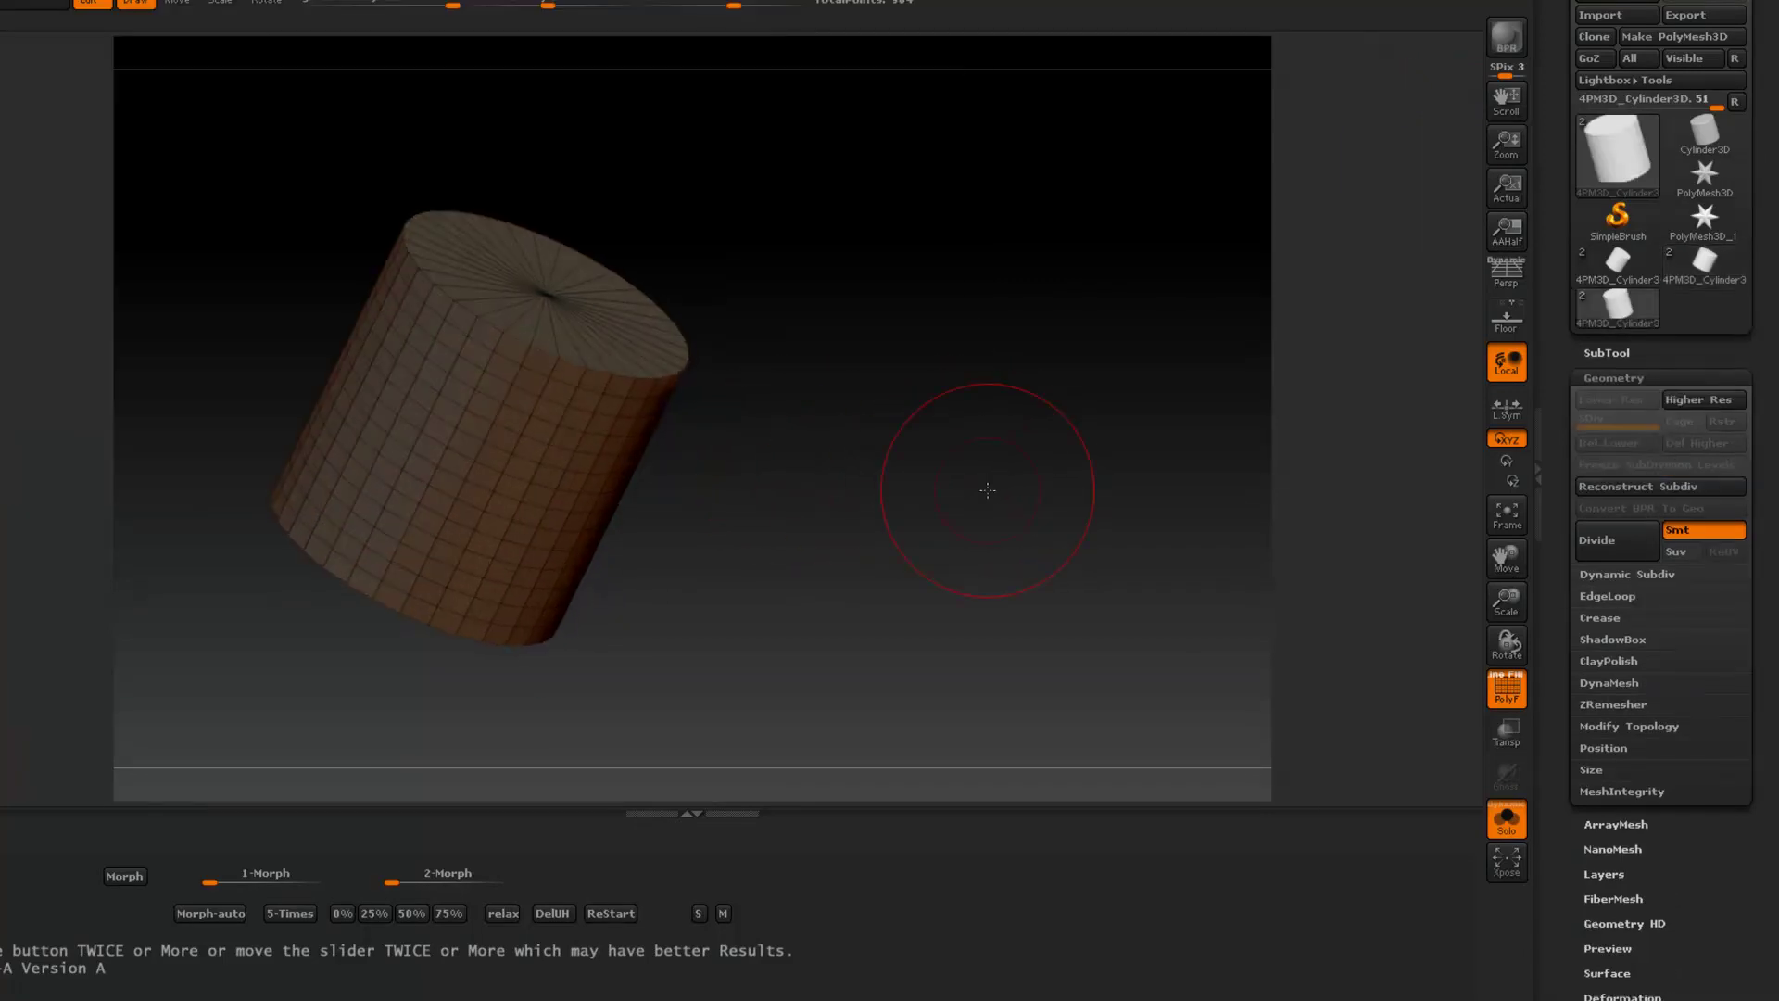
key("ctrl+d")
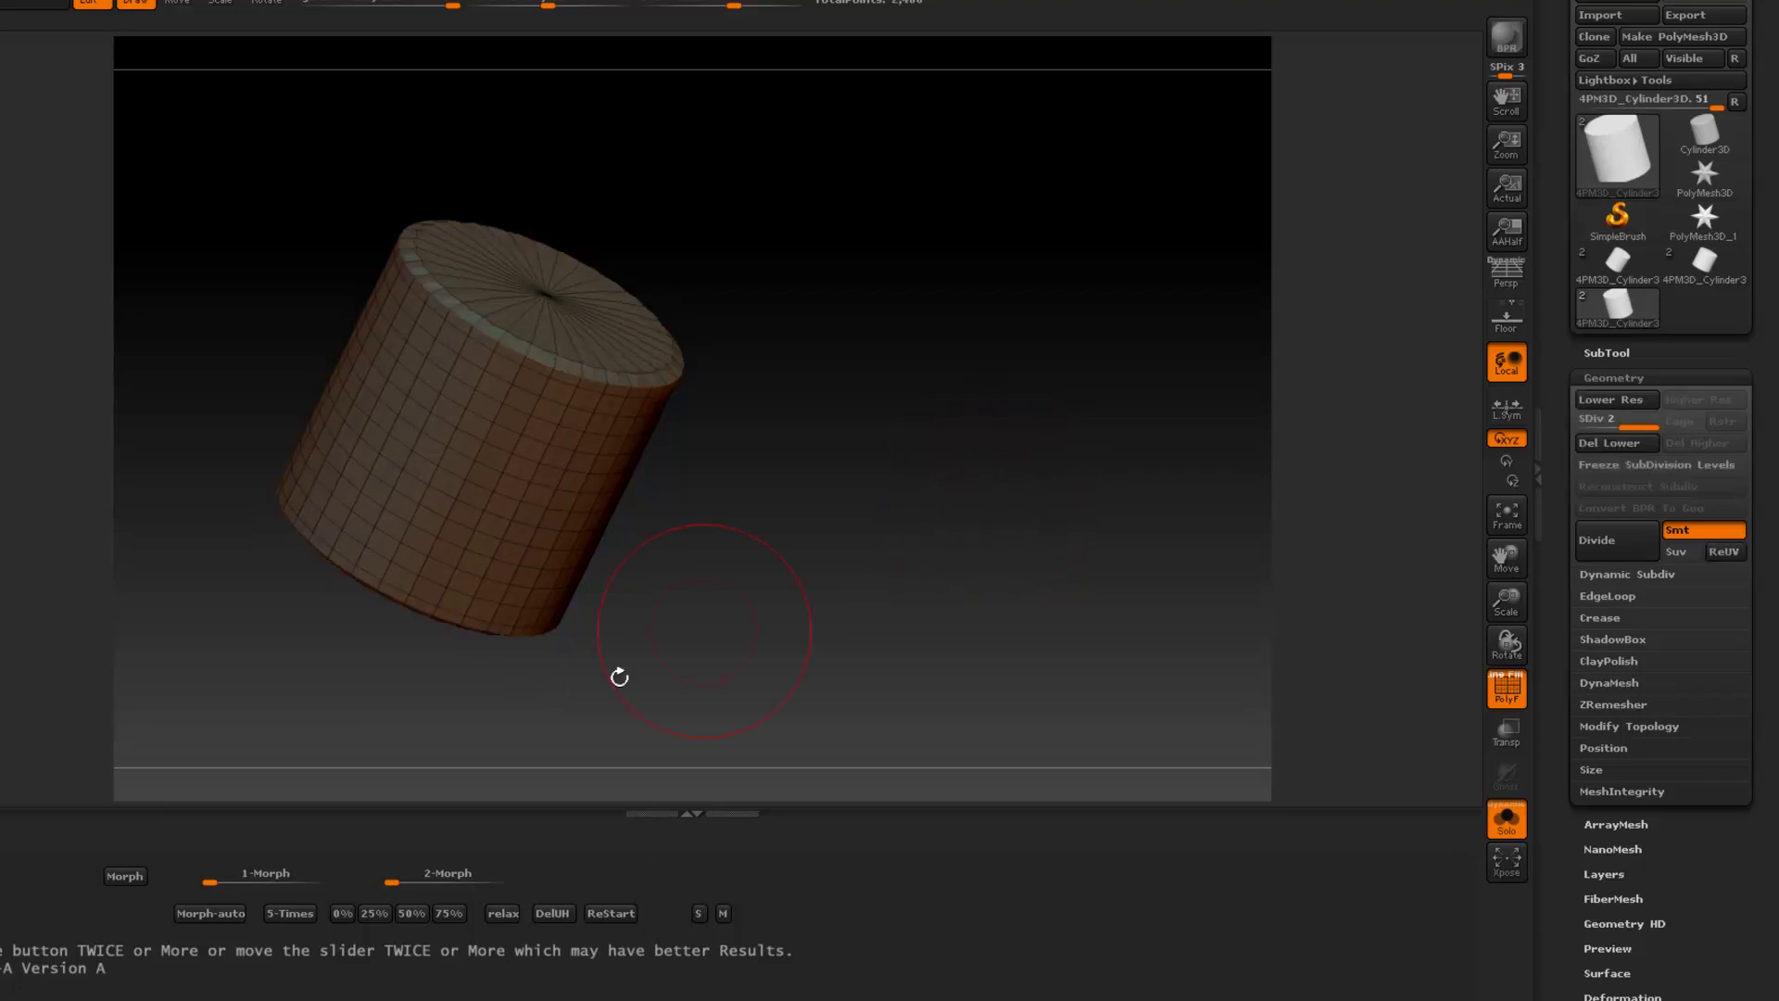
Step: Morph the newly loaded, subdivided cylinder into the cone and run ReStart on it
left_click(126, 876)
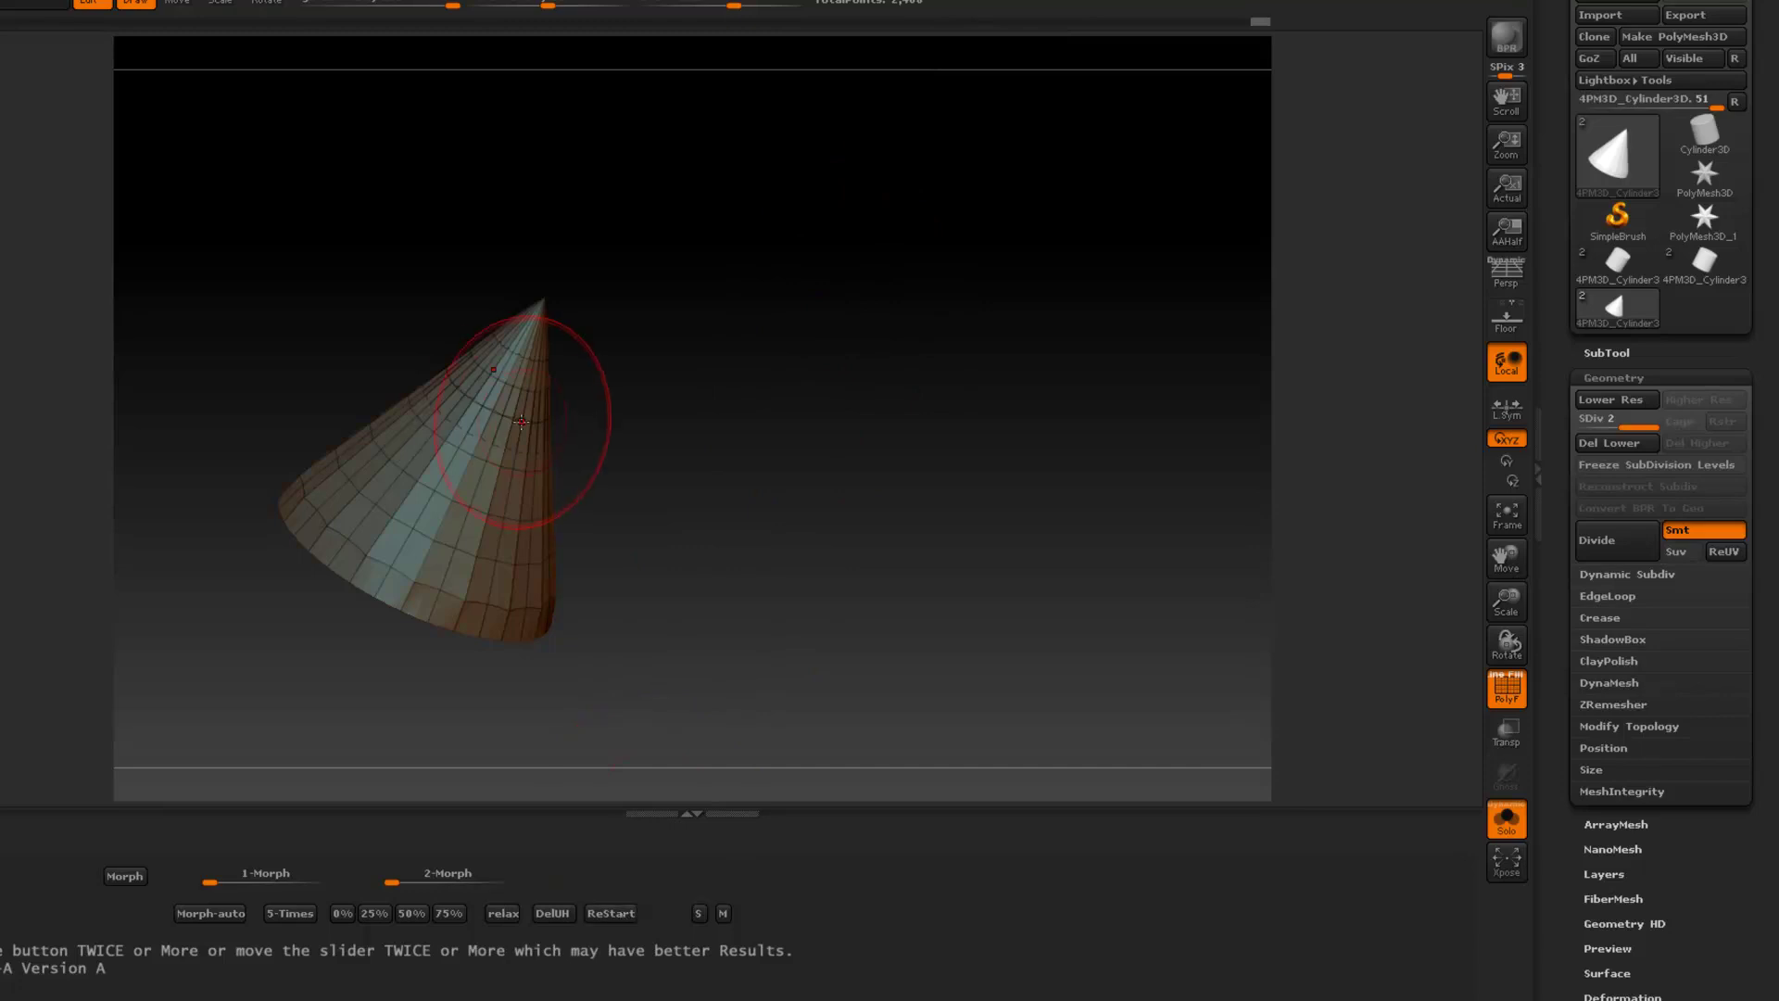
left_click(632, 913)
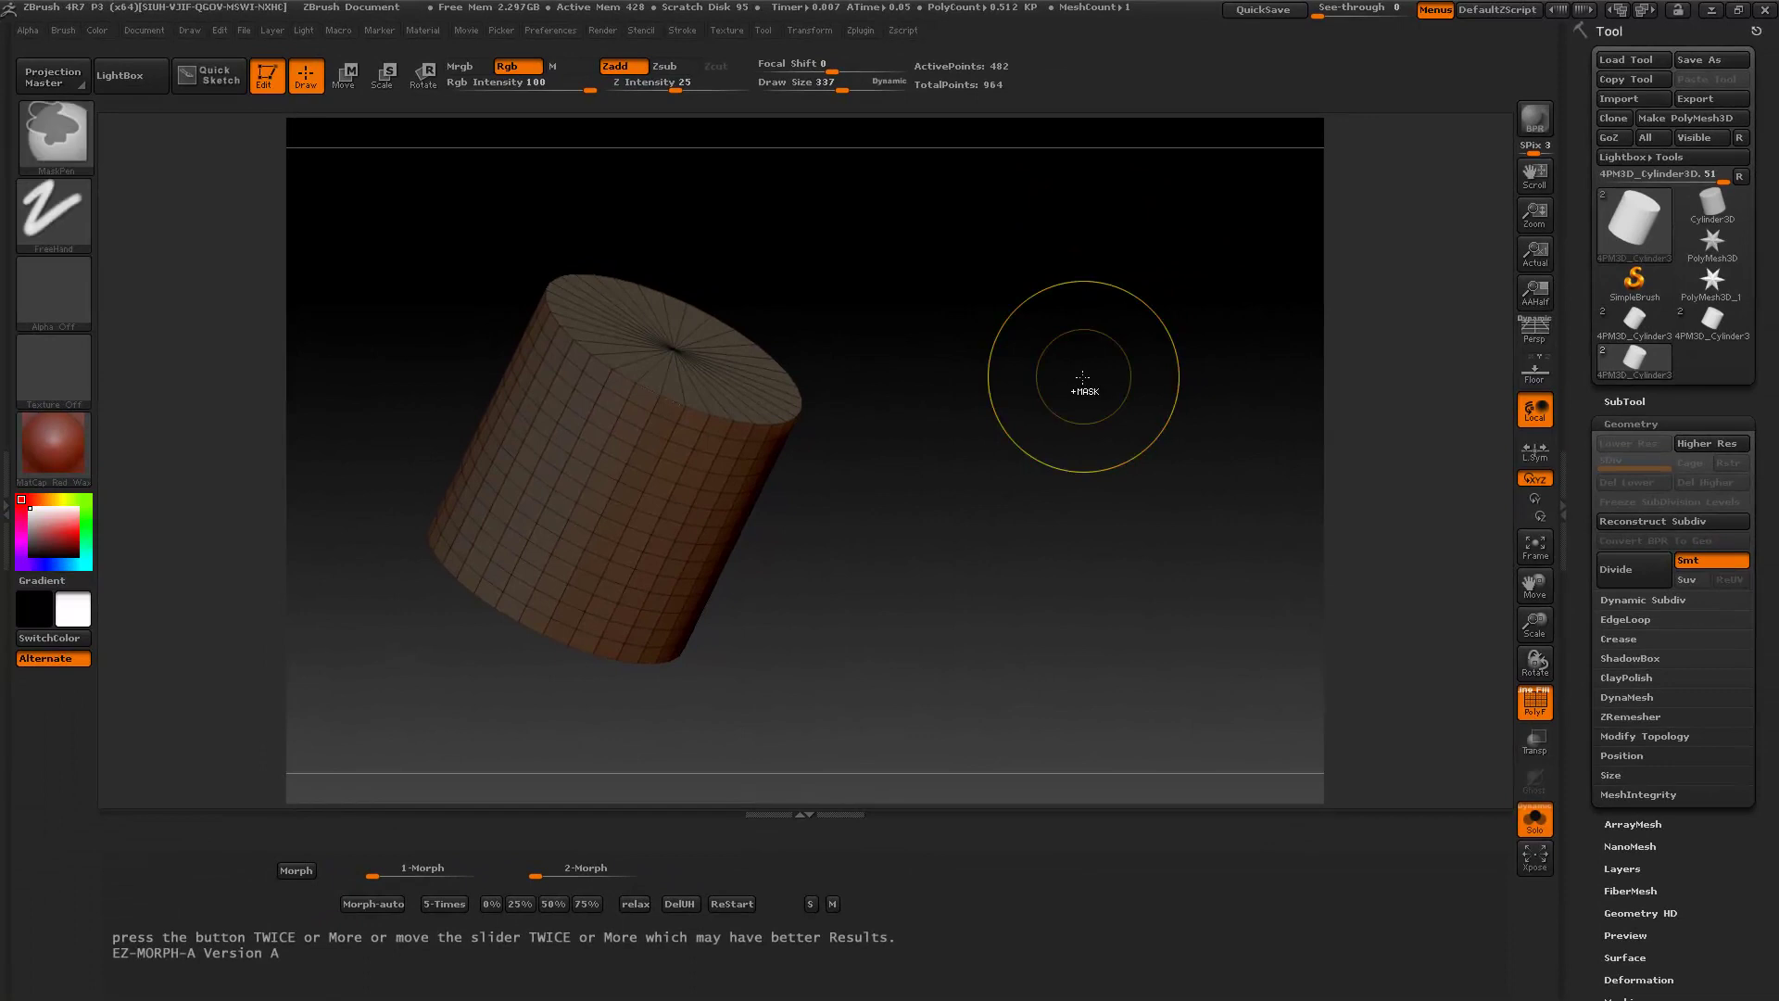
Step: Subdivide the restored cylinder once and run ReStart after deleting its undo history
key("ctrl+d")
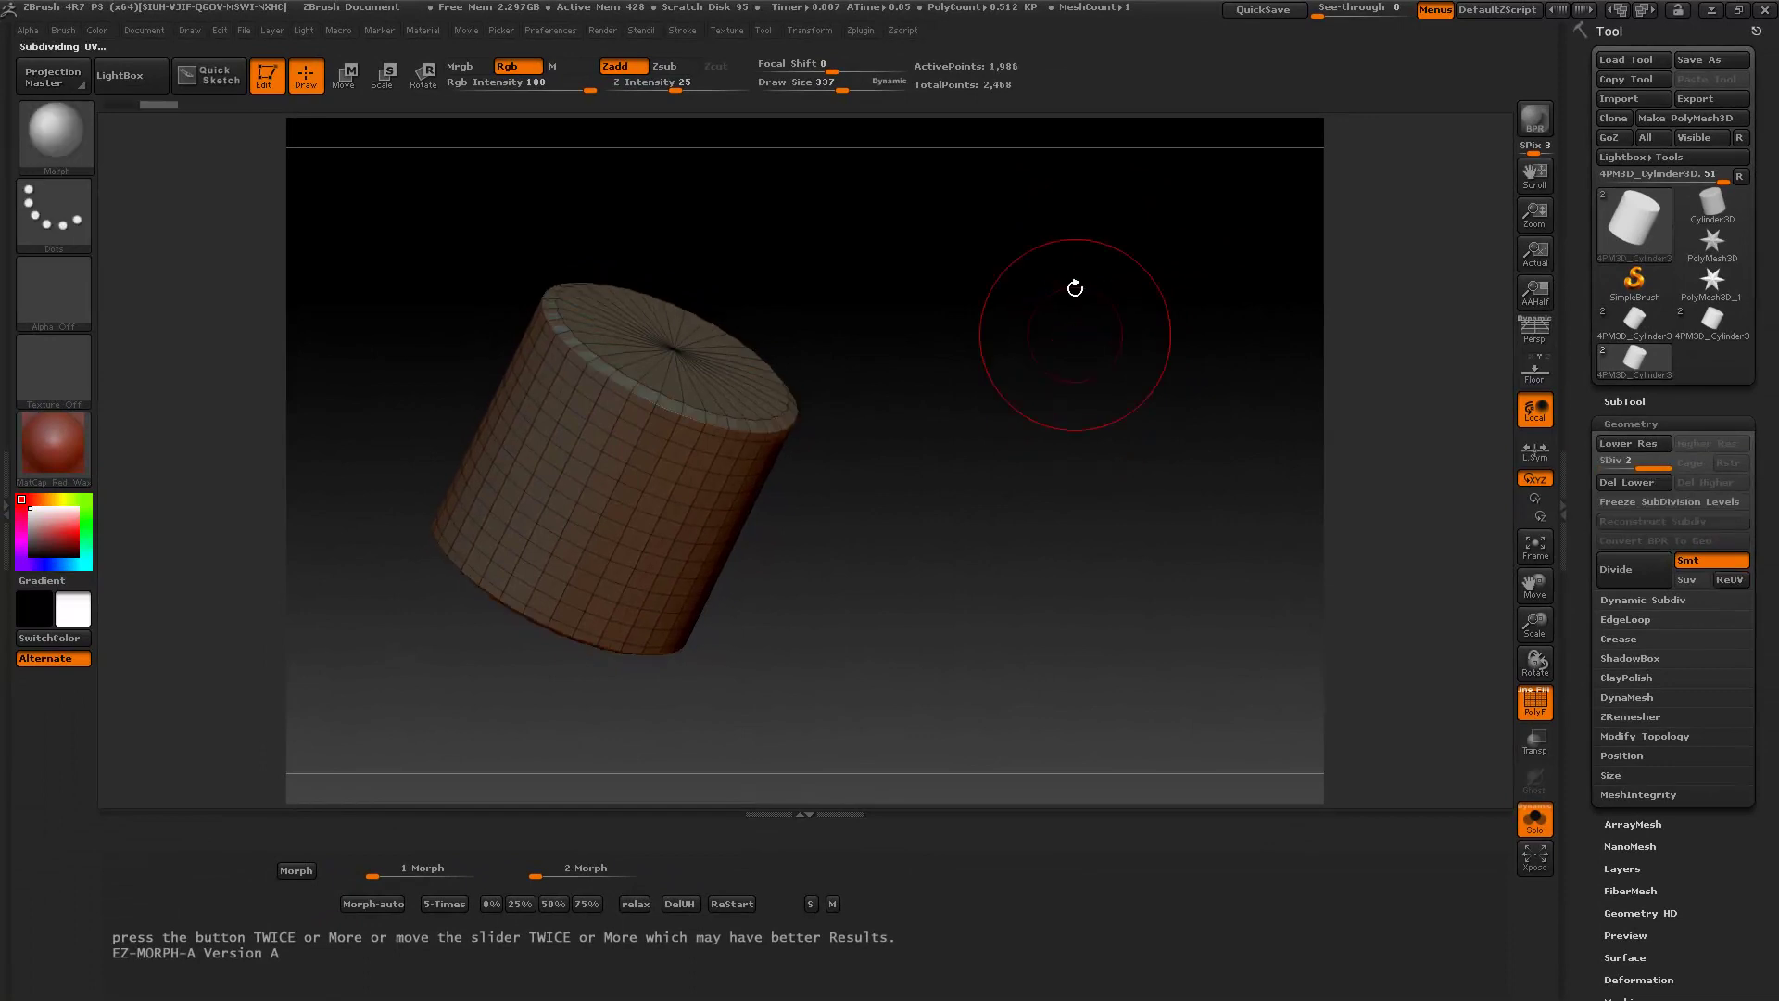
mouse_move(1009, 105)
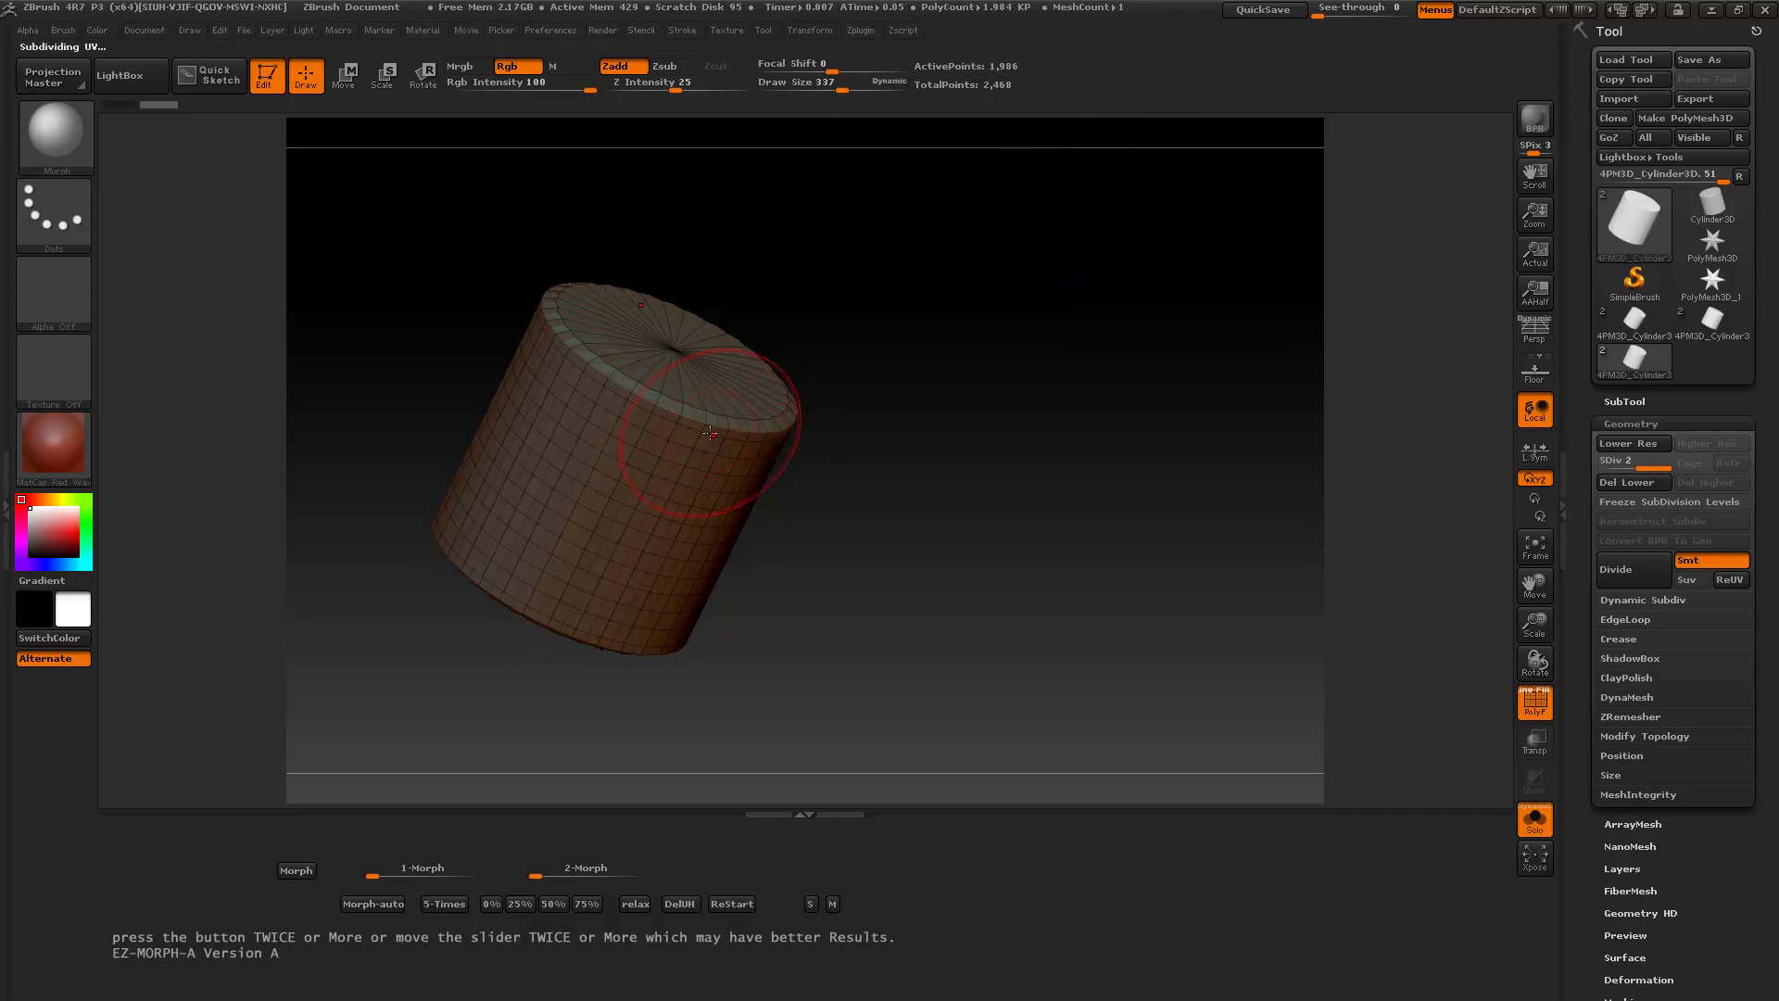
left_click(674, 910)
left_click_drag(1143, 464, 1102, 524)
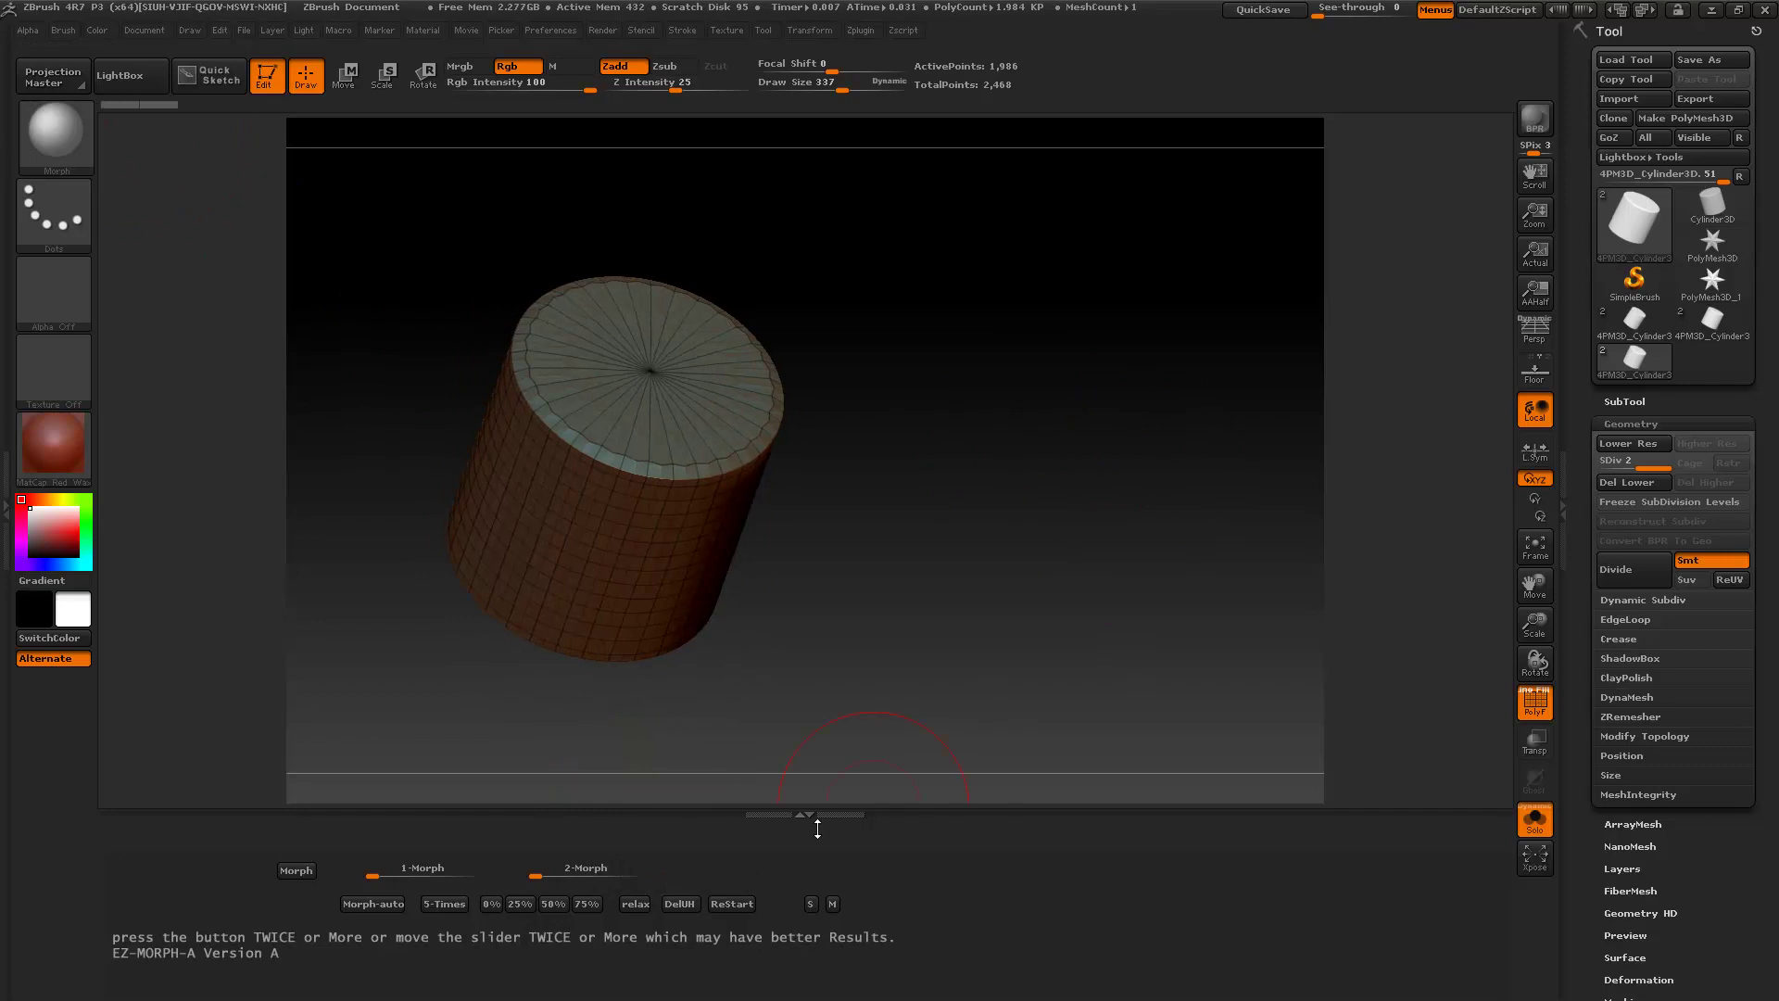
left_click(747, 904)
left_click_drag(815, 495, 978, 517)
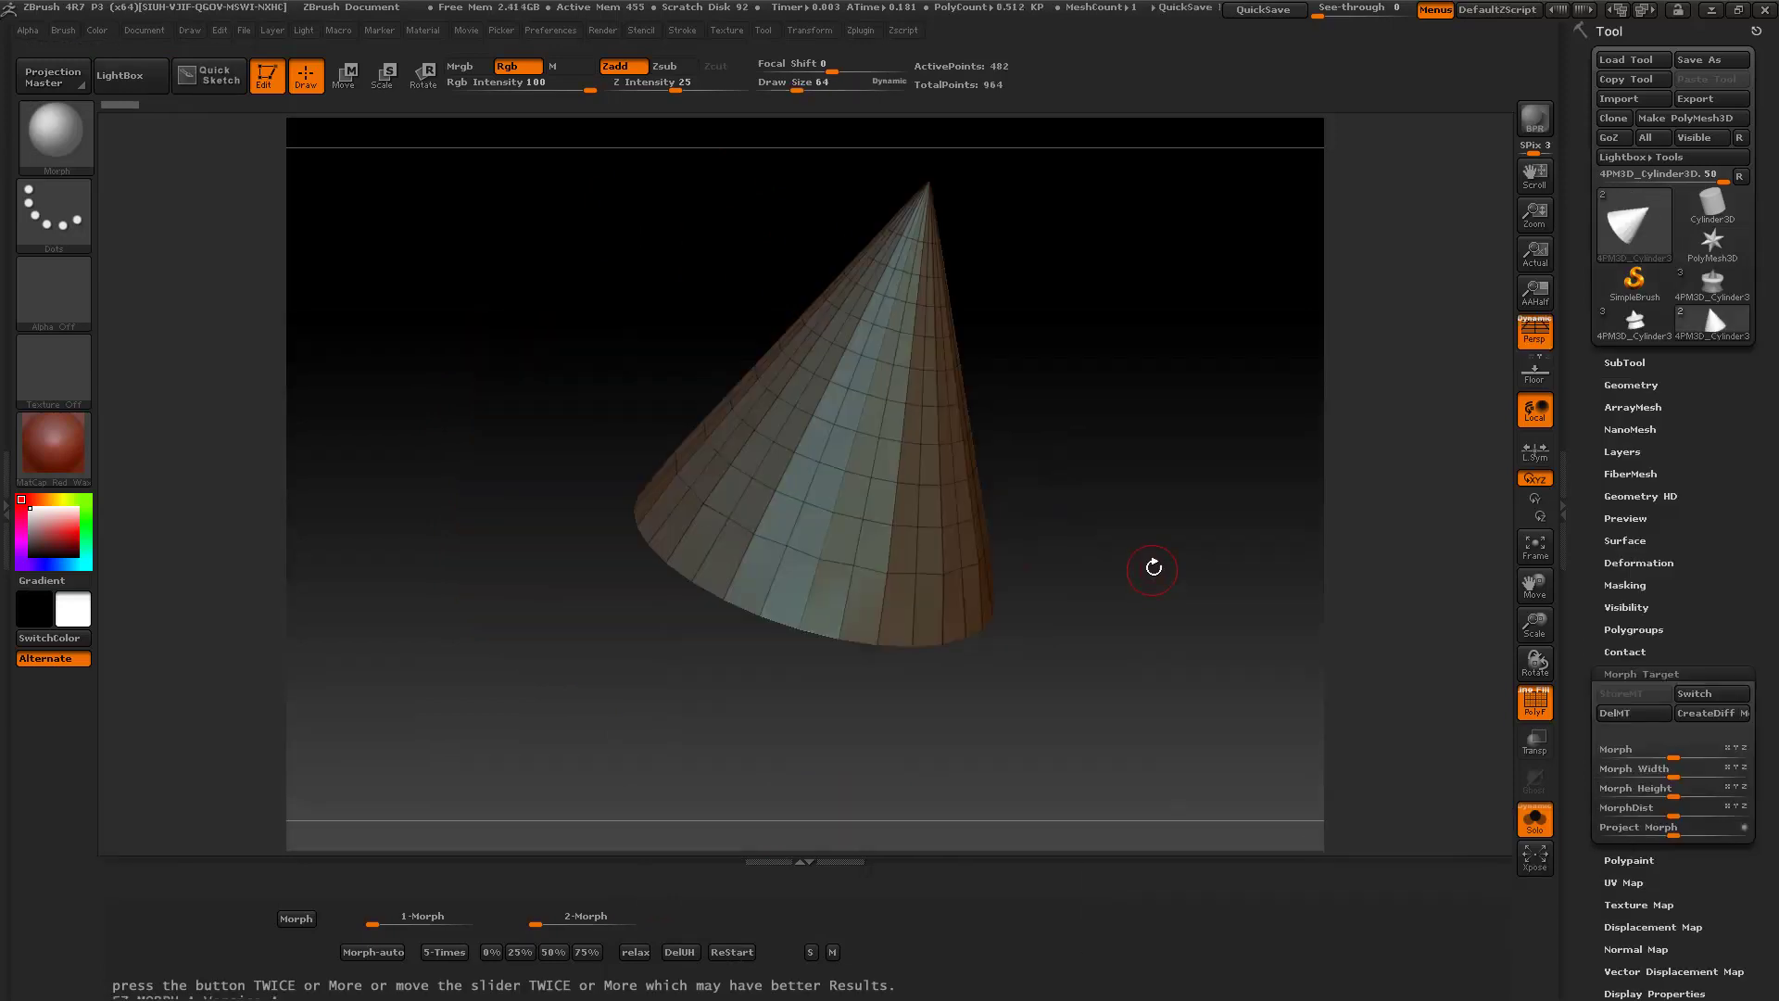
Step: Switch the finished cone to its stored morph target and back to the cone
mouse_move(1153, 567)
left_mouse_down()
mouse_move(1144, 528)
mouse_move(1128, 552)
left_mouse_up()
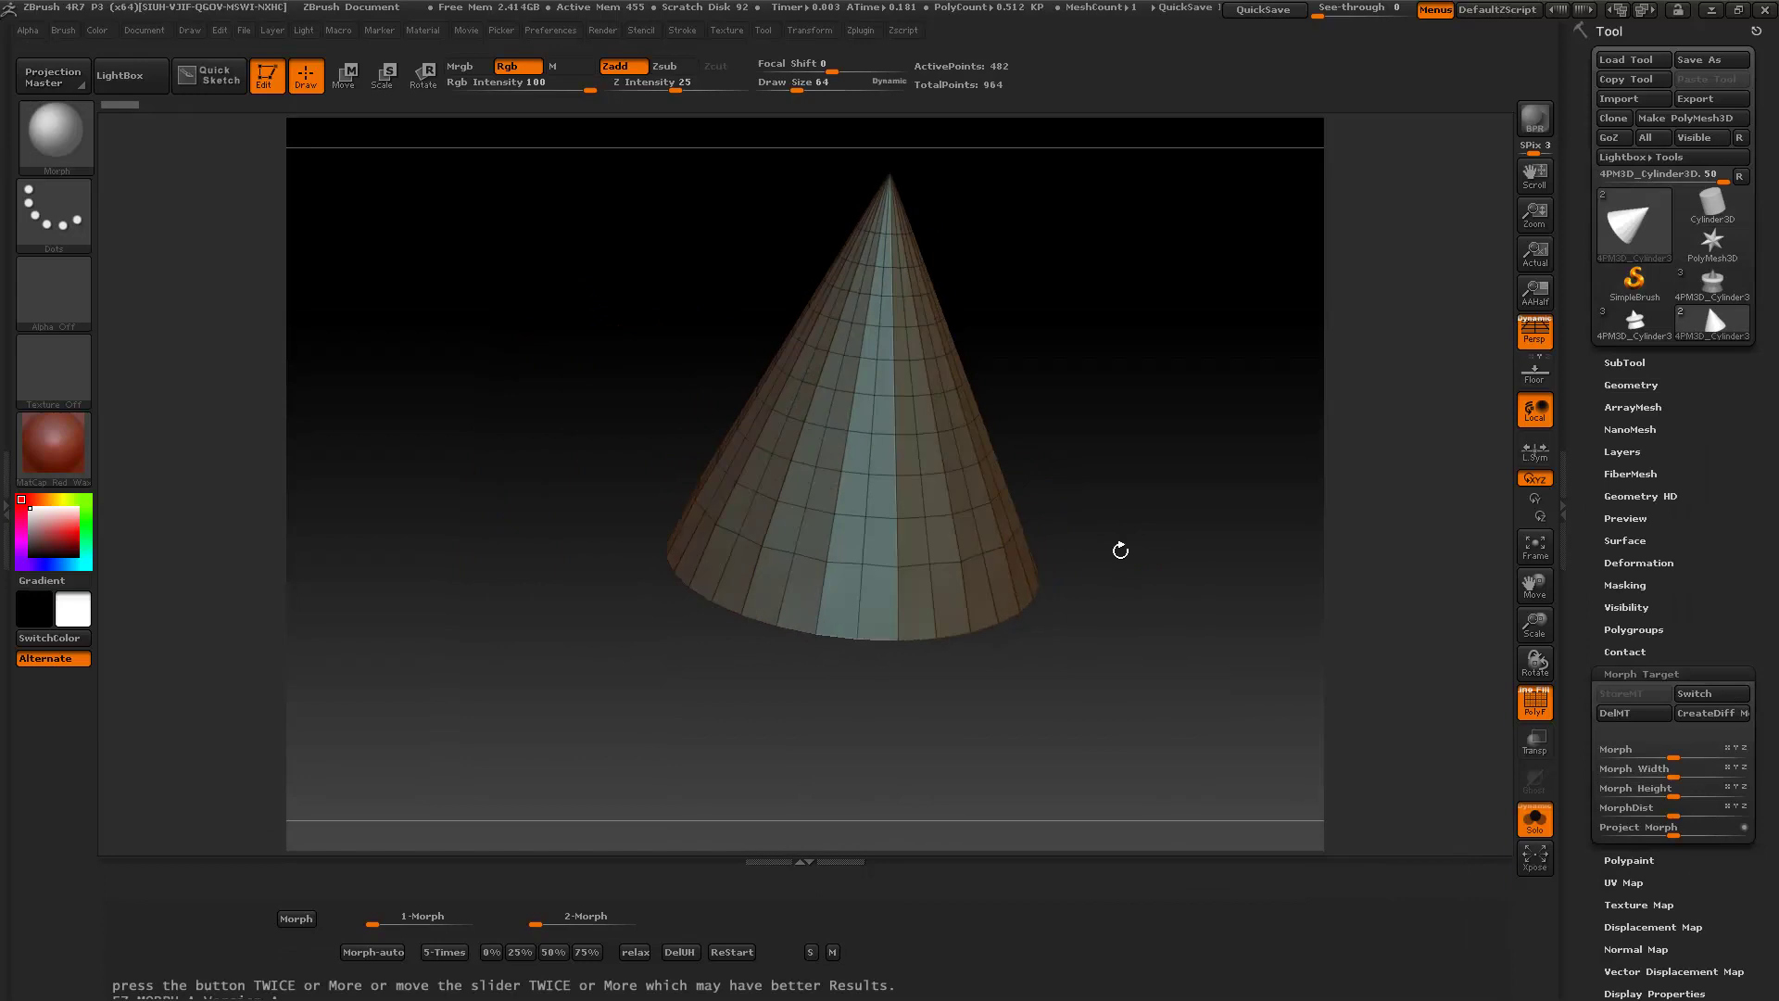
left_click(1690, 694)
left_click(1690, 694)
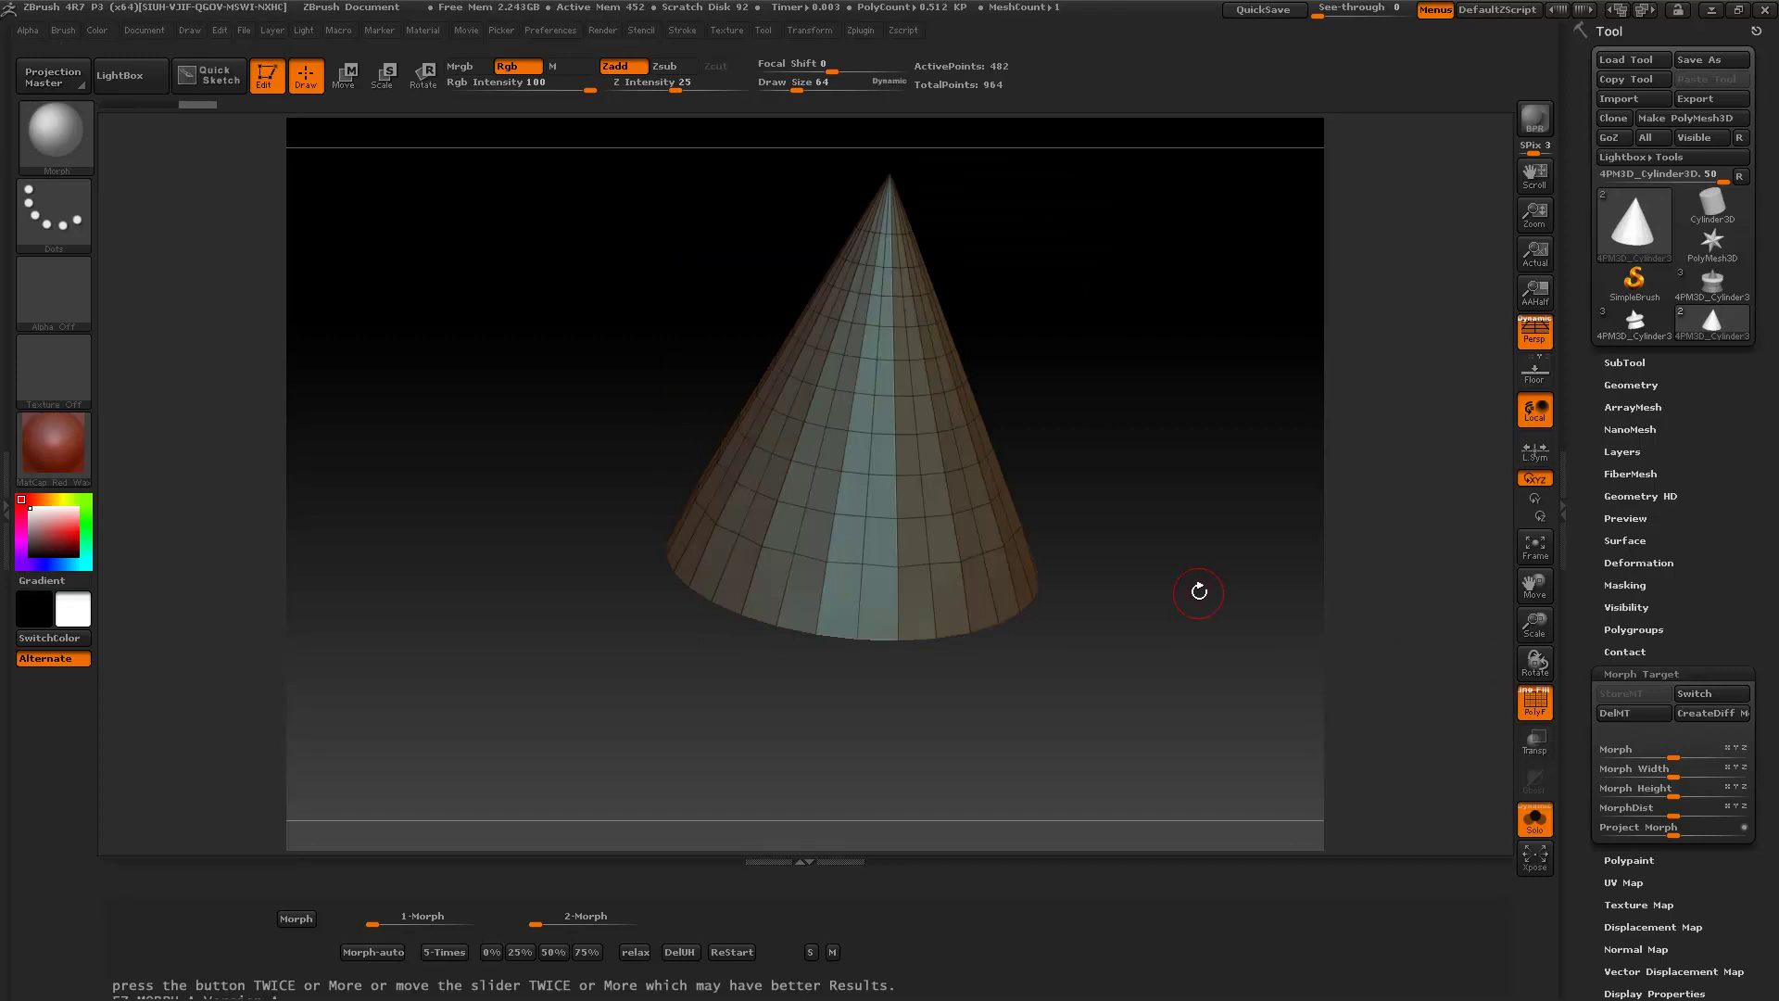
Step: Mask the cone's upper part and base, leaving only a horizontal middle band unmasked
left_click_drag(1191, 547, 1032, 553)
left_click_drag(575, 409, 1183, 579, "ctrl+shift")
left_click_drag(557, 430, 1113, 660, "ctrl+shift")
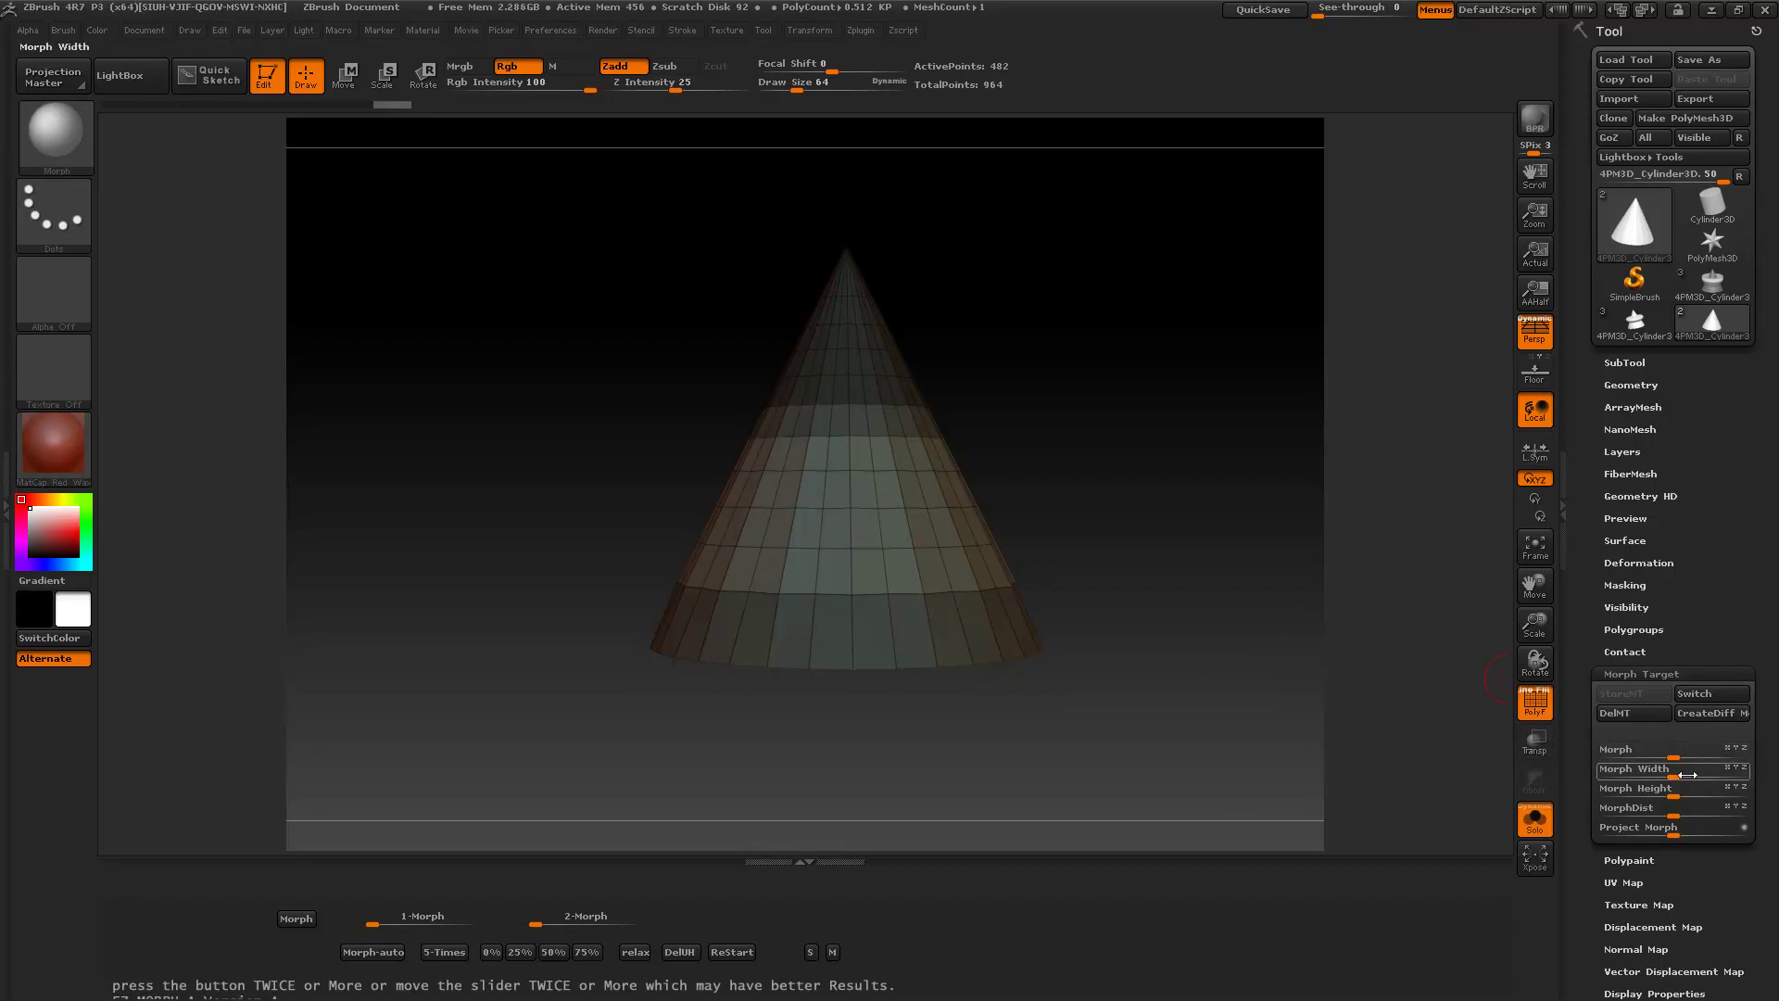
Step: Try a Morph amount of 100 on the cone's unmasked middle band and undo it
left_click_drag(1674, 753, 1750, 784)
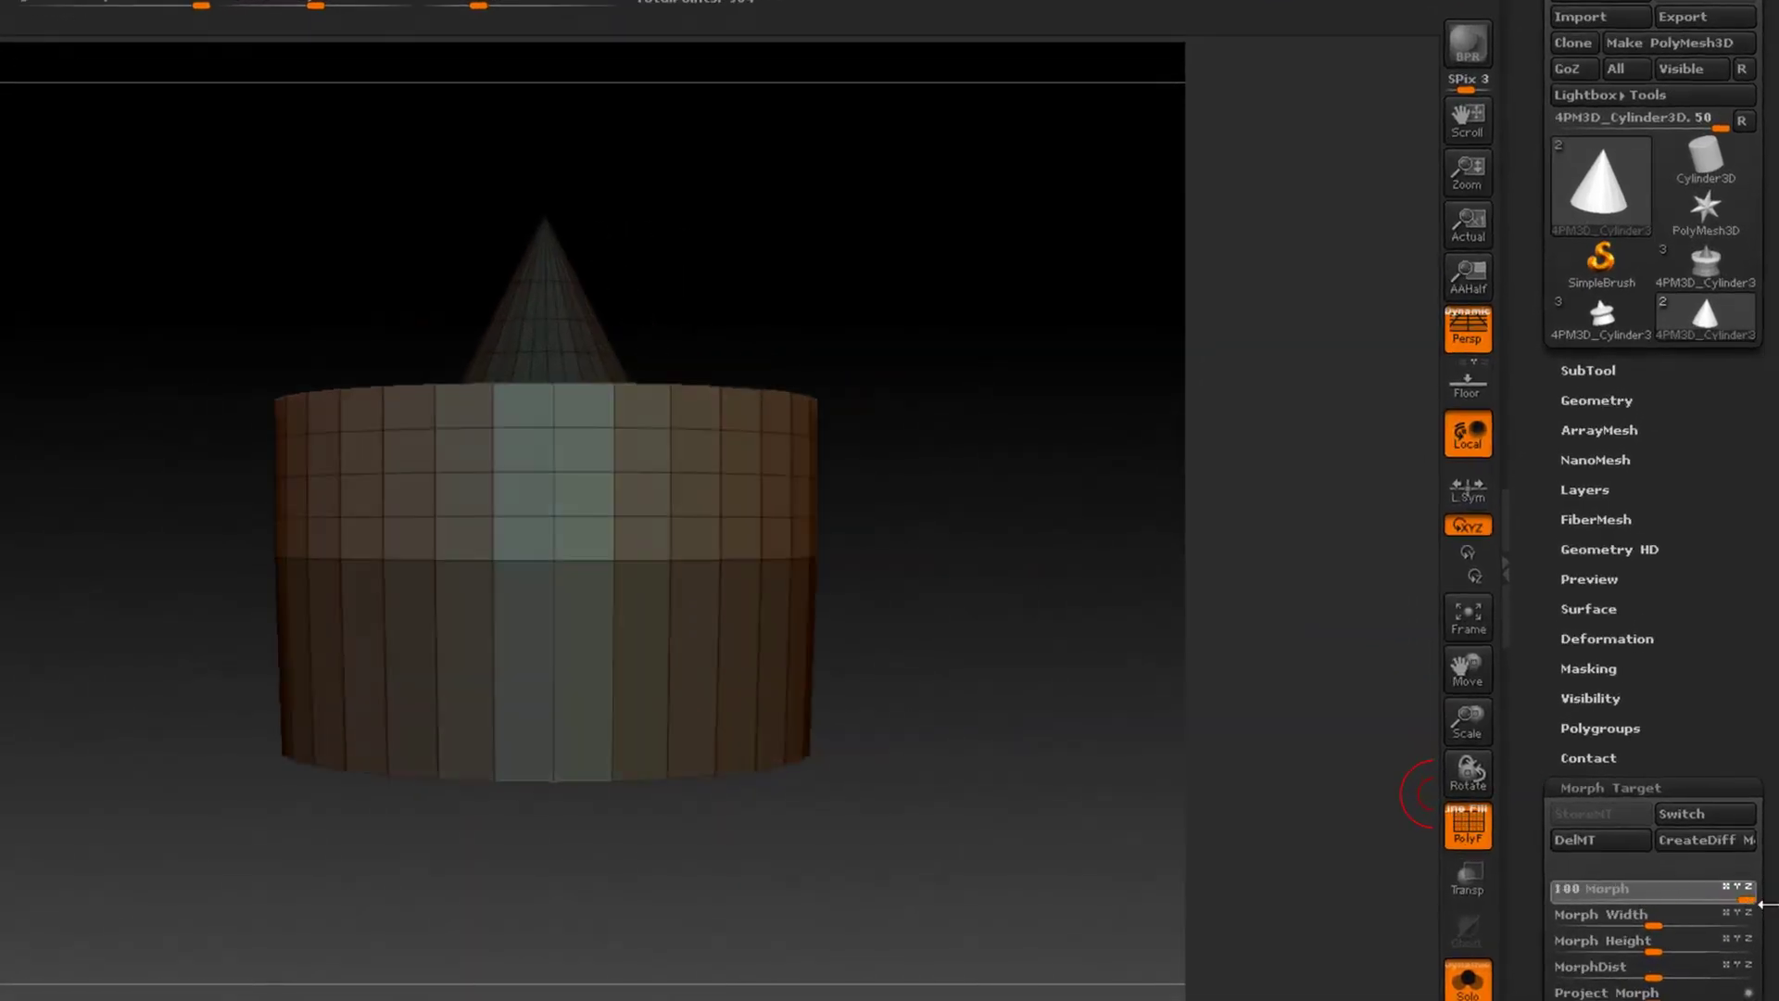
left_click_drag(1013, 636, 1044, 687)
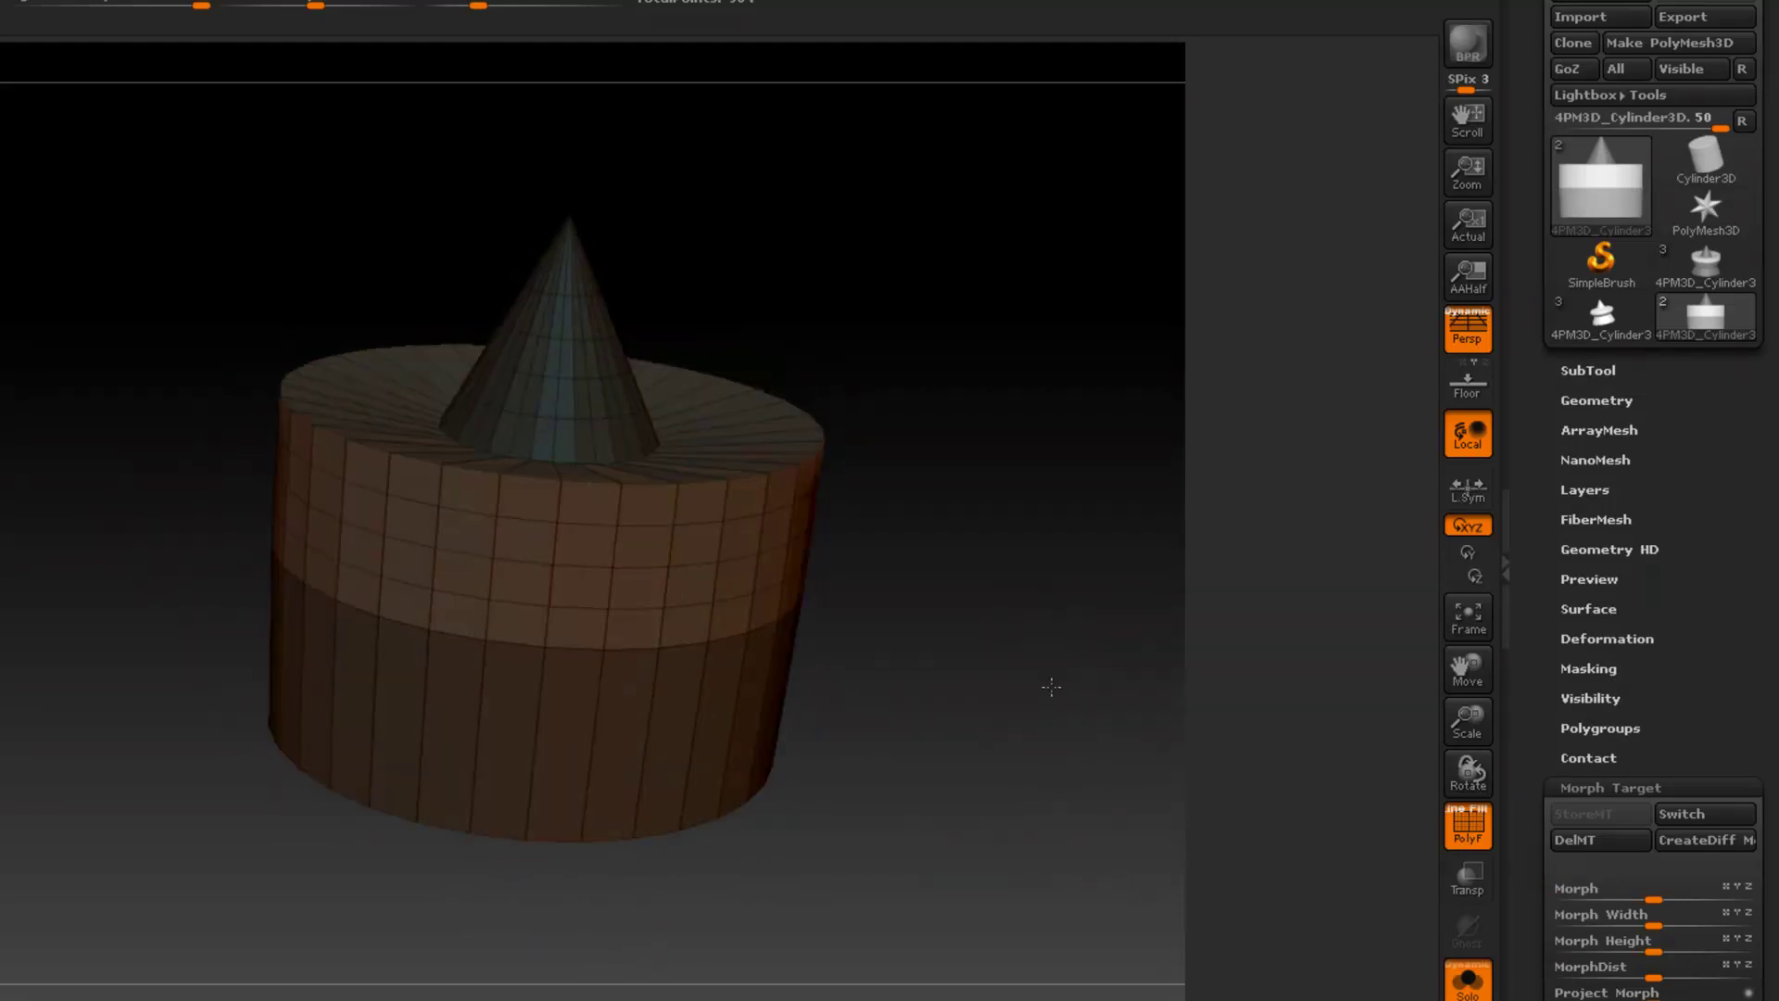
key("ctrl+z")
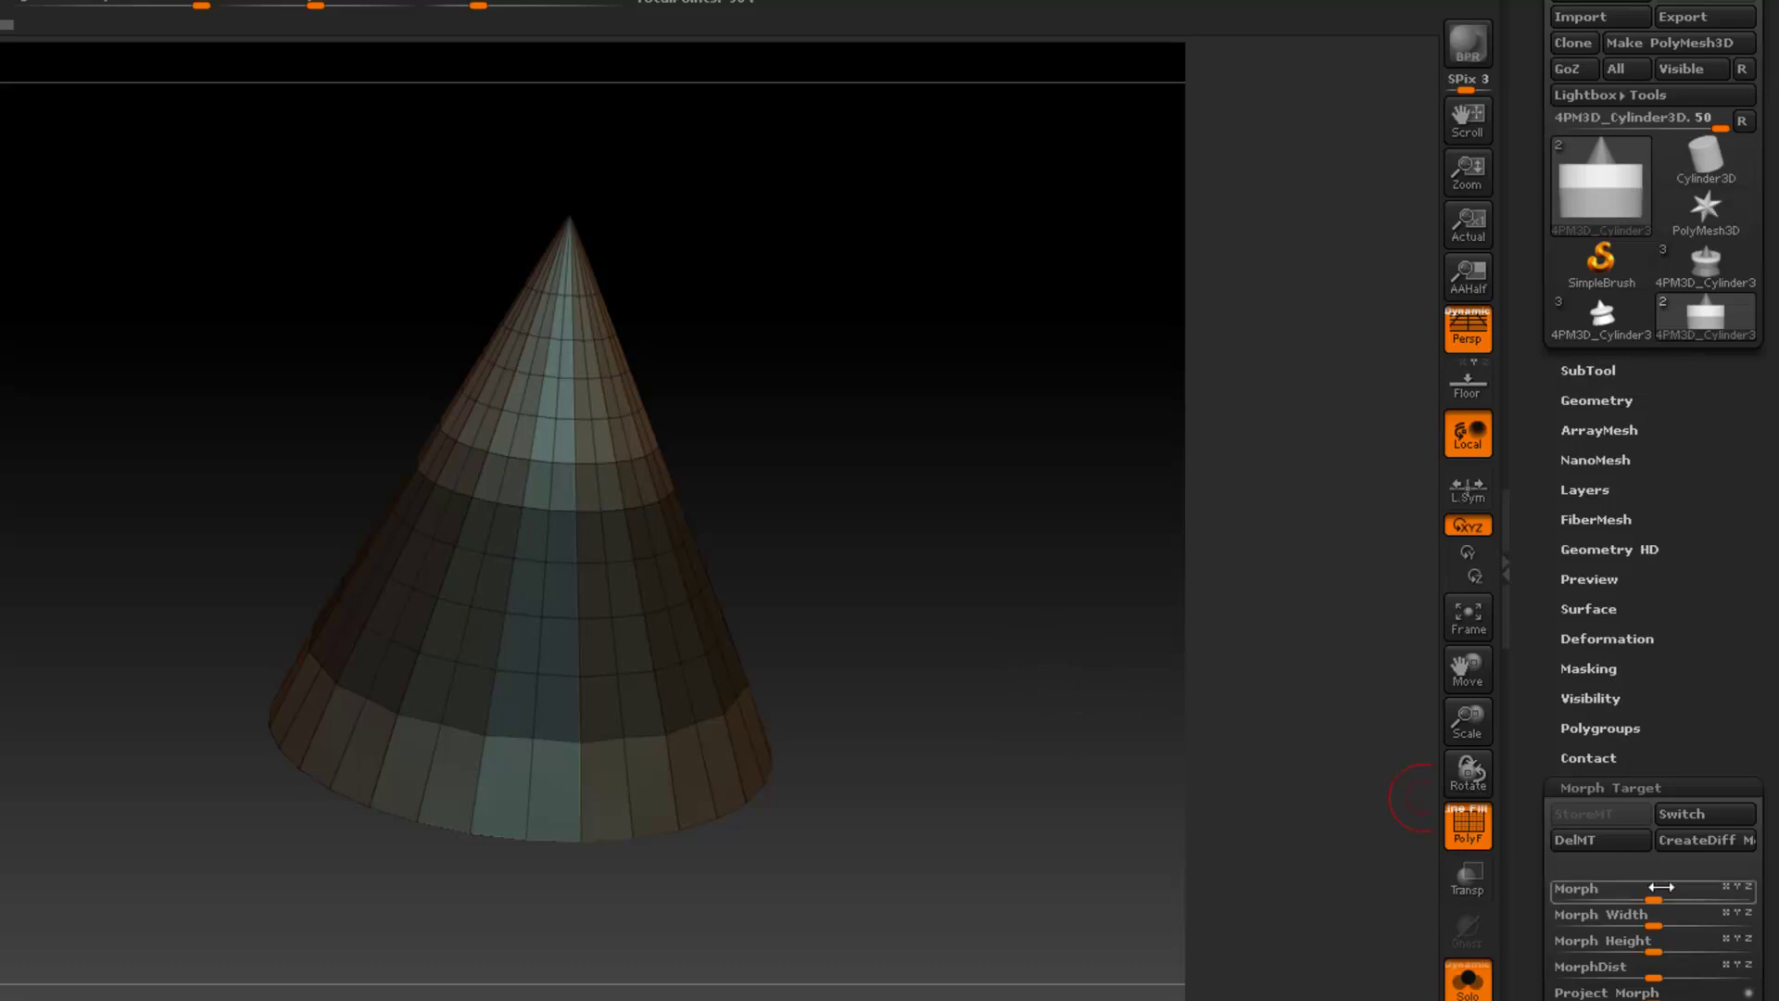
Step: Morph the cone's unmasked upper part and base fully back to the cylinder shape, and switch to the morph target and back
left_click_drag(1662, 892, 1752, 888)
left_click_drag(1094, 787, 1053, 700, "shift")
left_click_drag(1018, 772, 1002, 519)
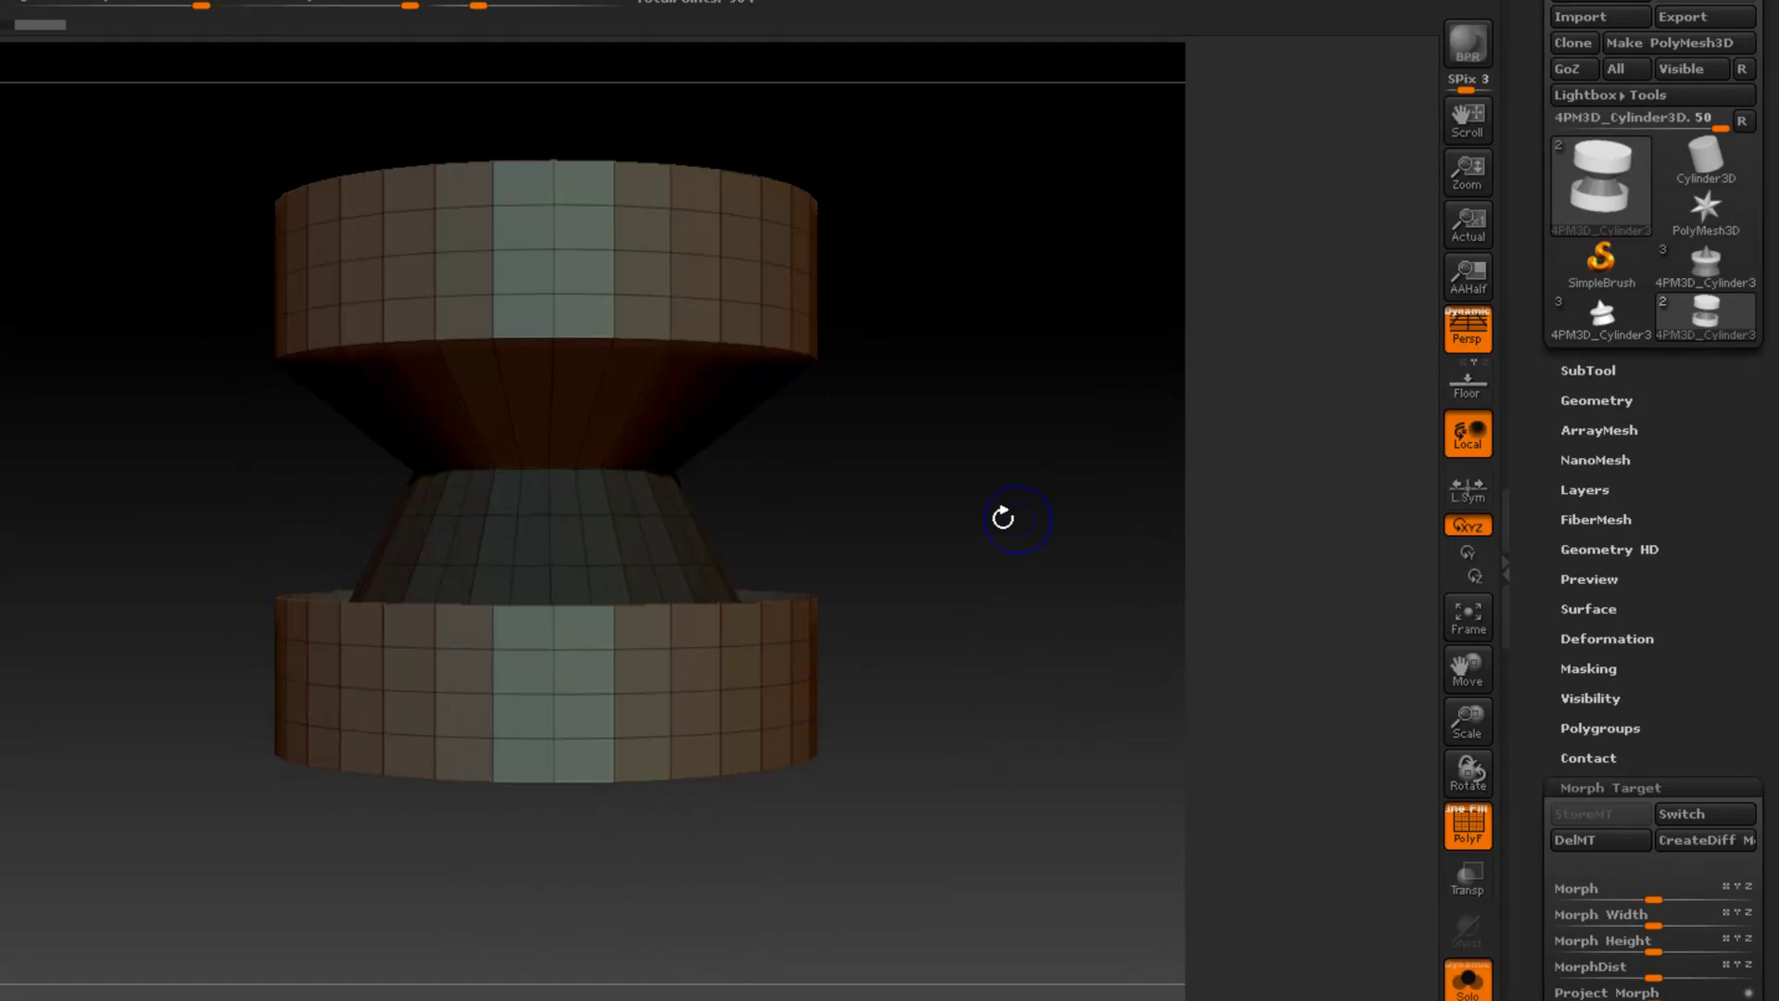
left_click(1670, 810)
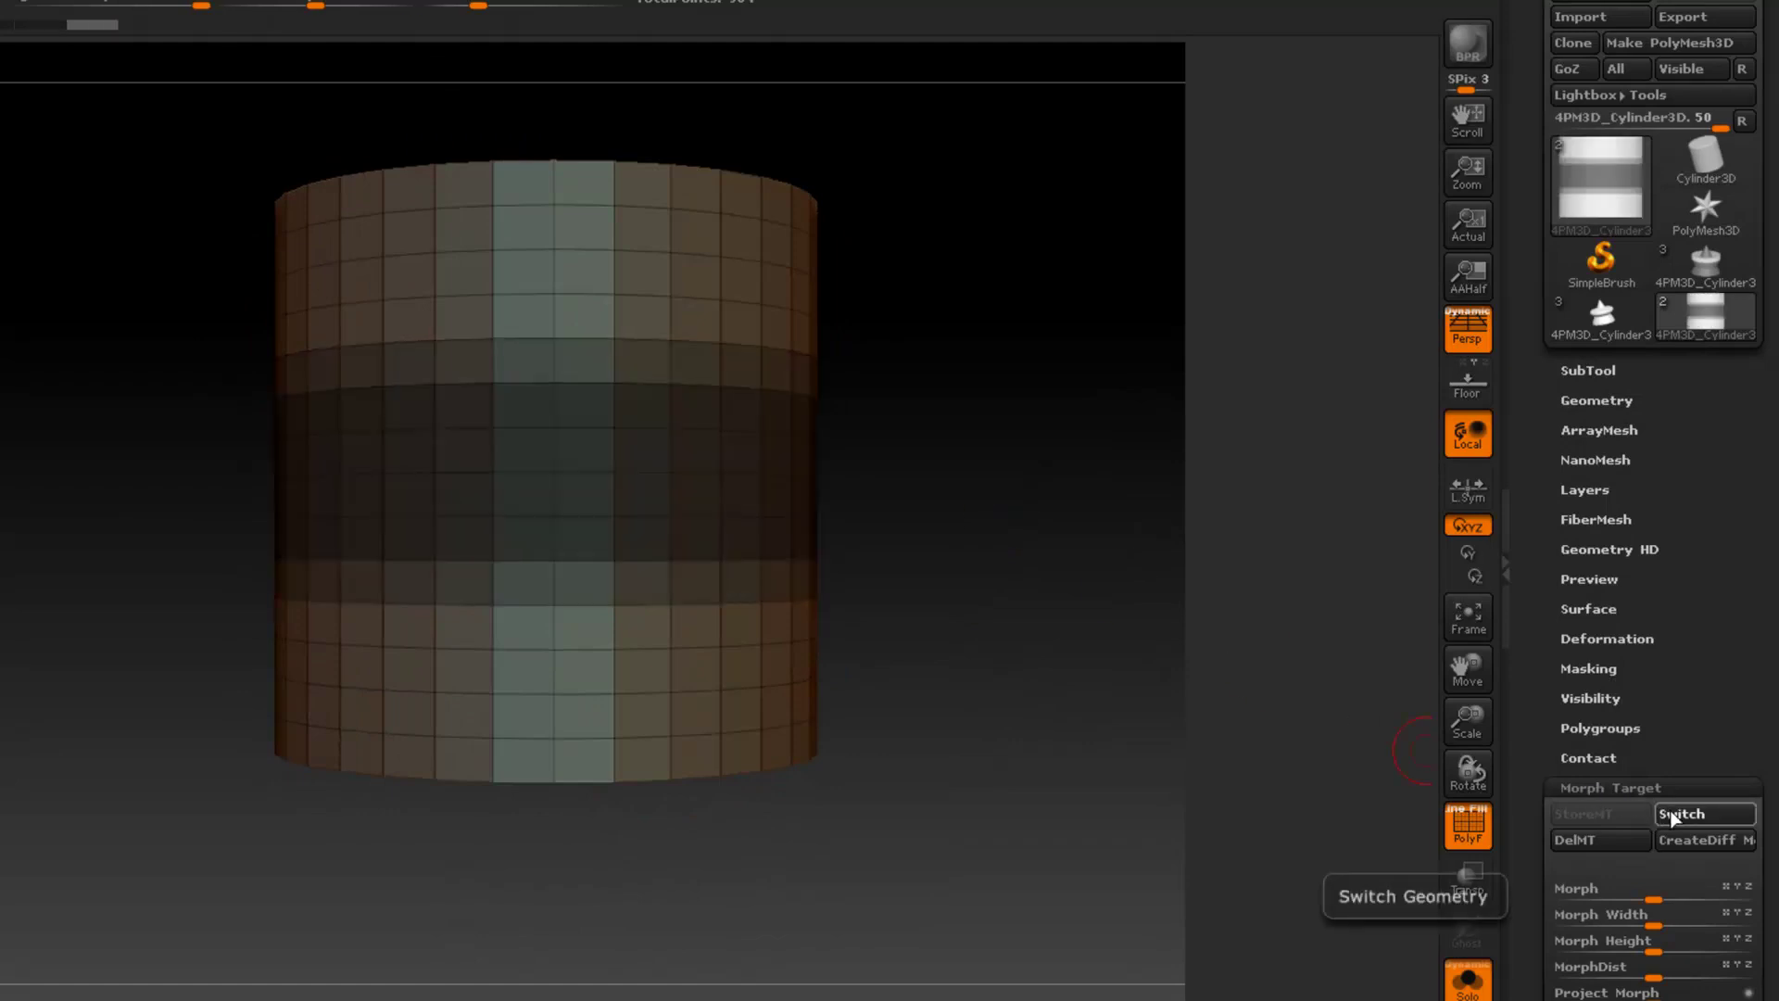
left_click(1670, 810)
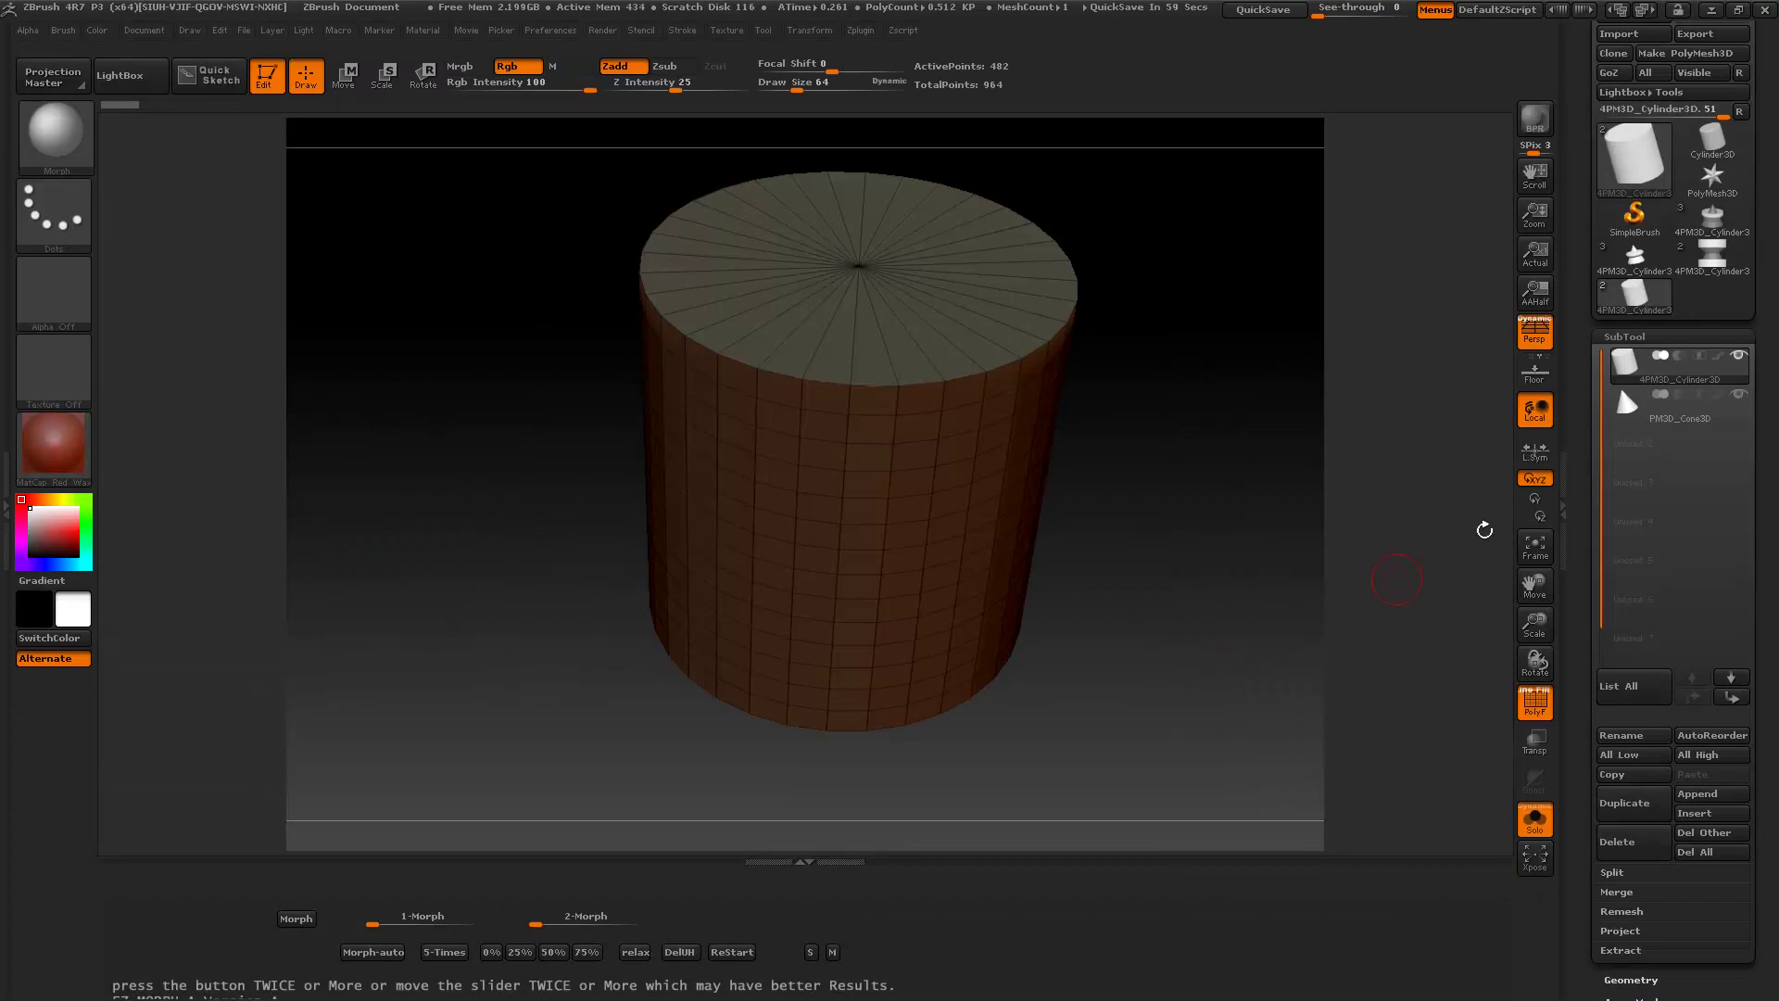
Step: Turn off Solo and show the subtools with transparency and ghosting so the cone is visible inside the cylinder
mouse_move(1652, 378)
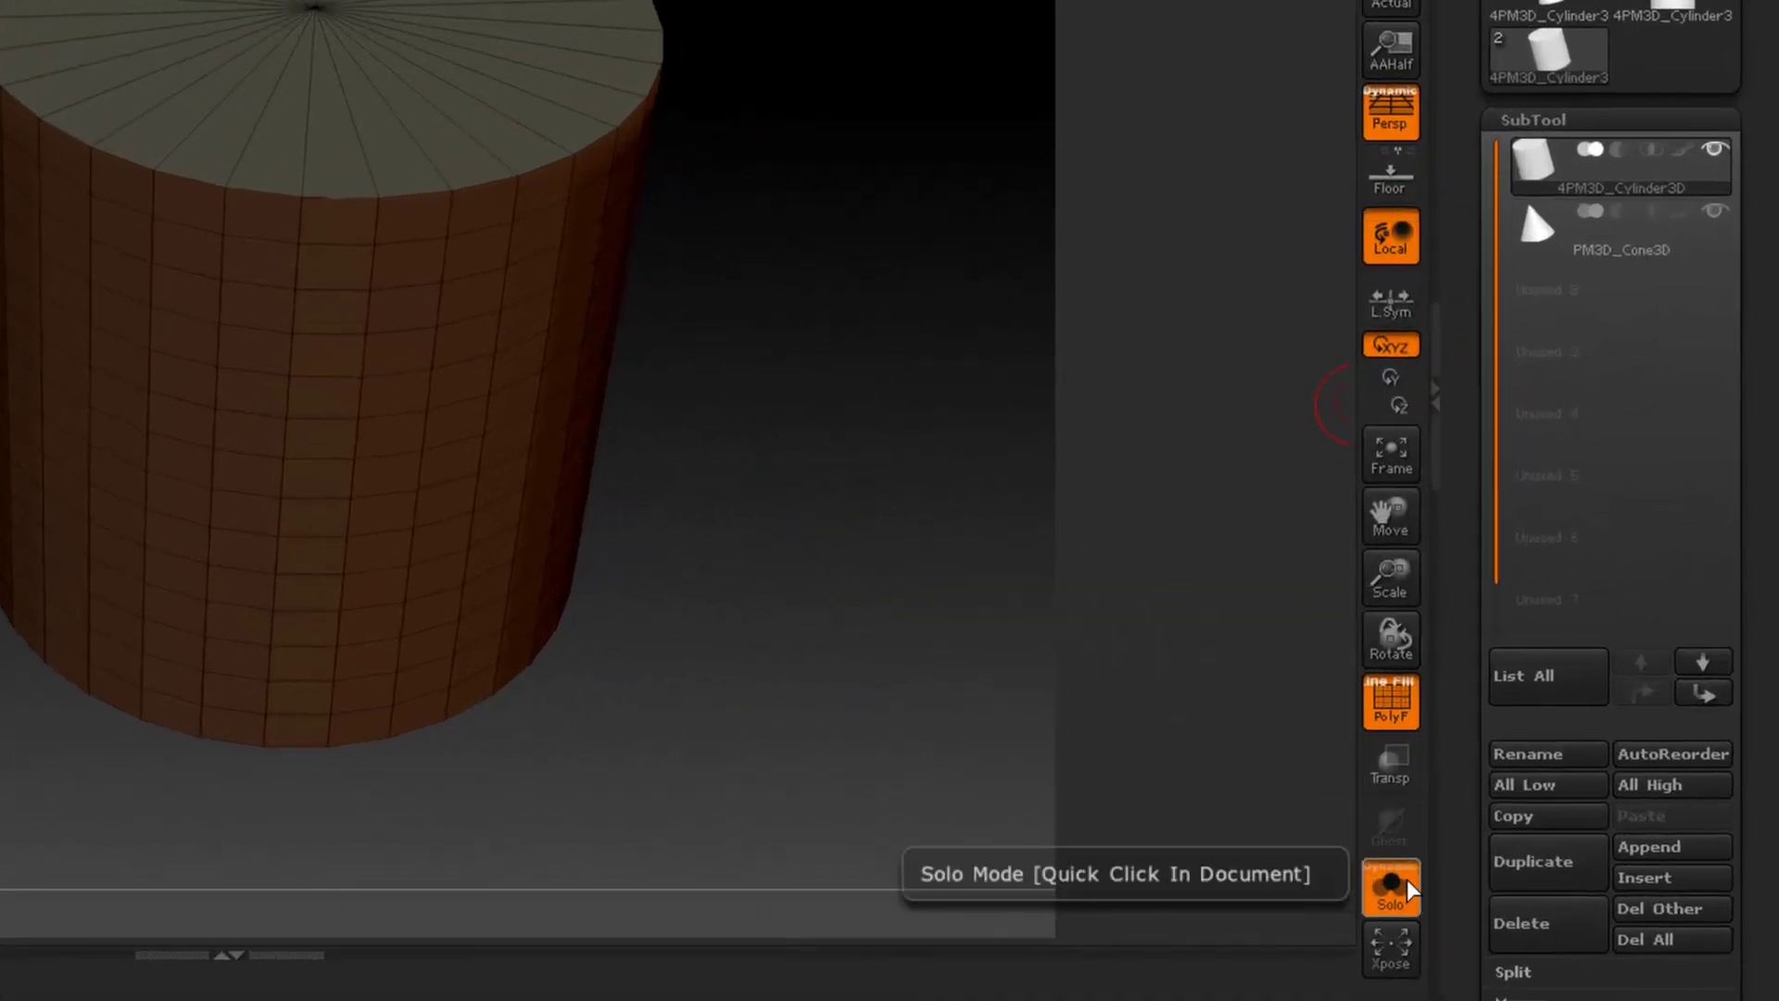
left_click(1407, 880)
left_click(1407, 773)
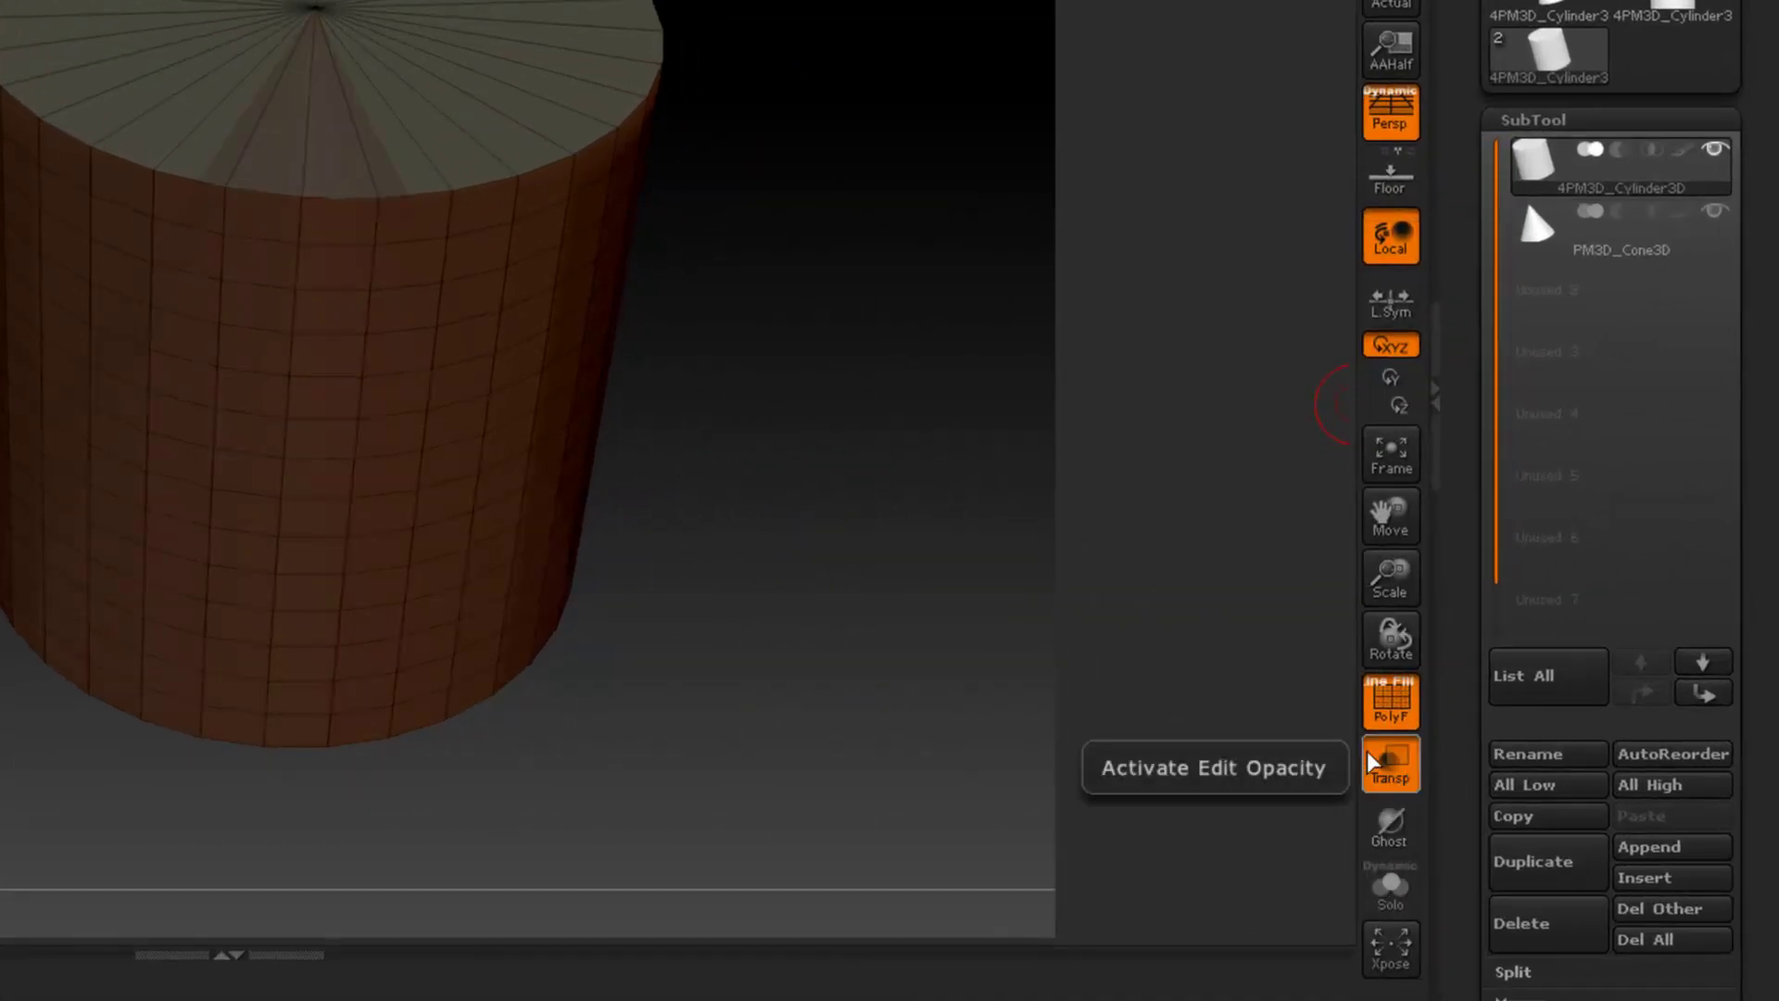
left_click(1390, 825)
left_click_drag(1026, 713, 950, 619)
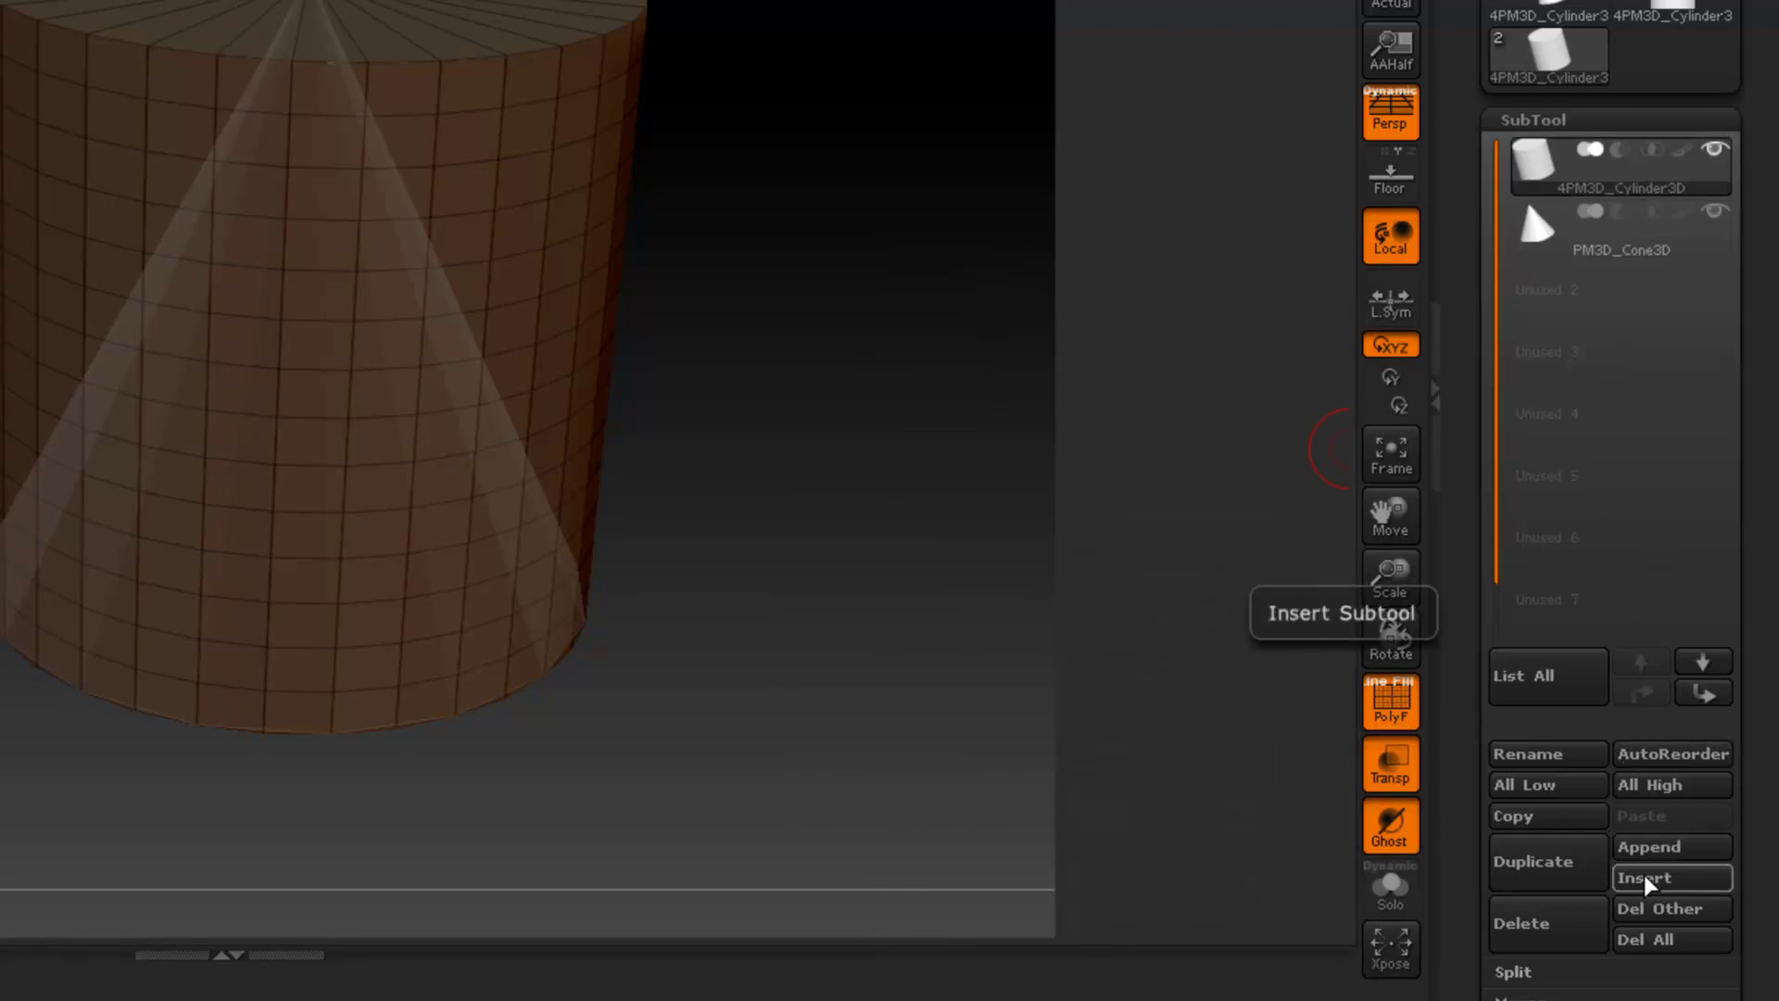
Step: Insert a Ring3D mesh as a subtool between the cylinder and the cone
left_click(1644, 874)
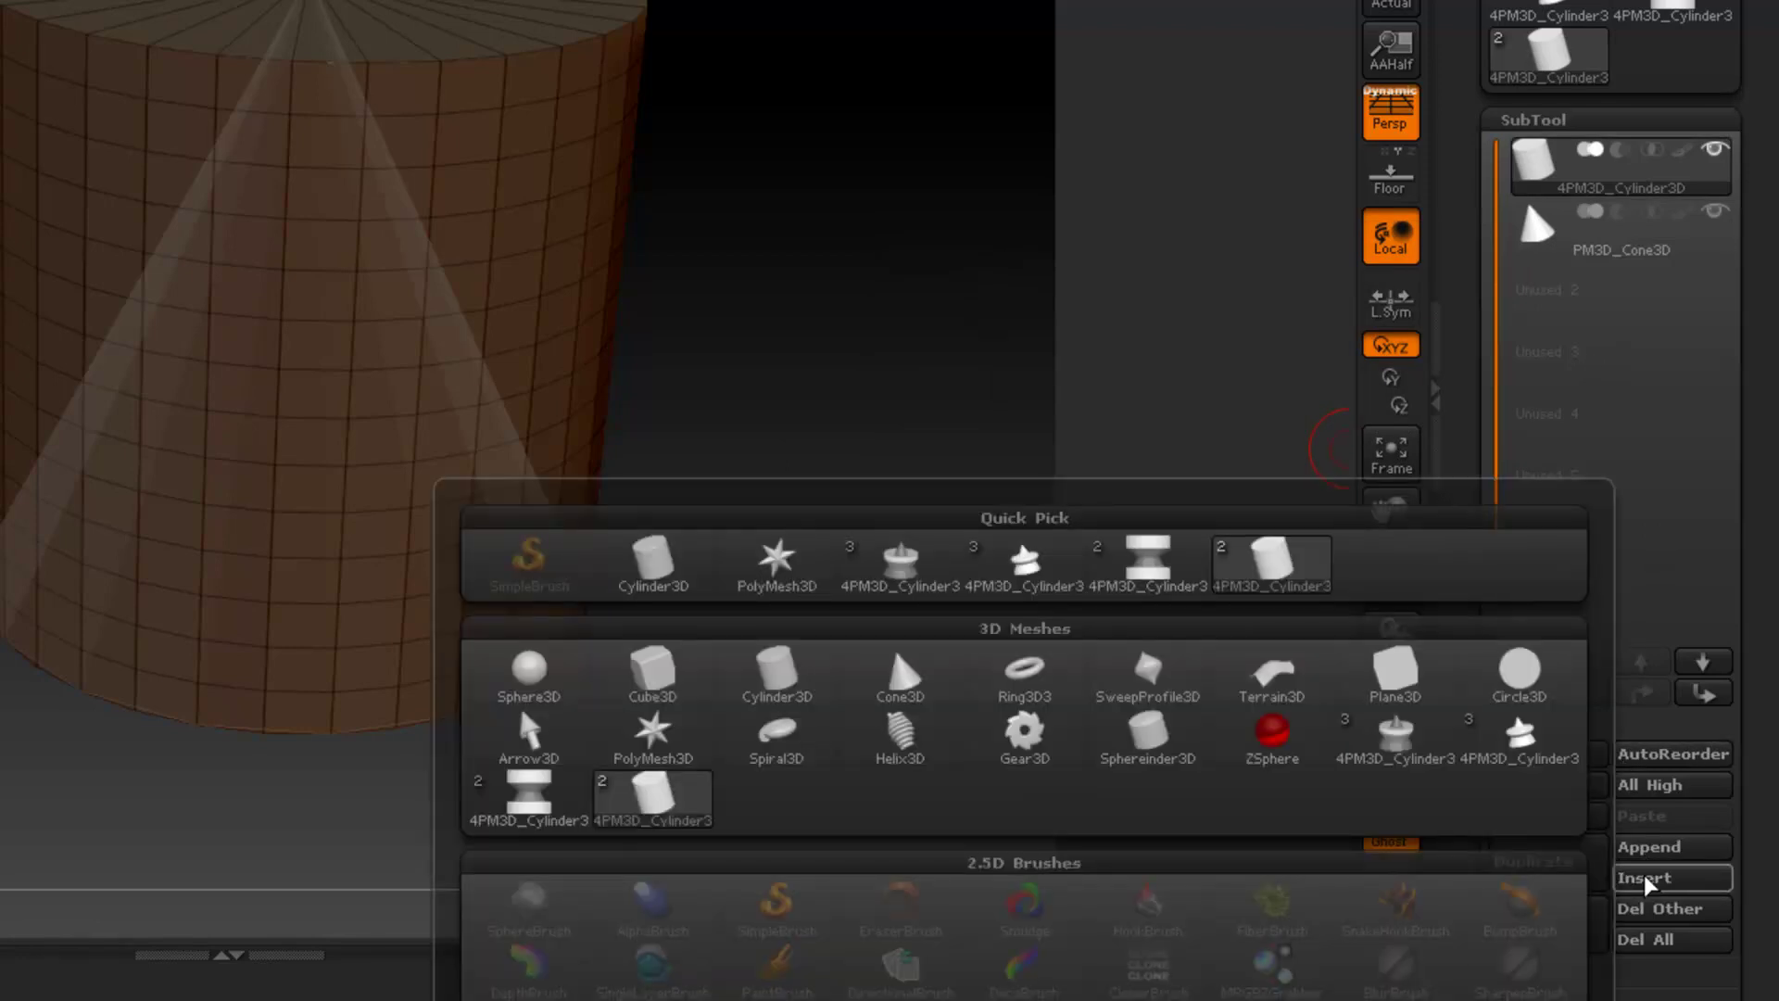
left_click(1020, 669)
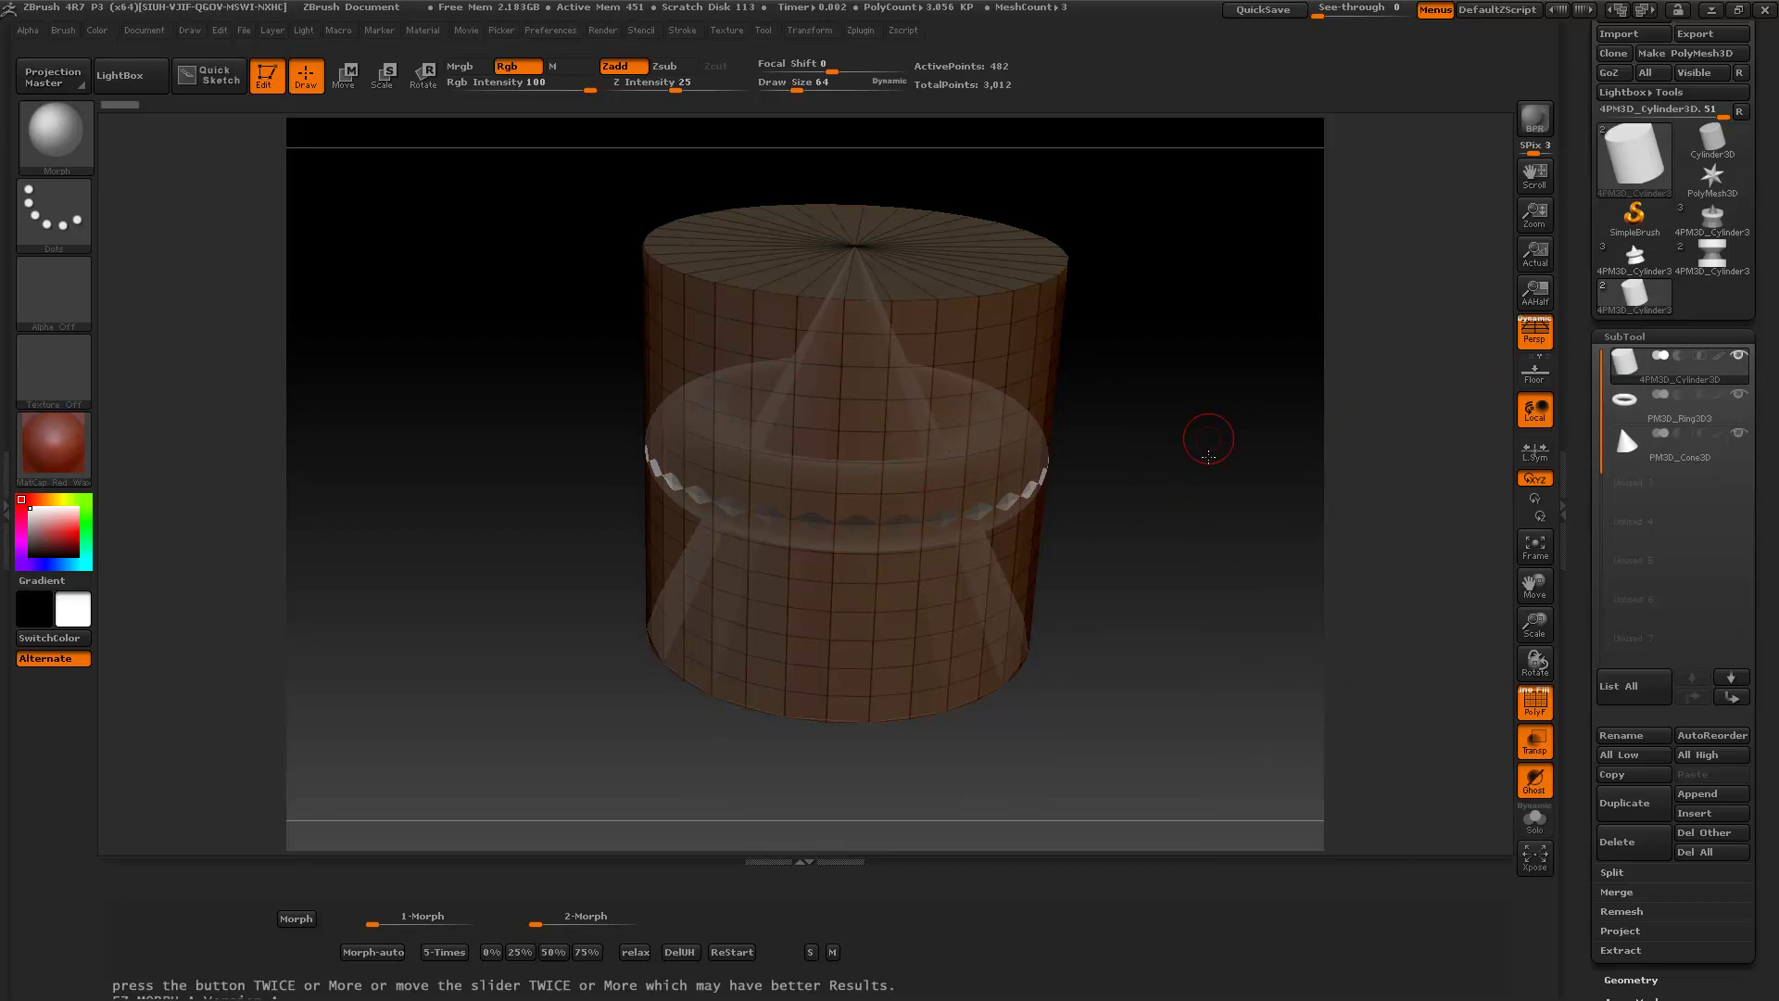
left_click_drag(1208, 432, 1209, 477)
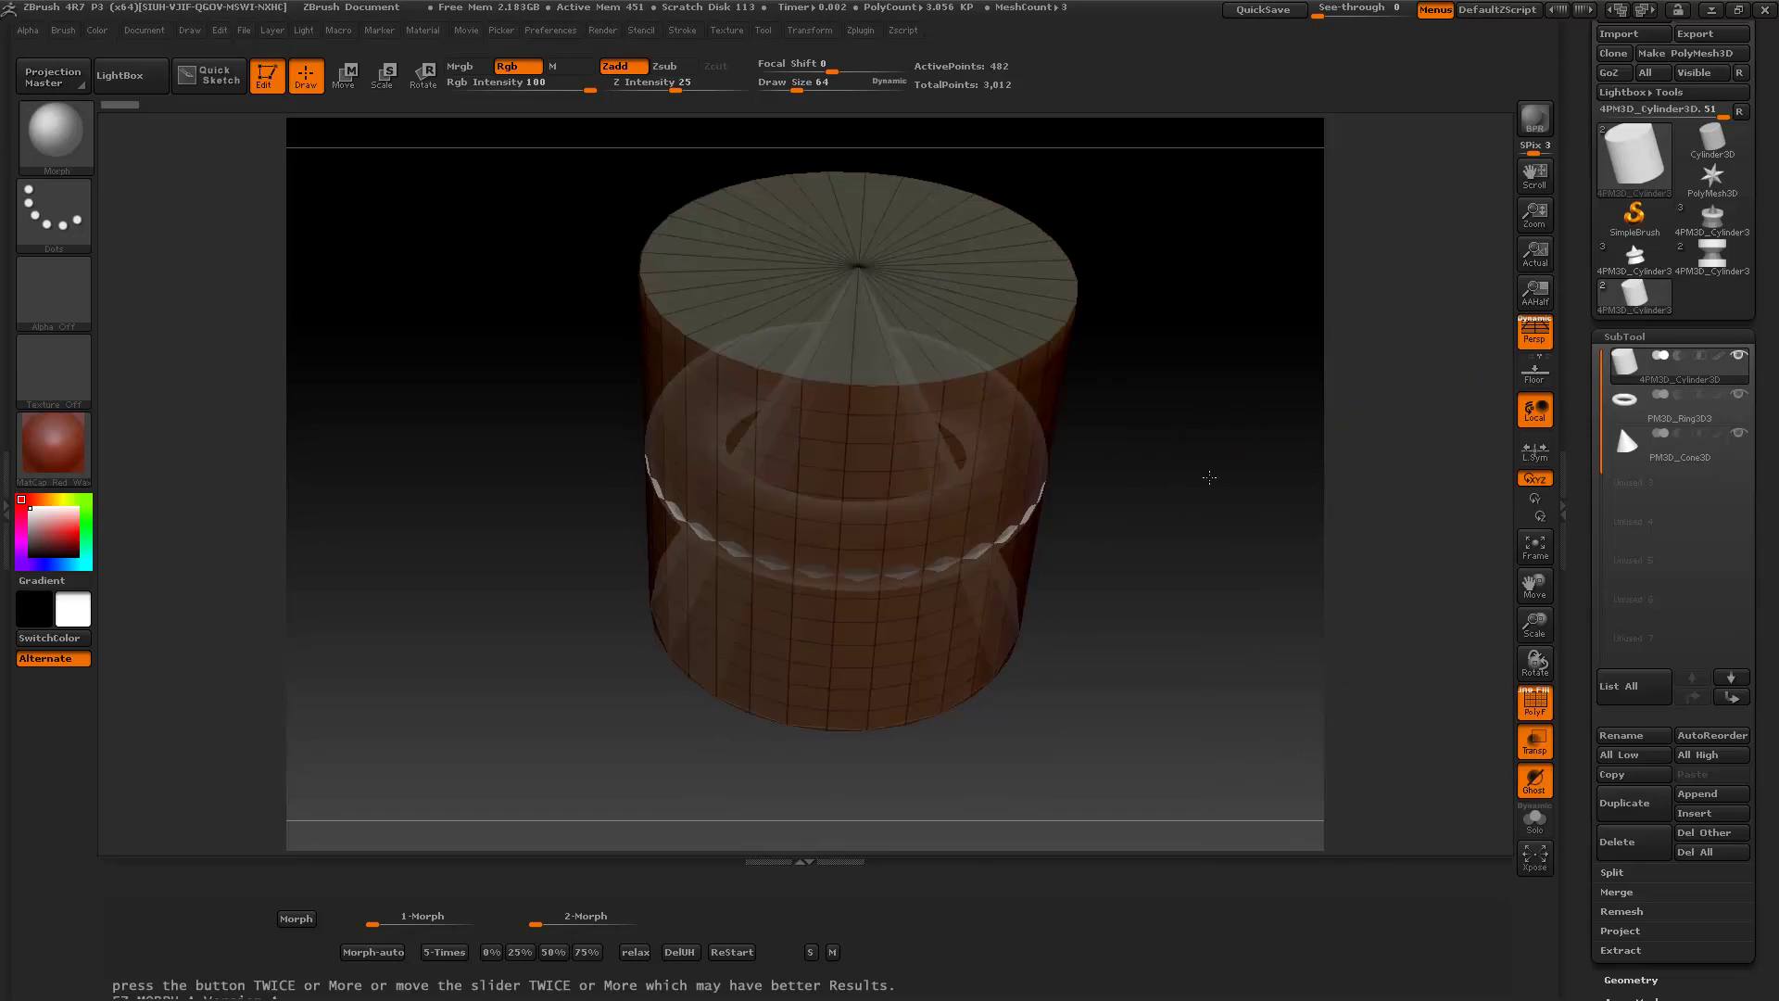
Step: Run Morph on the cylinder three times to shape it toward the combined ring and cone
left_click(295, 918)
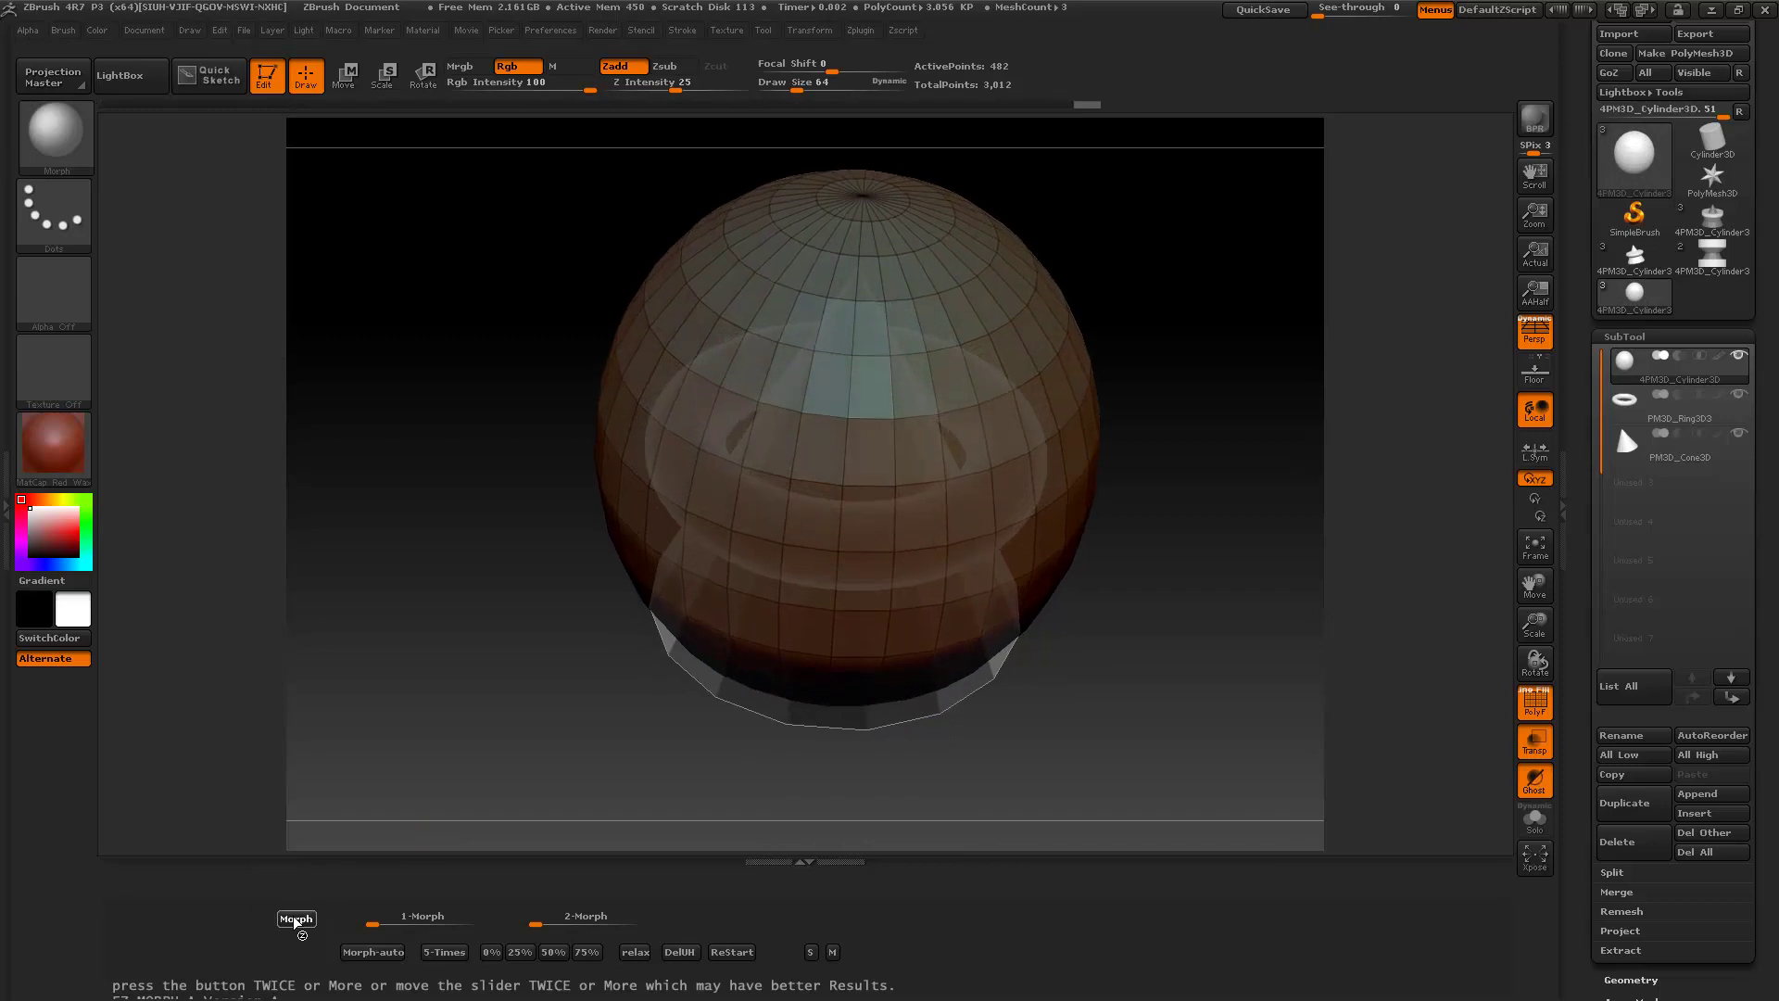
mouse_move(405, 697)
left_mouse_down()
mouse_move(417, 608)
mouse_move(386, 711)
left_mouse_up()
left_click(295, 918)
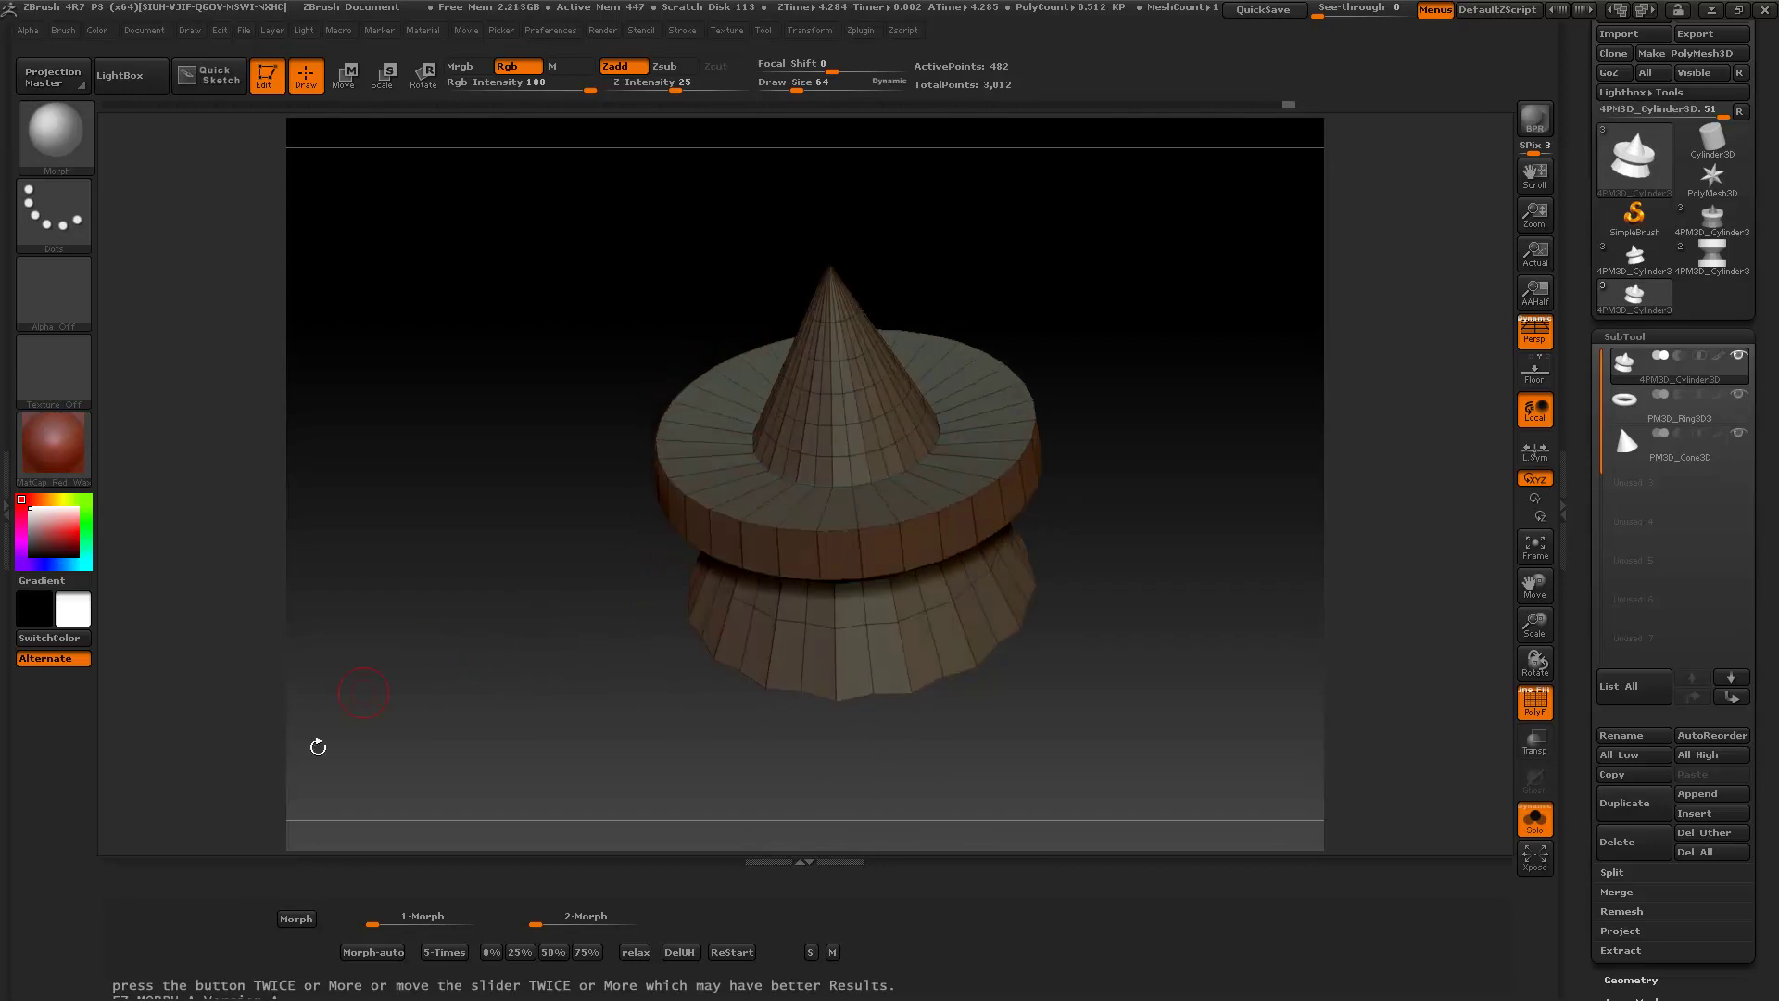
left_click(297, 918)
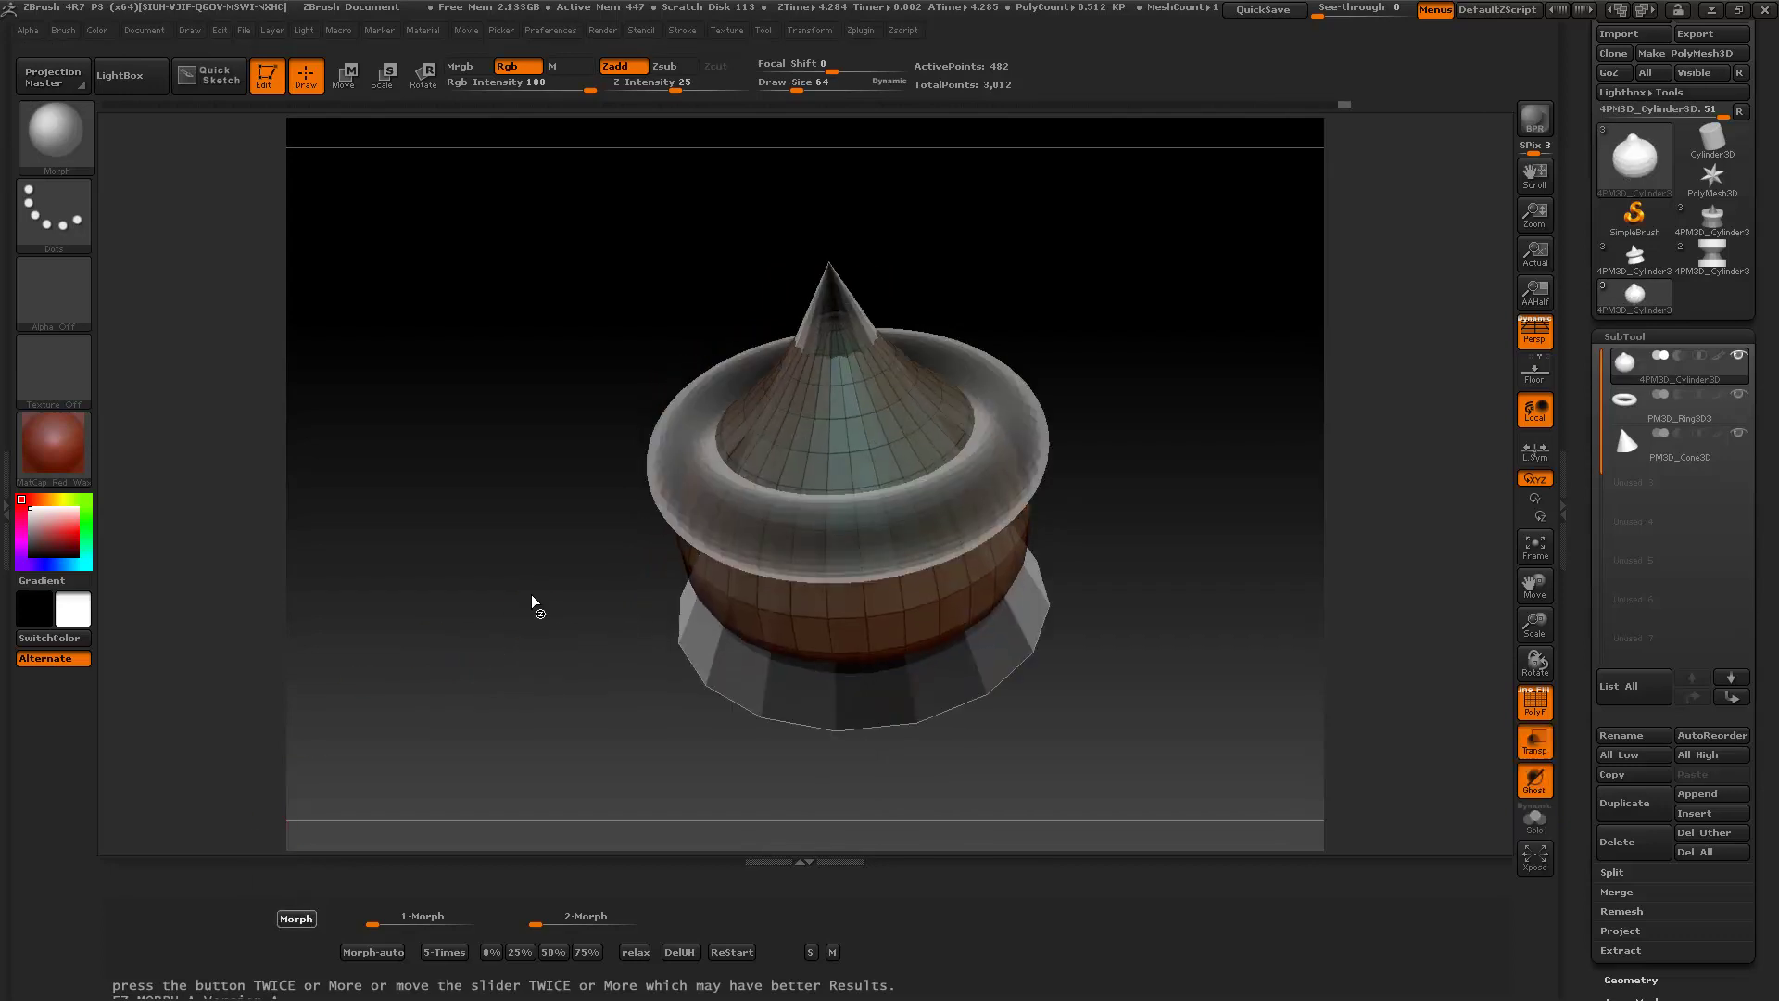
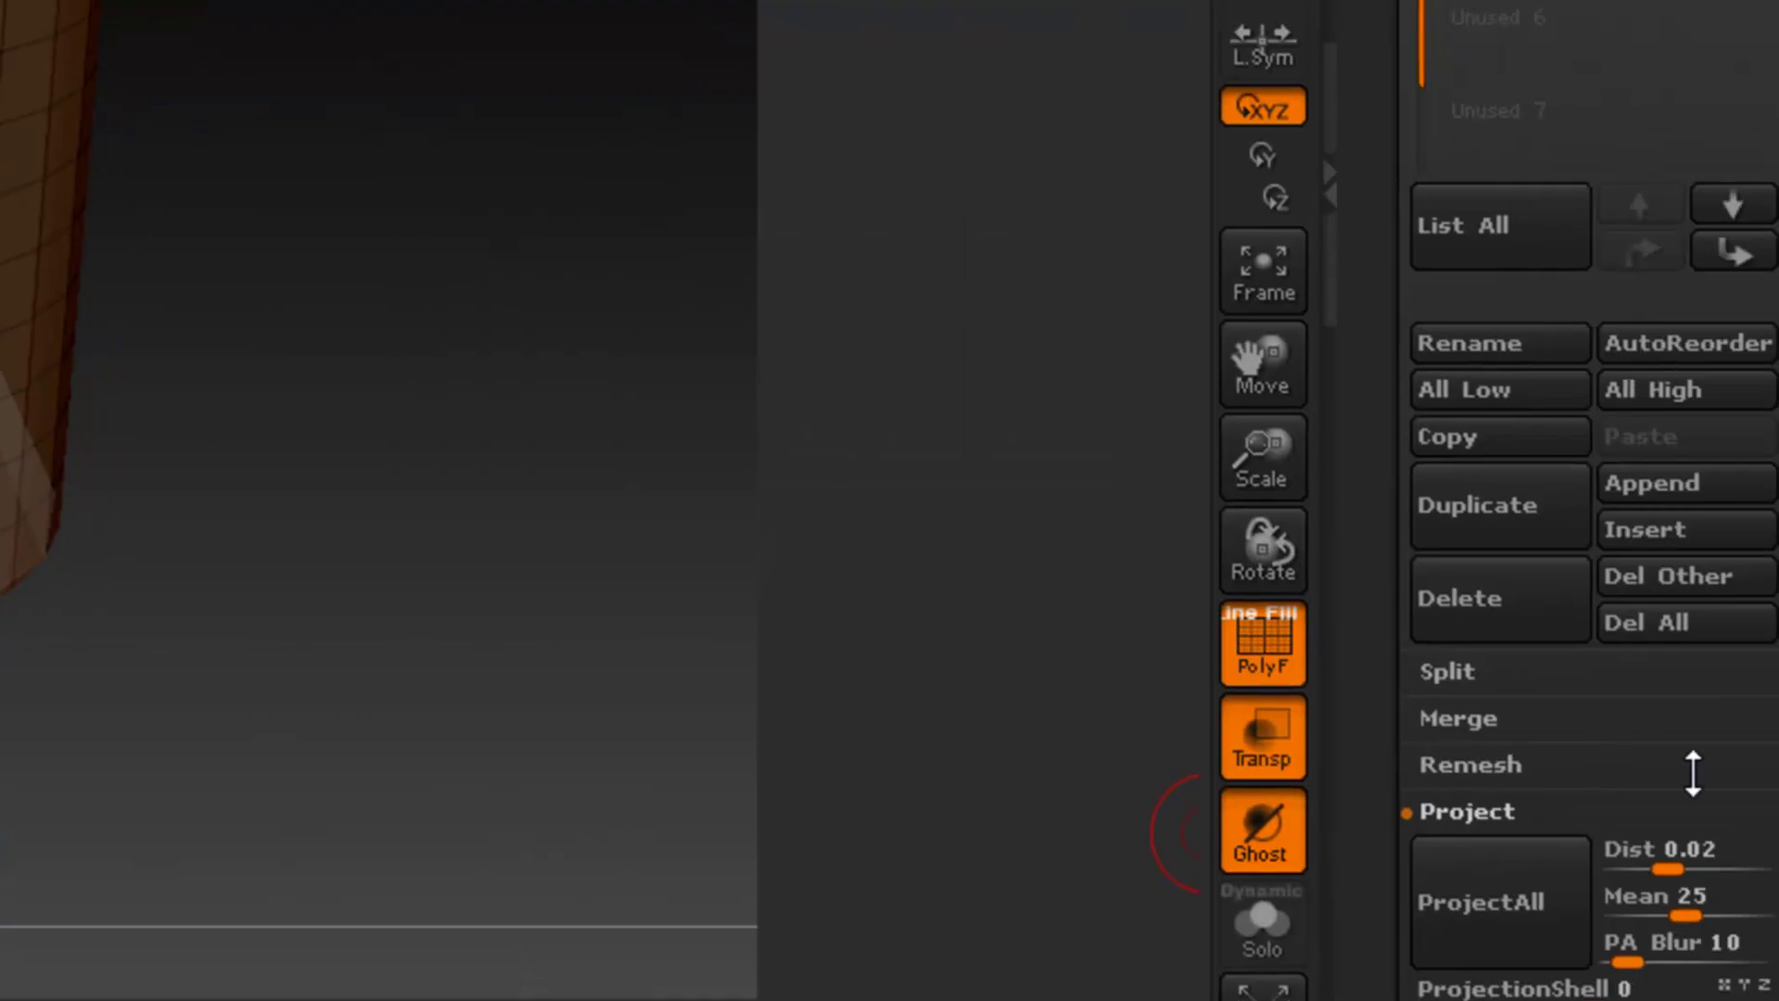
Step: Partly morph the cylinder toward the cone with the 1-Morph slider, comparing the projection Dist, and restore the cylinder with ReStart
left_click(1700, 850)
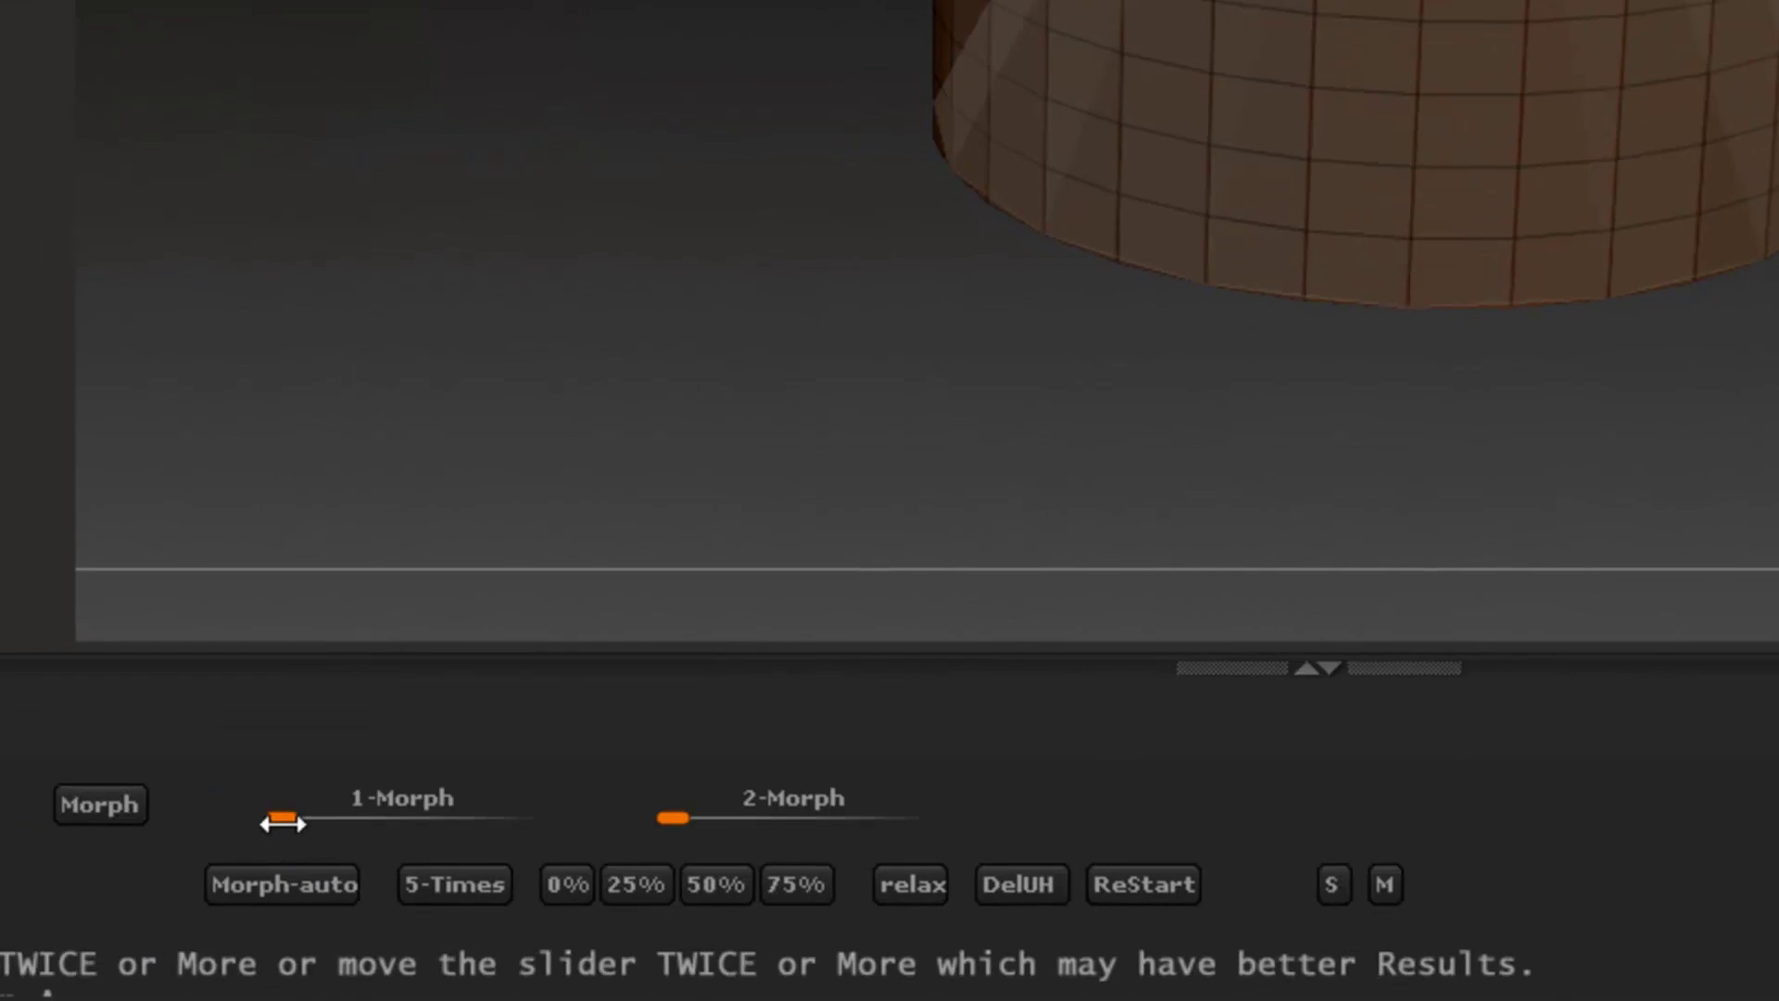
left_click(282, 809)
left_click_drag(302, 811, 310, 811)
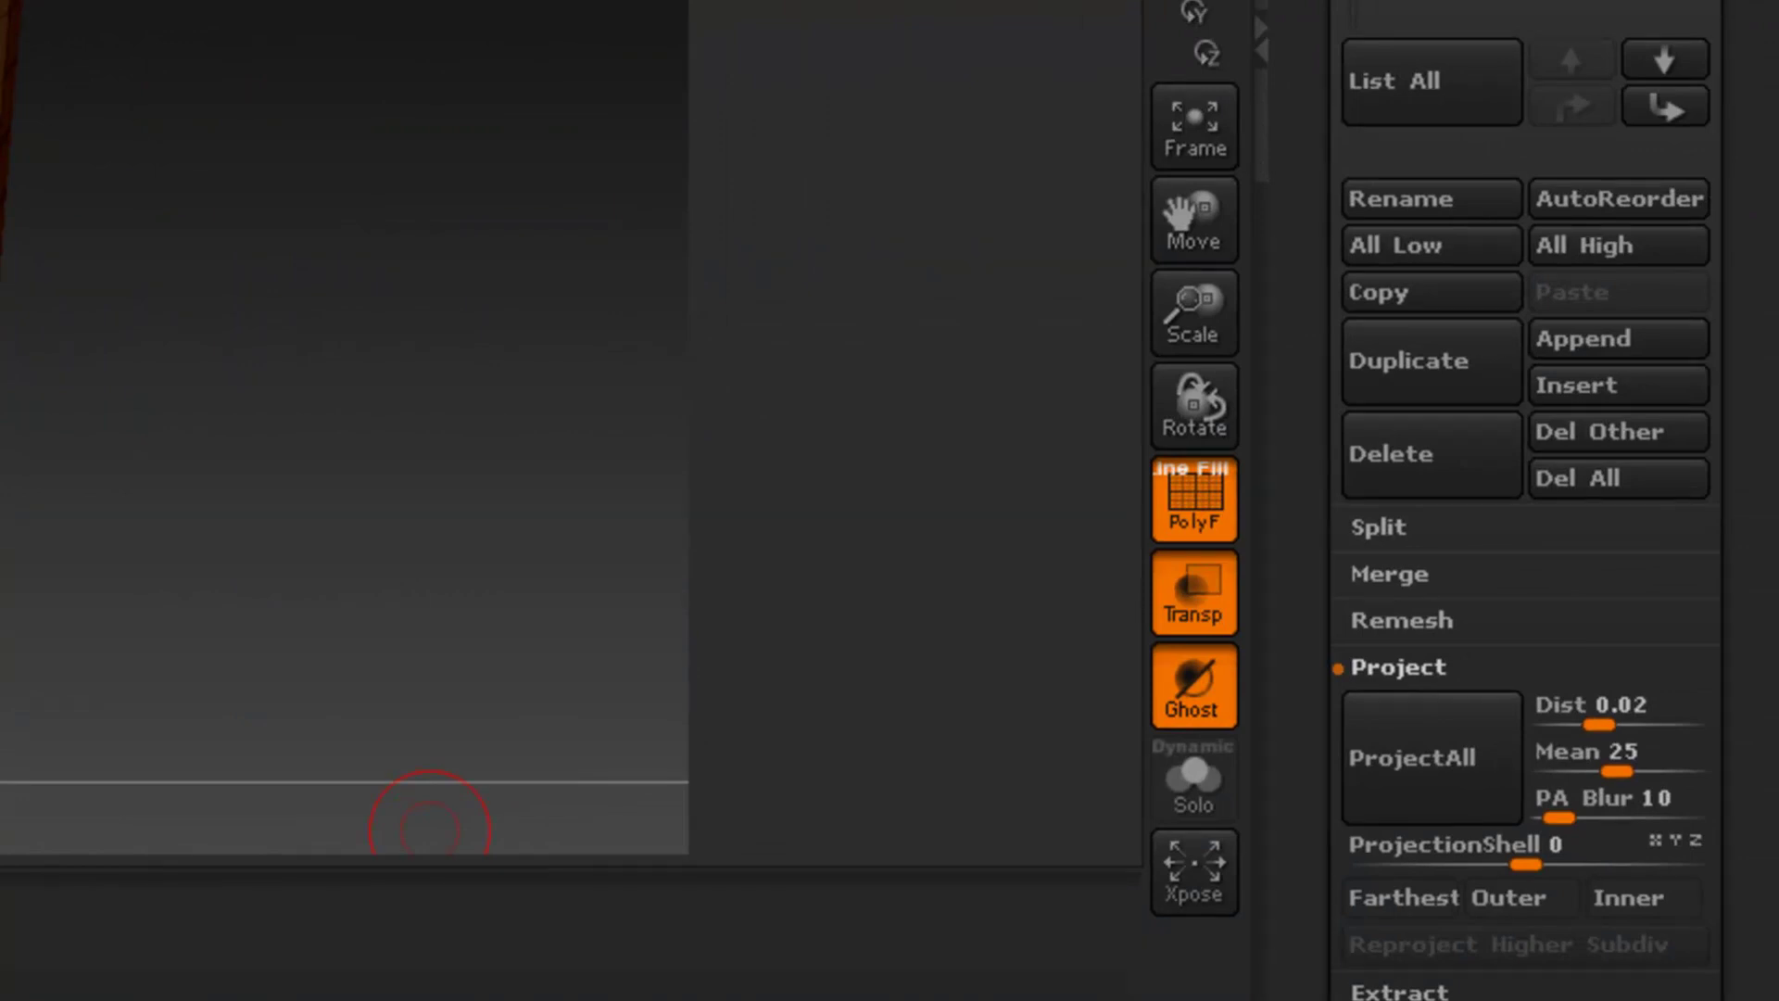
left_click_drag(1599, 724, 1604, 723)
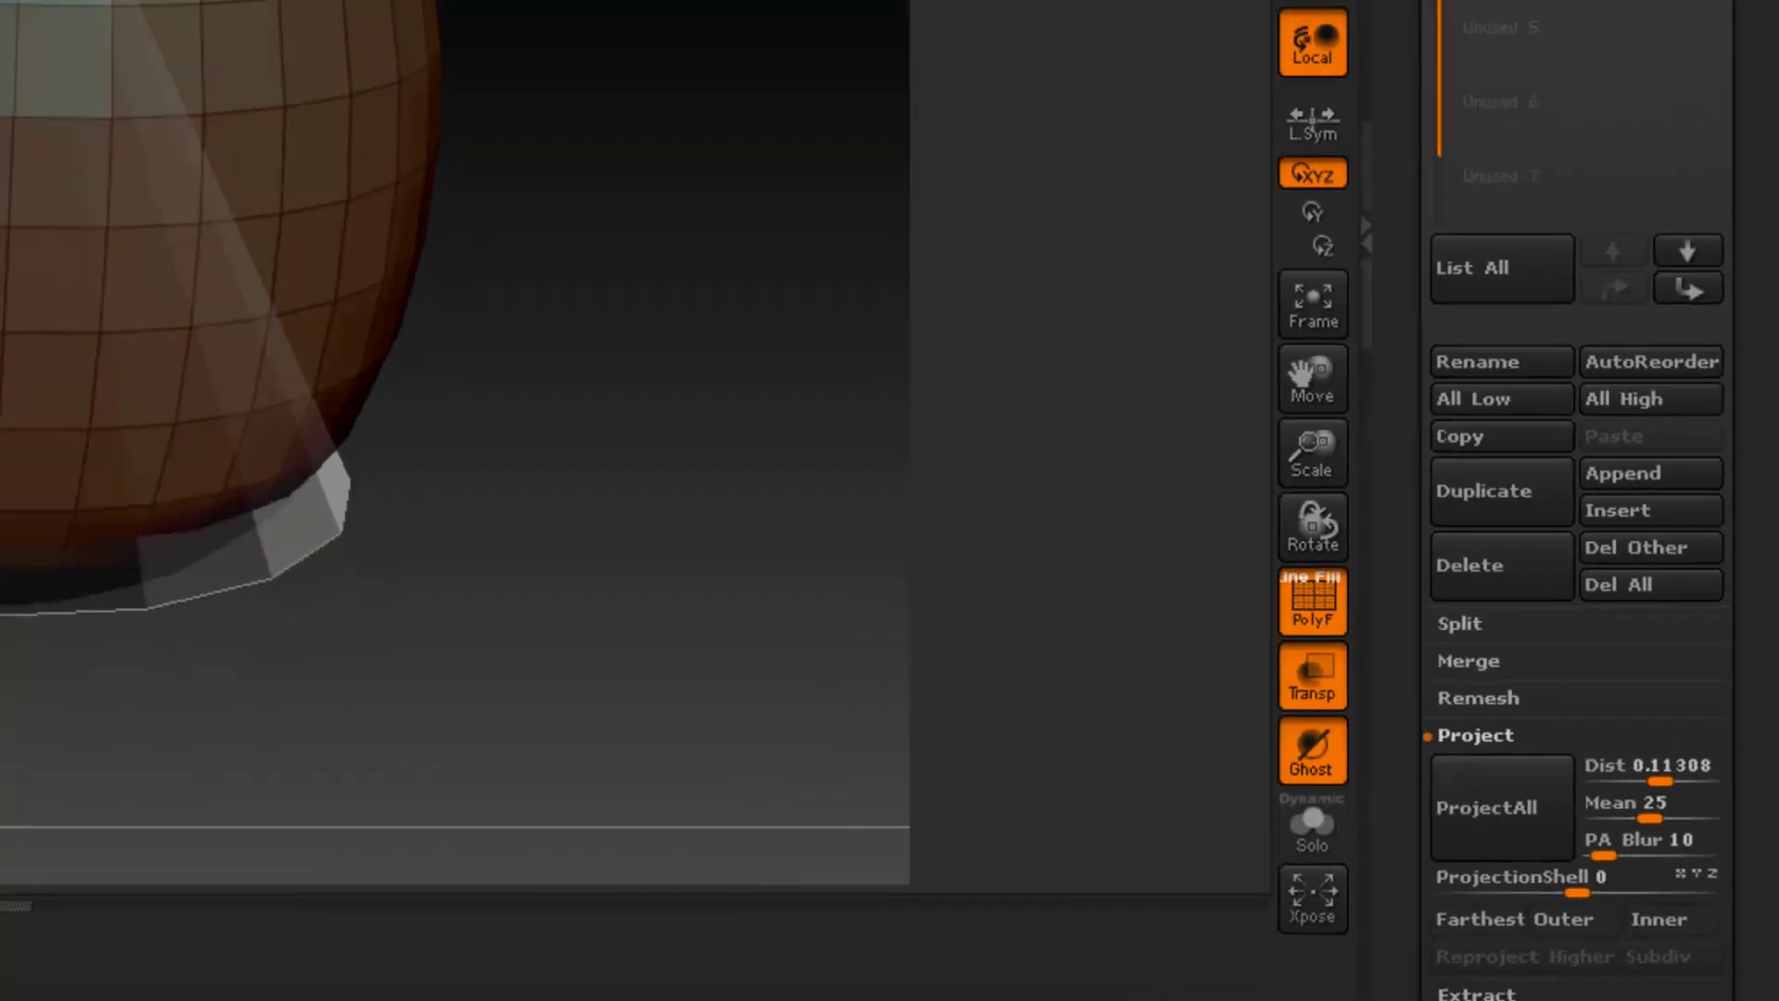
left_click_drag(1661, 781, 1663, 781)
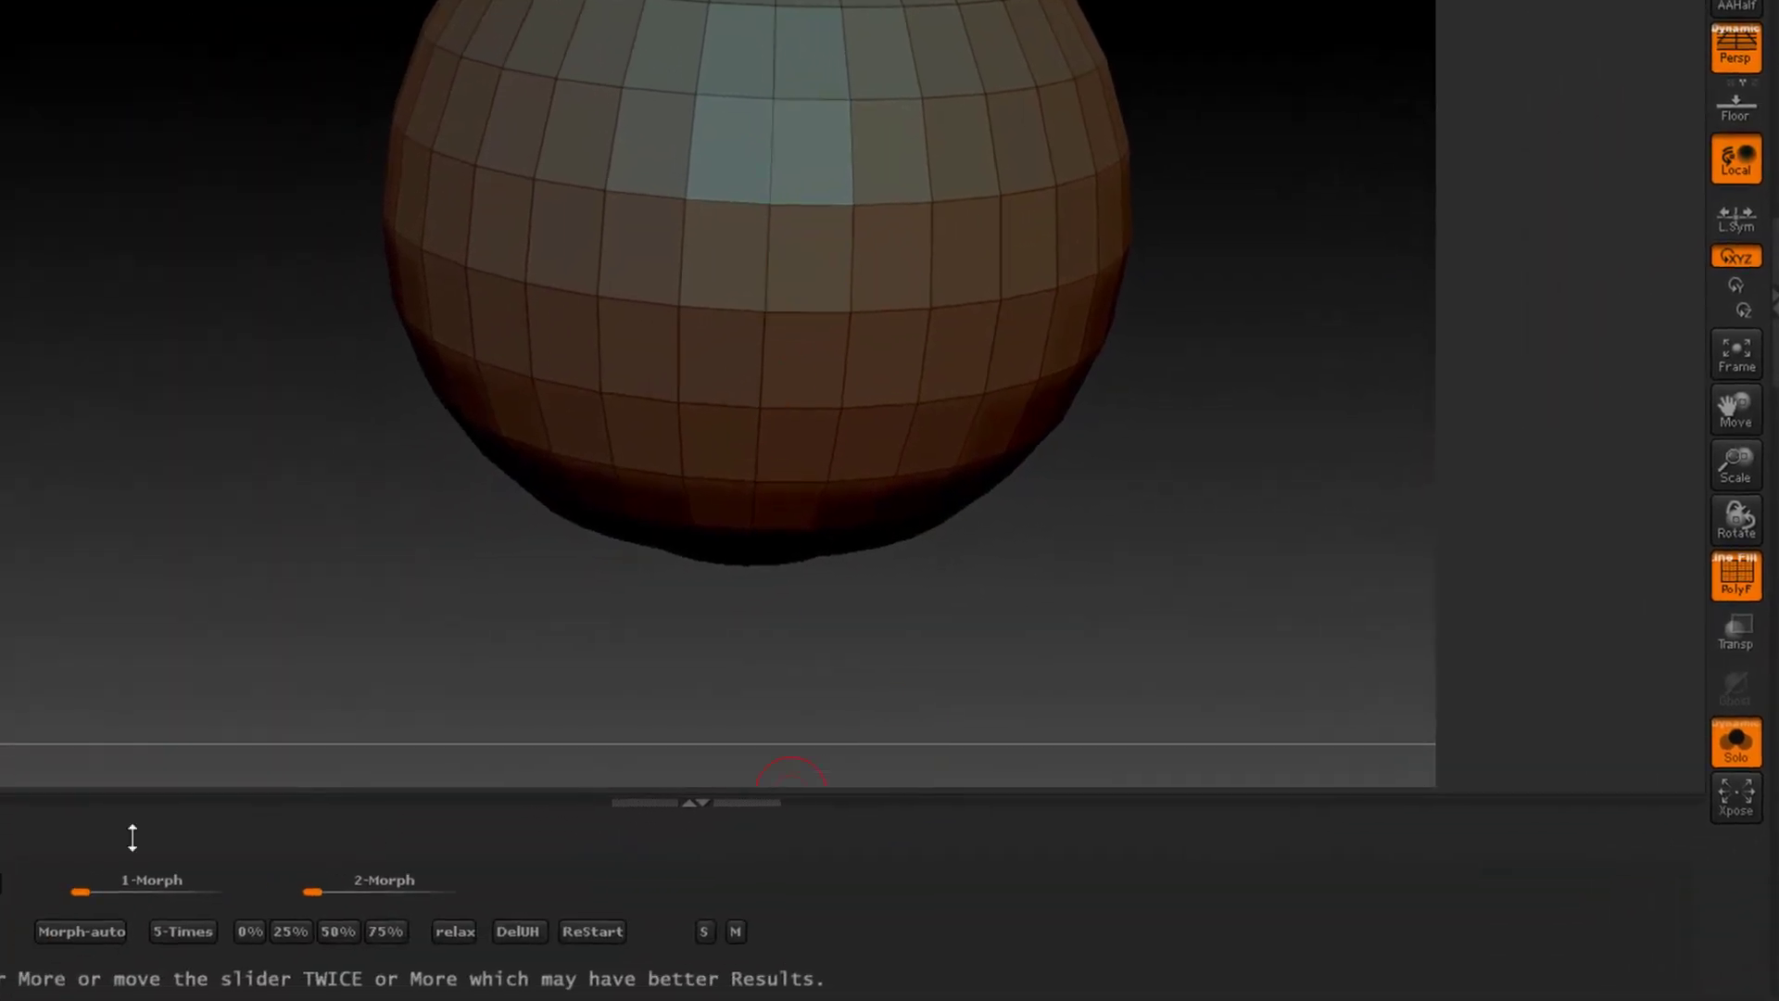
left_click(592, 934)
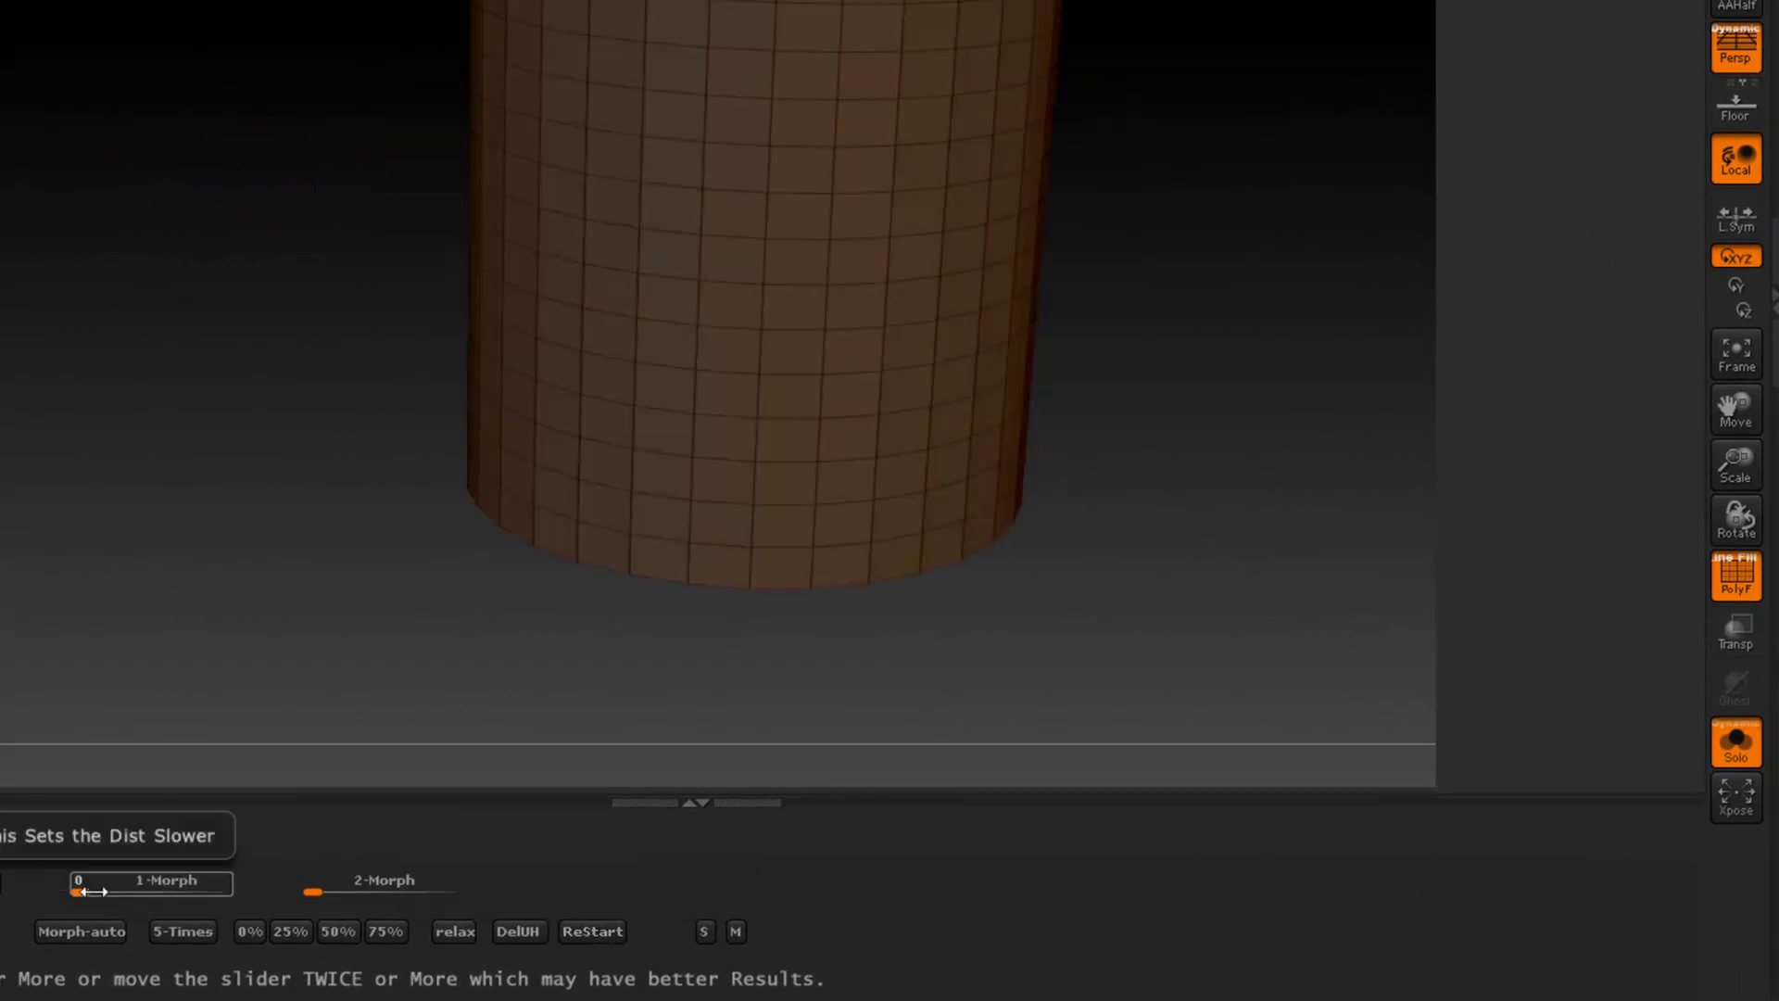
Step: Morph the cylinder into the cone with repeated 1-Morph adjustments, examine its undo stages, and restore the cylinder with ReStart
left_click(82, 886)
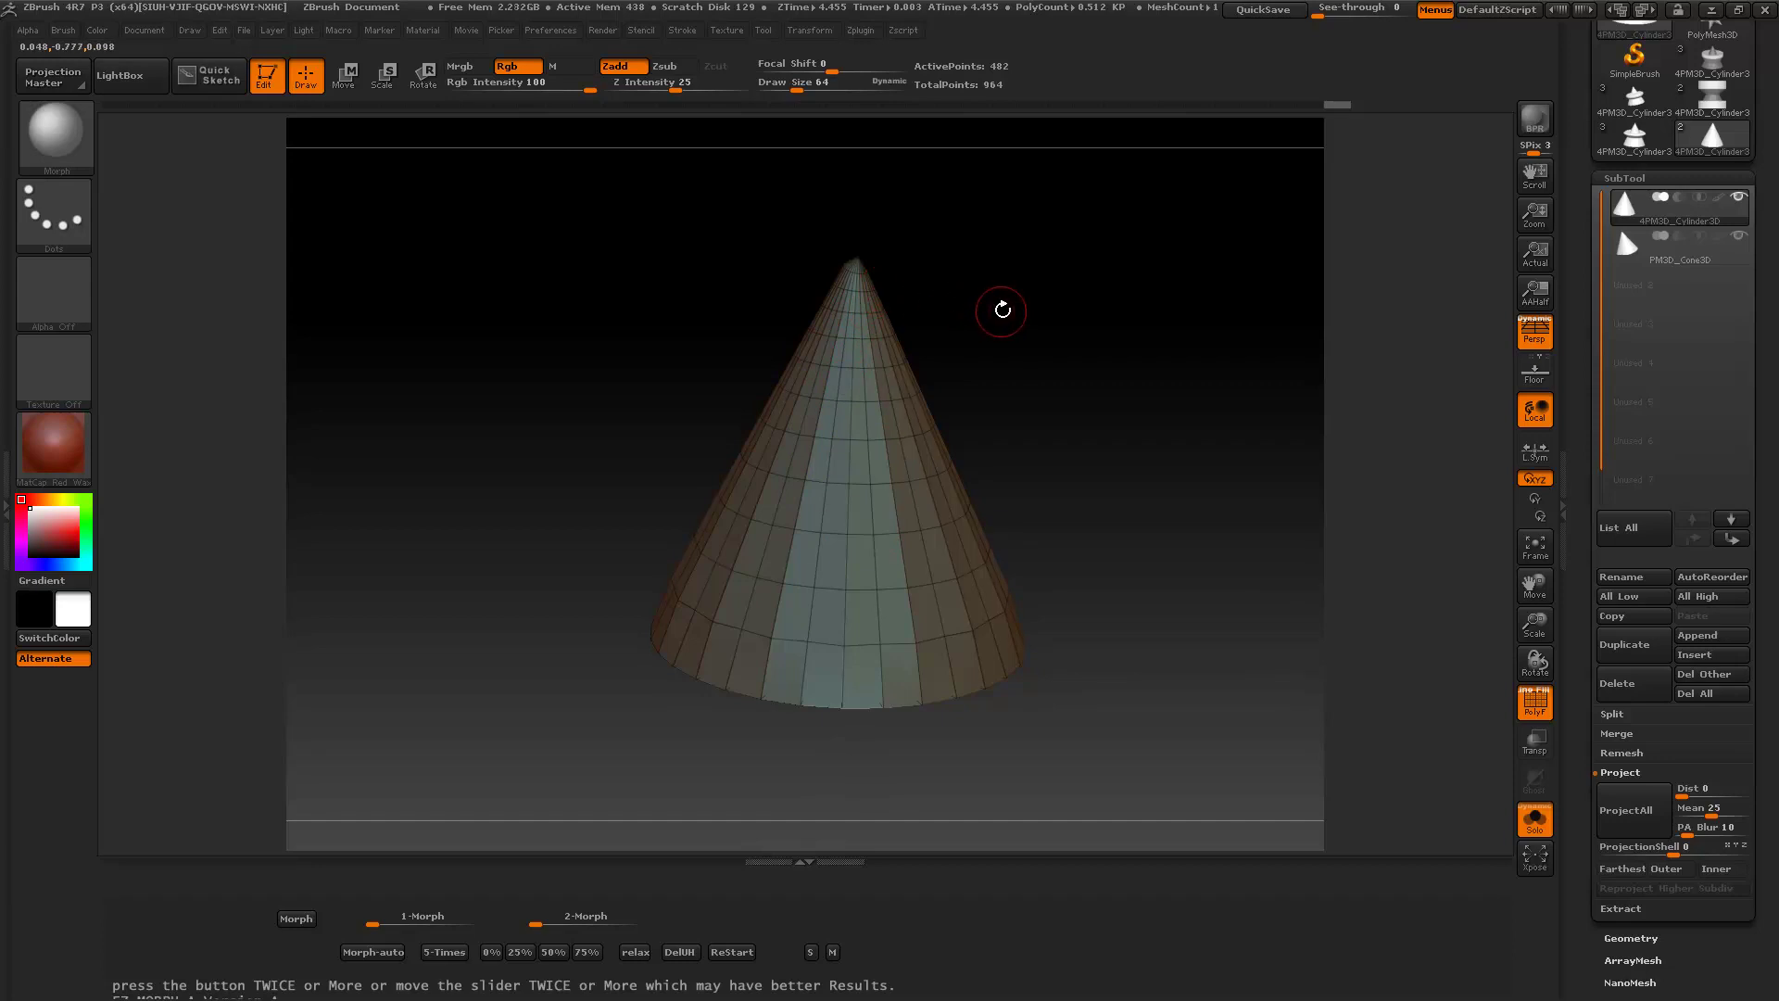
mouse_move(1003, 304)
left_mouse_down()
mouse_move(1031, 402)
mouse_move(1003, 350)
left_mouse_up()
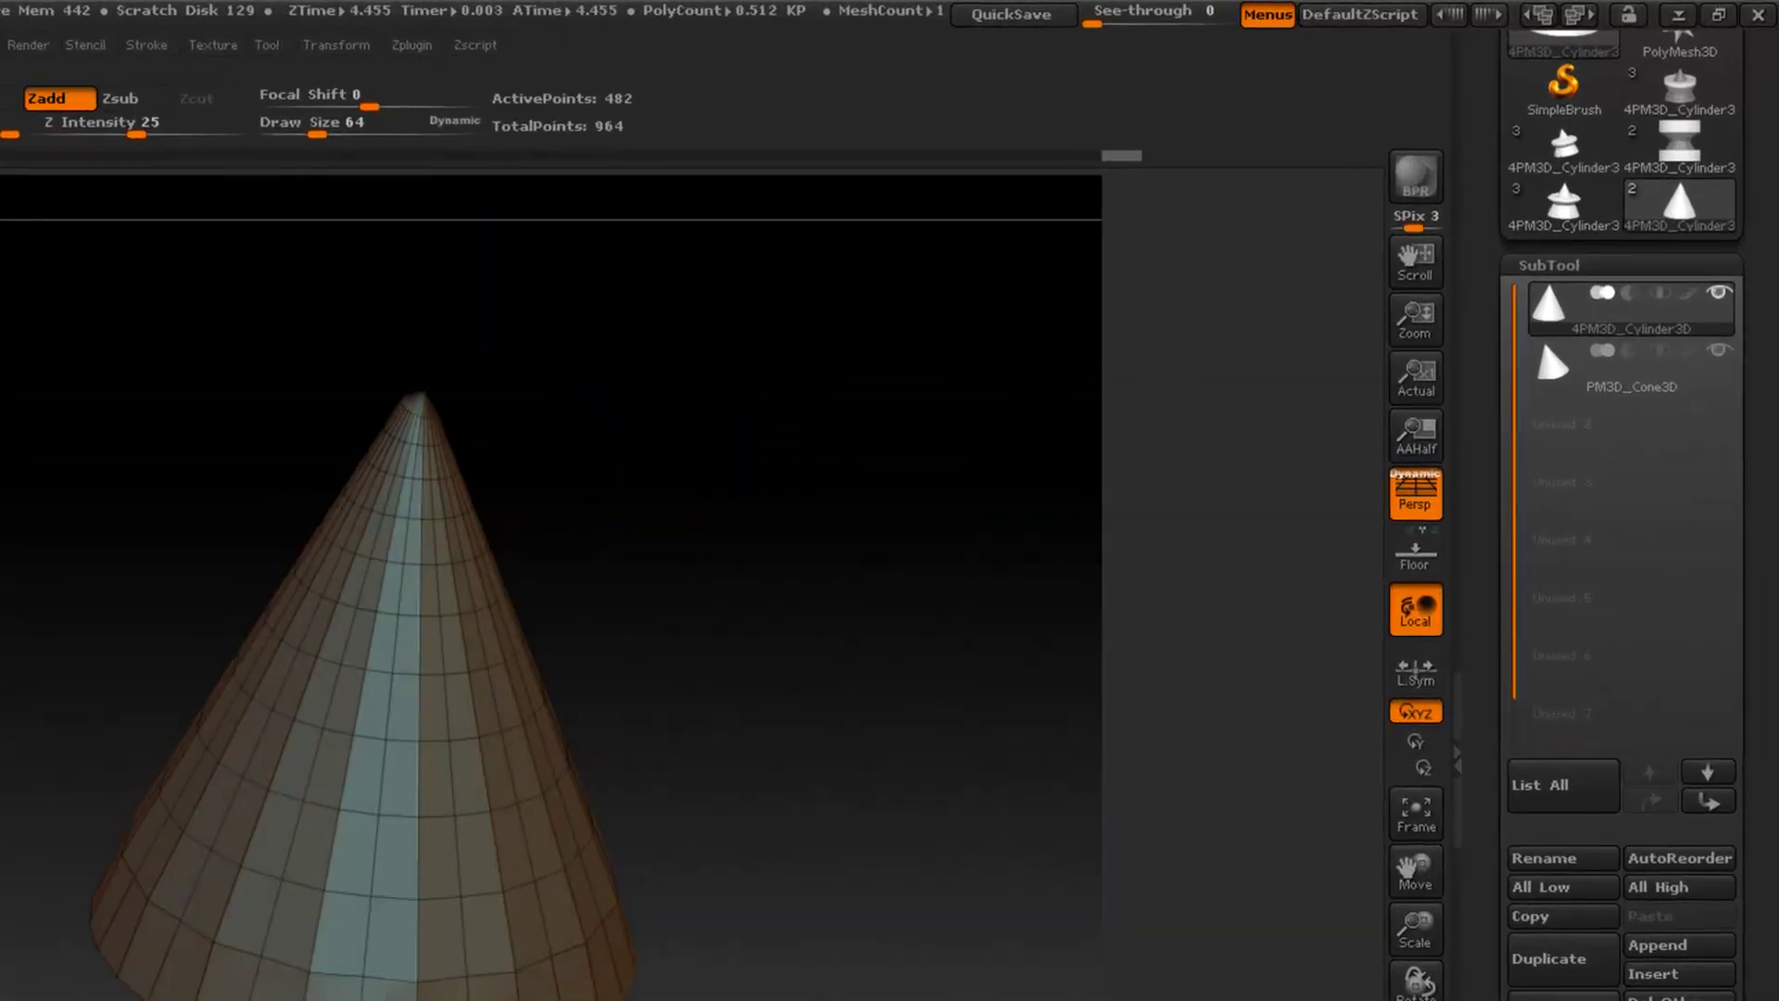
key("ctrl+z")
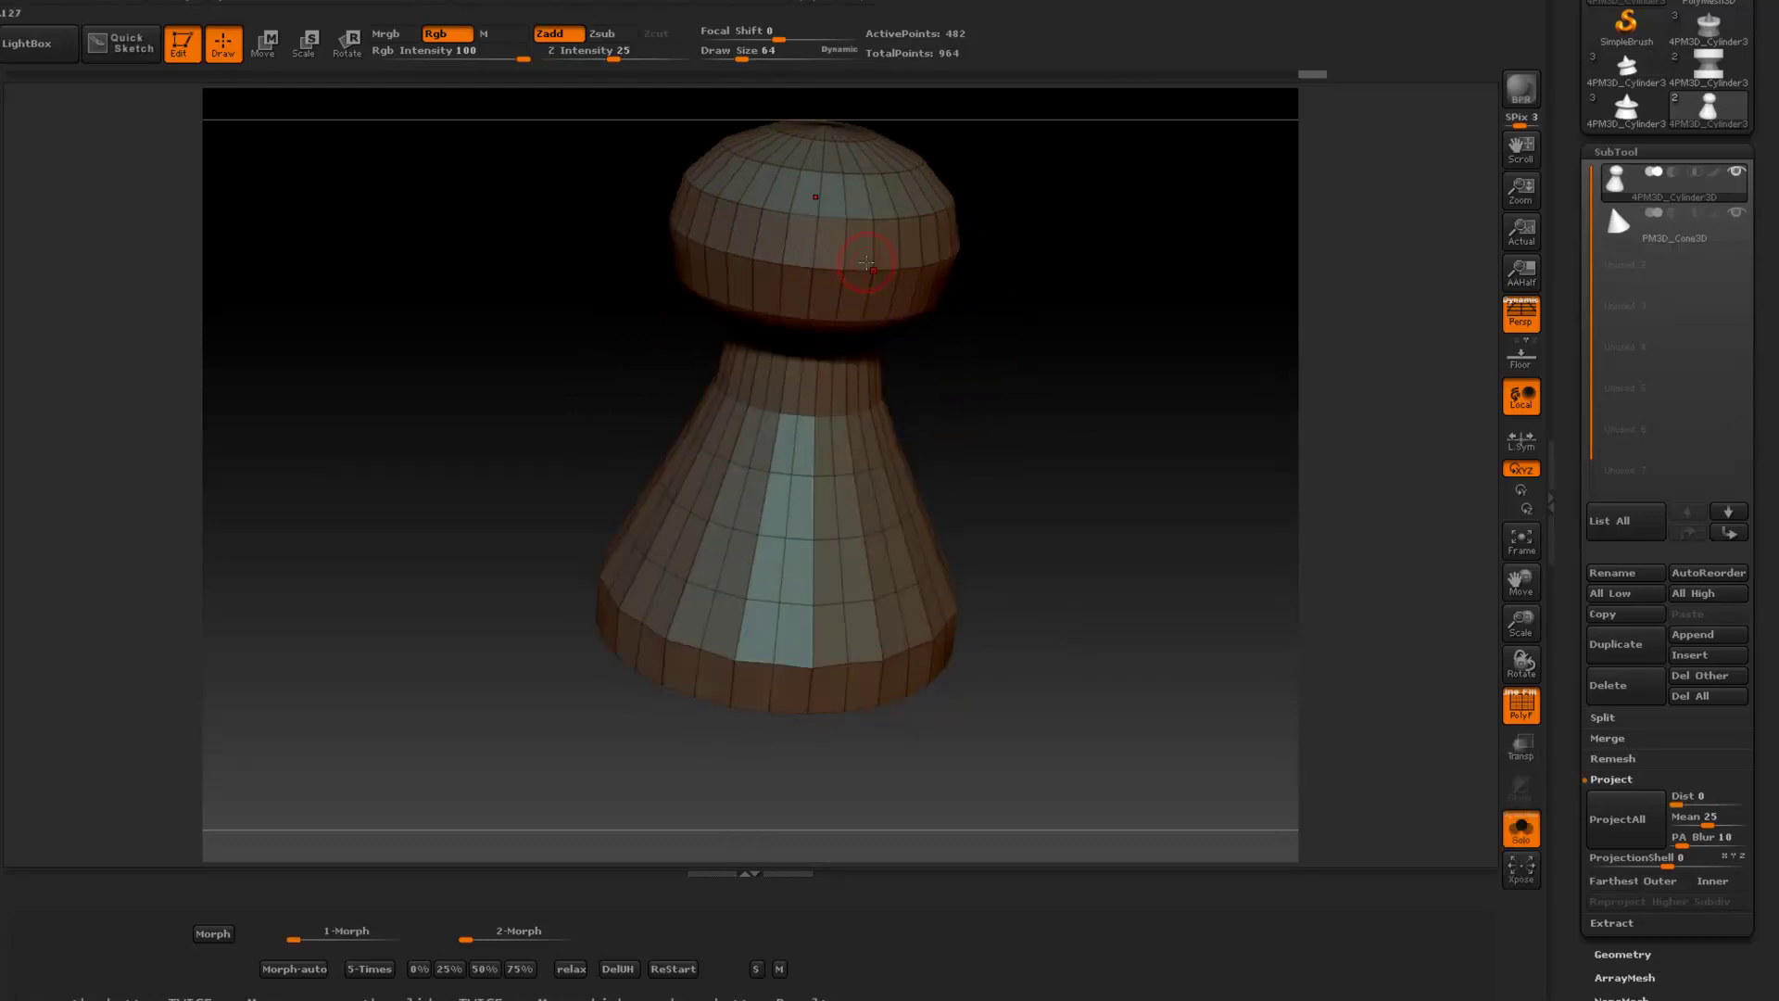
left_click_drag(295, 941, 296, 933)
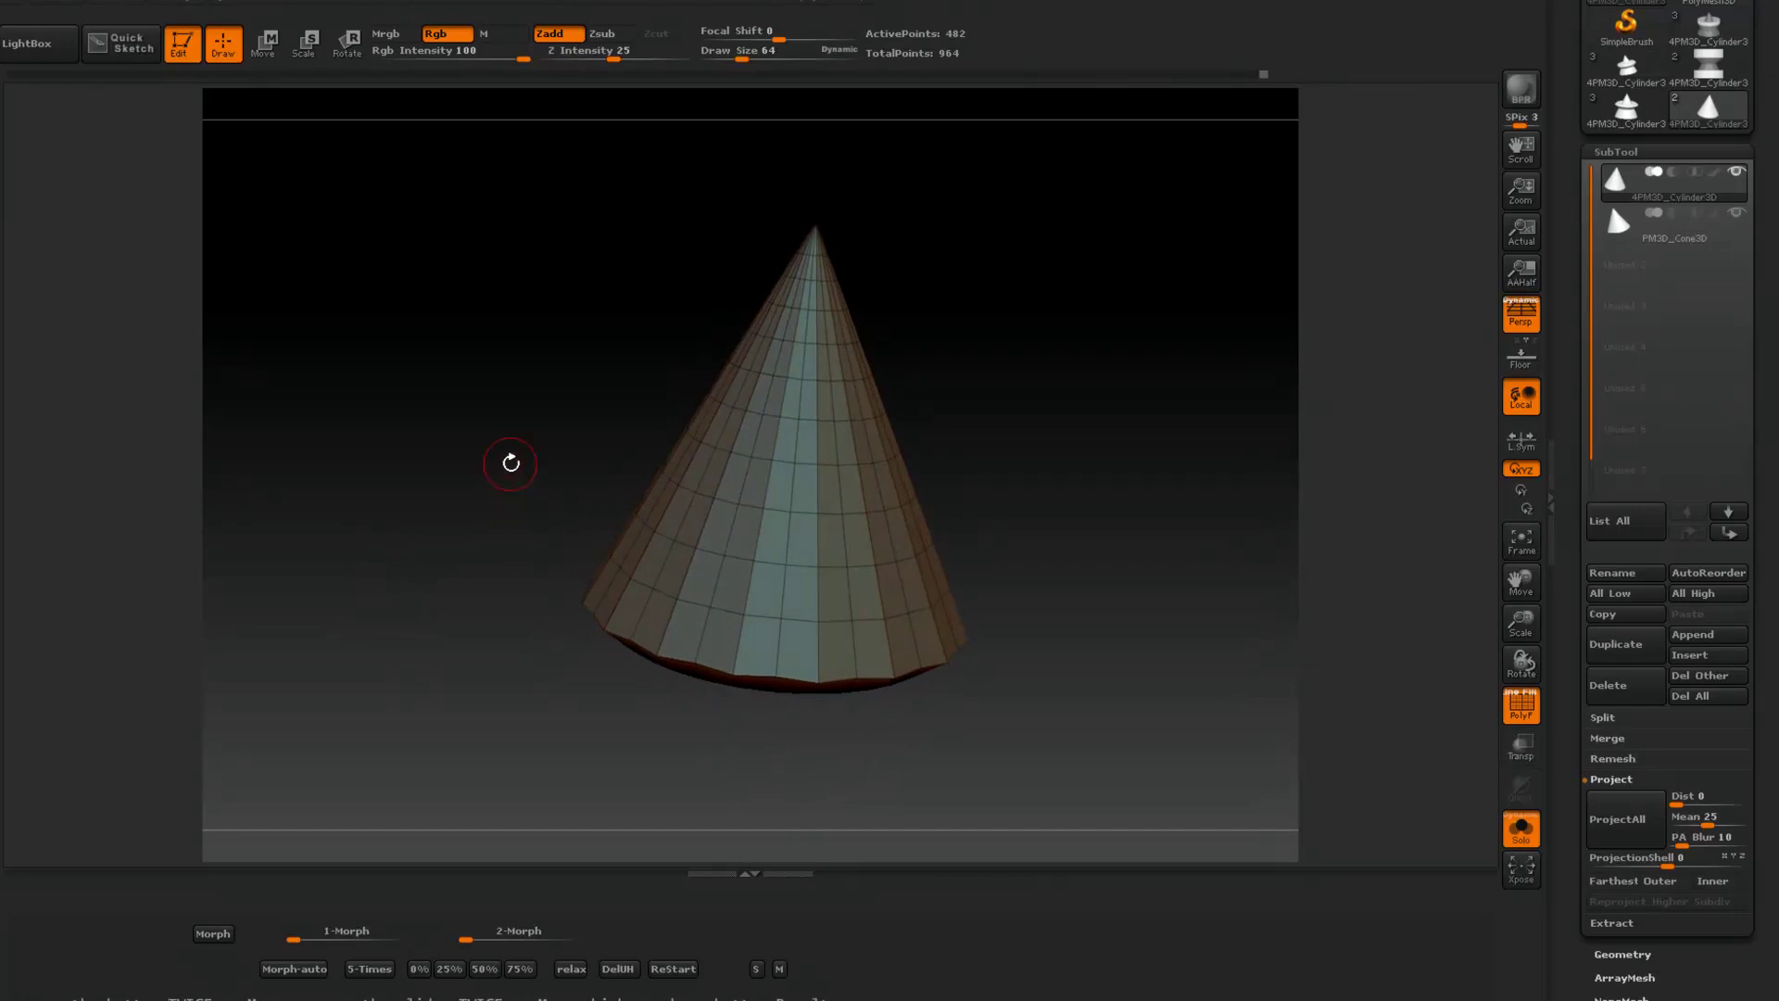
left_click(673, 969)
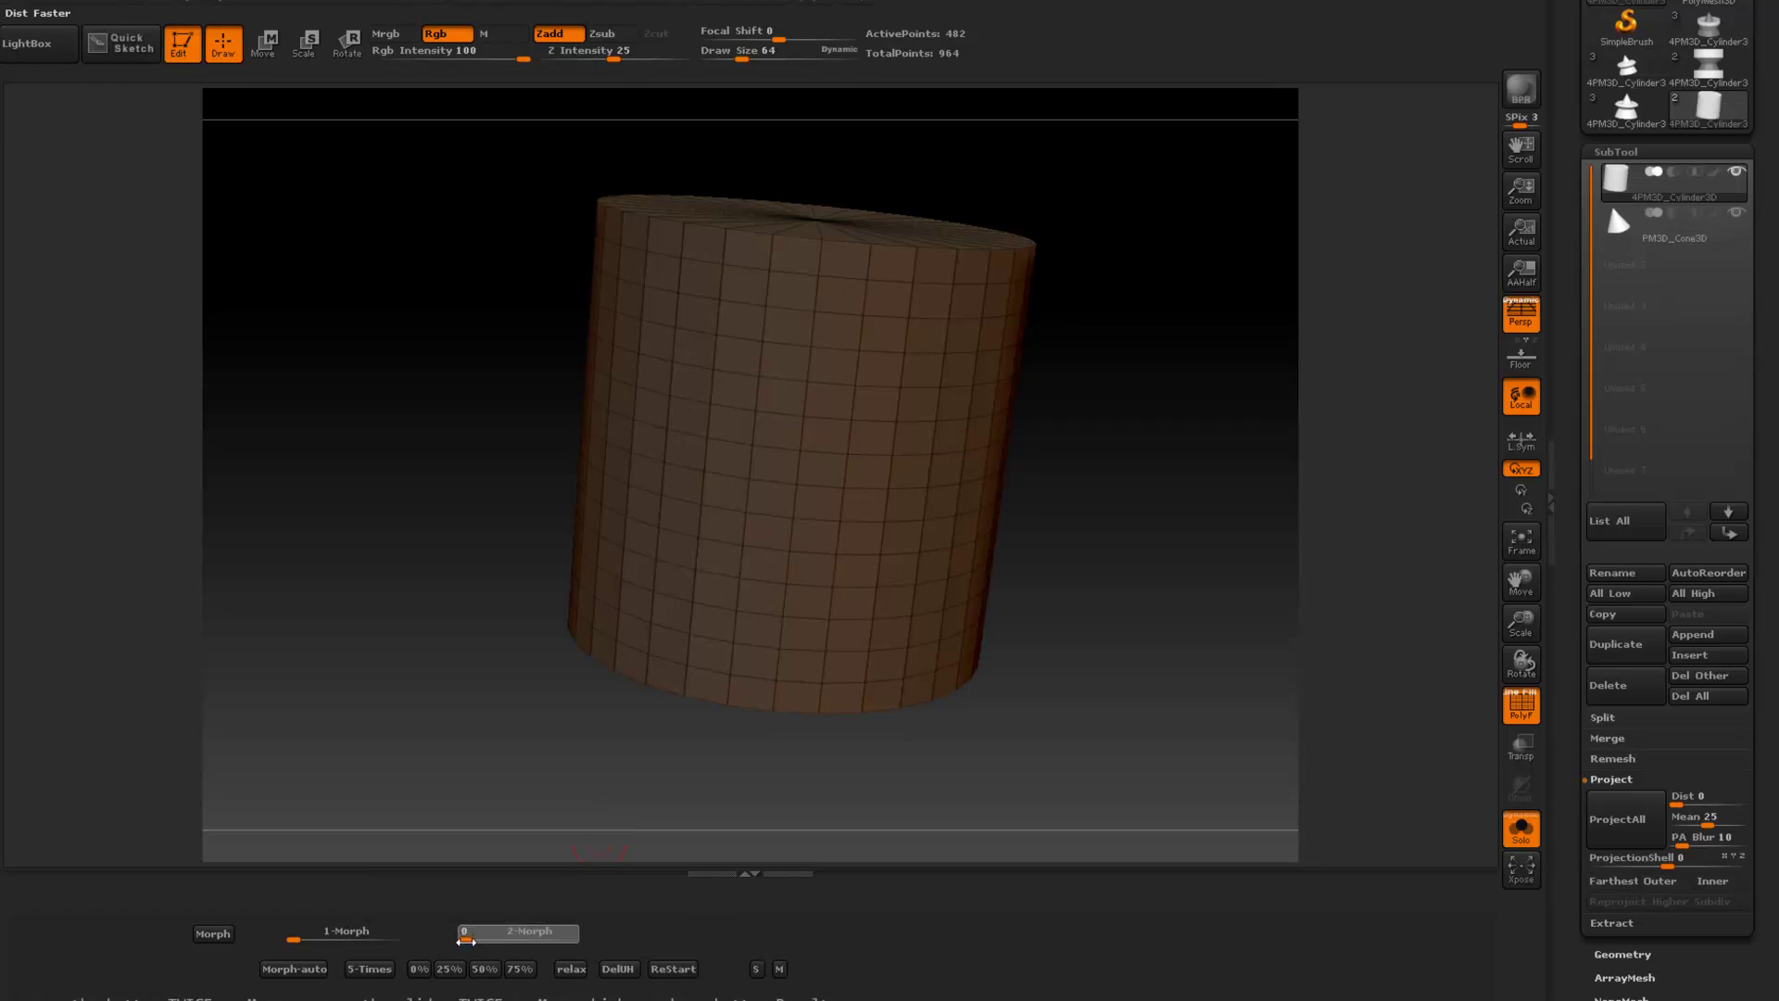
Step: Morph the cylinder into the cone with the faster 2-Morph slider, restore it with ReStart, and morph it with 2-Morph again
left_click(468, 941)
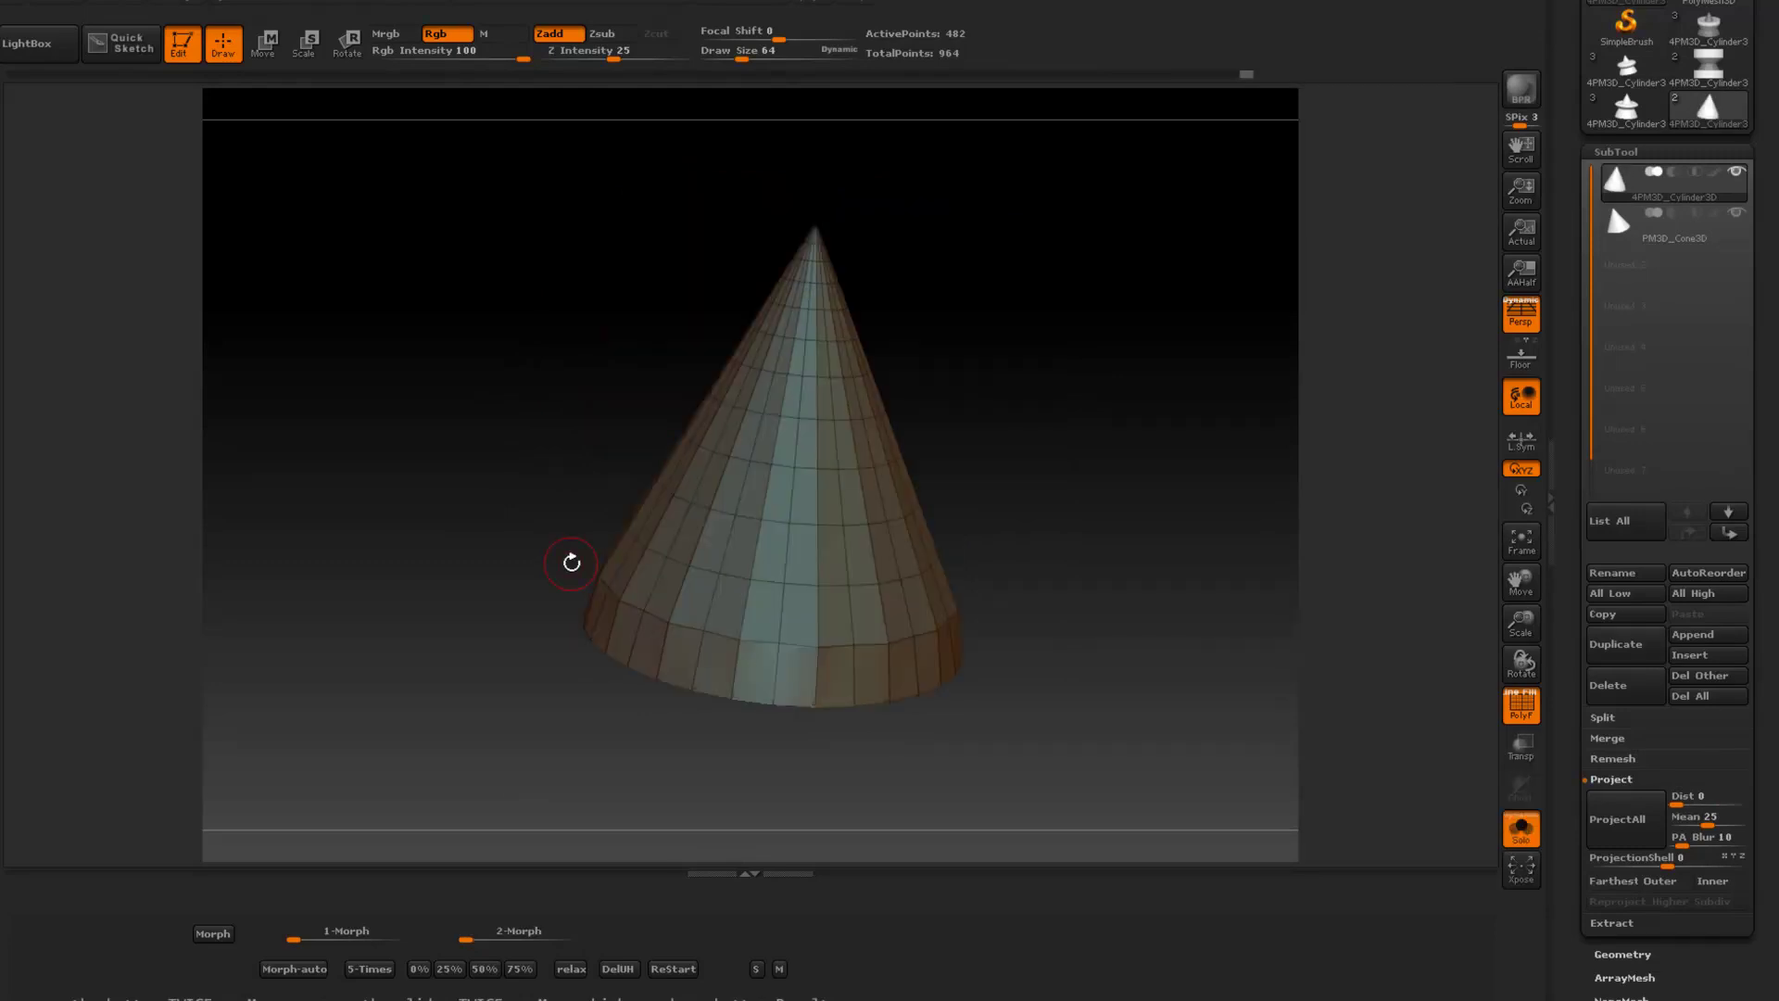
left_click(669, 968)
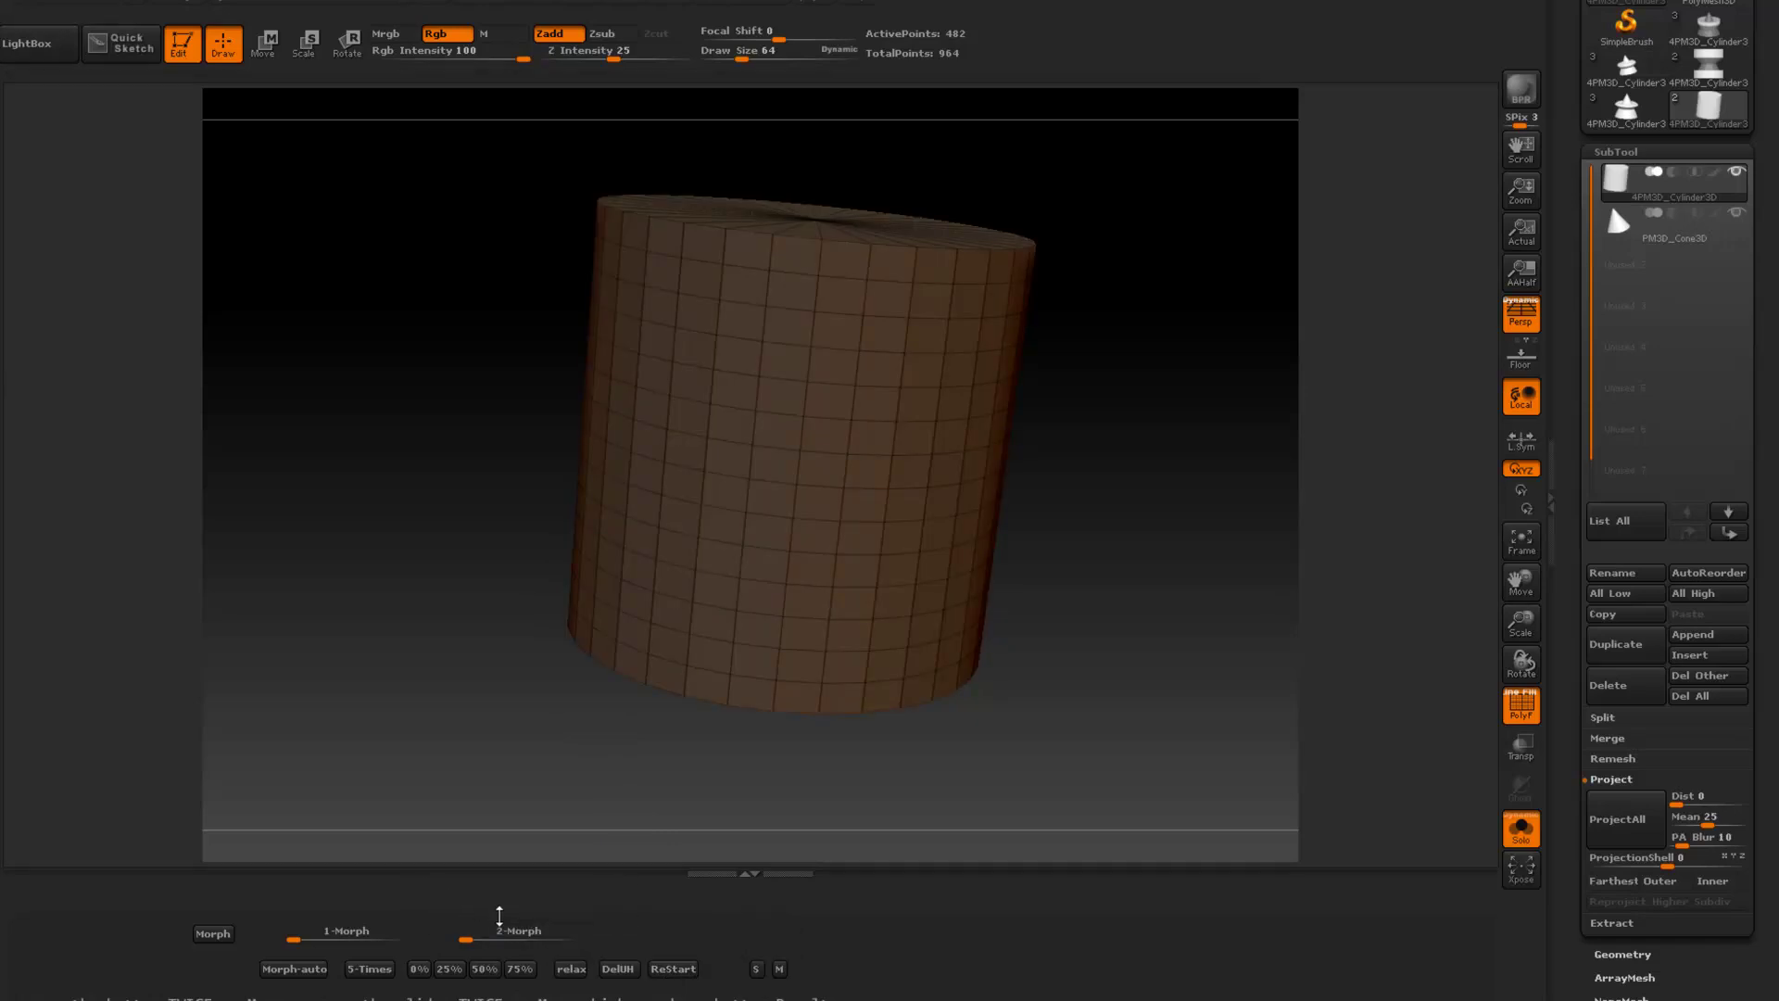
left_click_drag(468, 938, 530, 938)
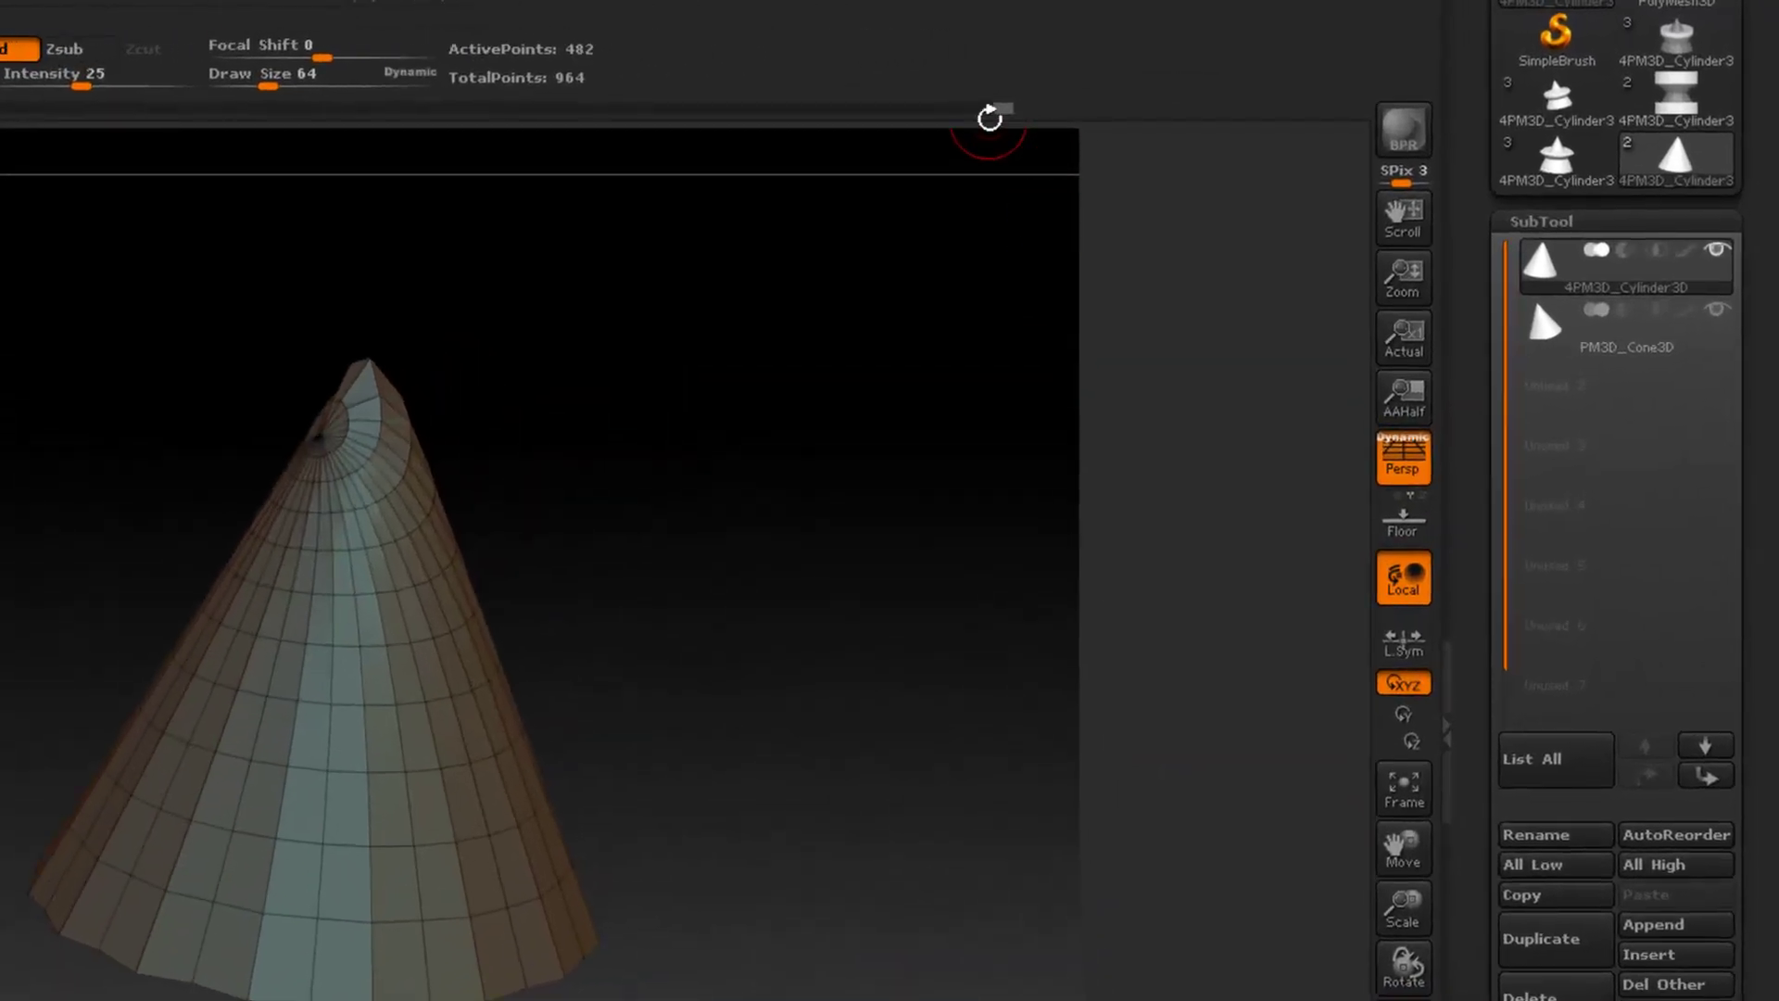
Step: Move back and forth through the cone's undo history to compare how the tip changes between morph stages
left_click_drag(991, 115, 2, 148)
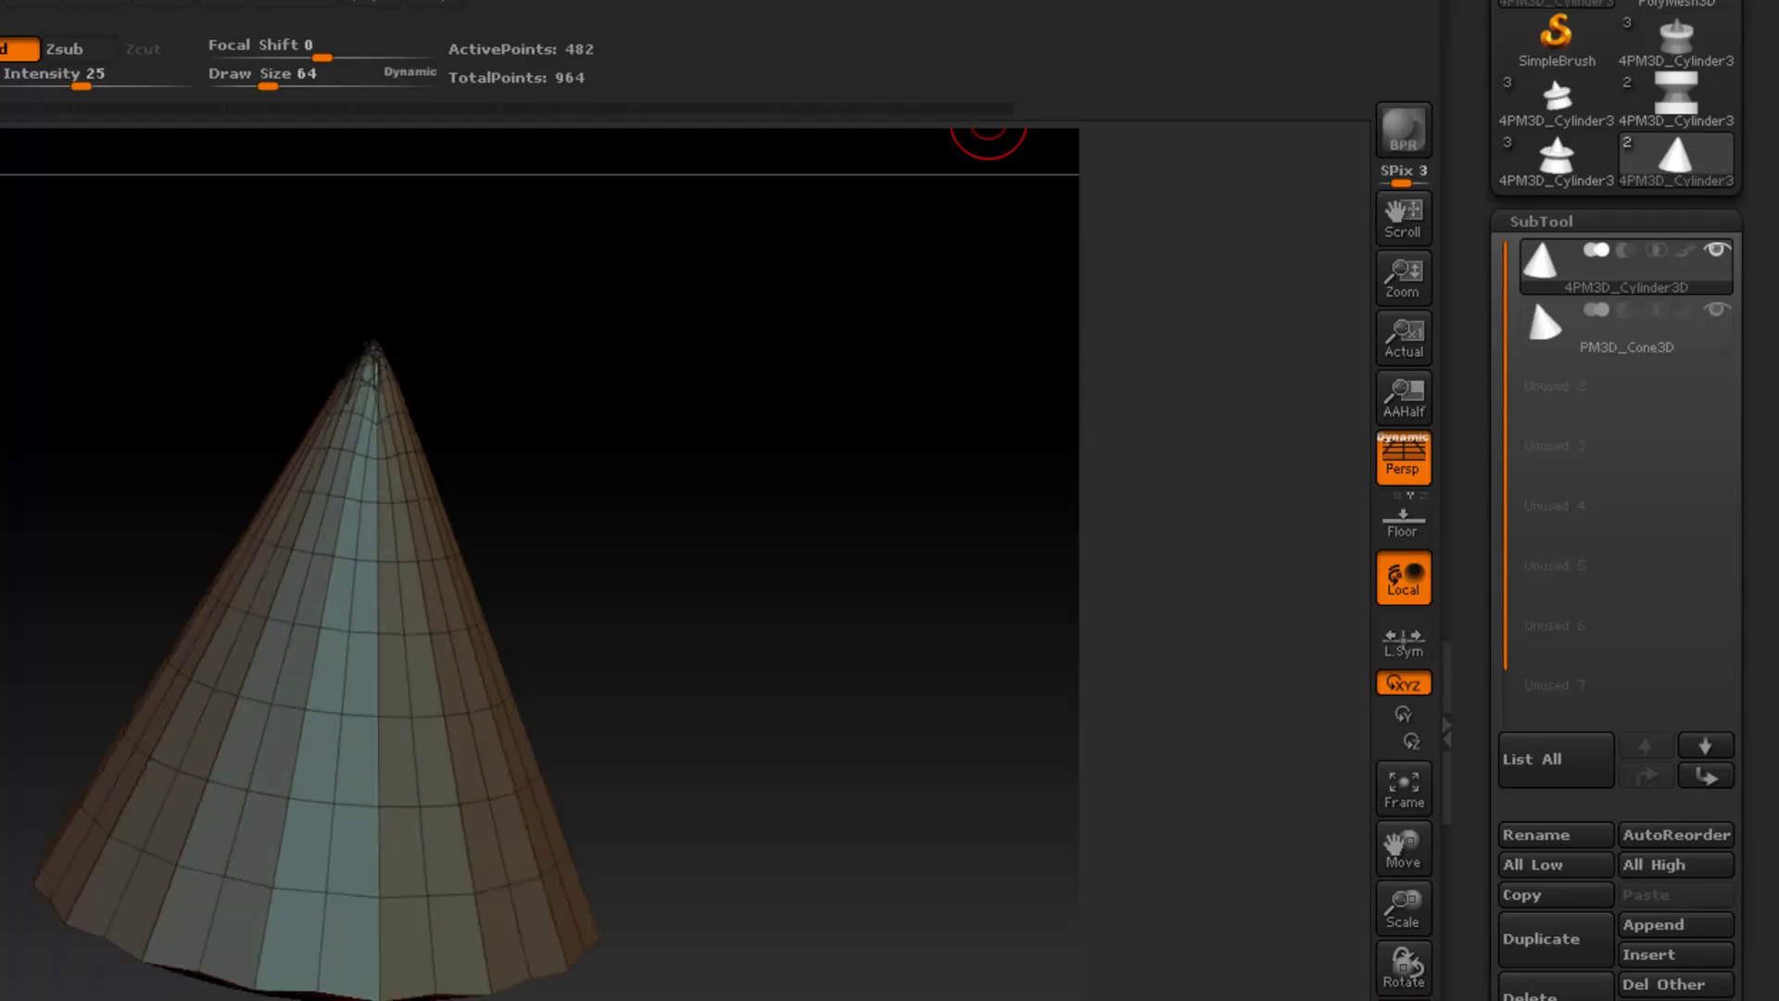
left_click_drag(677, 390, 458, 505)
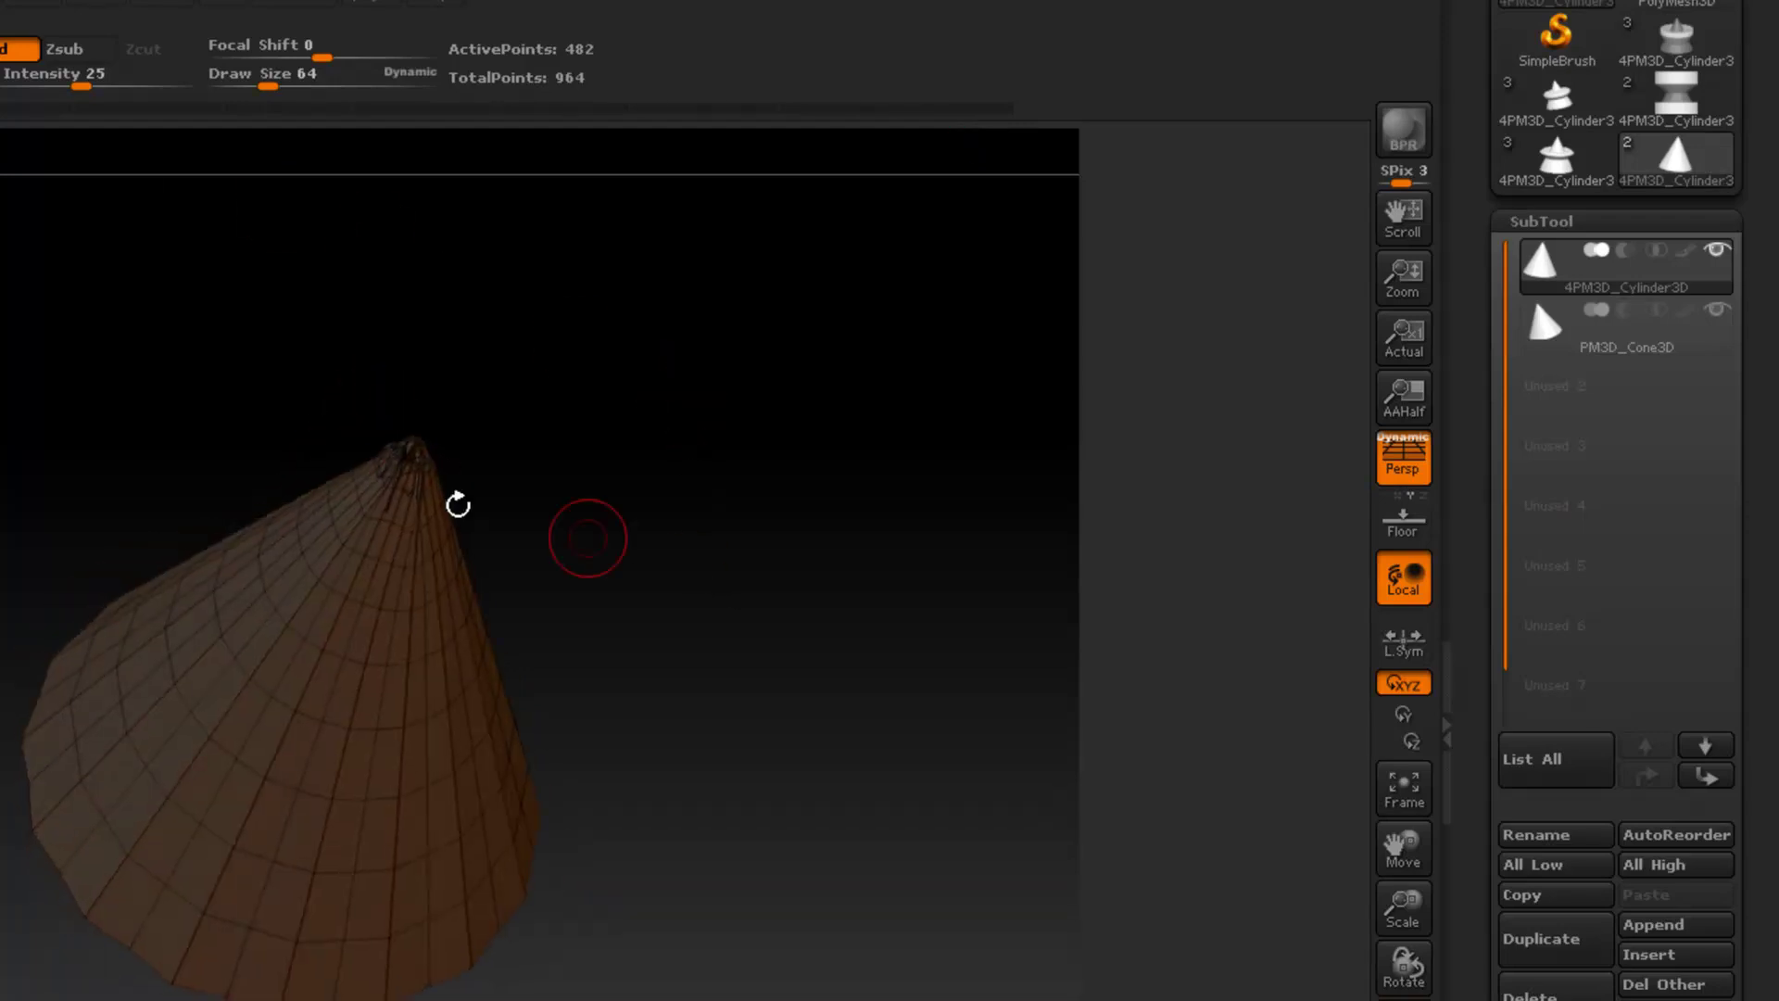
key("ctrl+shift+z")
key("ctrl+shift+z")
key("ctrl+shift+z")
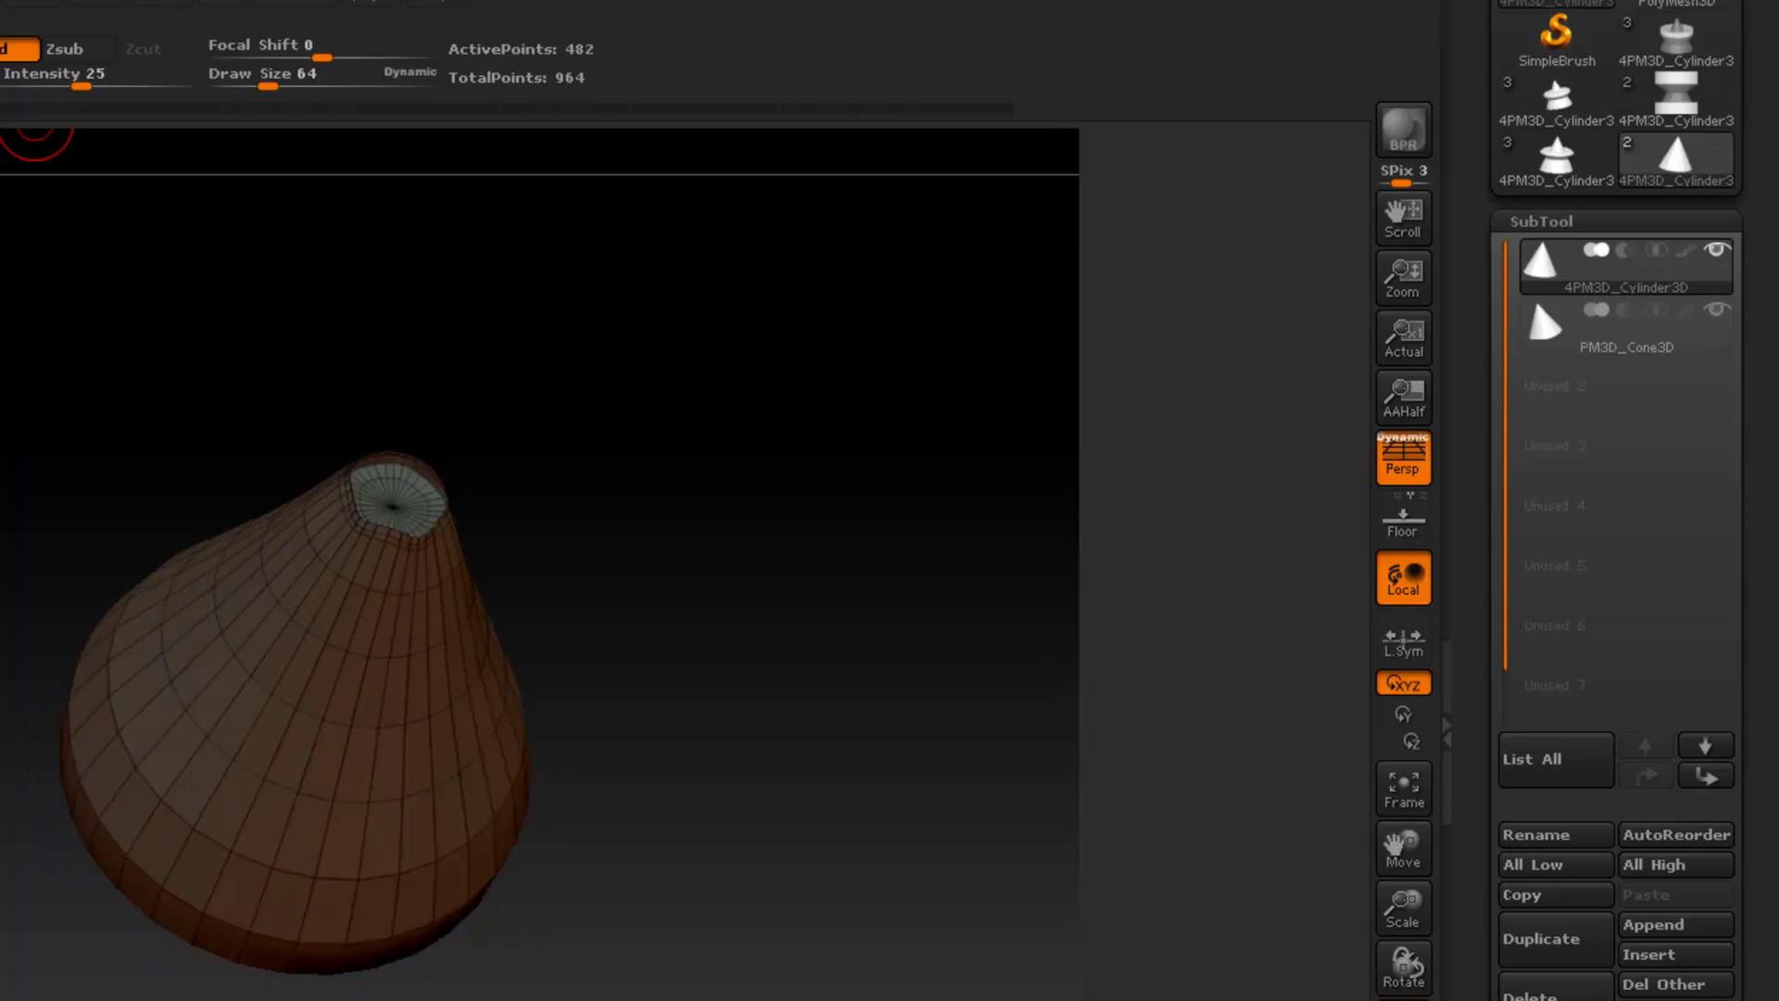
key("ctrl+z")
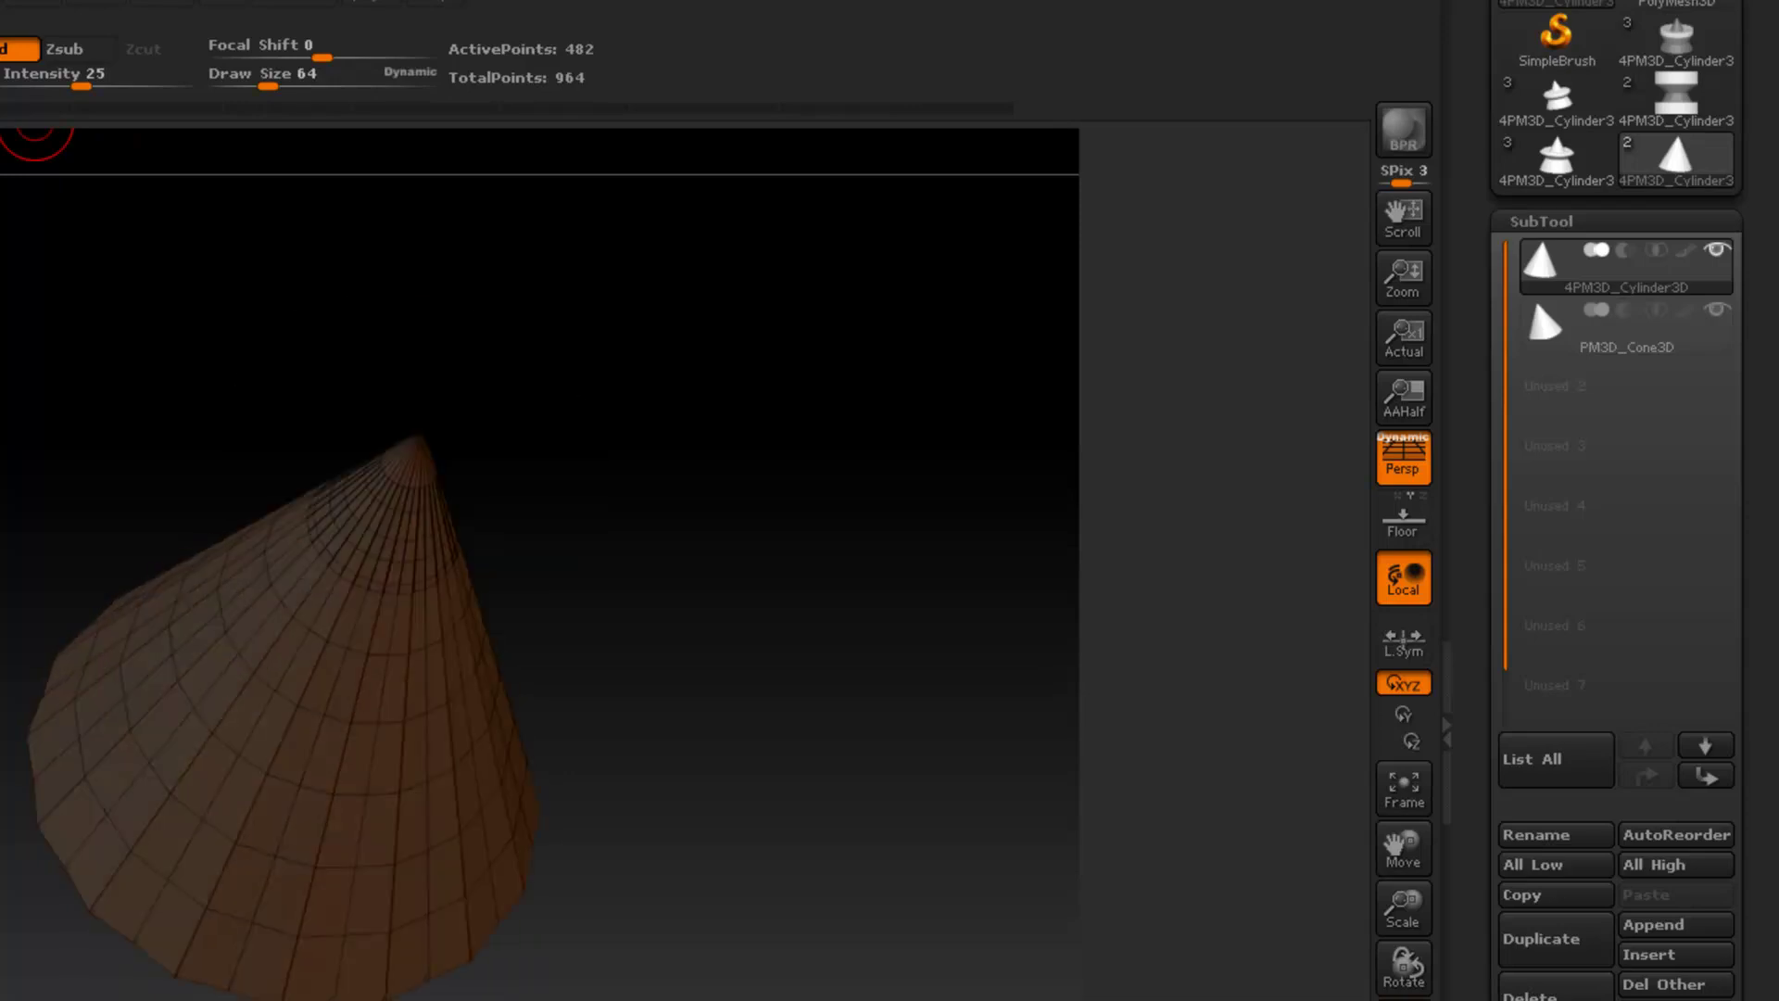
left_click_drag(707, 603, 791, 540)
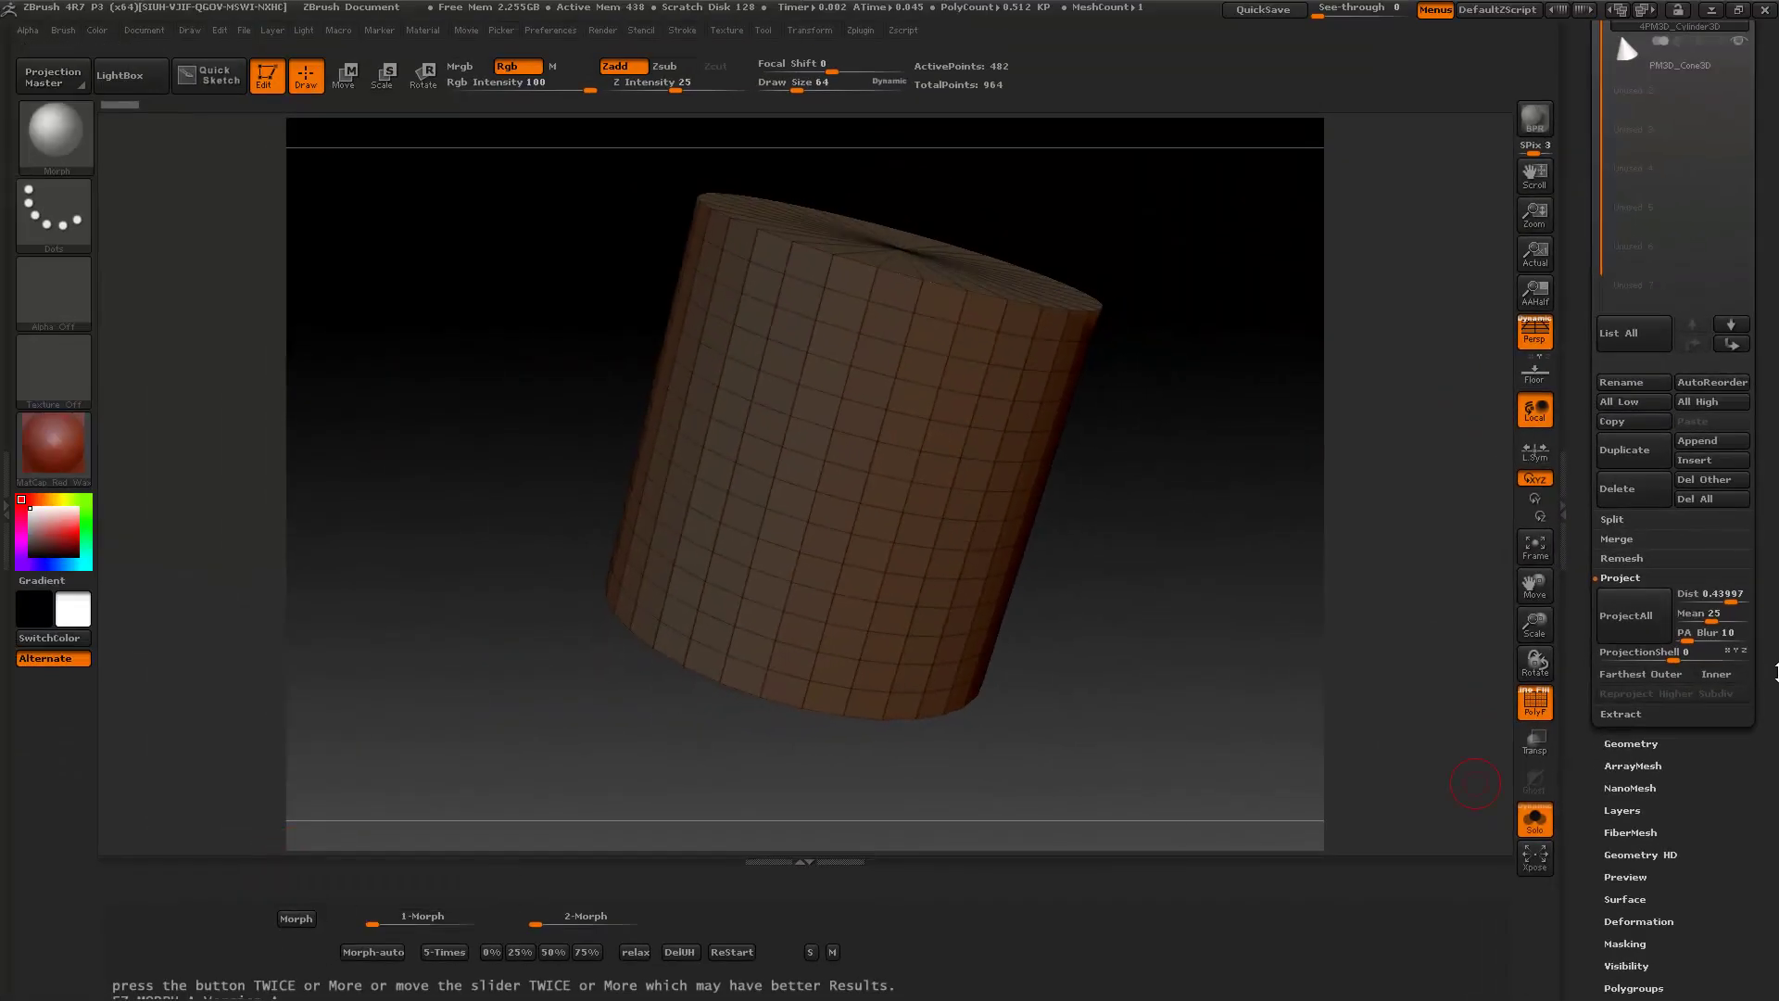
Step: Set the projection Dist to 0.47995, morph the cylinder into the cone with Morph-auto, and restore it with ReStart
left_click(1713, 595)
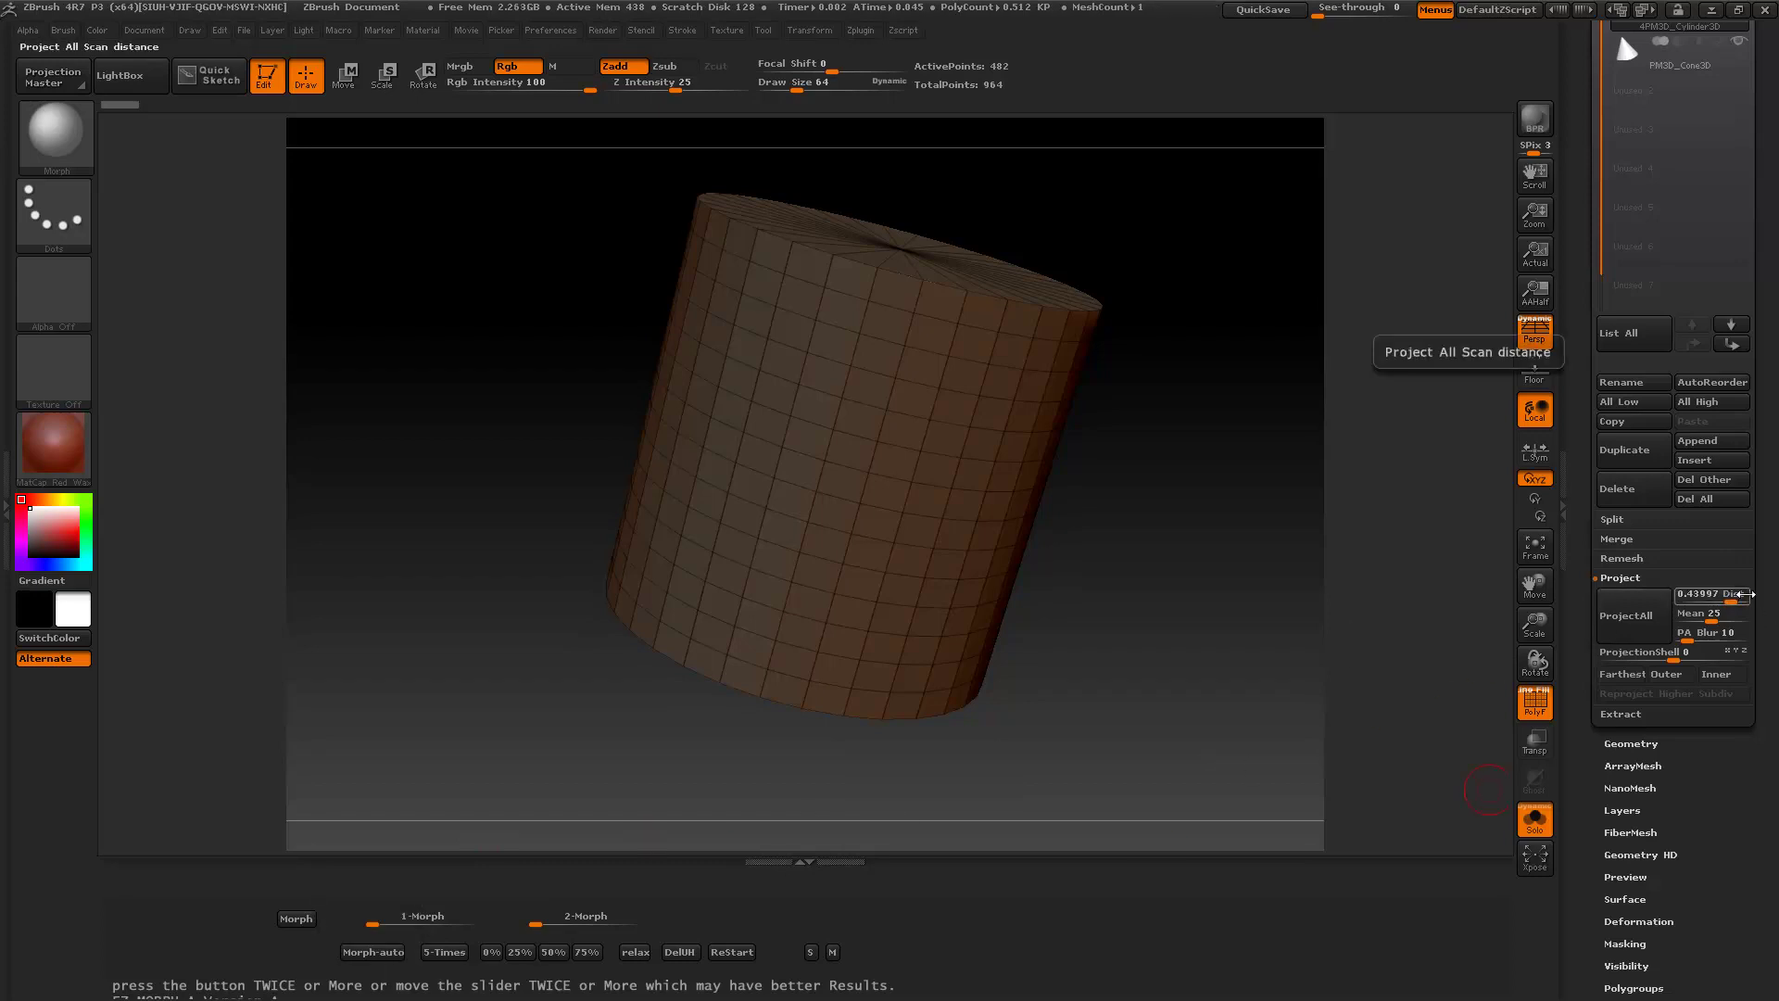
left_click(371, 952)
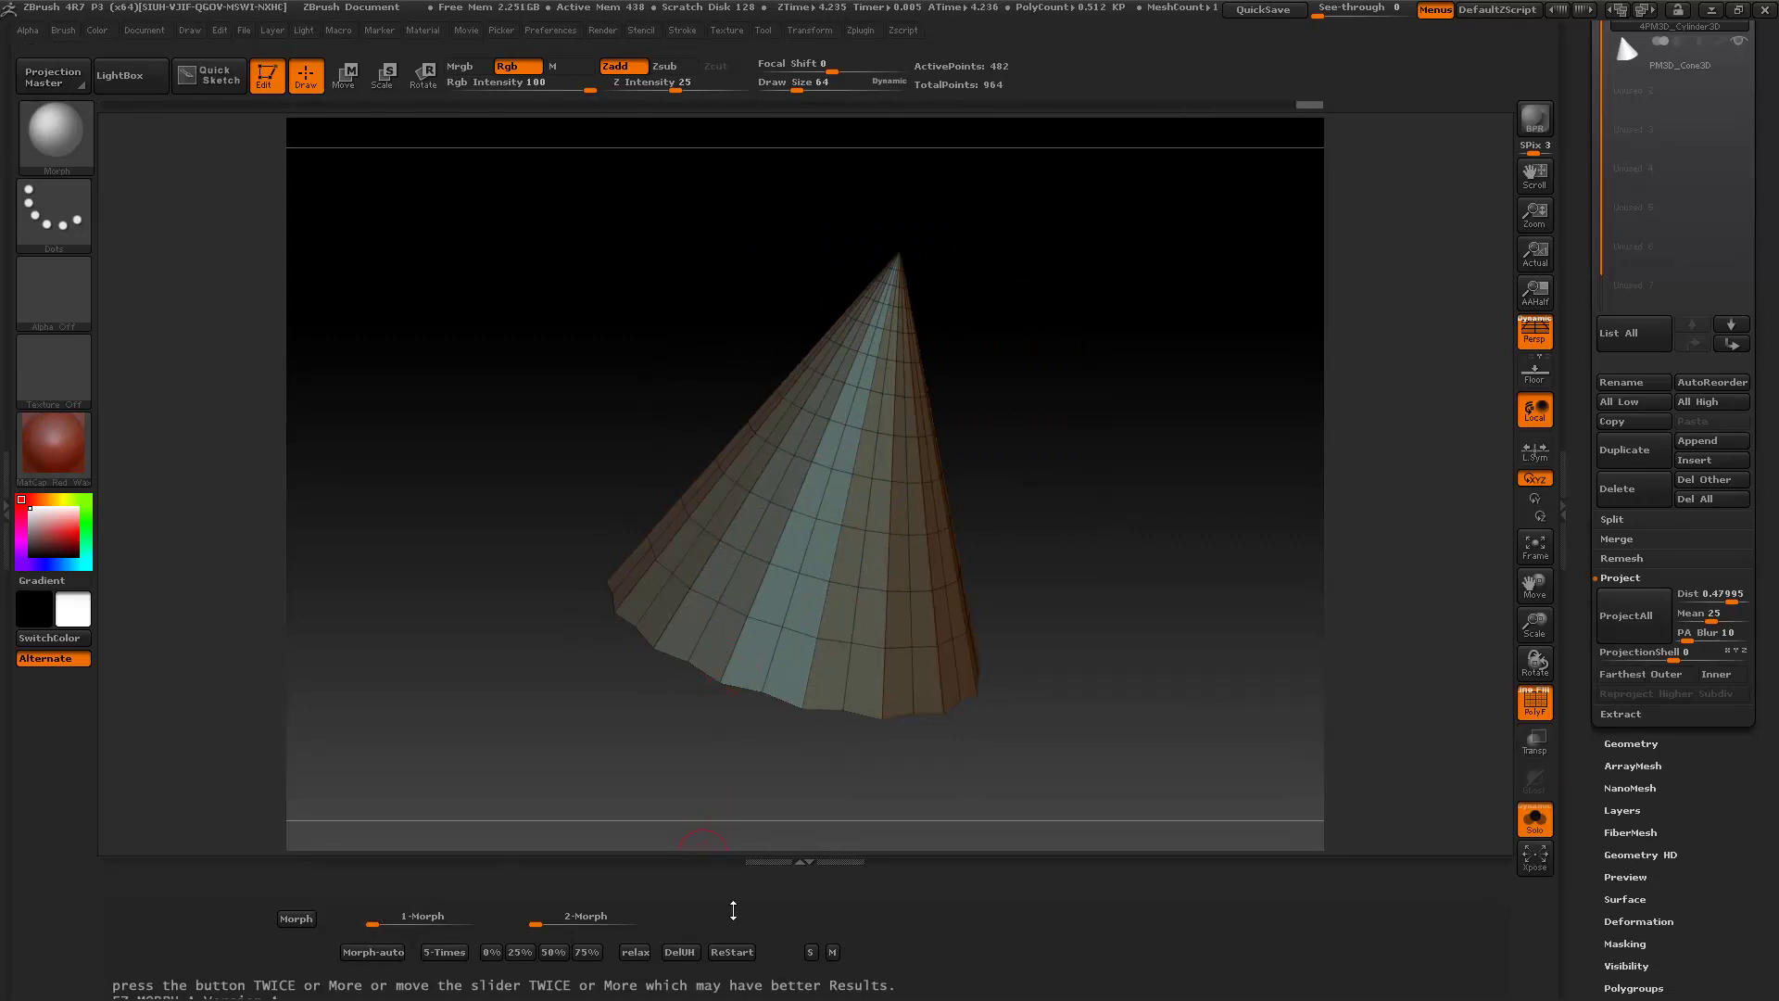
left_click(731, 952)
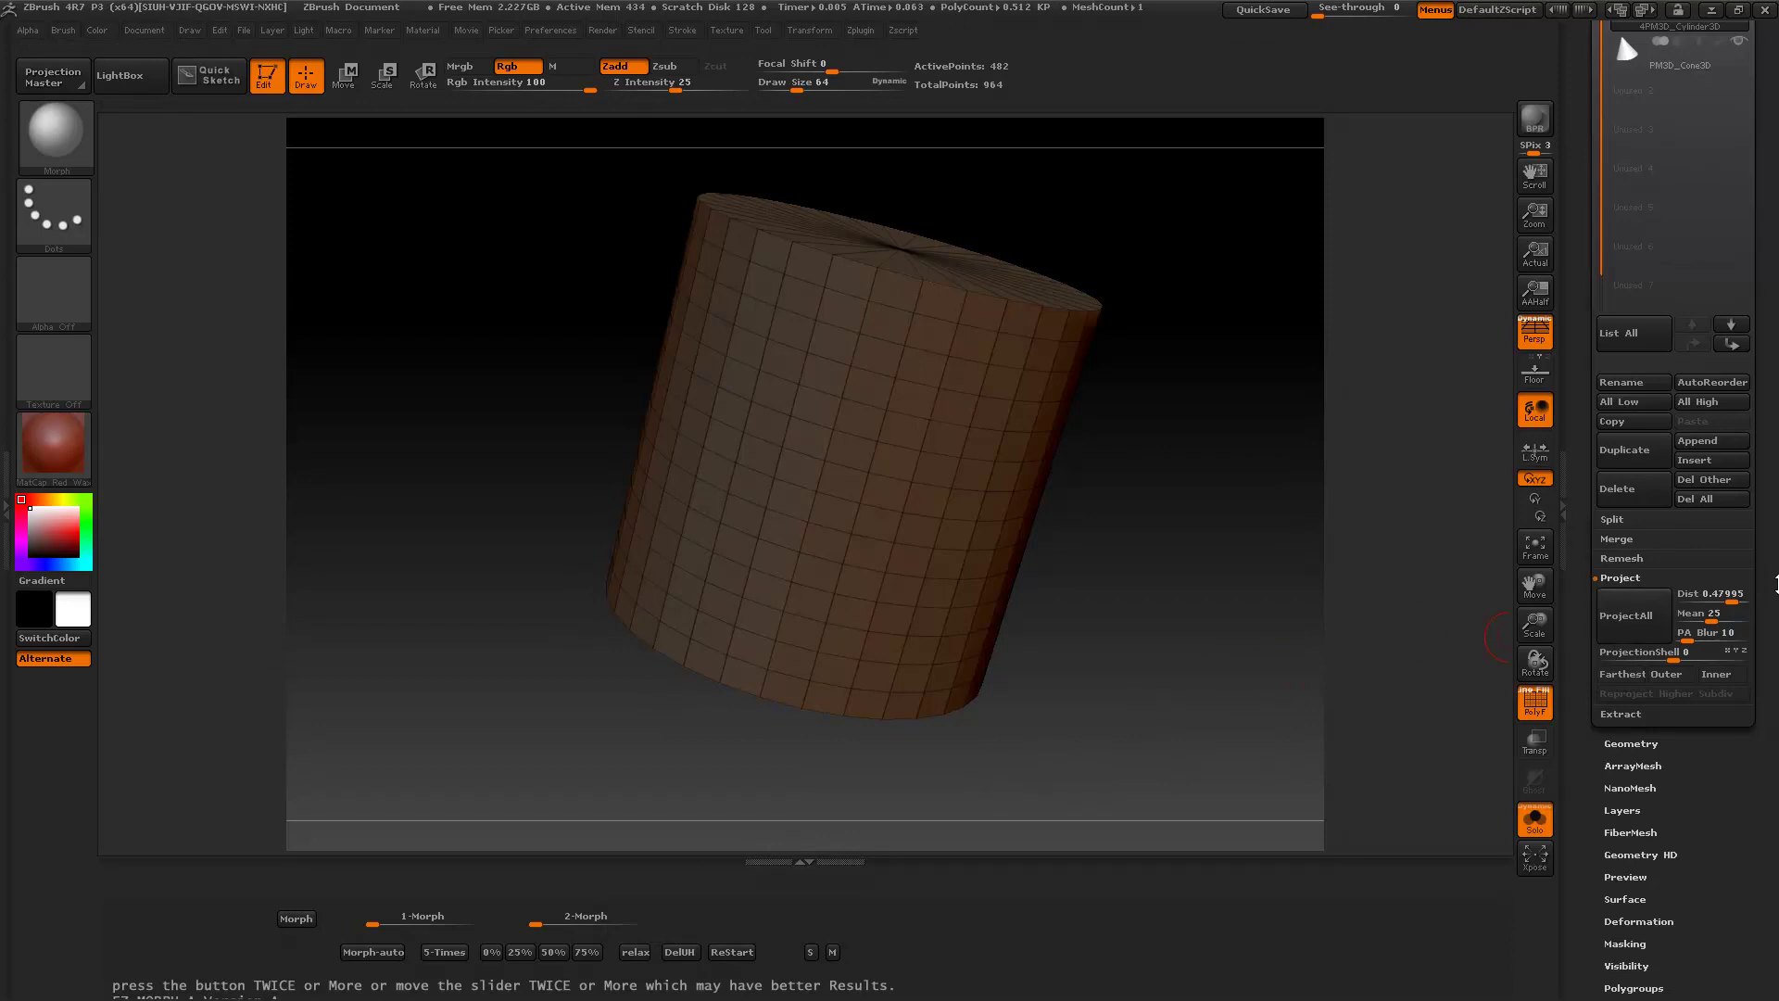
Step: Set the projection Dist to 0, morph the cylinder with Morph-auto, and restore it with ReStart
left_click_drag(1715, 594, 1694, 595)
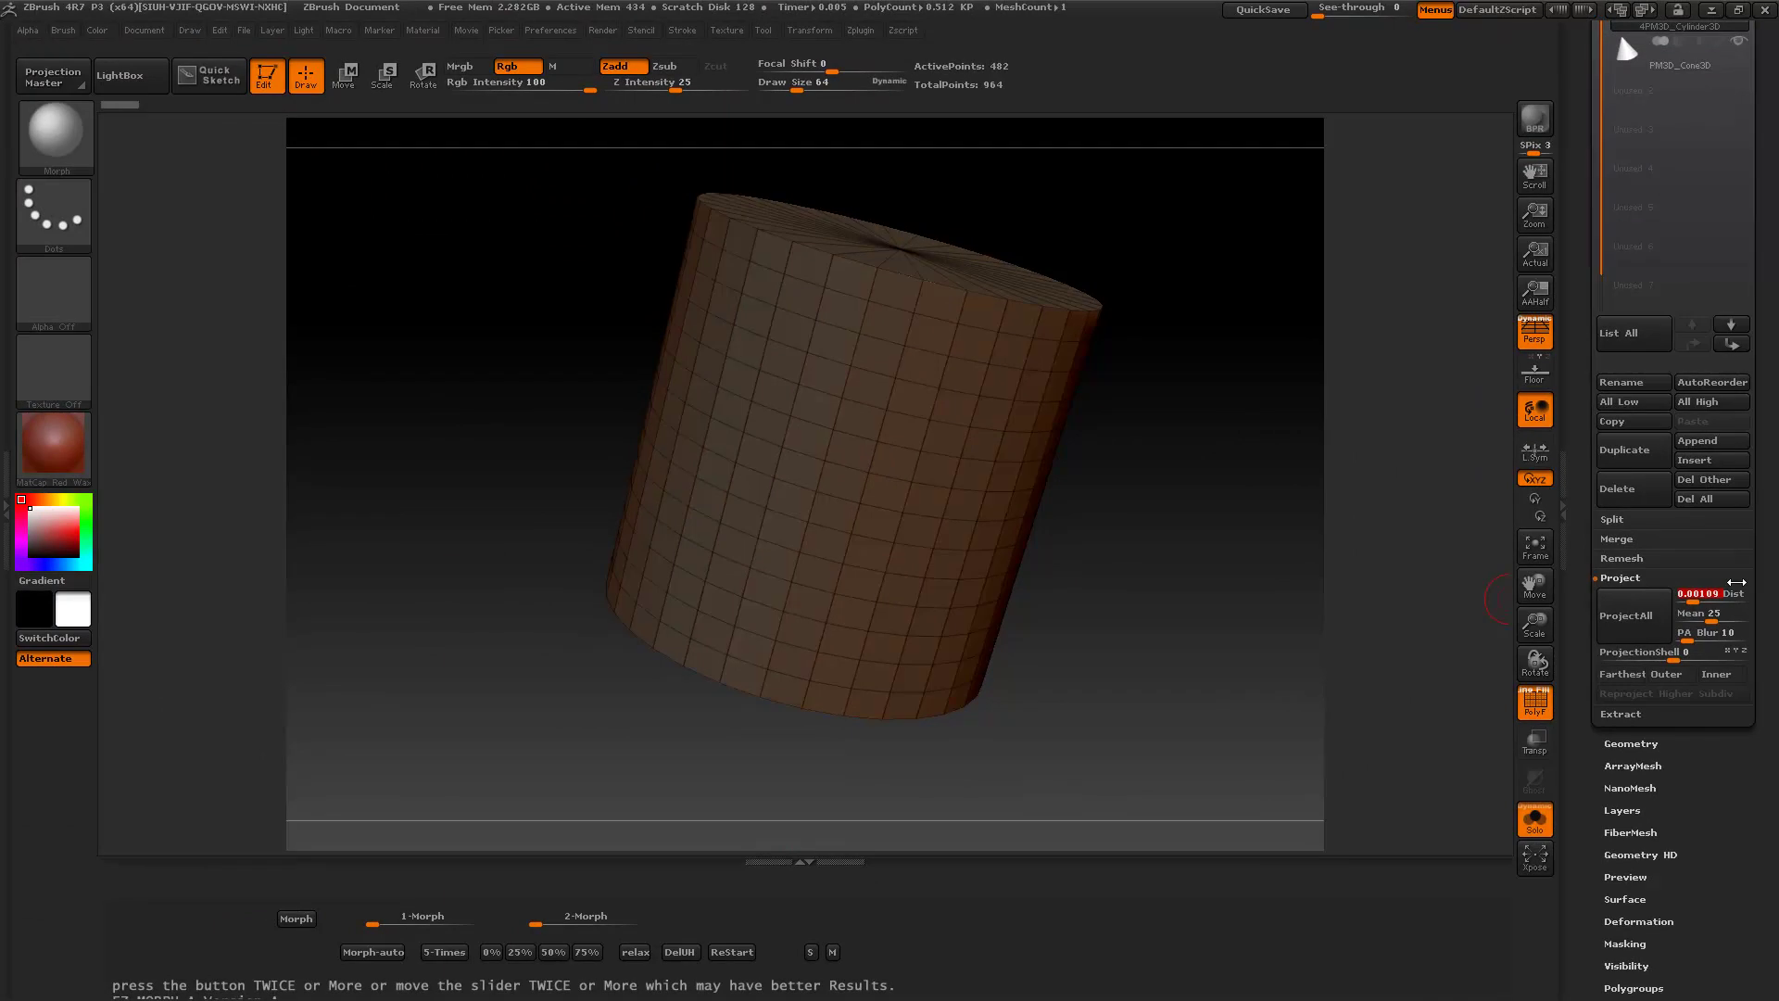
left_click(491, 953)
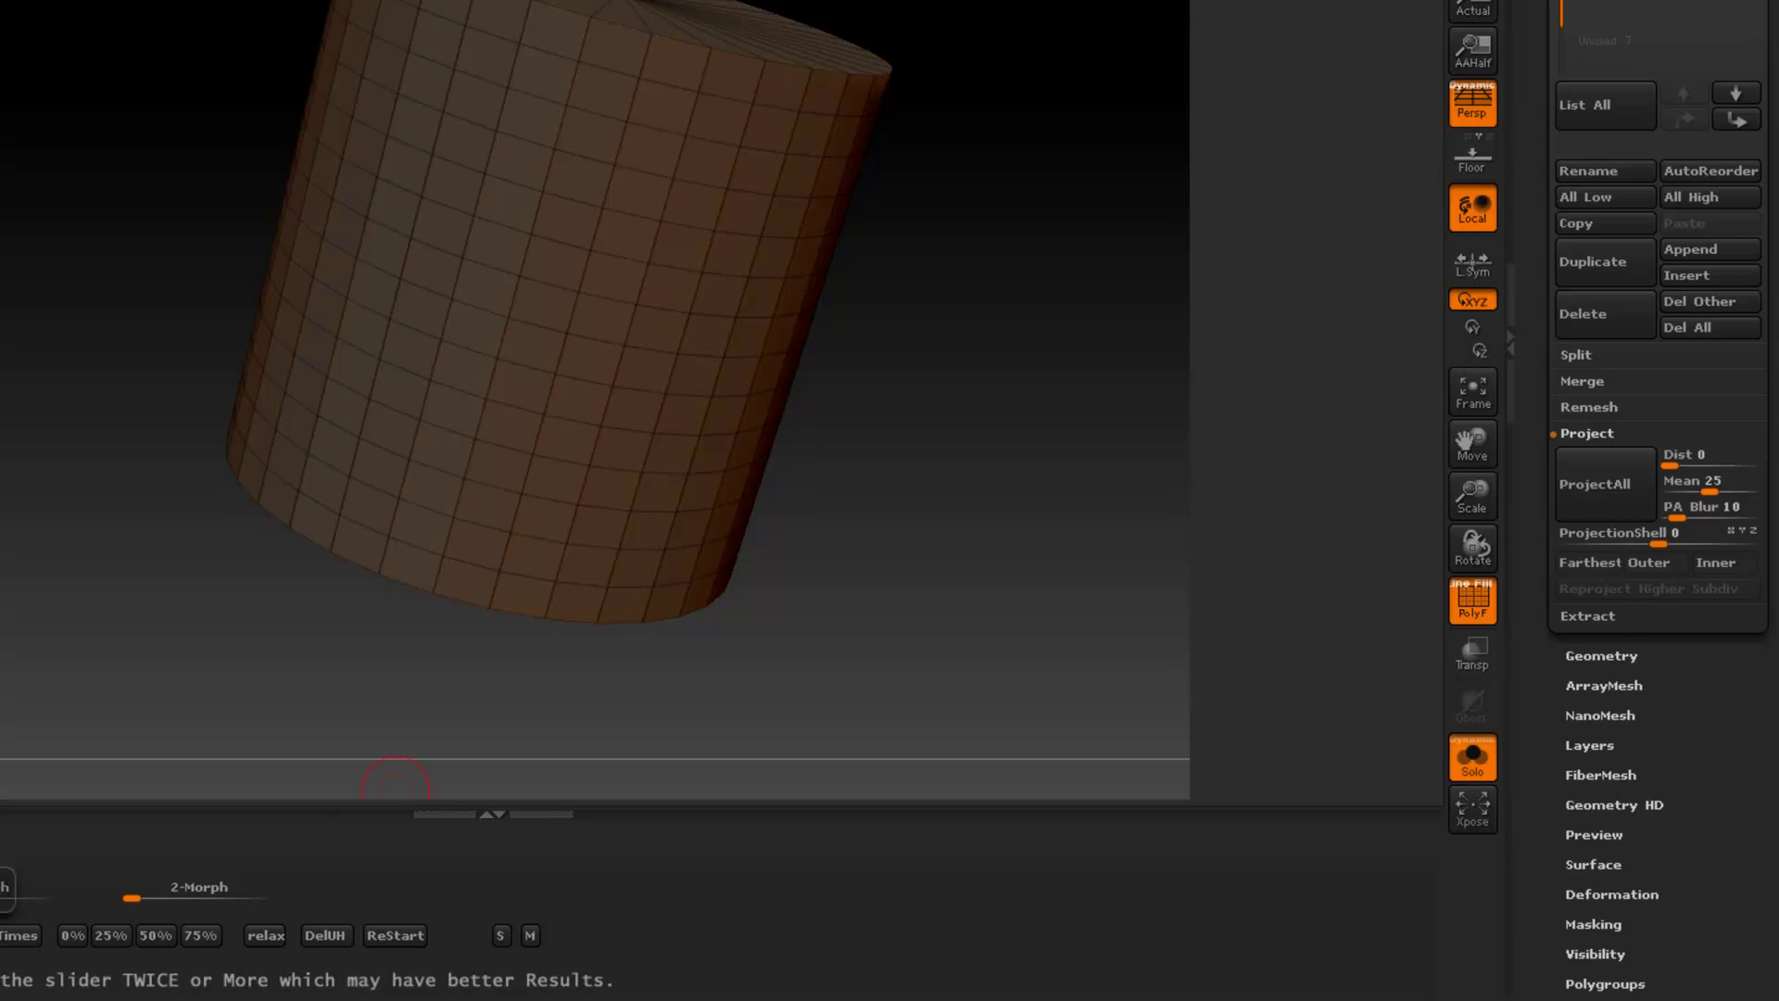
left_click(3, 935)
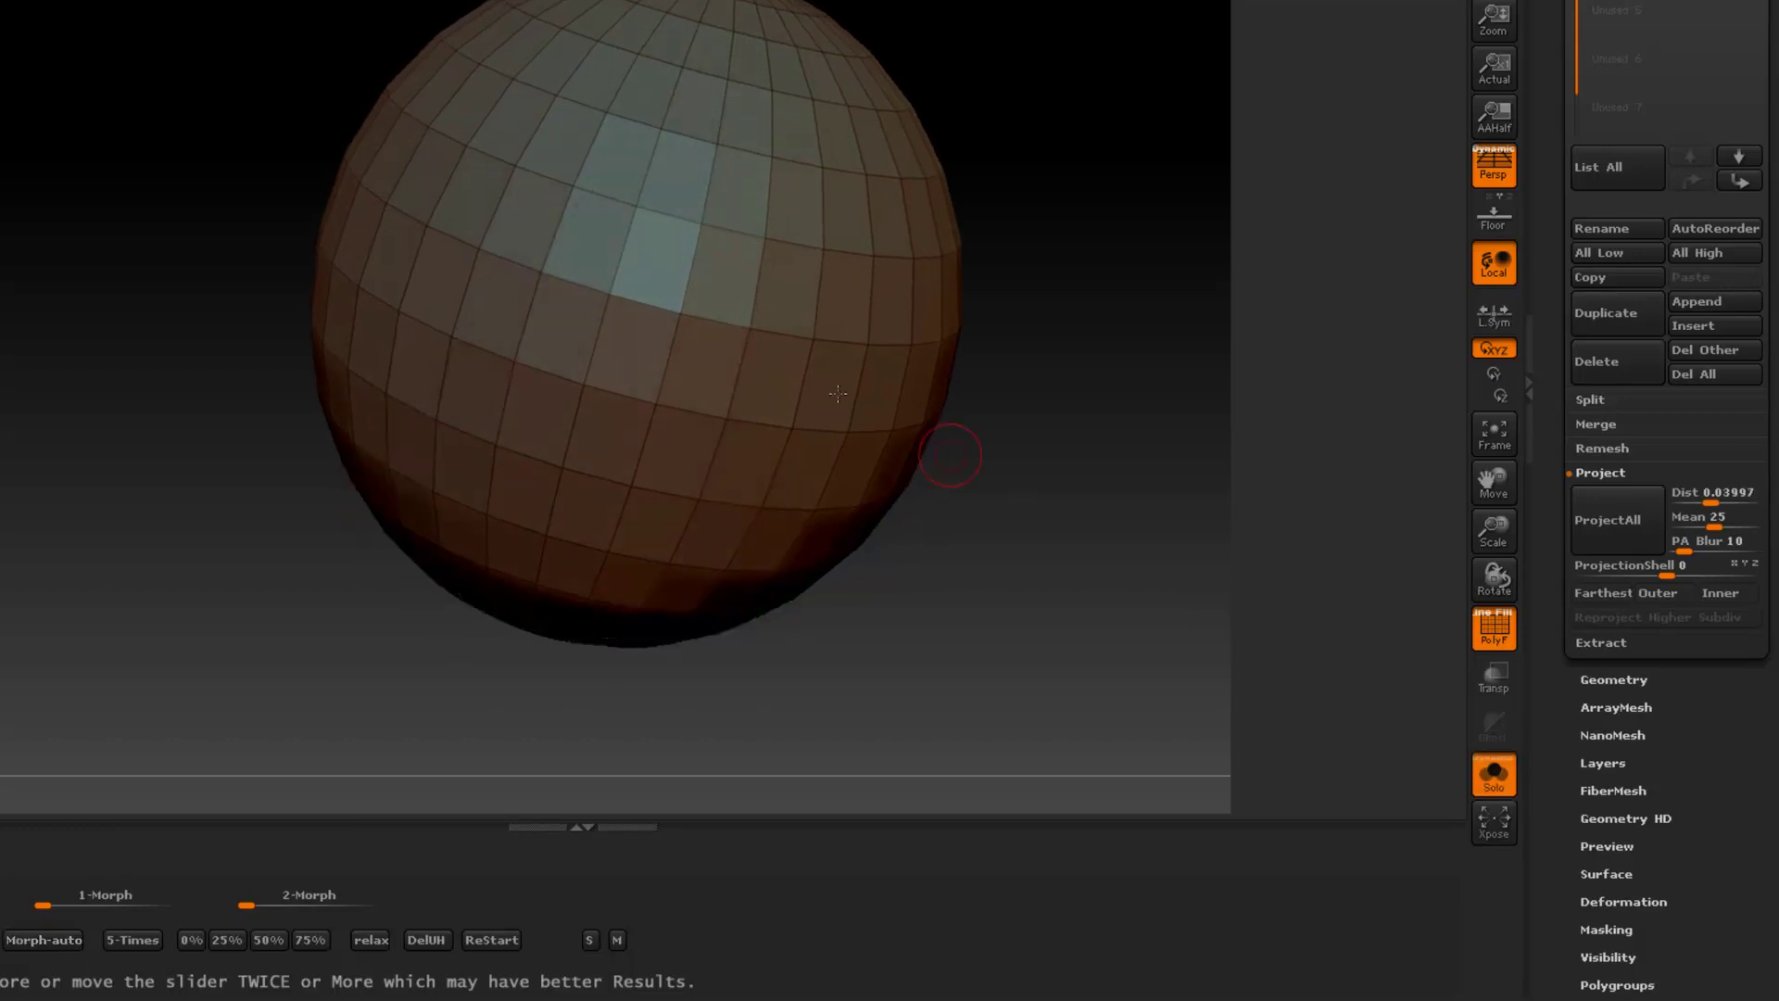
left_click(481, 941)
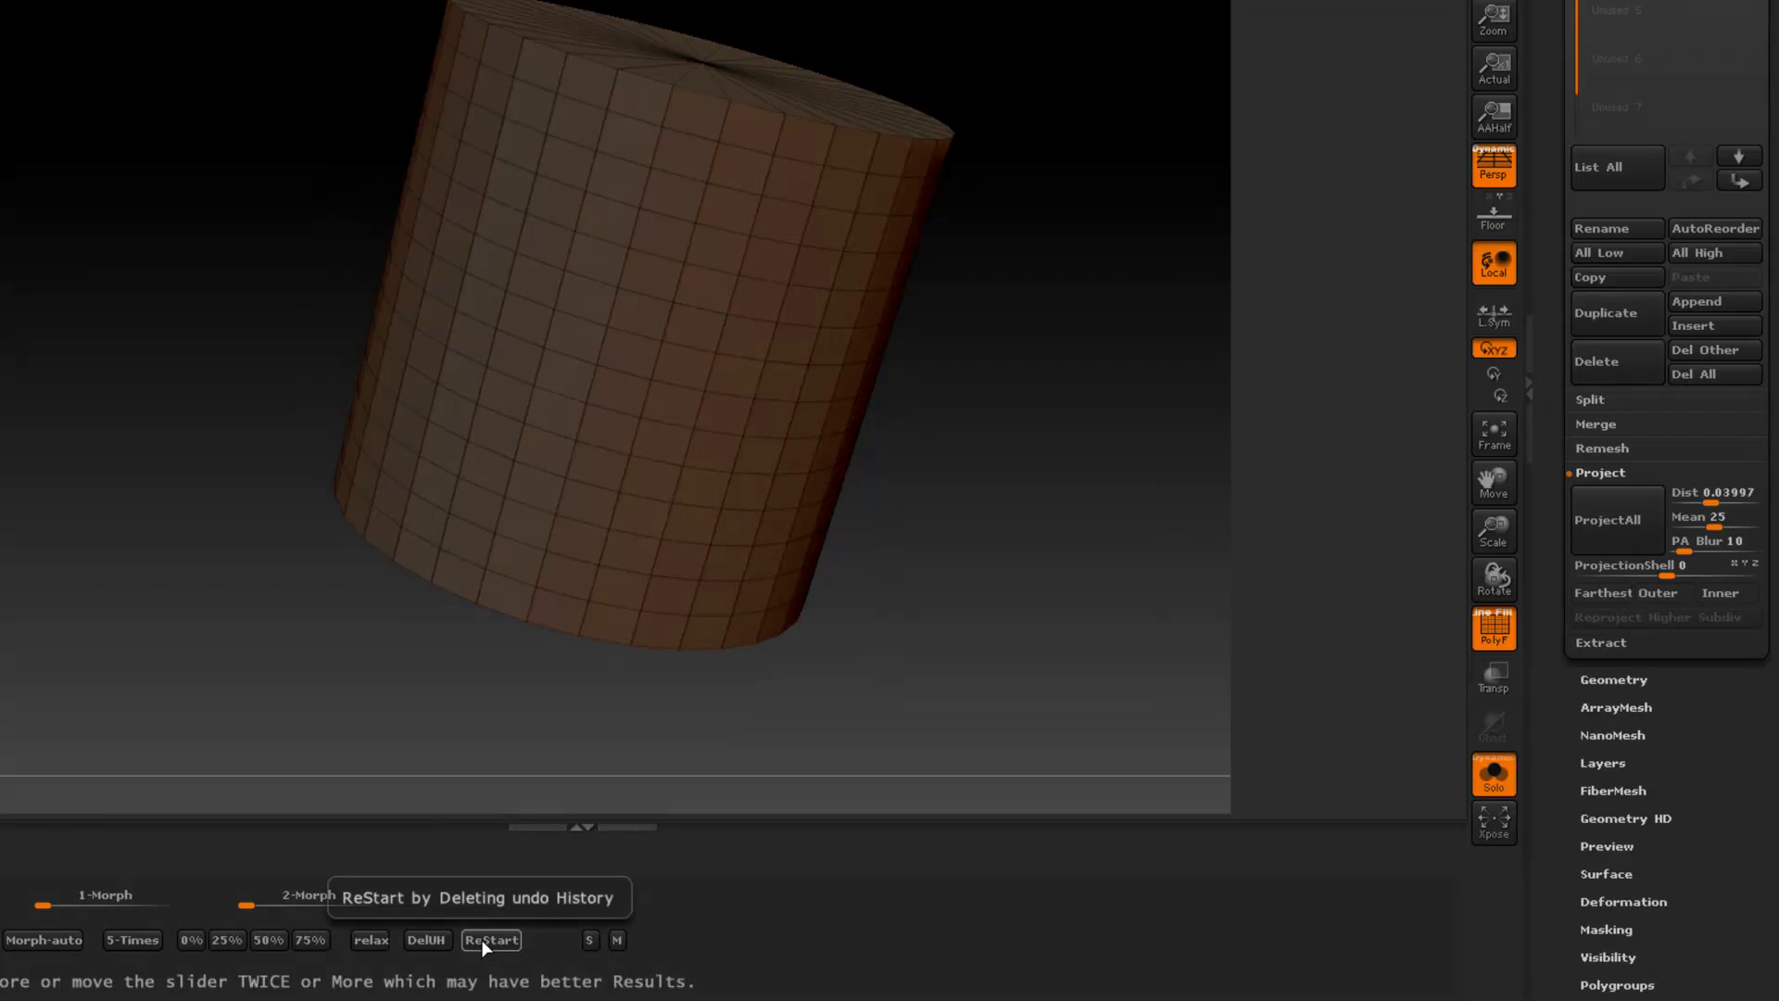
Step: Apply the 25% Dist preset, run Morph-auto twice on the cylinder, and restore it with ReStart
left_click(226, 940)
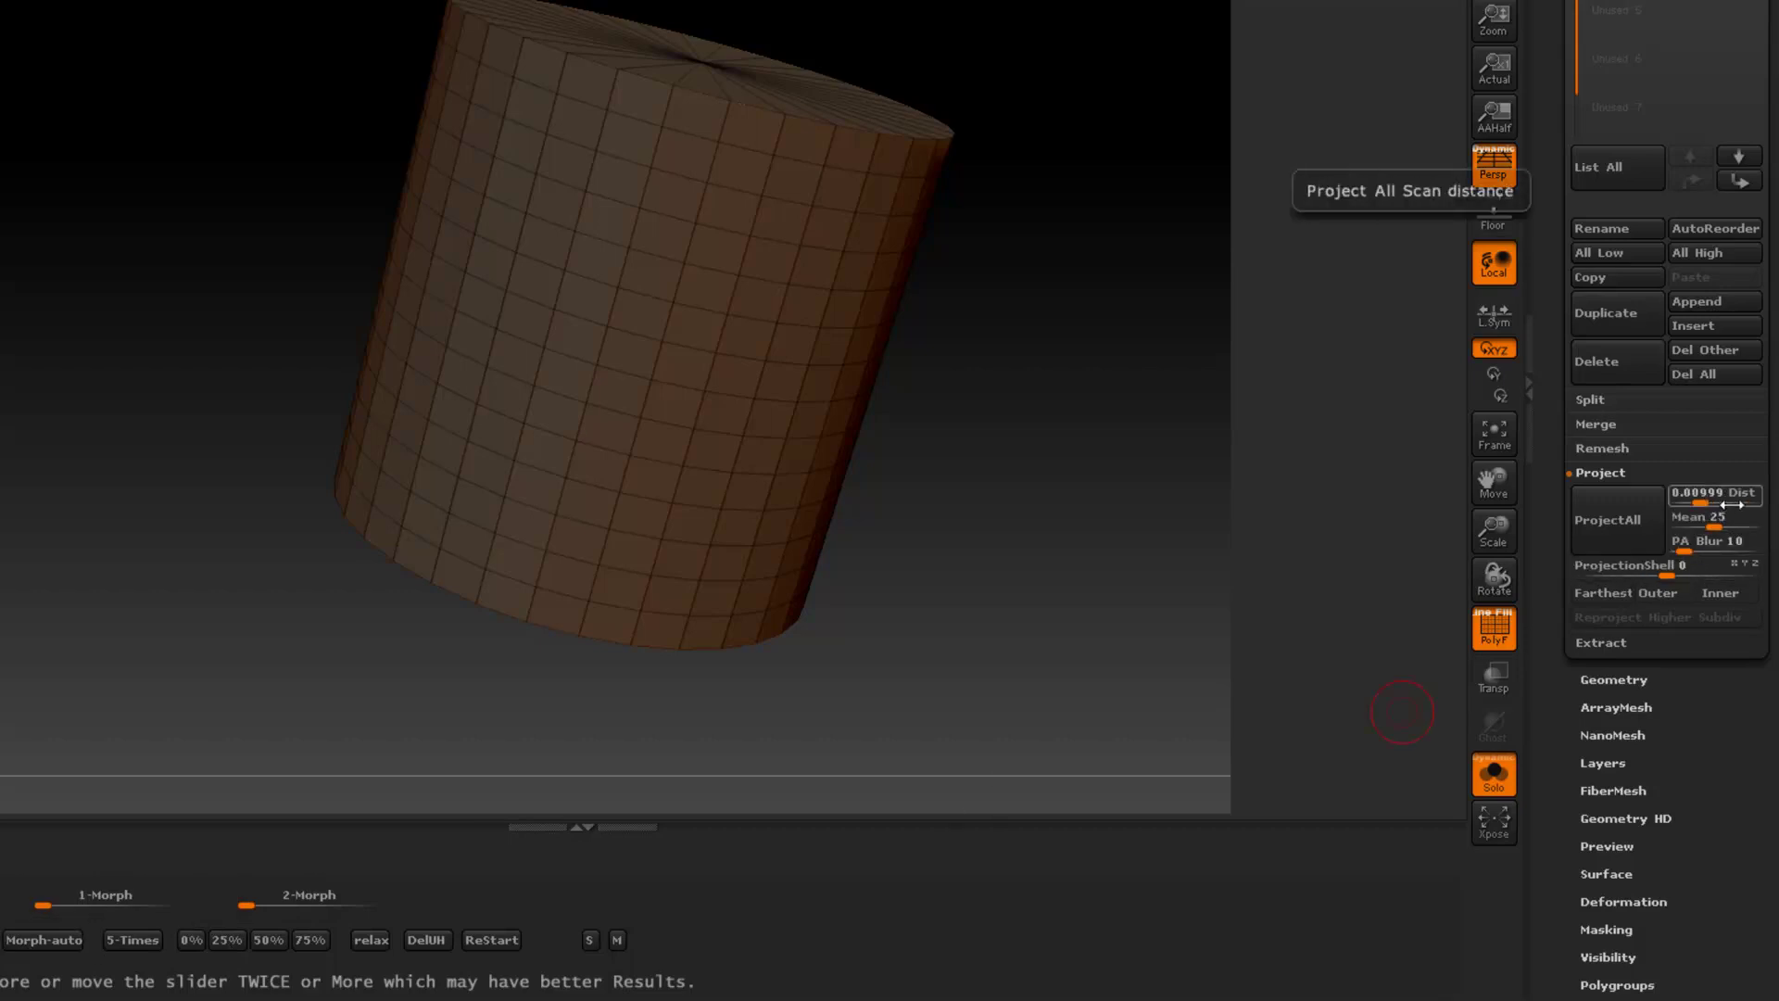
left_click(37, 940)
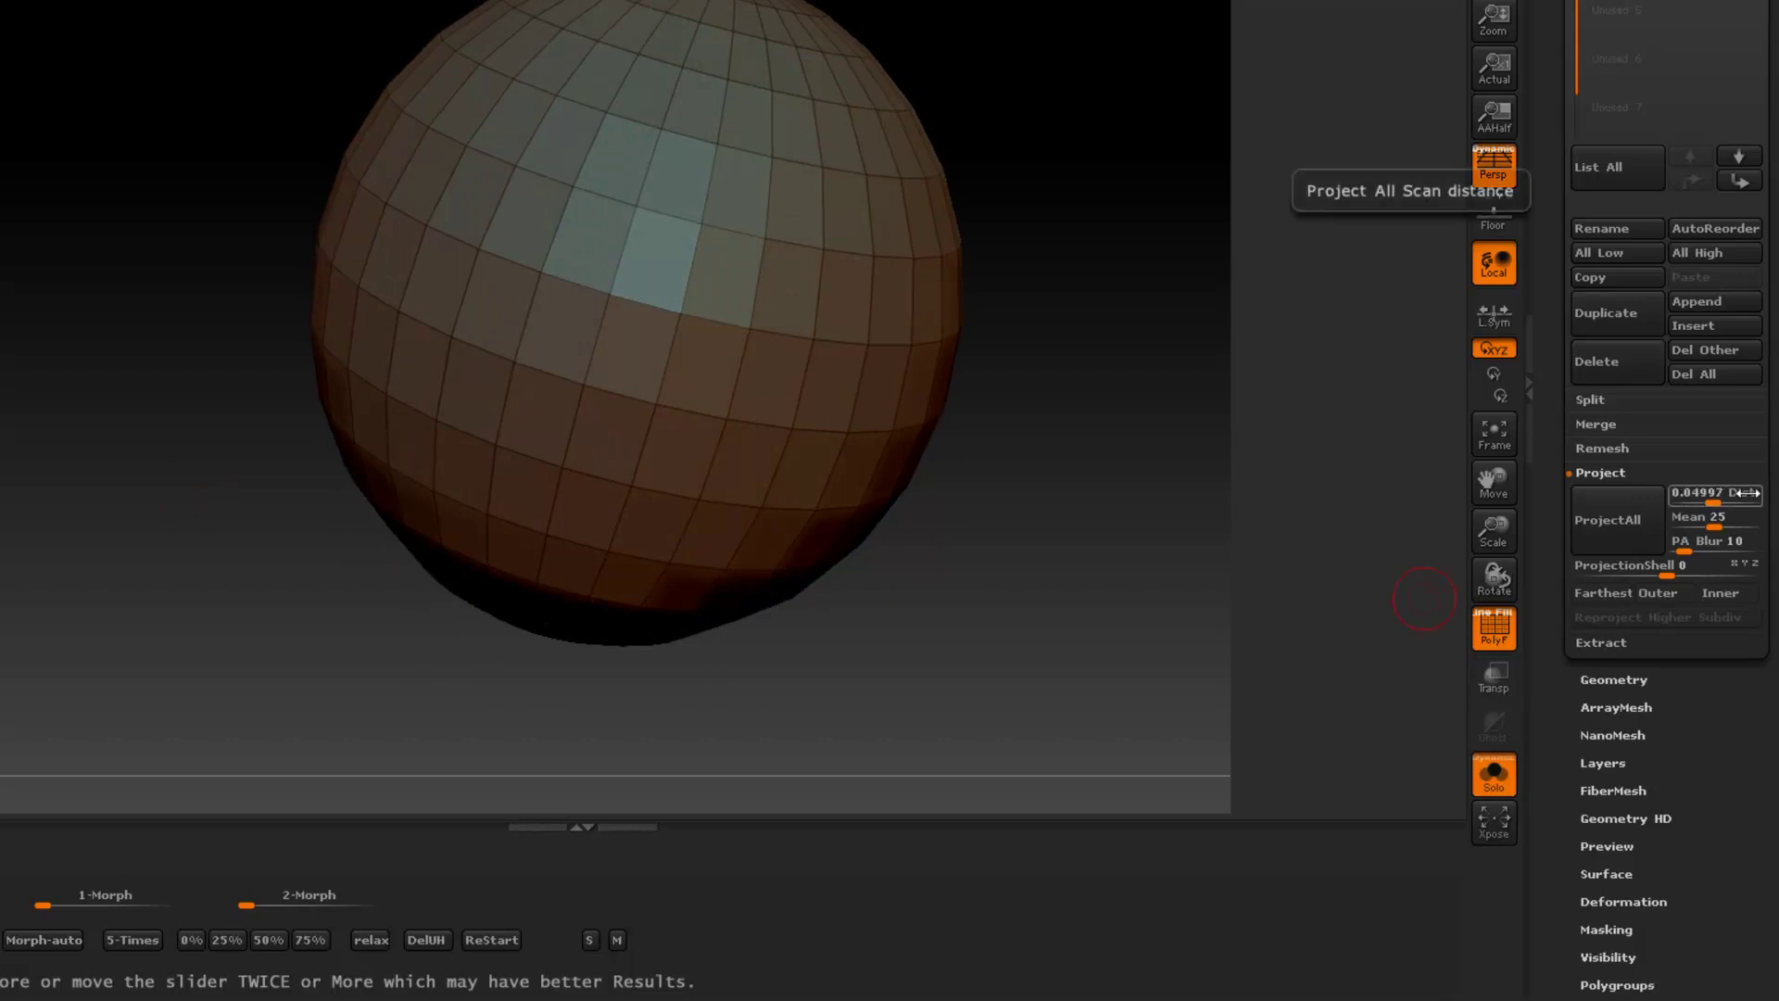
left_click(41, 941)
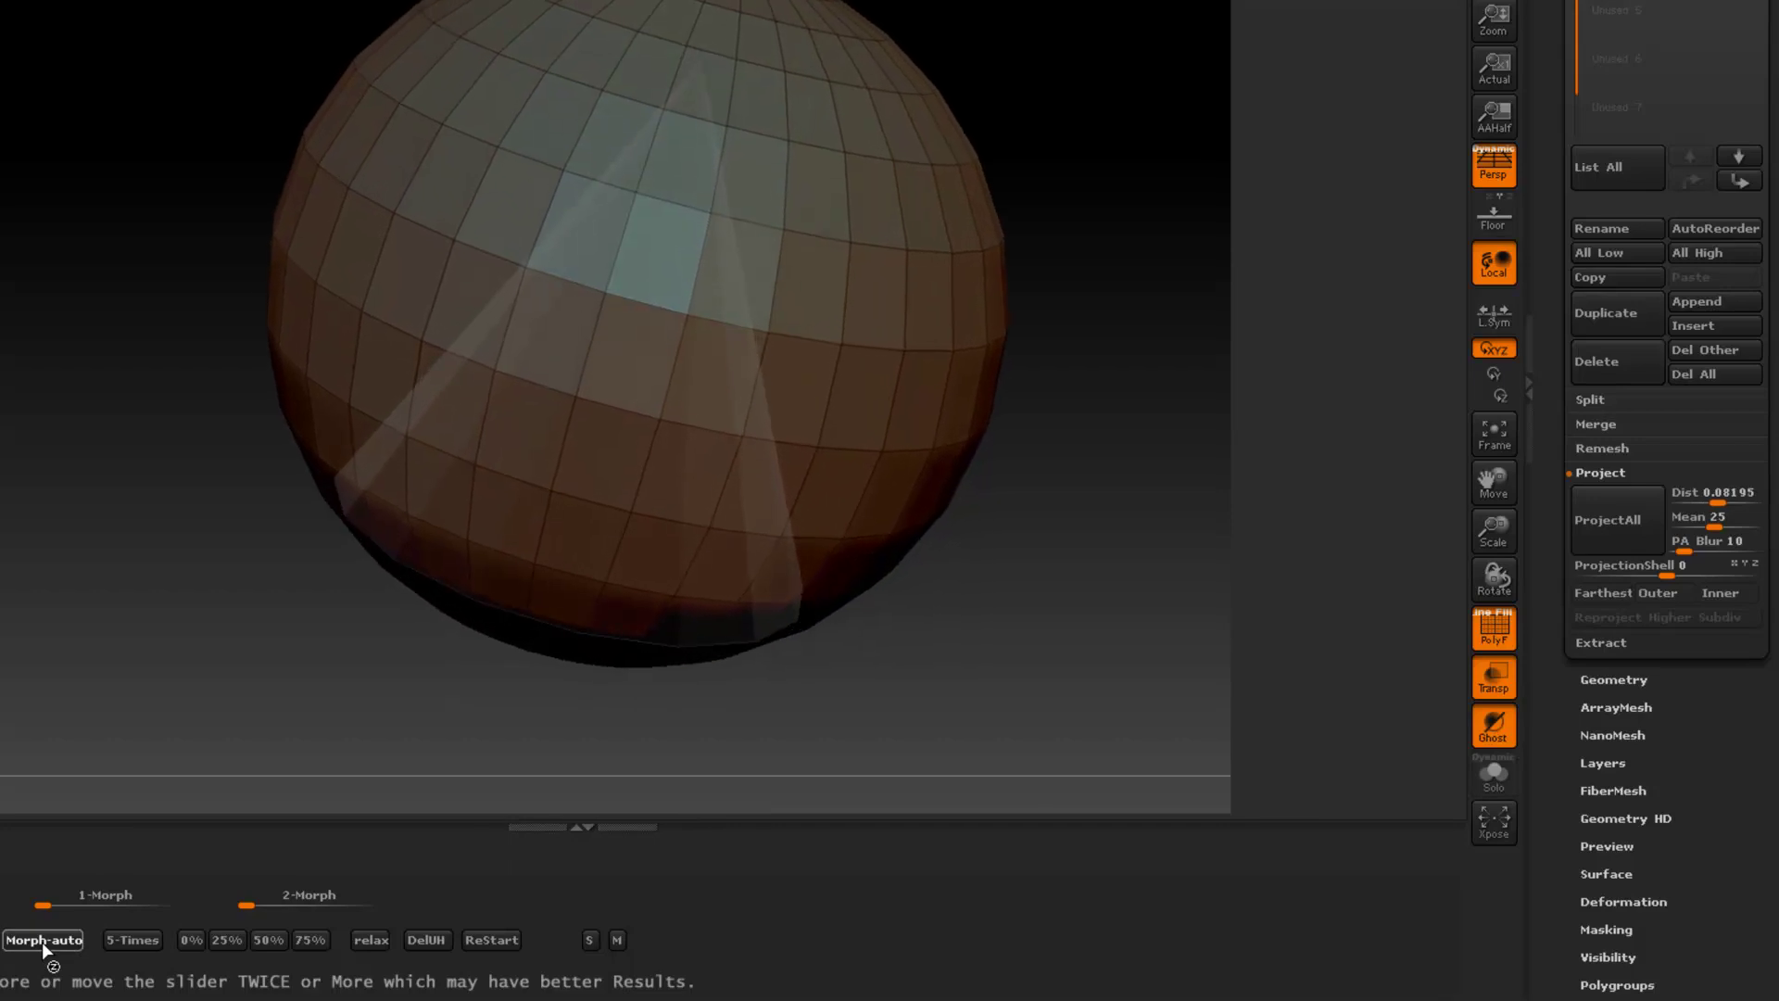
left_click(489, 943)
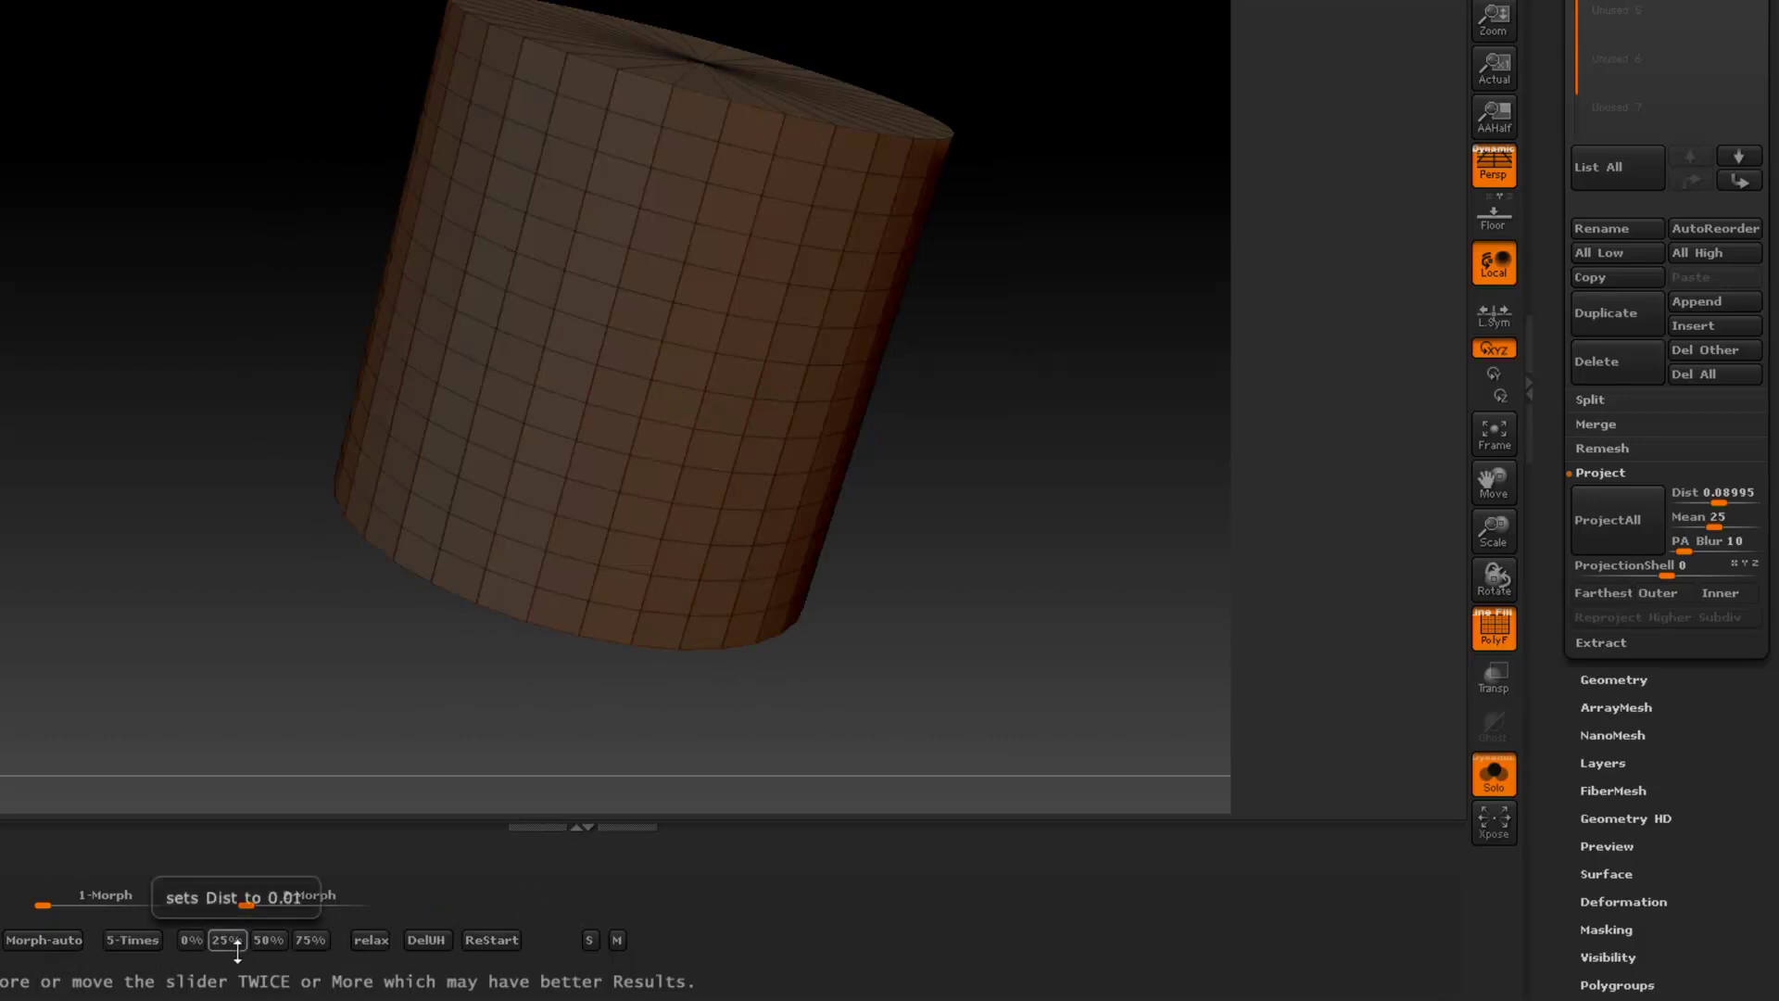
Step: Apply the 75% Dist preset, morph the cylinder into the cone with Morph-auto, and restore it with ReStart
left_click(312, 941)
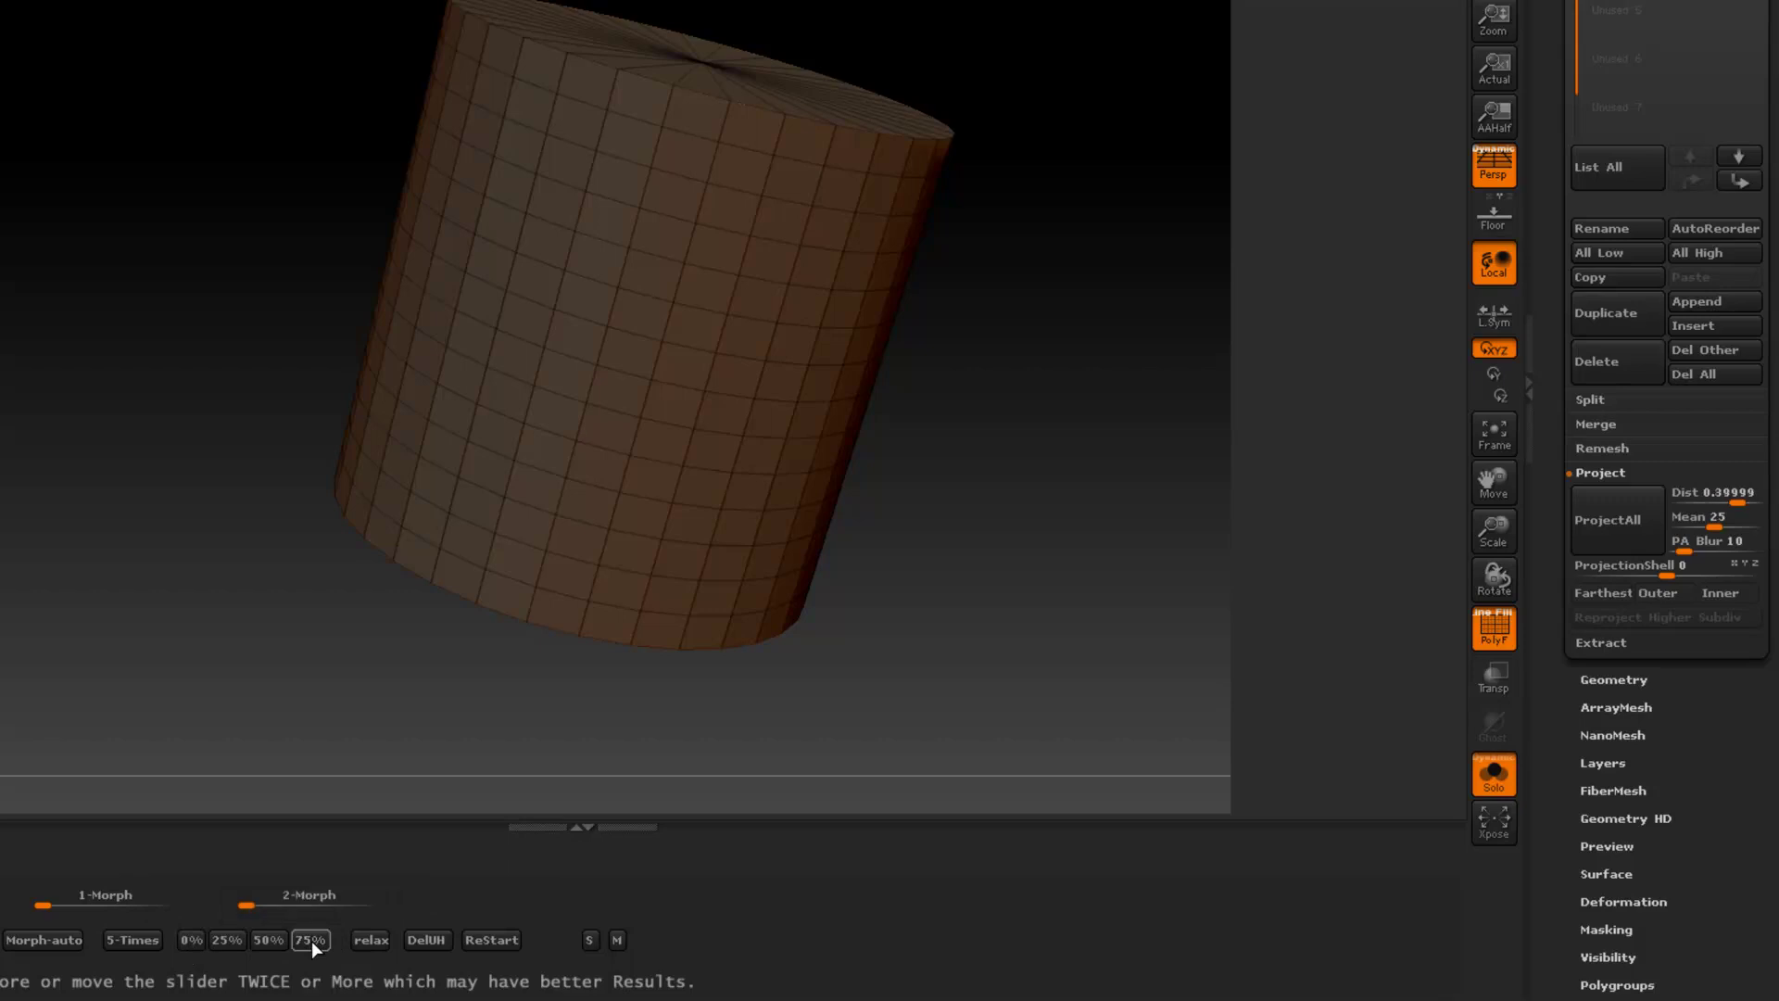
left_click(52, 941)
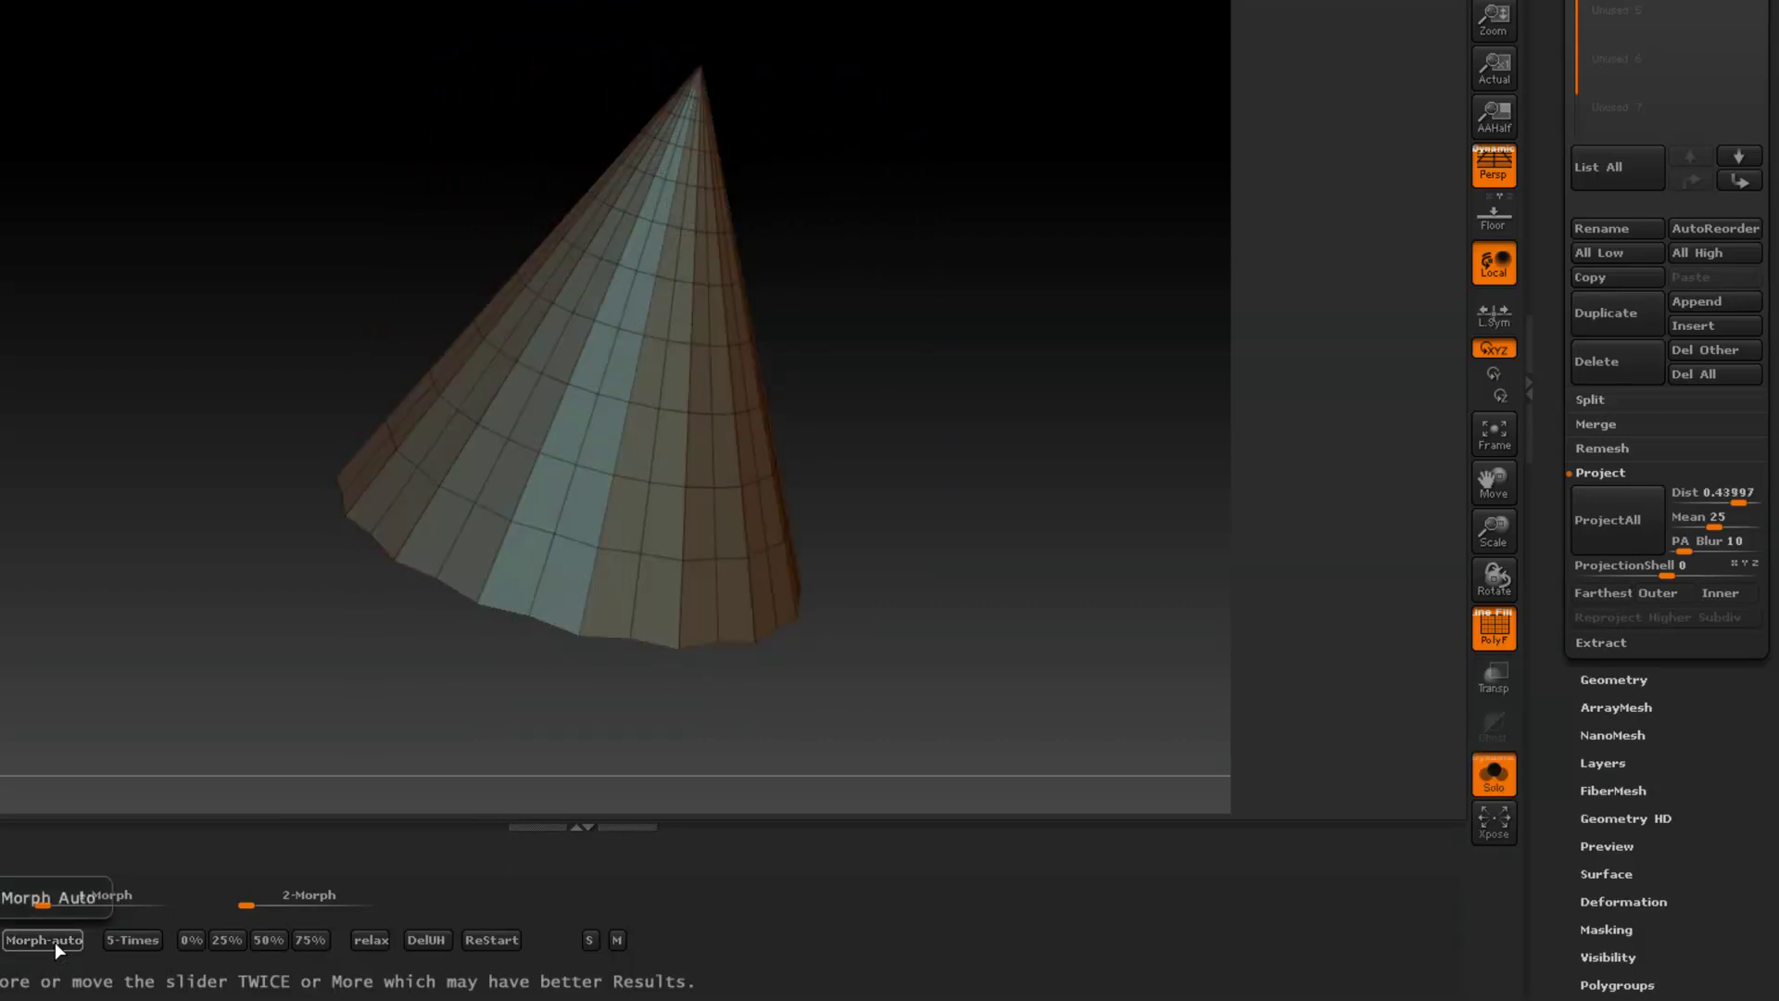
left_click_drag(873, 422, 816, 441)
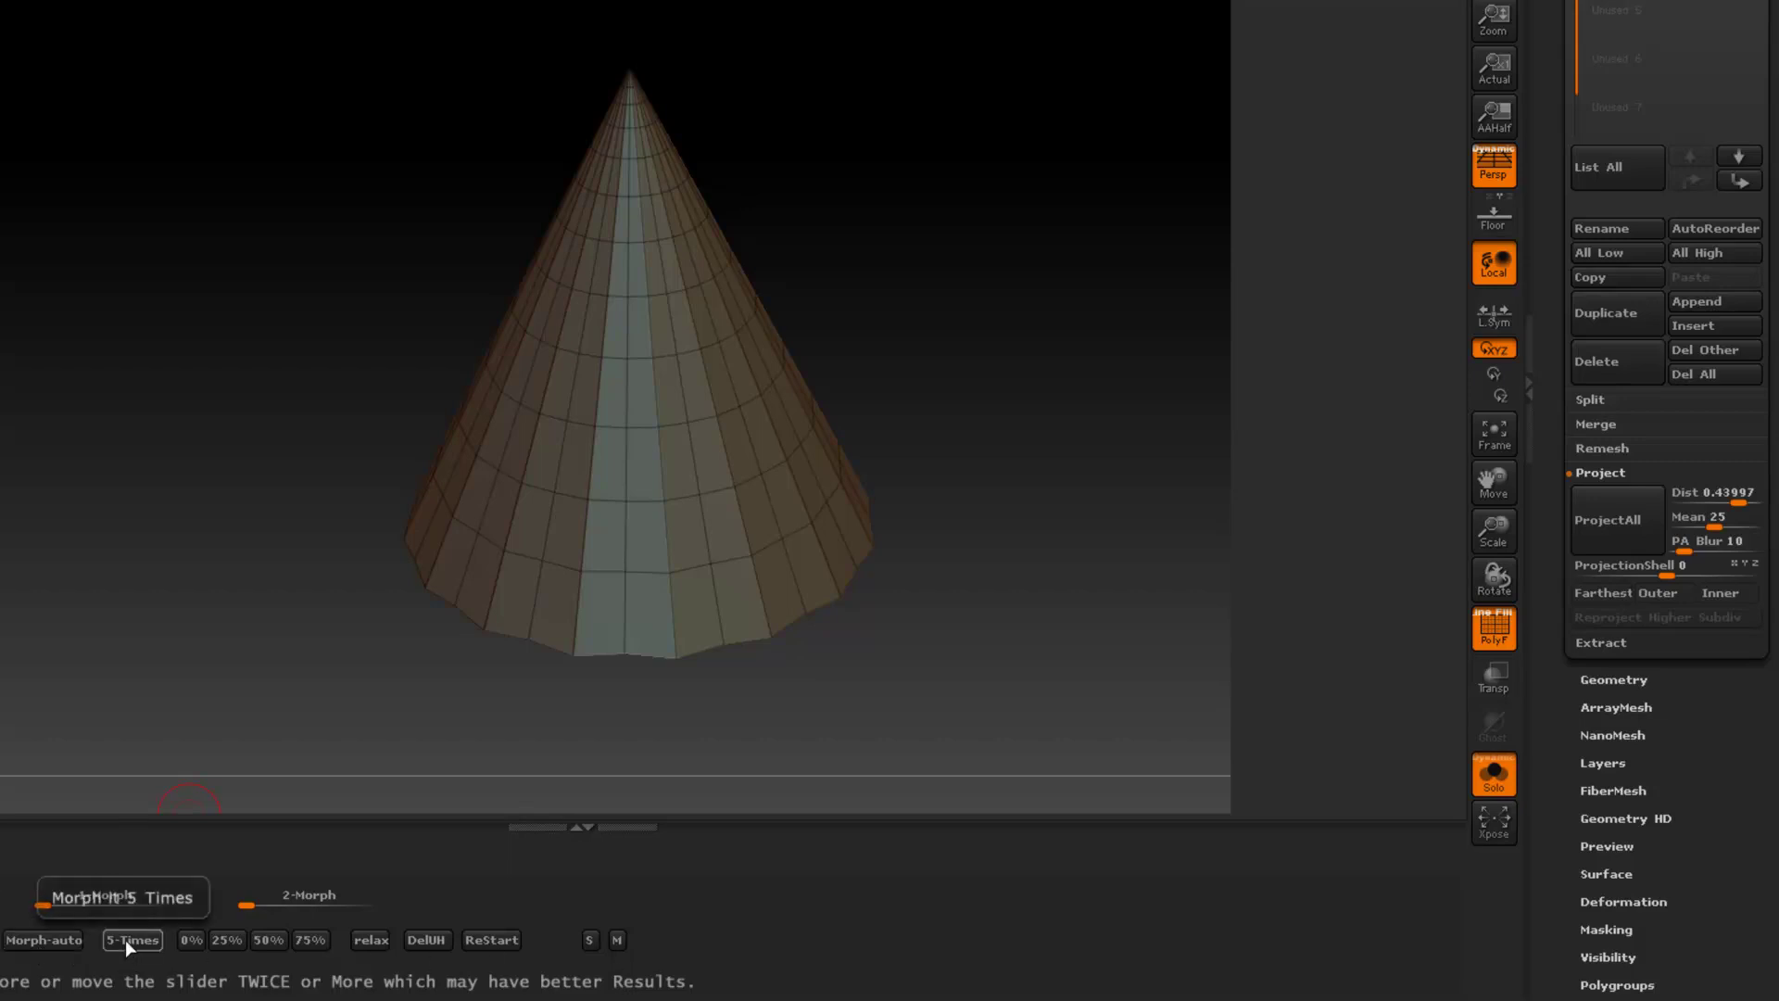
left_click(497, 939)
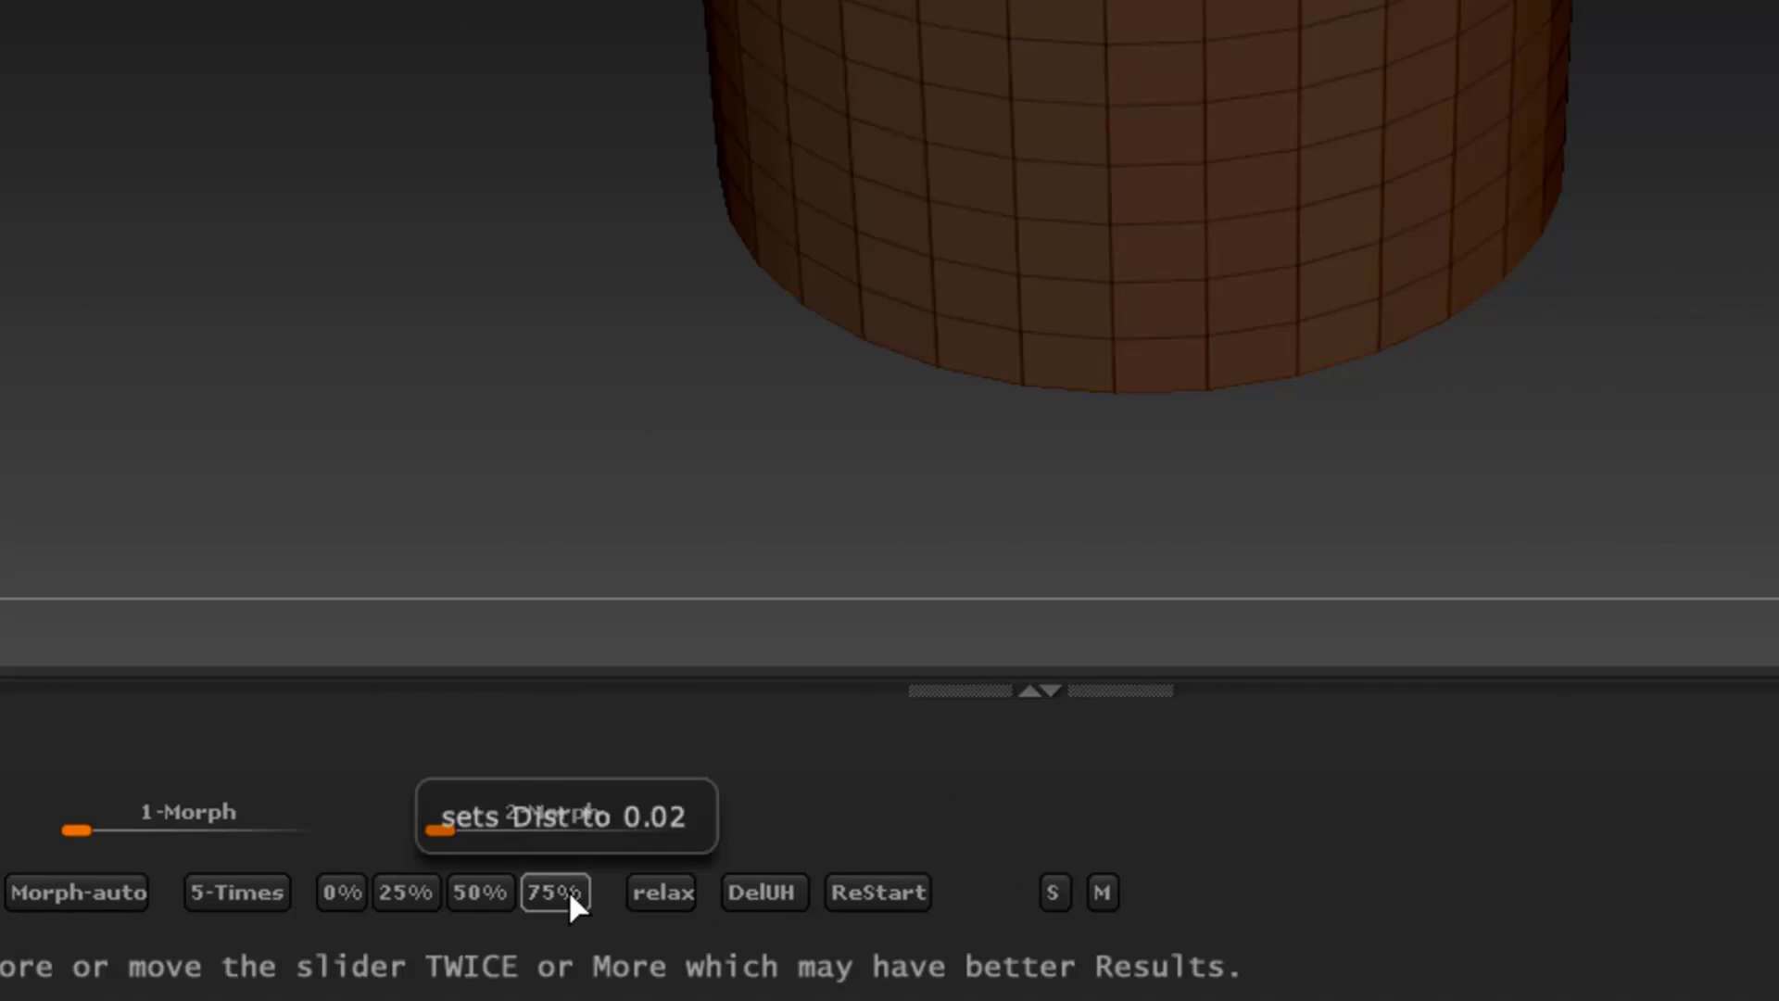
Step: Morph the restored cylinder into the cone with Morph-auto, running it twice to refine the shape
left_click(124, 907)
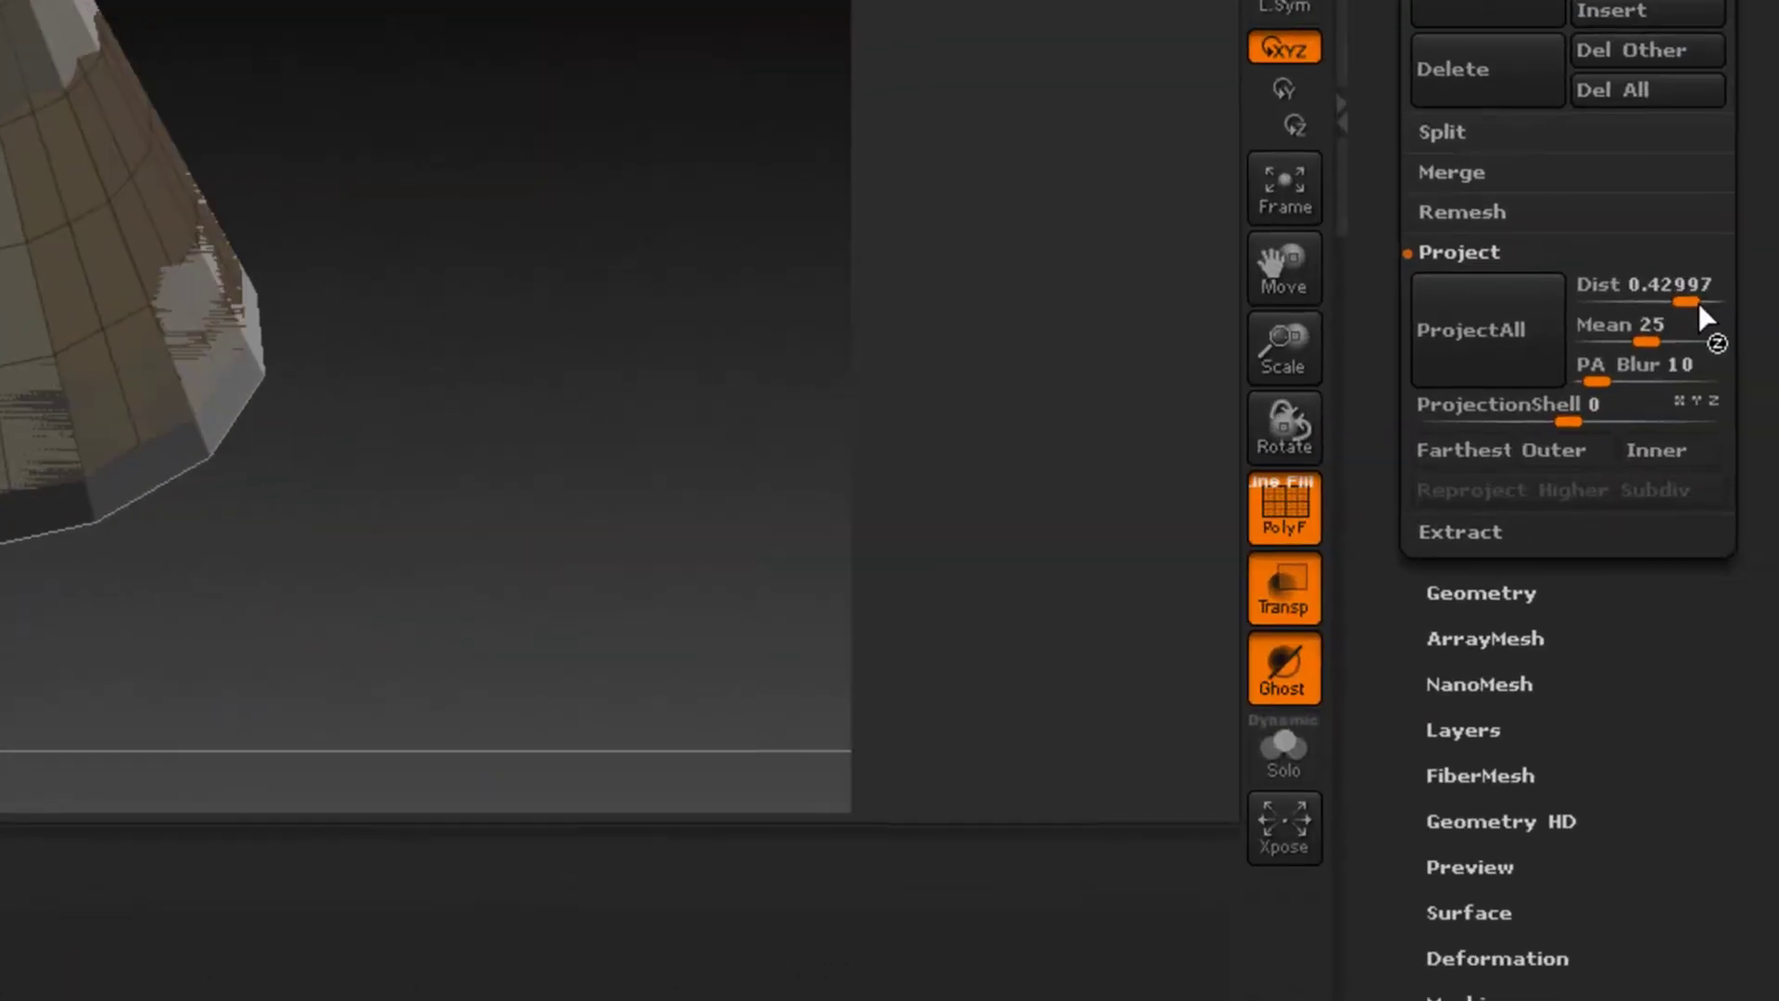
left_click(1692, 298)
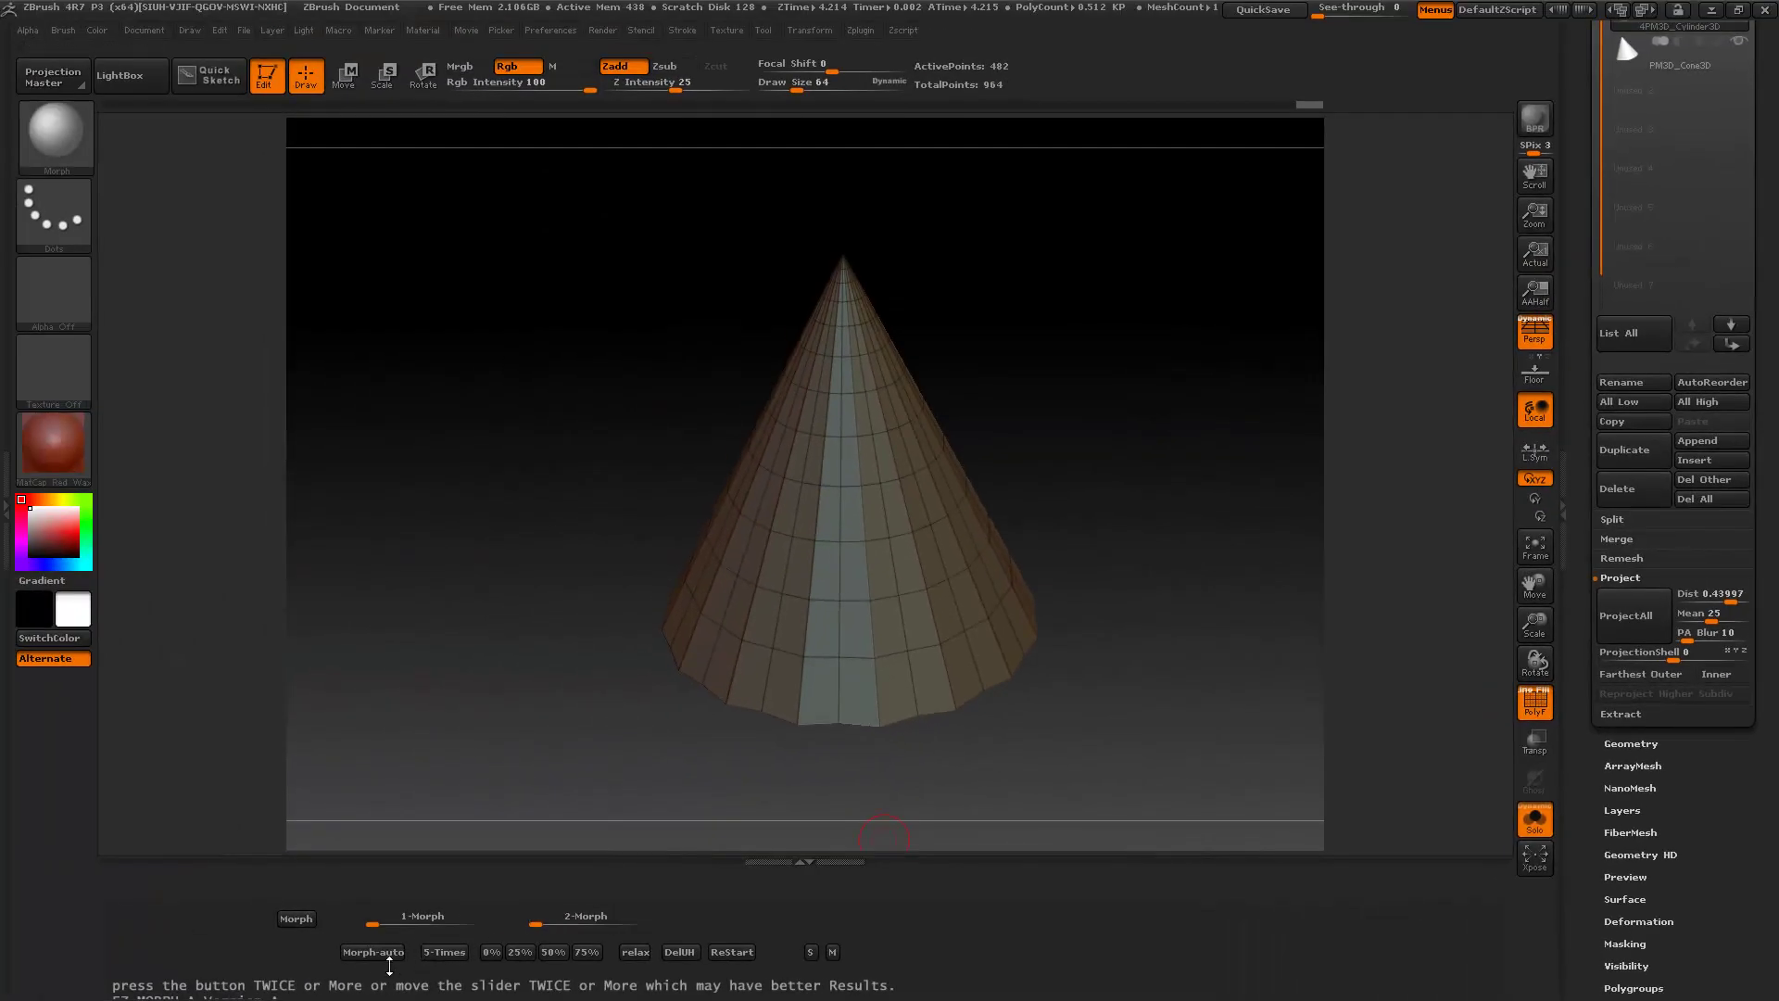
left_click(373, 952)
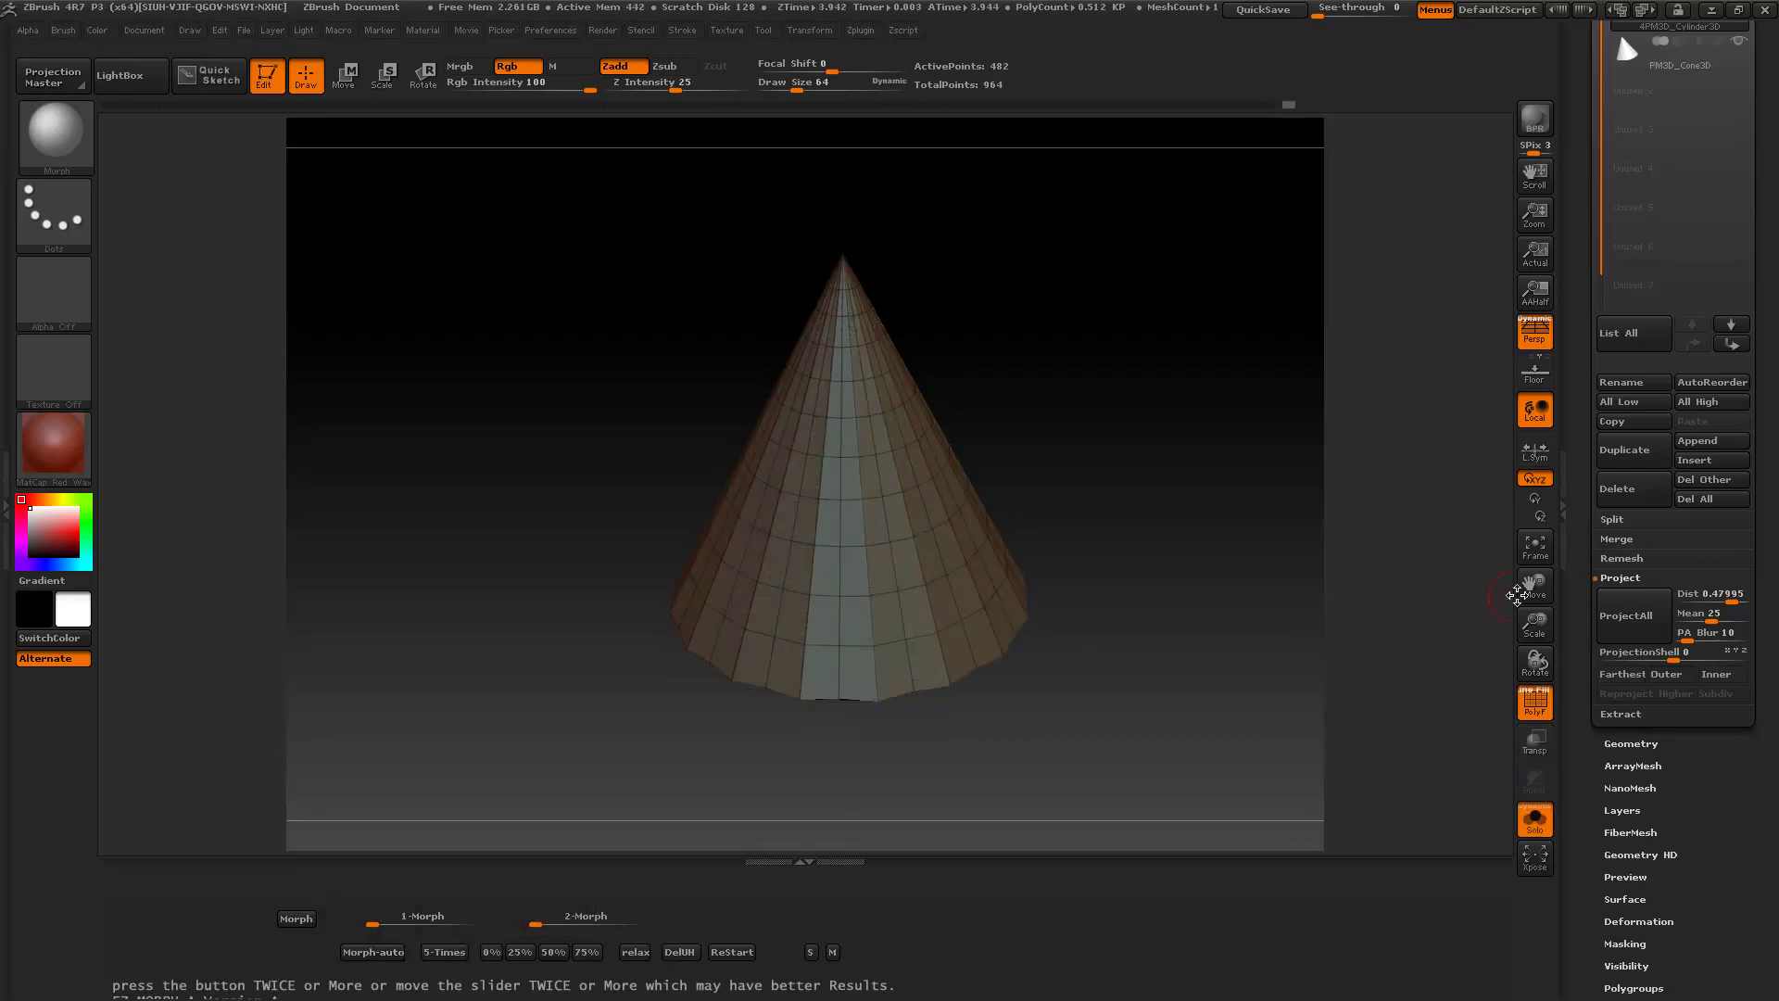
Step: Apply the 75% Dist preset and morph the cylinder into the cone with repeated 5-Times runs
left_click(588, 952)
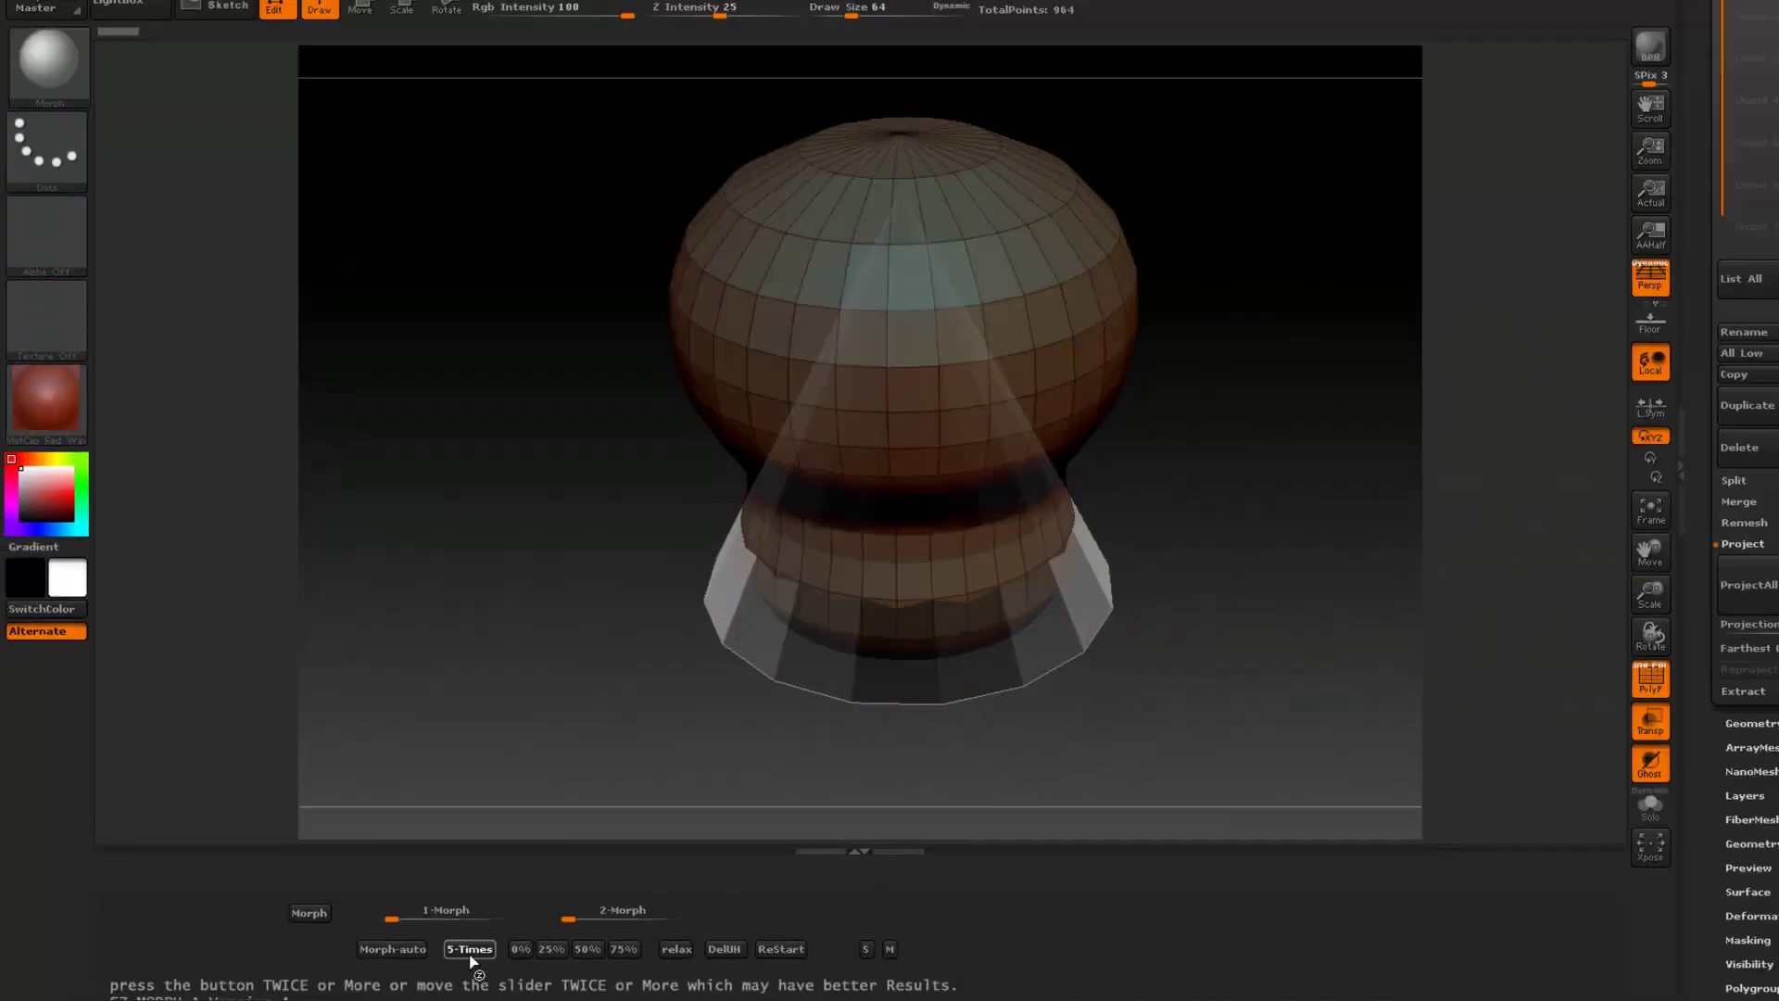
left_click(759, 917)
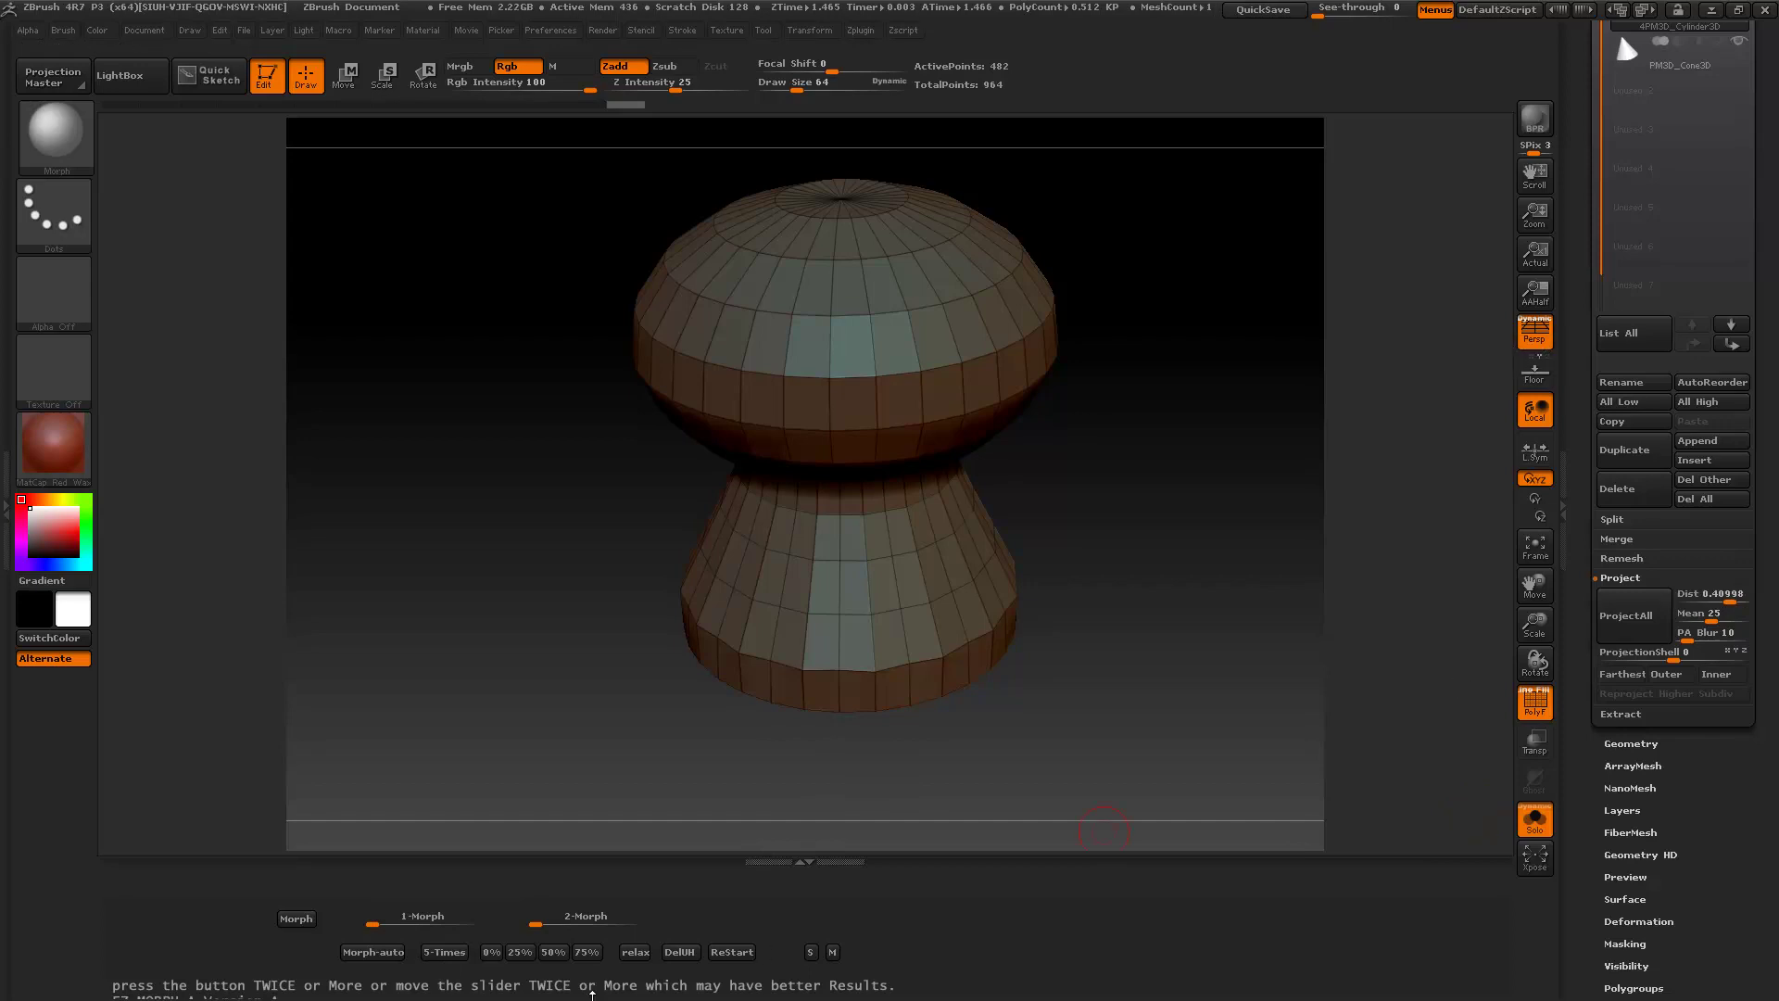
left_click(441, 954)
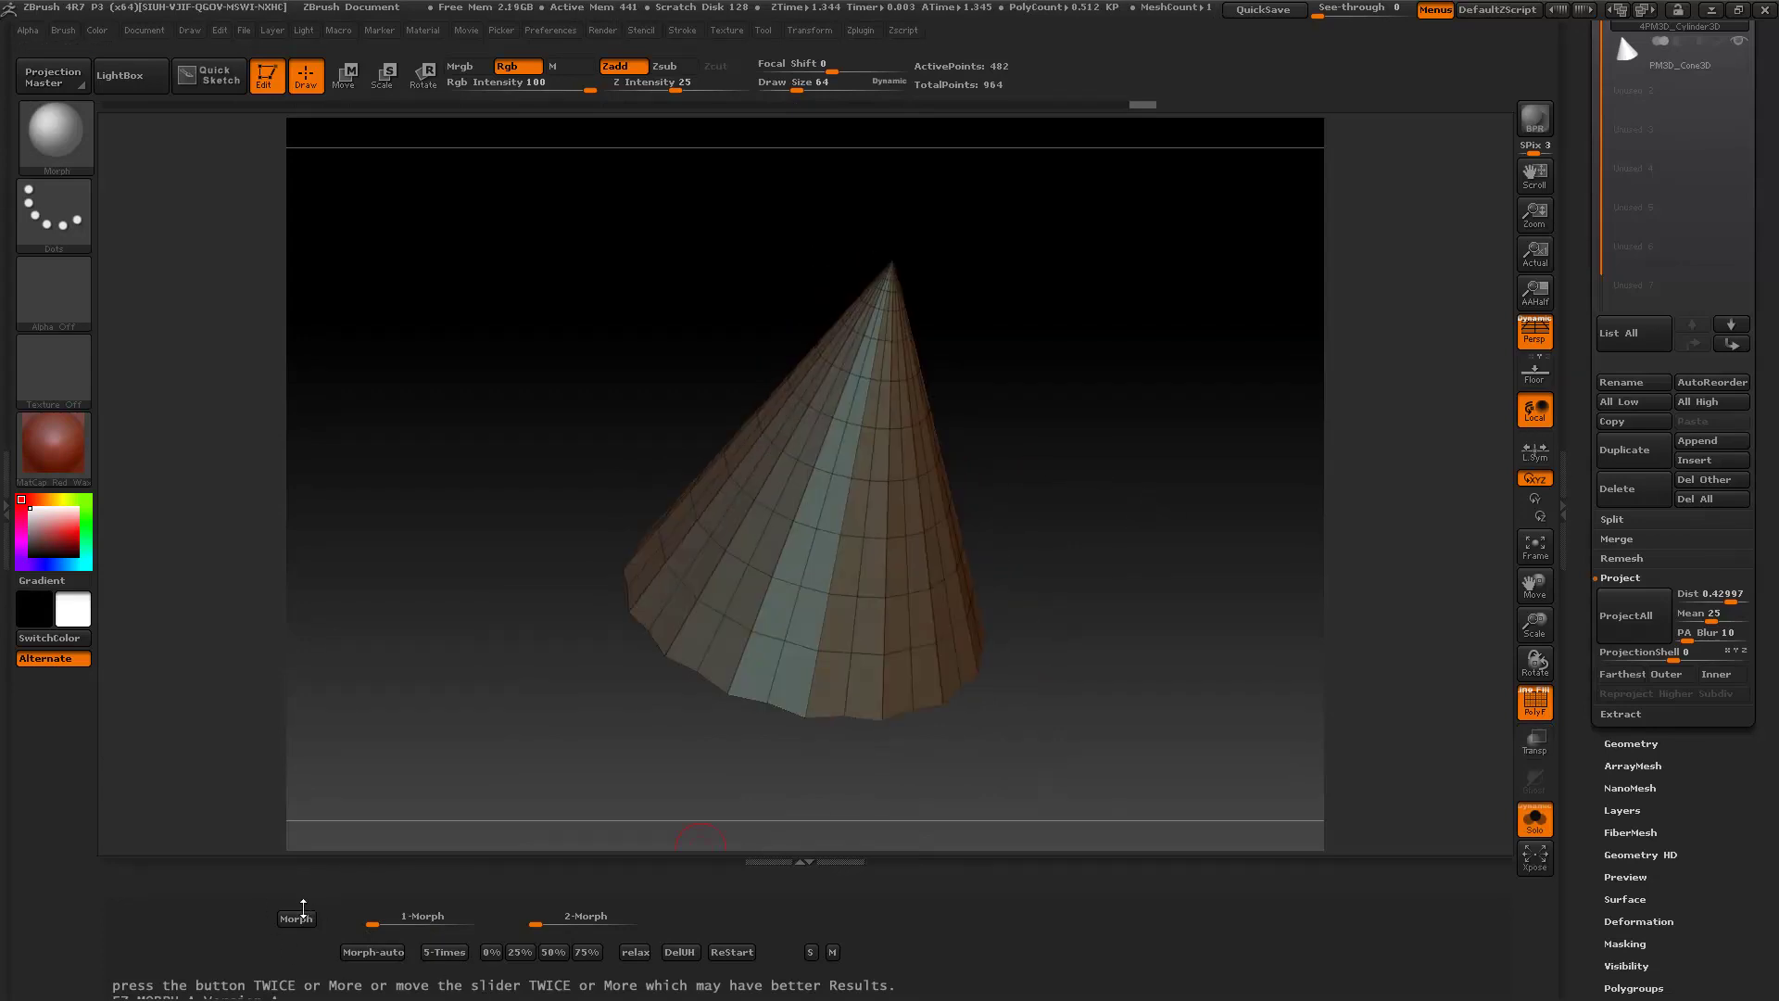
left_click_drag(1161, 564, 1145, 510)
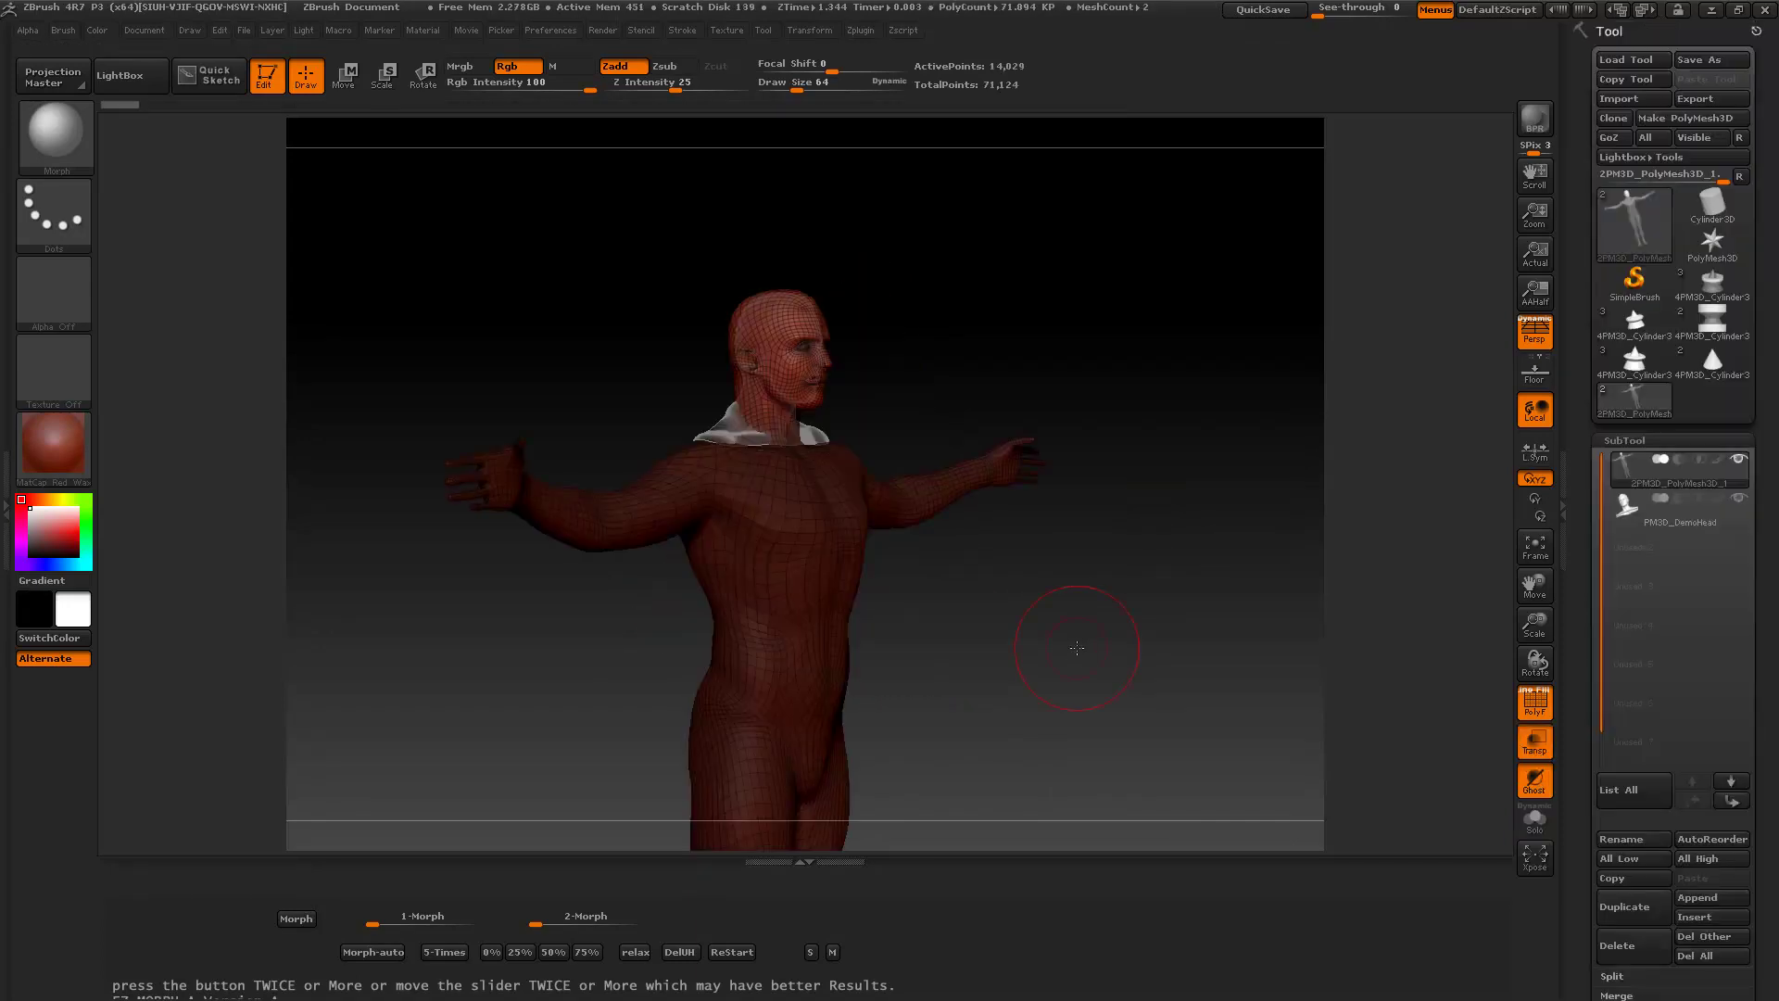
Step: Isolate the 2PM3D_PolyMesh3D_1 body, hide its polyframe, and compare it with the PM3D_DemoHead subtool, ending on the body
left_click(1535, 821)
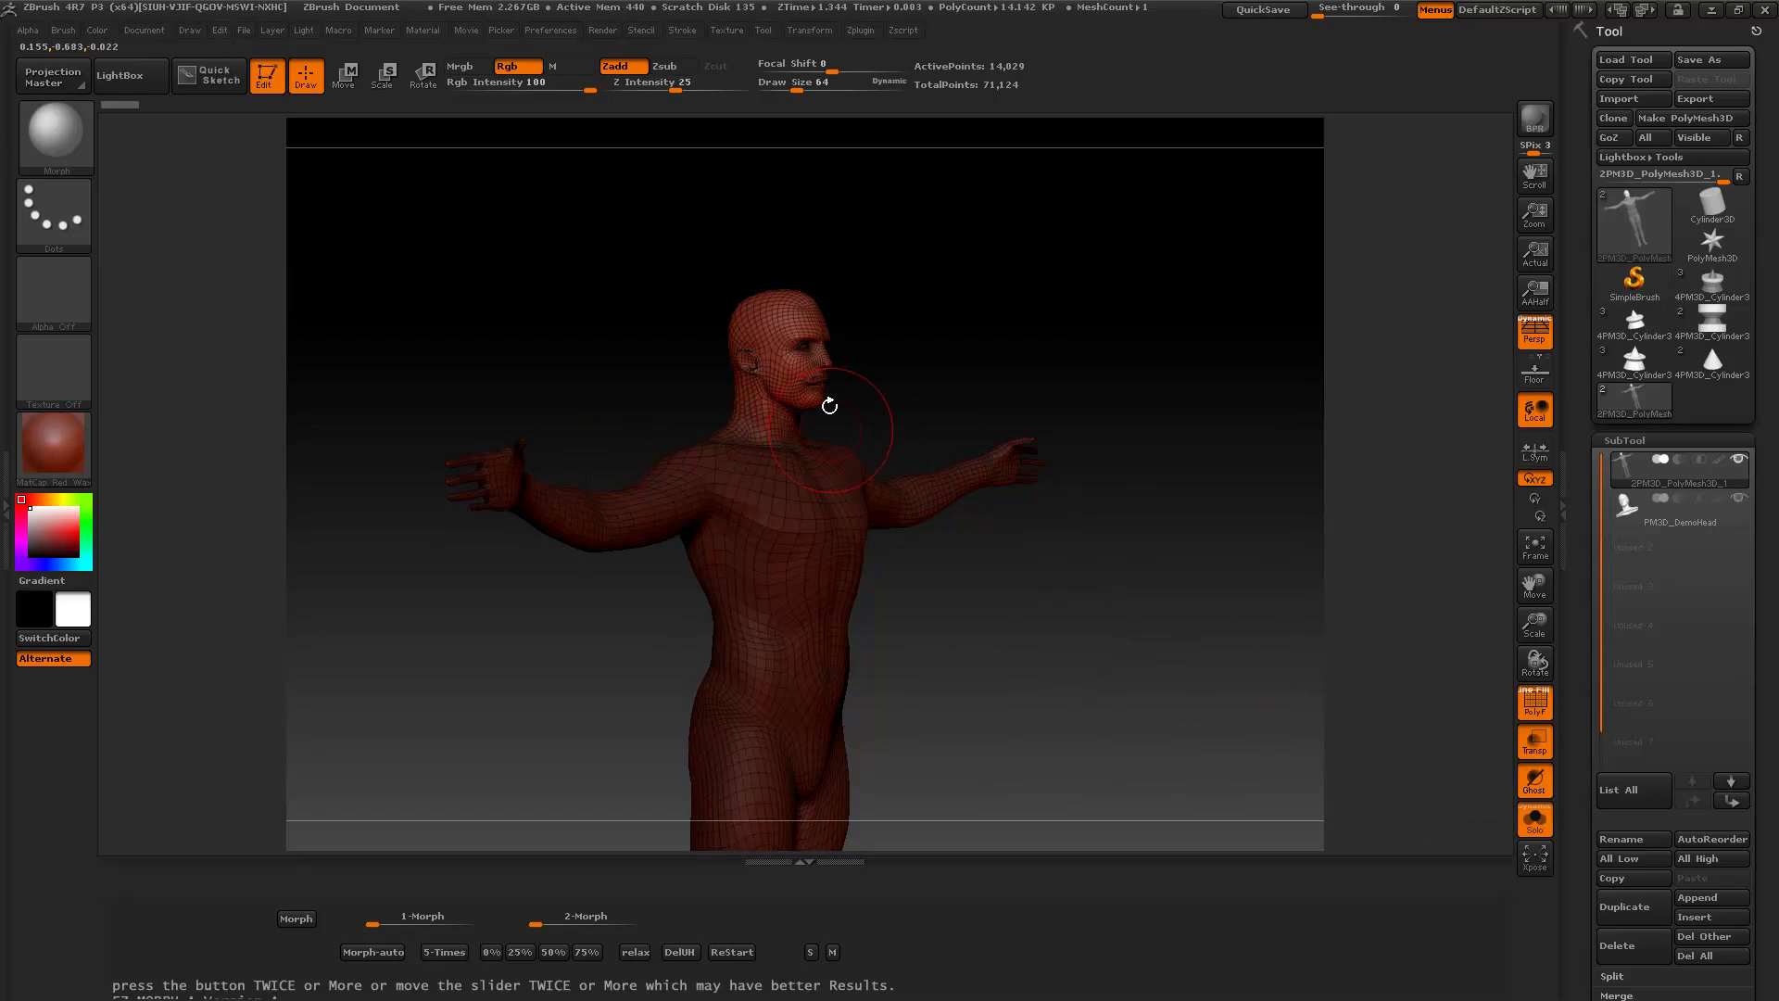
left_click(1633, 514)
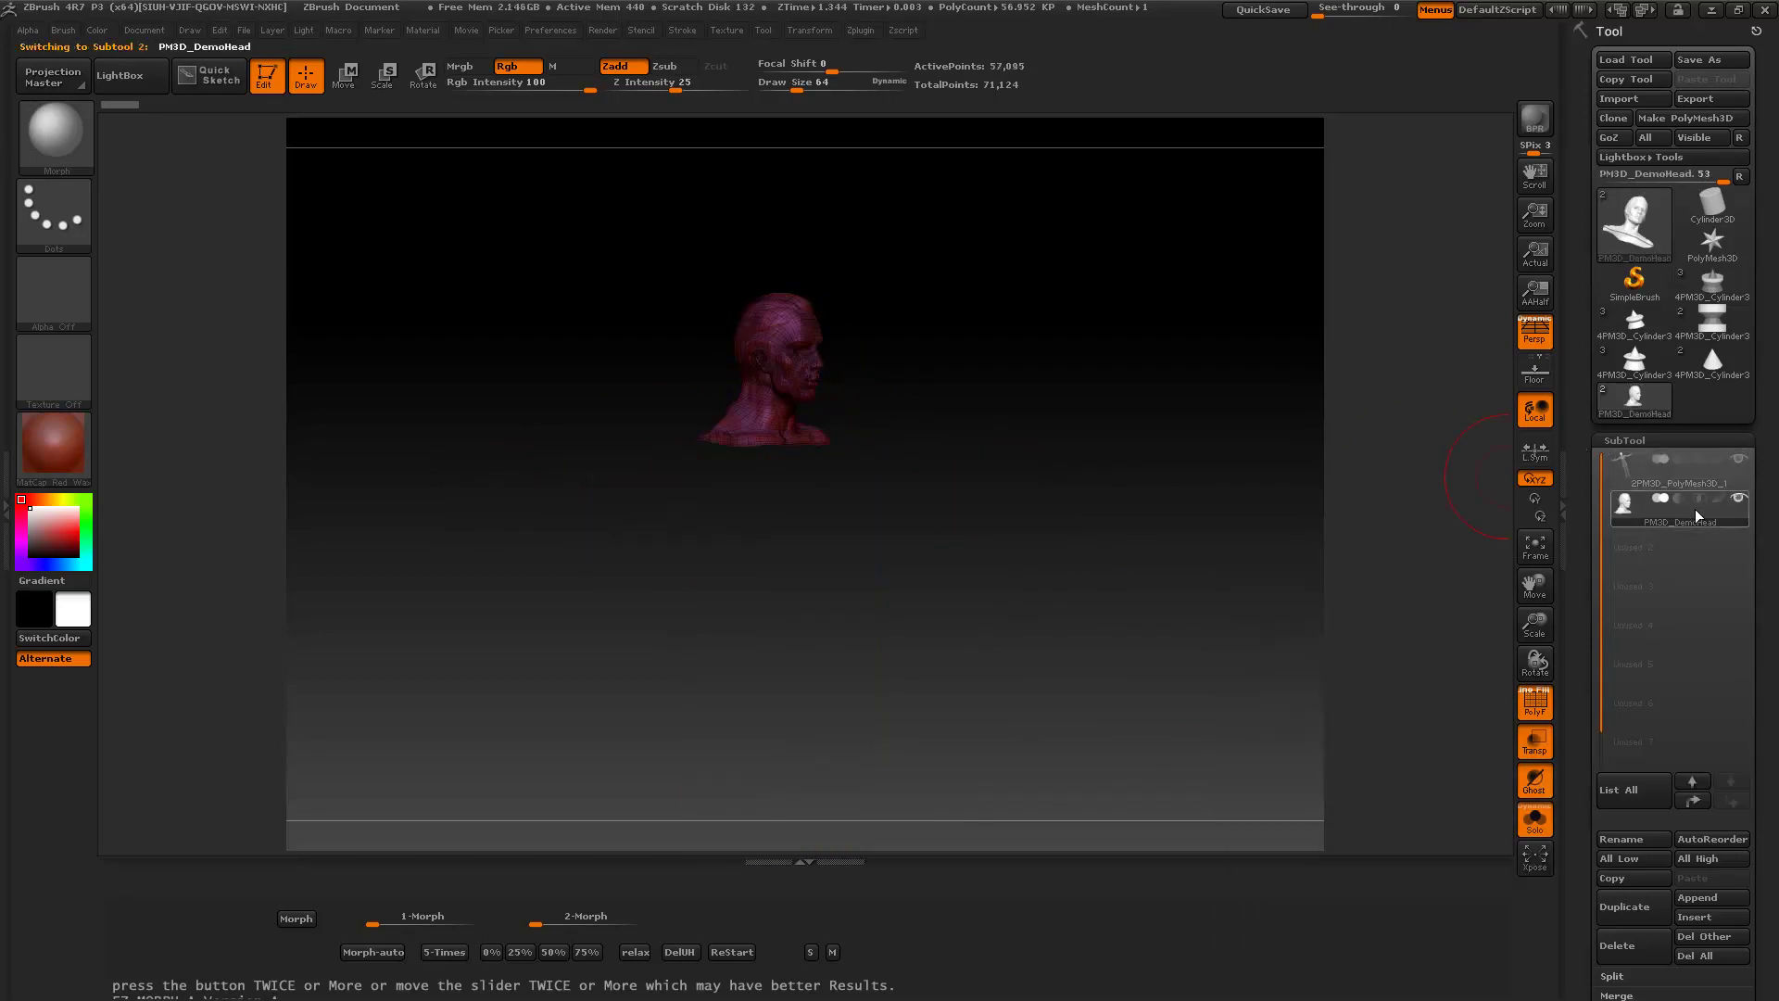
left_click(1681, 487)
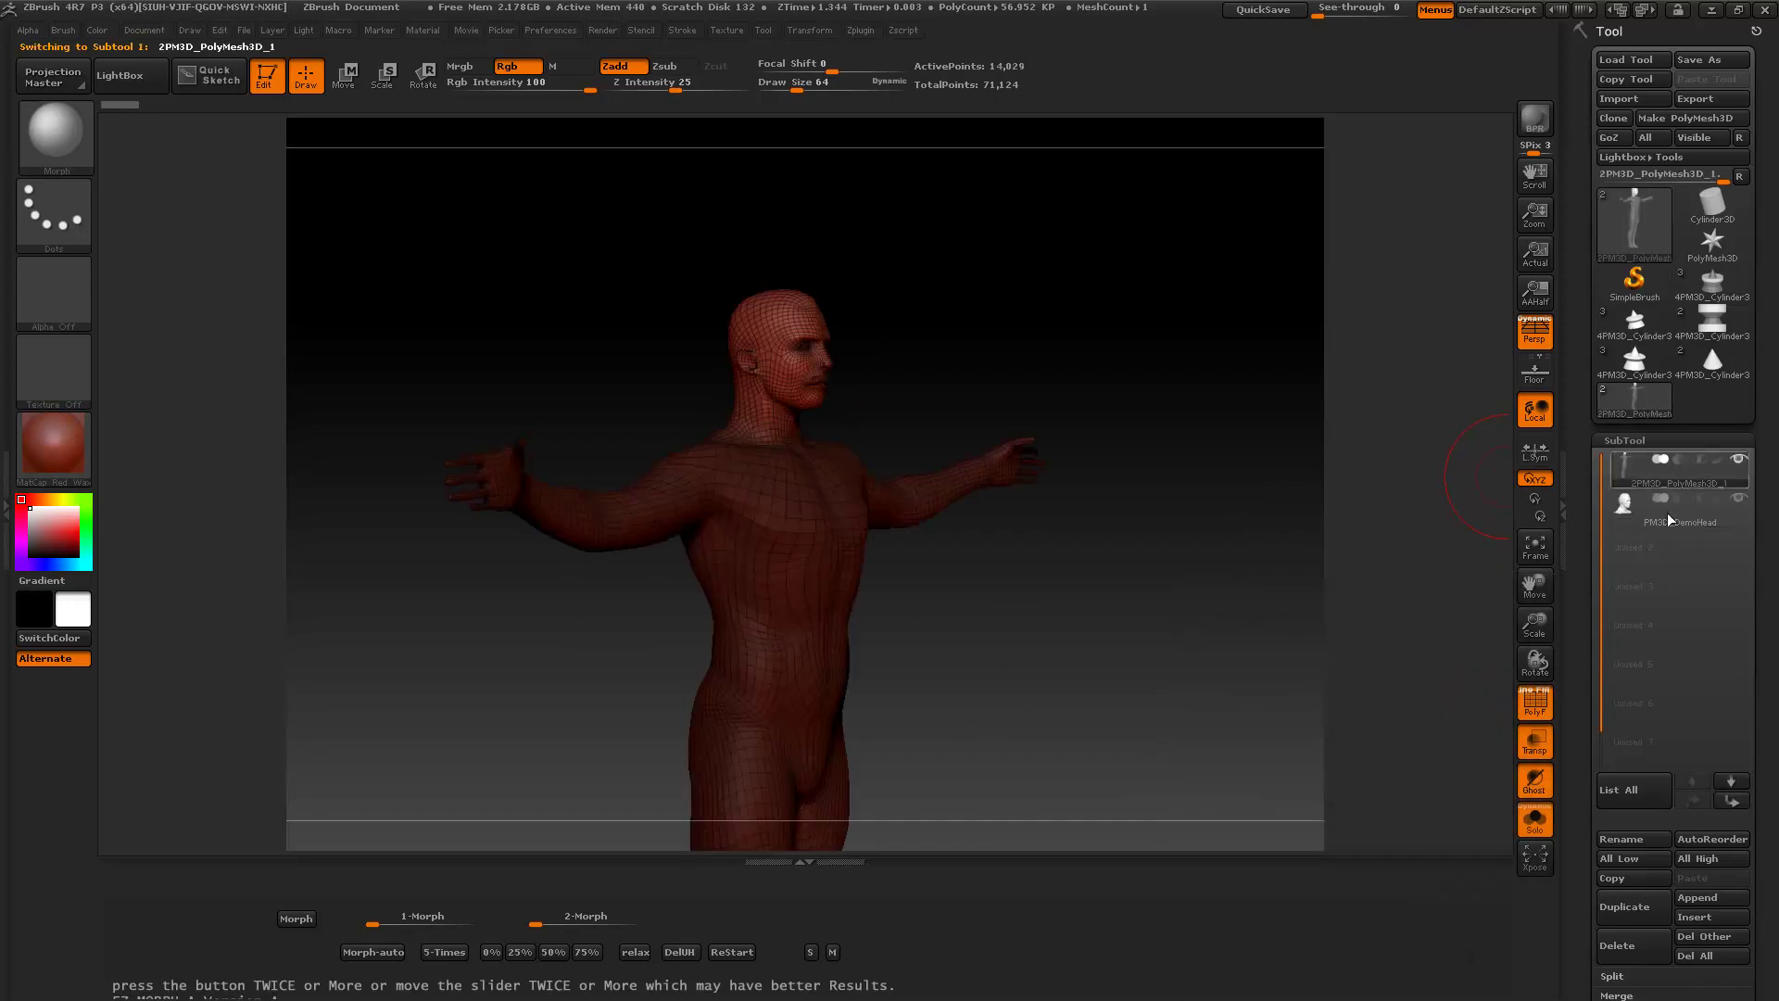
left_click(1536, 714)
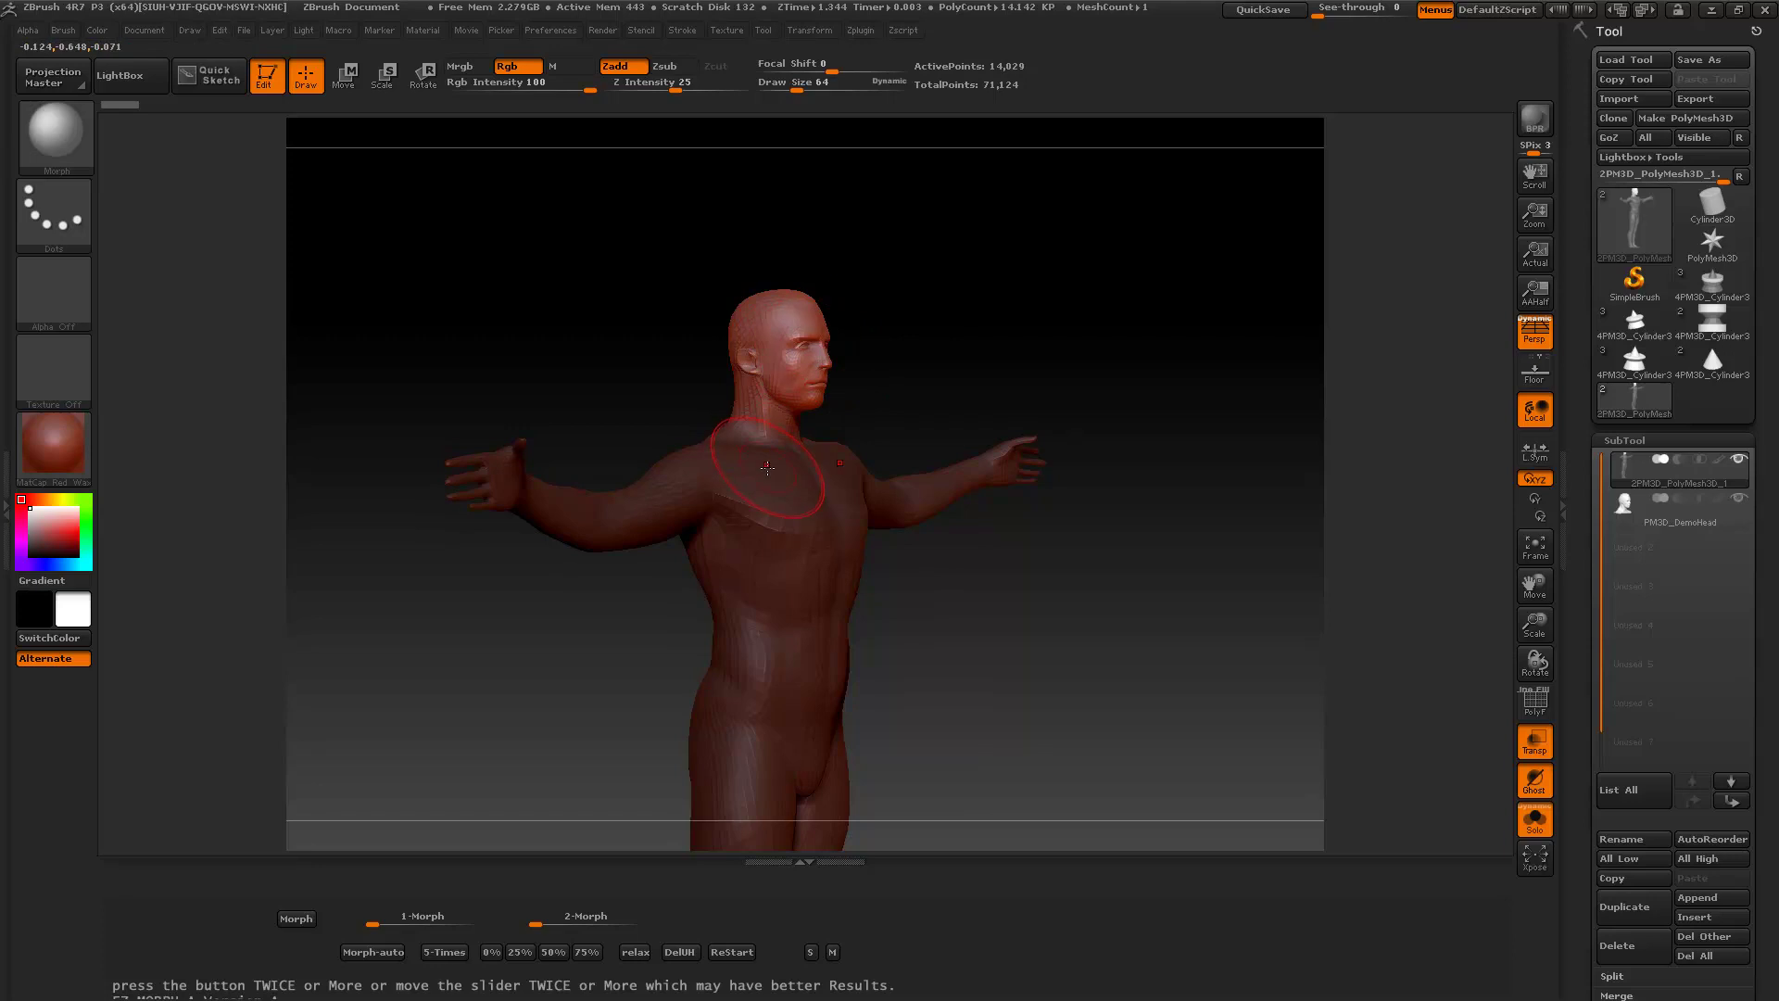
left_click(1673, 515)
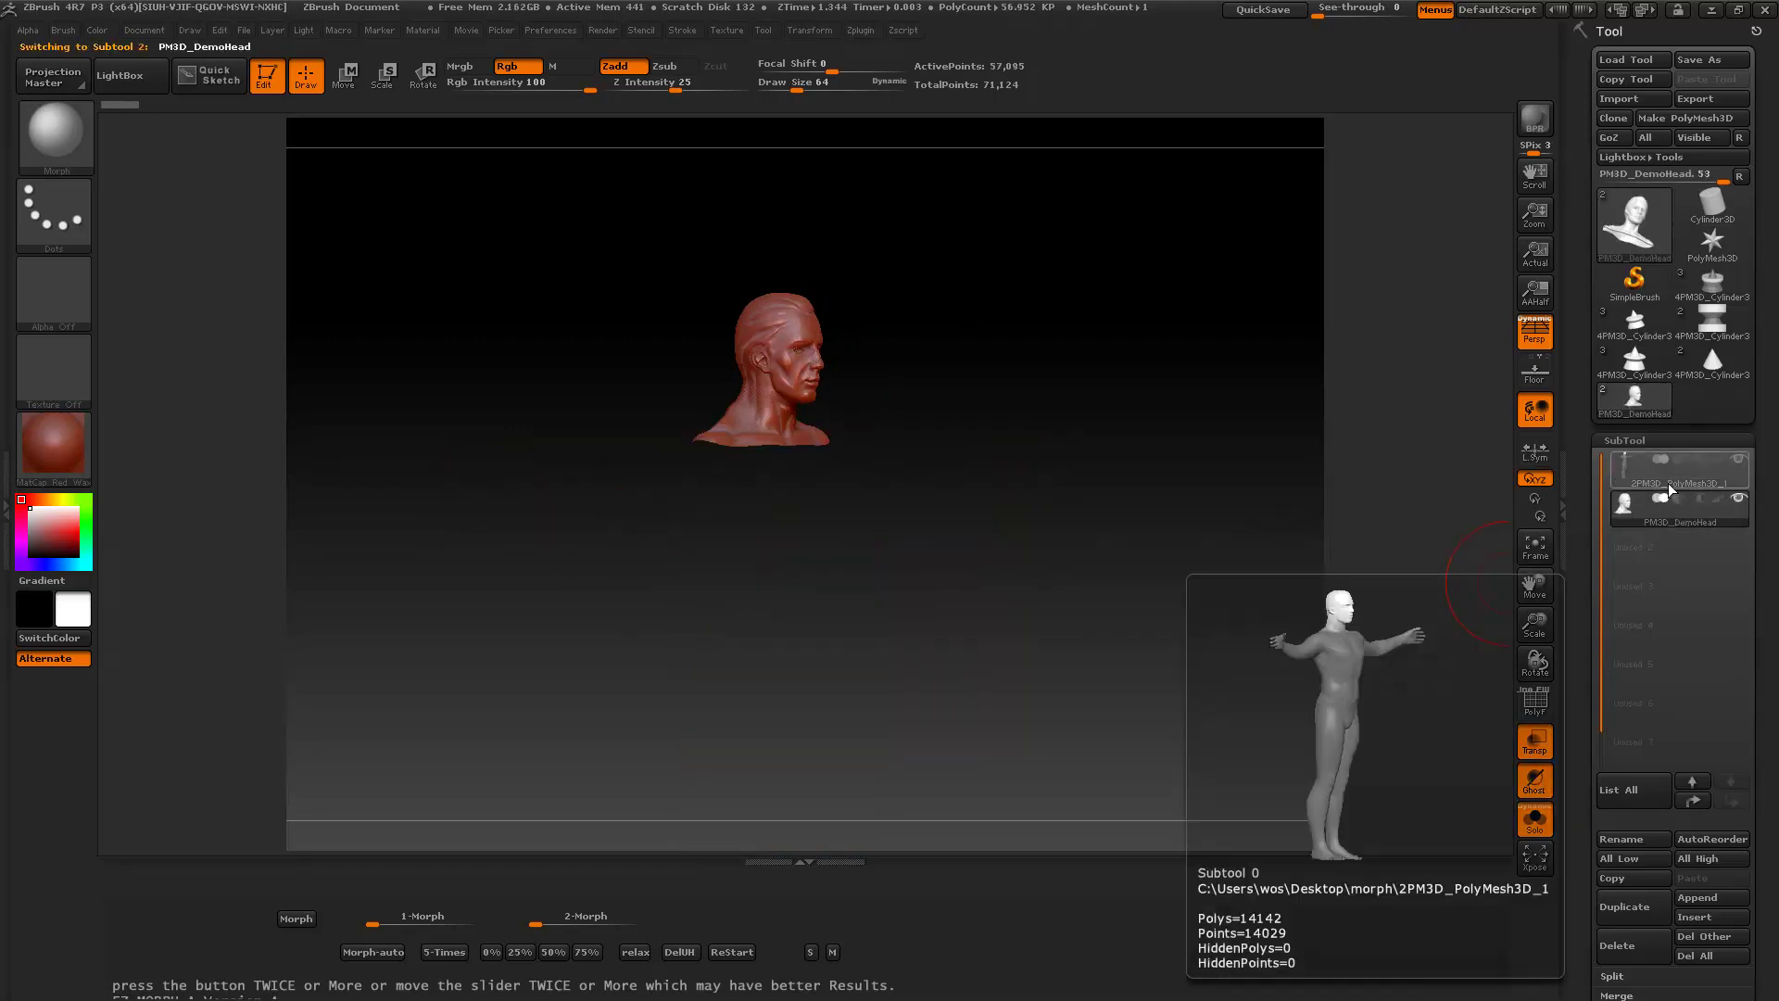
left_click(1670, 484)
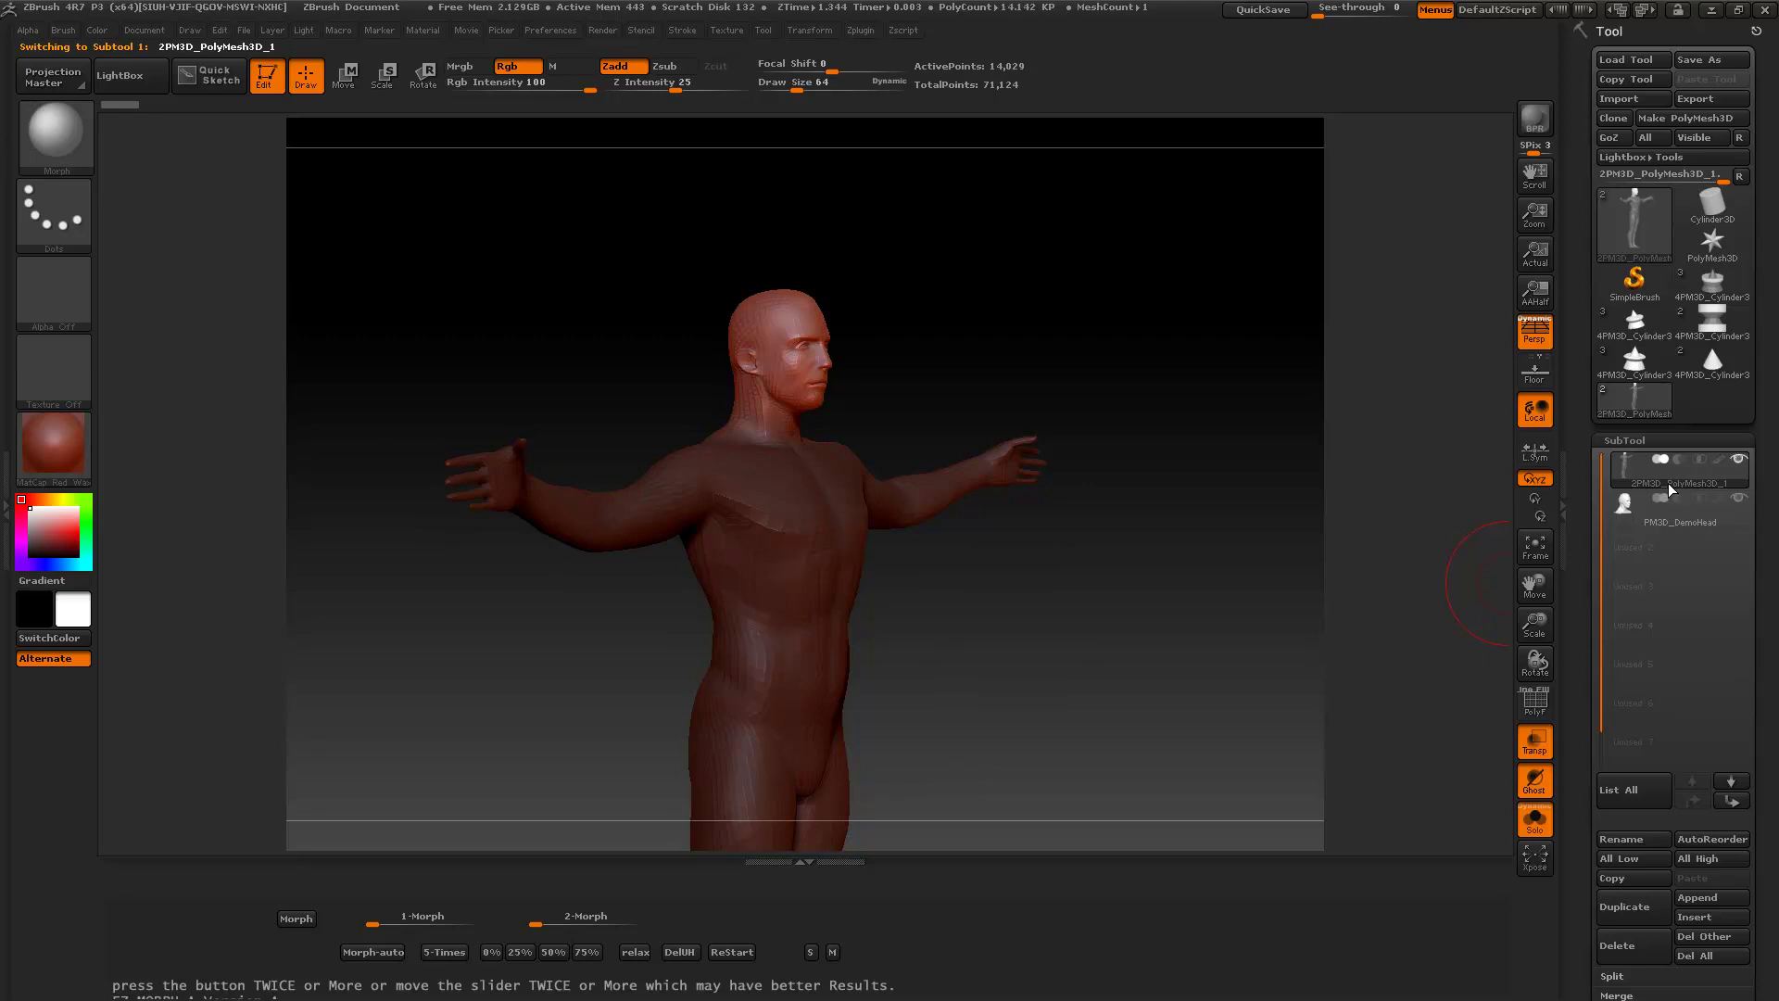
Step: Show both subtools, morph the body's head to the demo head with 5-Times, examine it up close, and restore it with ReStart
left_click(1535, 821)
mouse_move(1167, 697)
left_mouse_down()
mouse_move(1094, 699)
mouse_move(1167, 700)
mouse_move(1140, 701)
left_mouse_up()
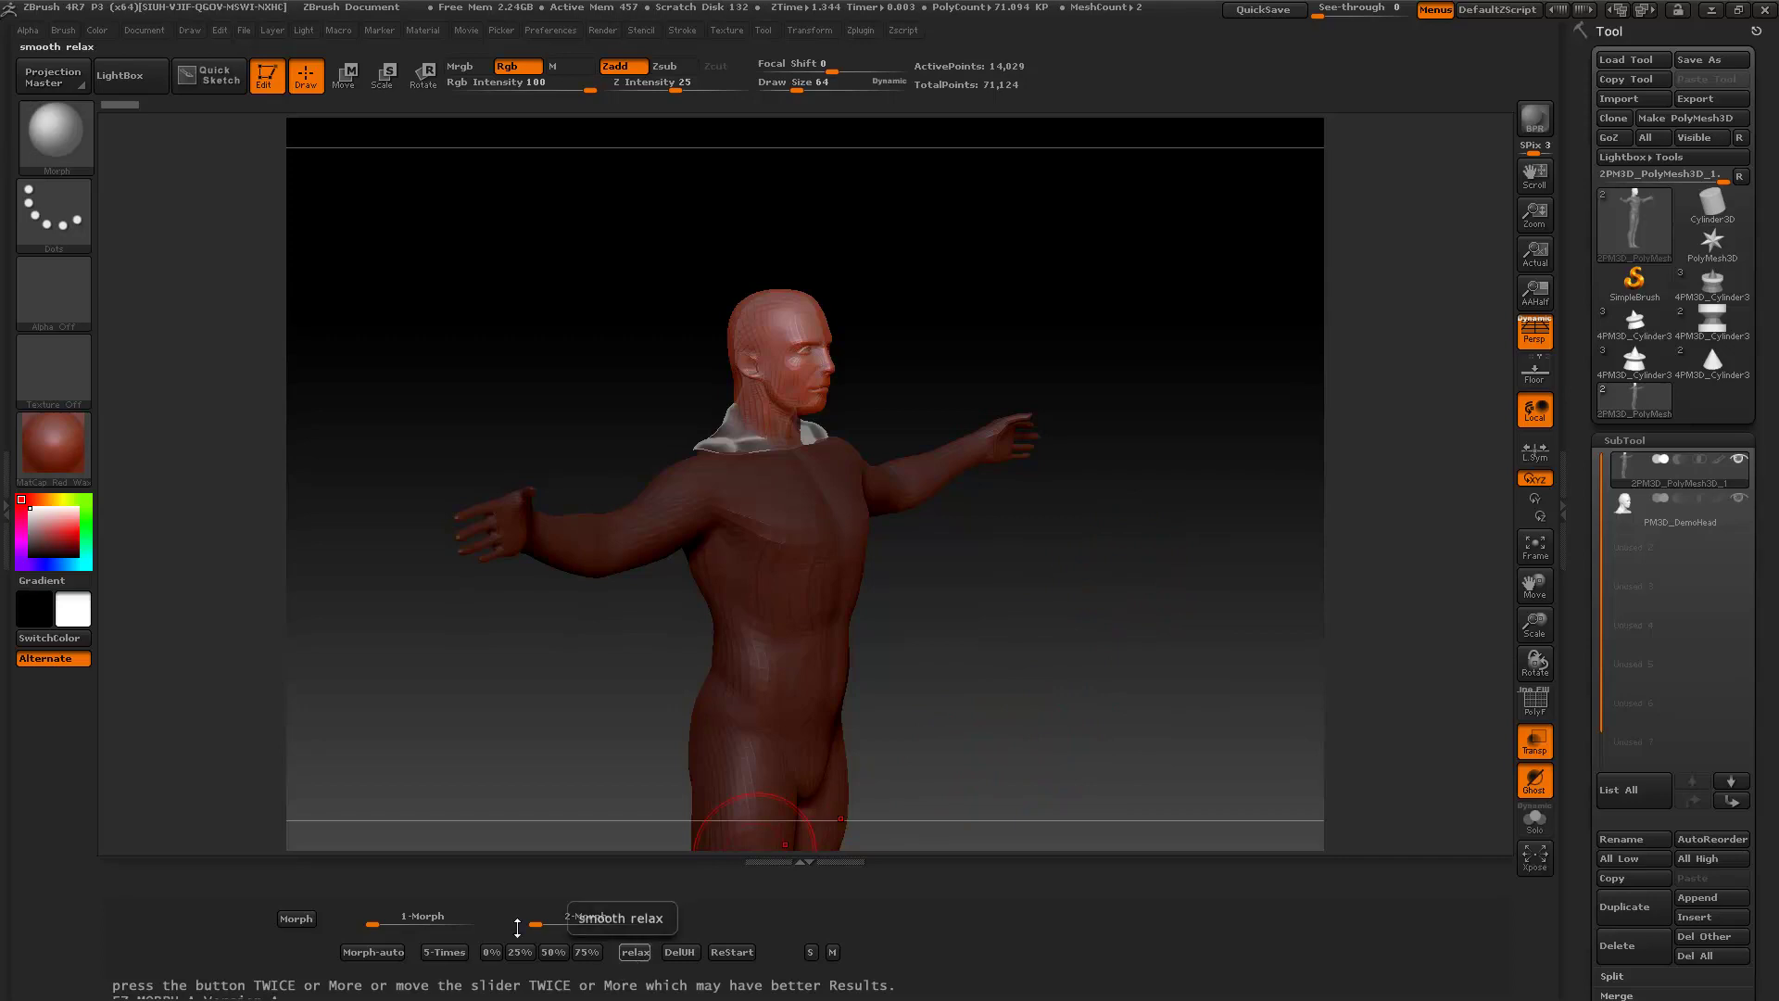
left_click(445, 952)
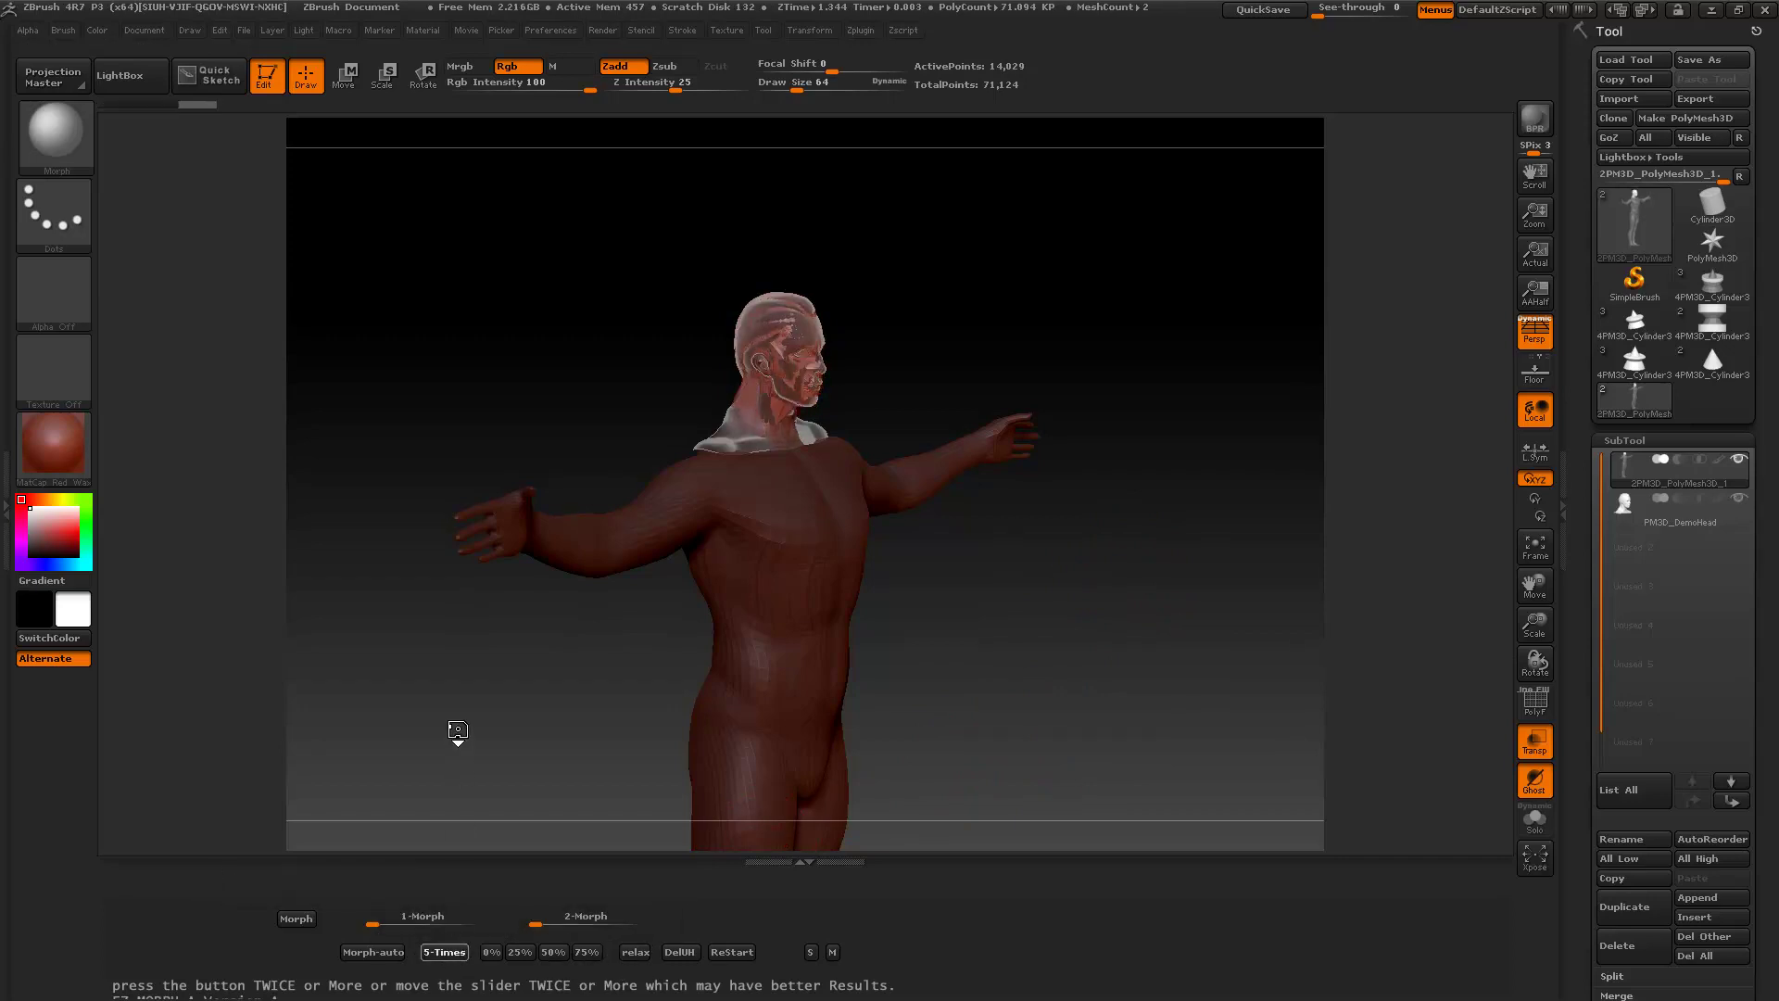
mouse_move(957, 616)
left_mouse_down()
mouse_move(904, 620)
mouse_move(958, 634)
left_mouse_up()
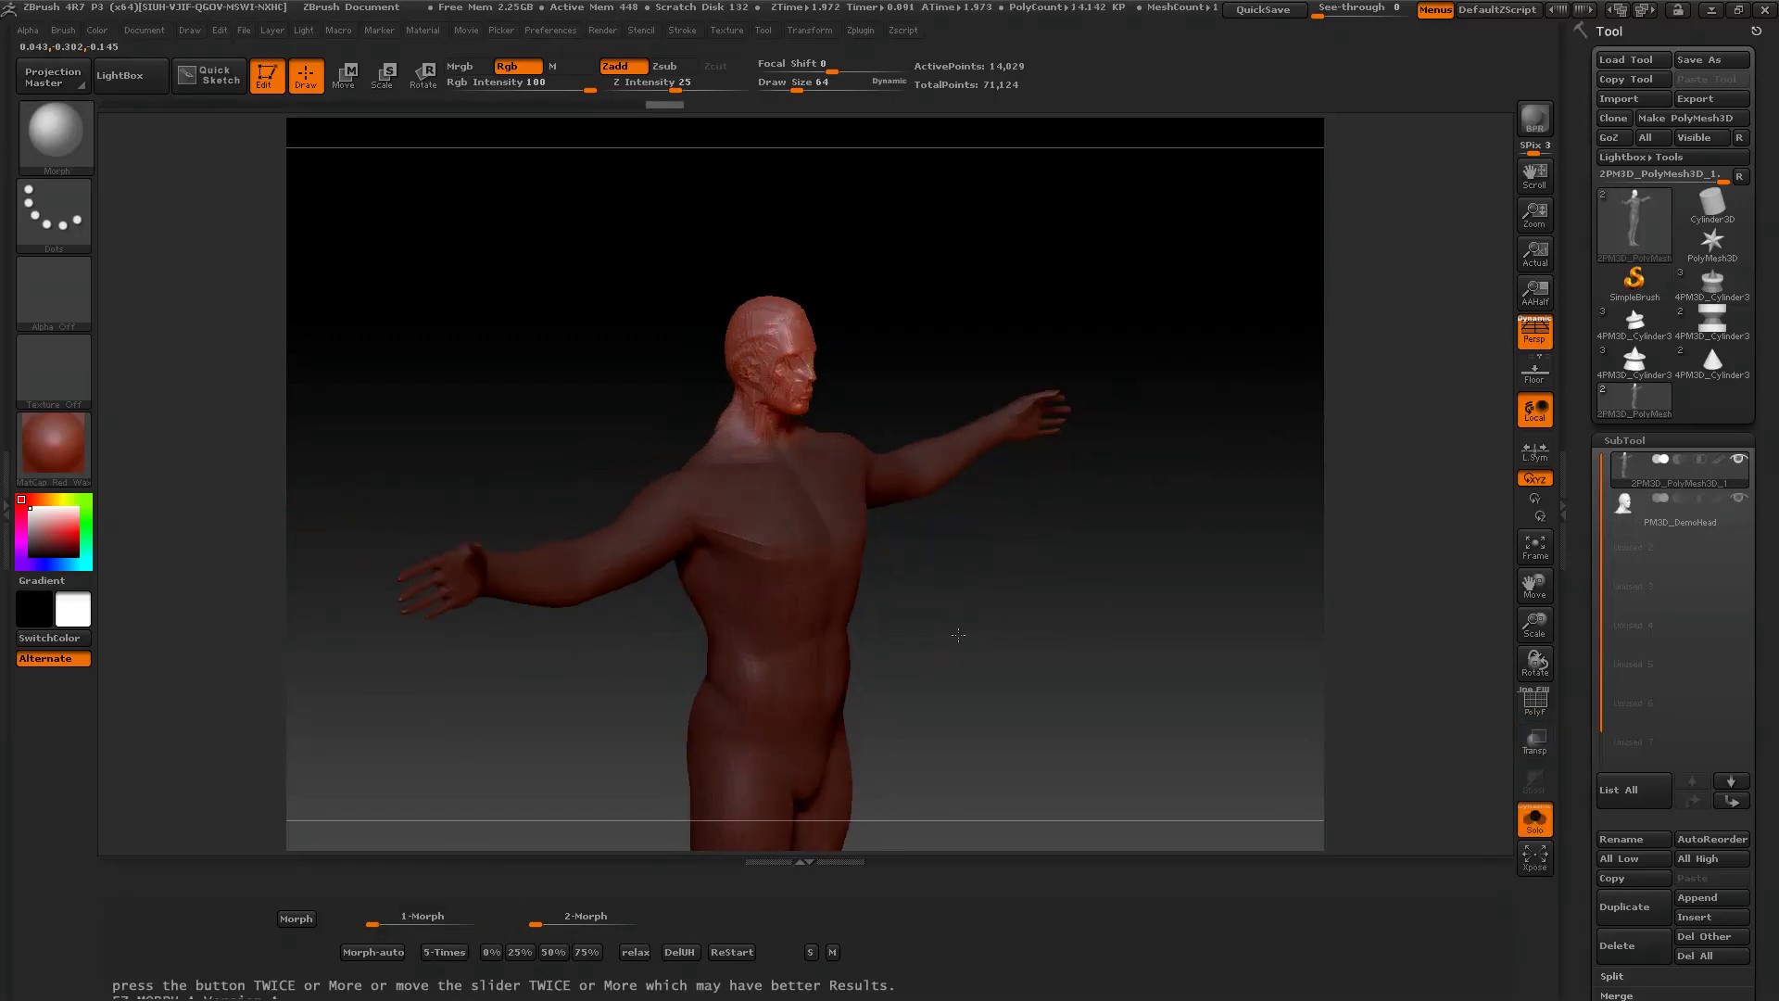
left_click(1292, 628)
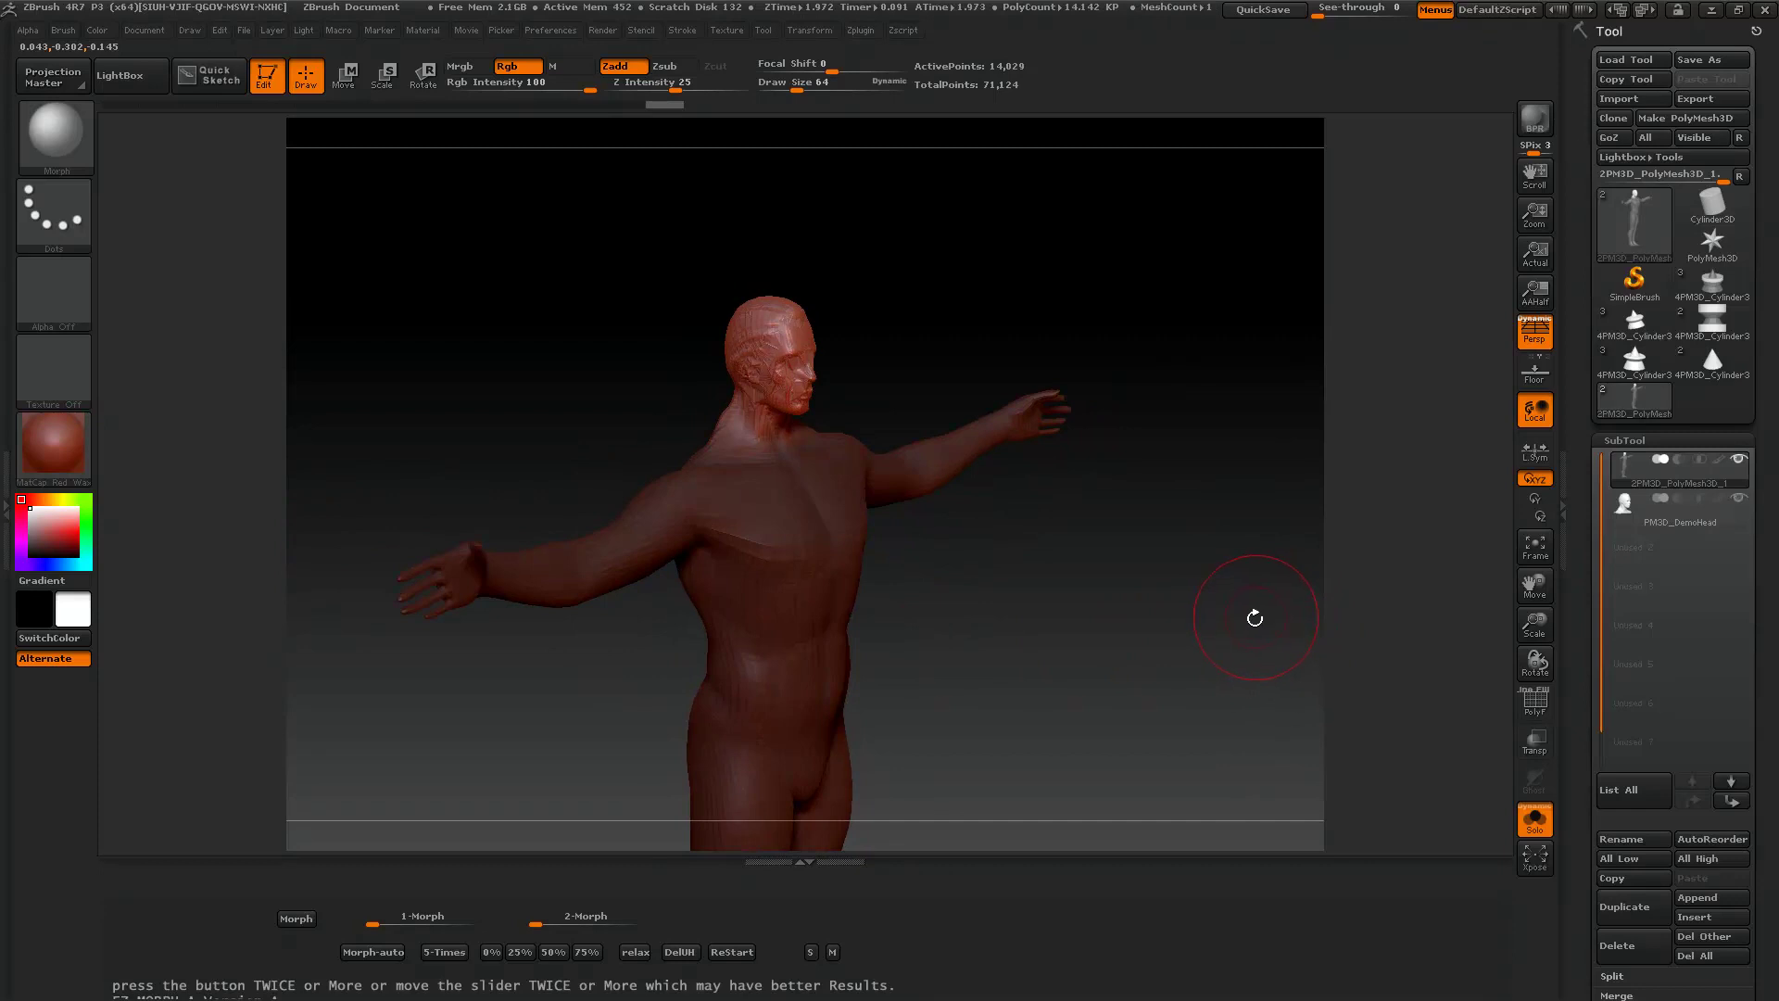
mouse_move(1228, 625)
left_mouse_down()
mouse_move(1209, 586)
mouse_move(1237, 659)
mouse_move(1115, 668)
mouse_move(1001, 365)
mouse_move(1026, 378)
left_mouse_up()
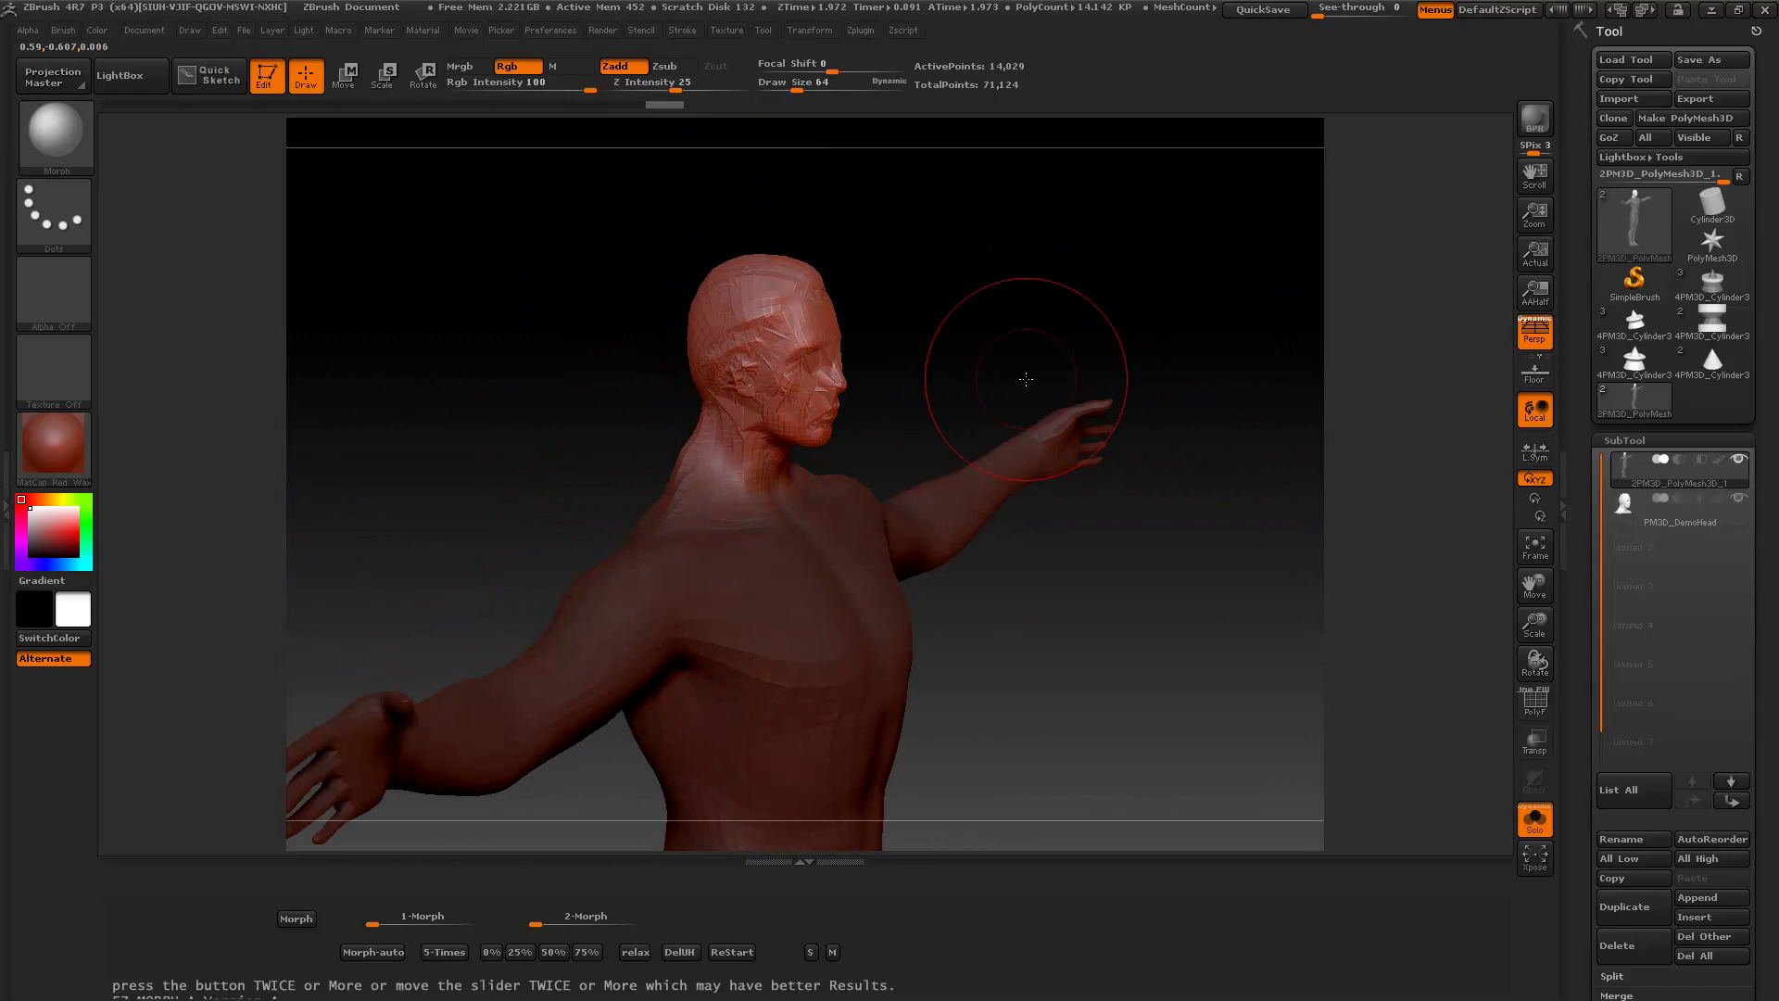
left_click(729, 952)
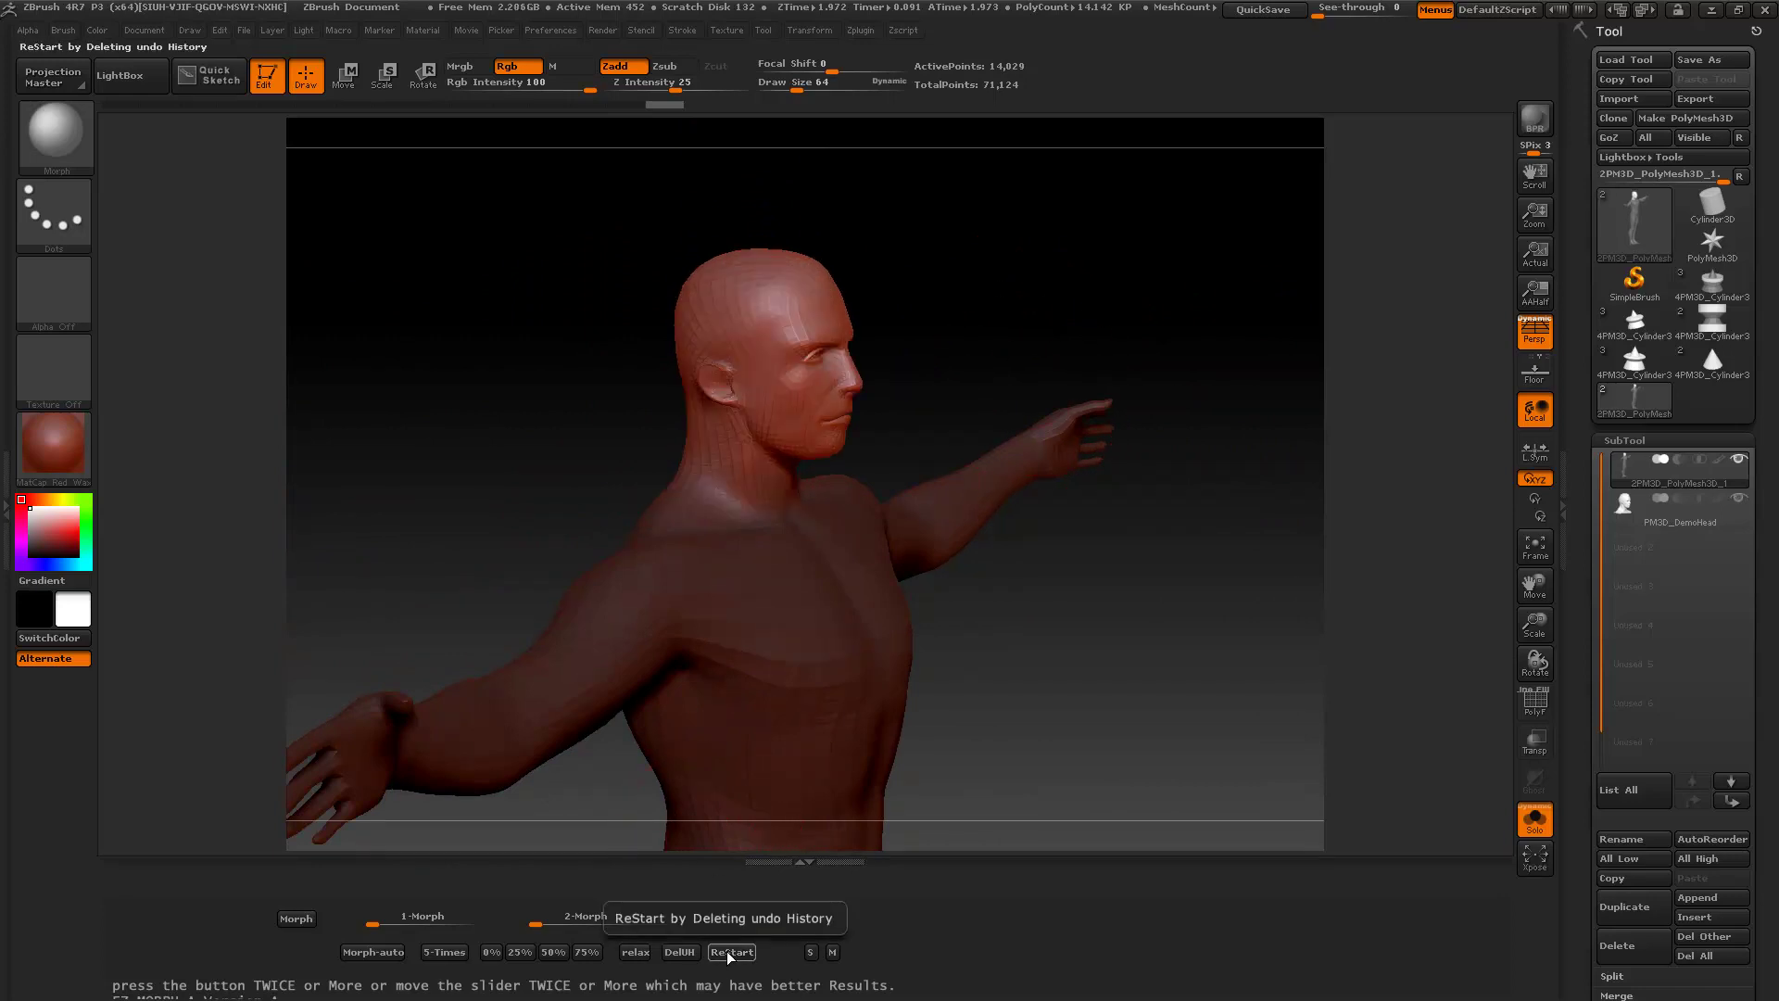
Step: Morph the body's head to the demo head with Morph, and inspect the mesh with the polyframe on before hiding it
left_click(298, 919)
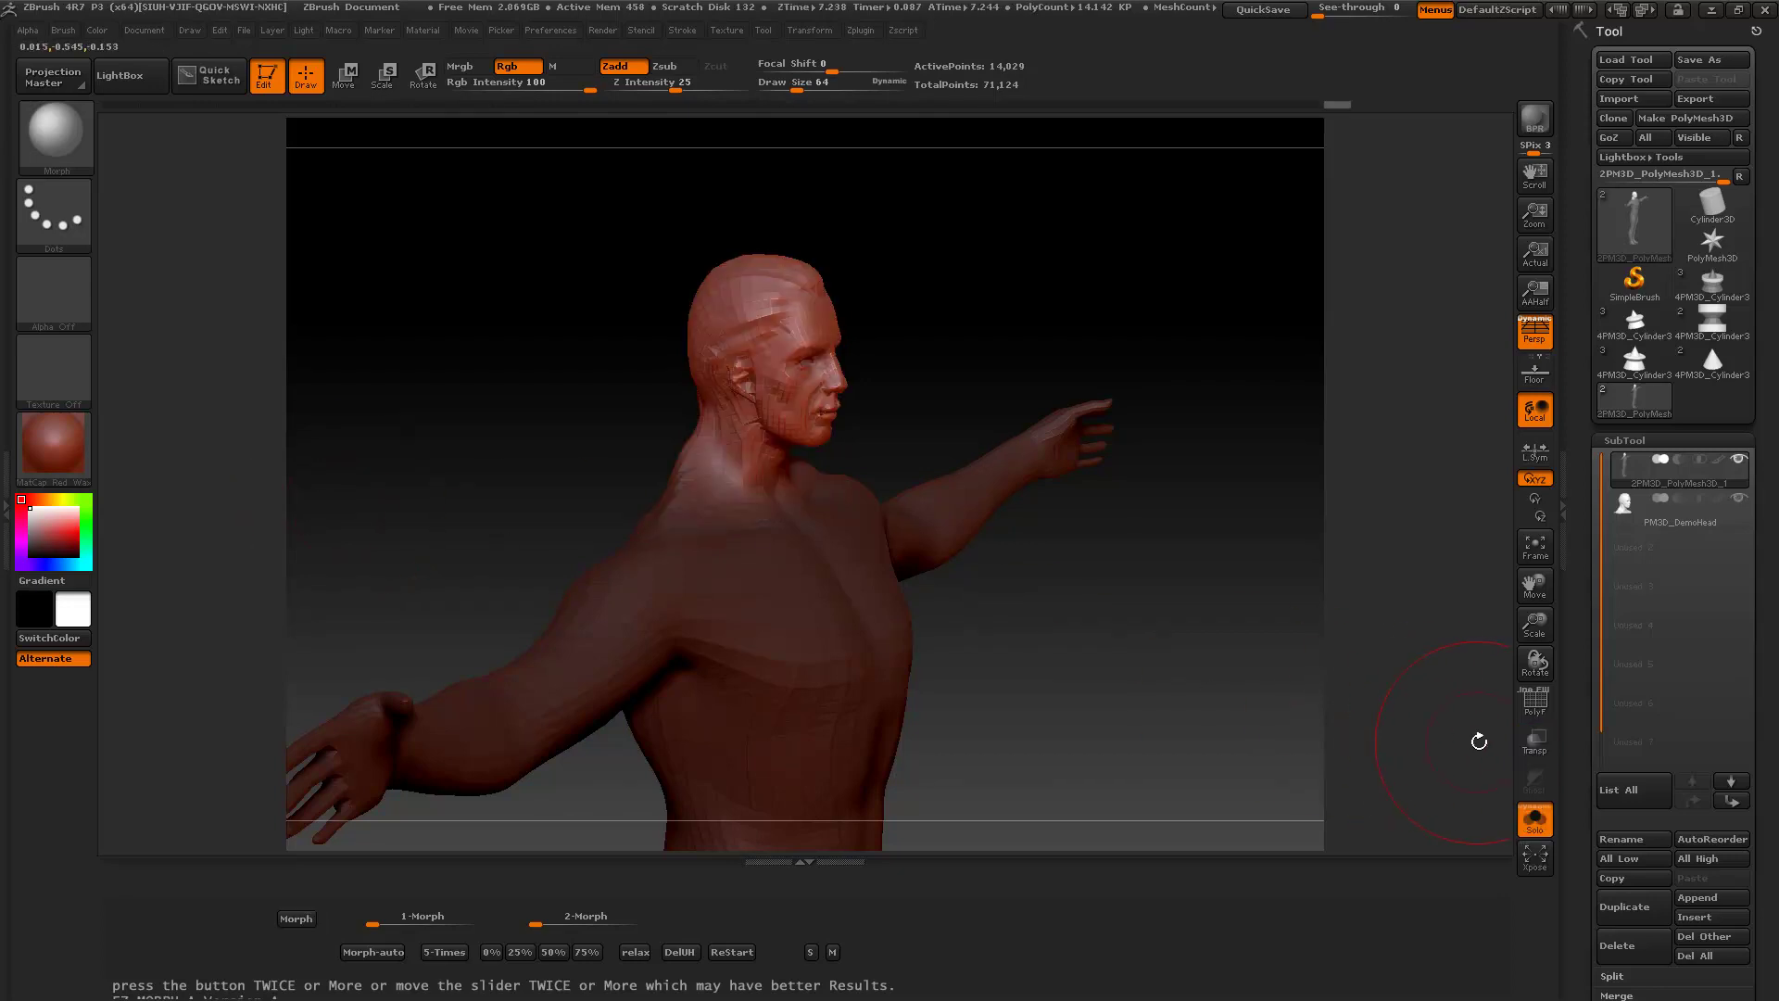
left_click(1535, 701)
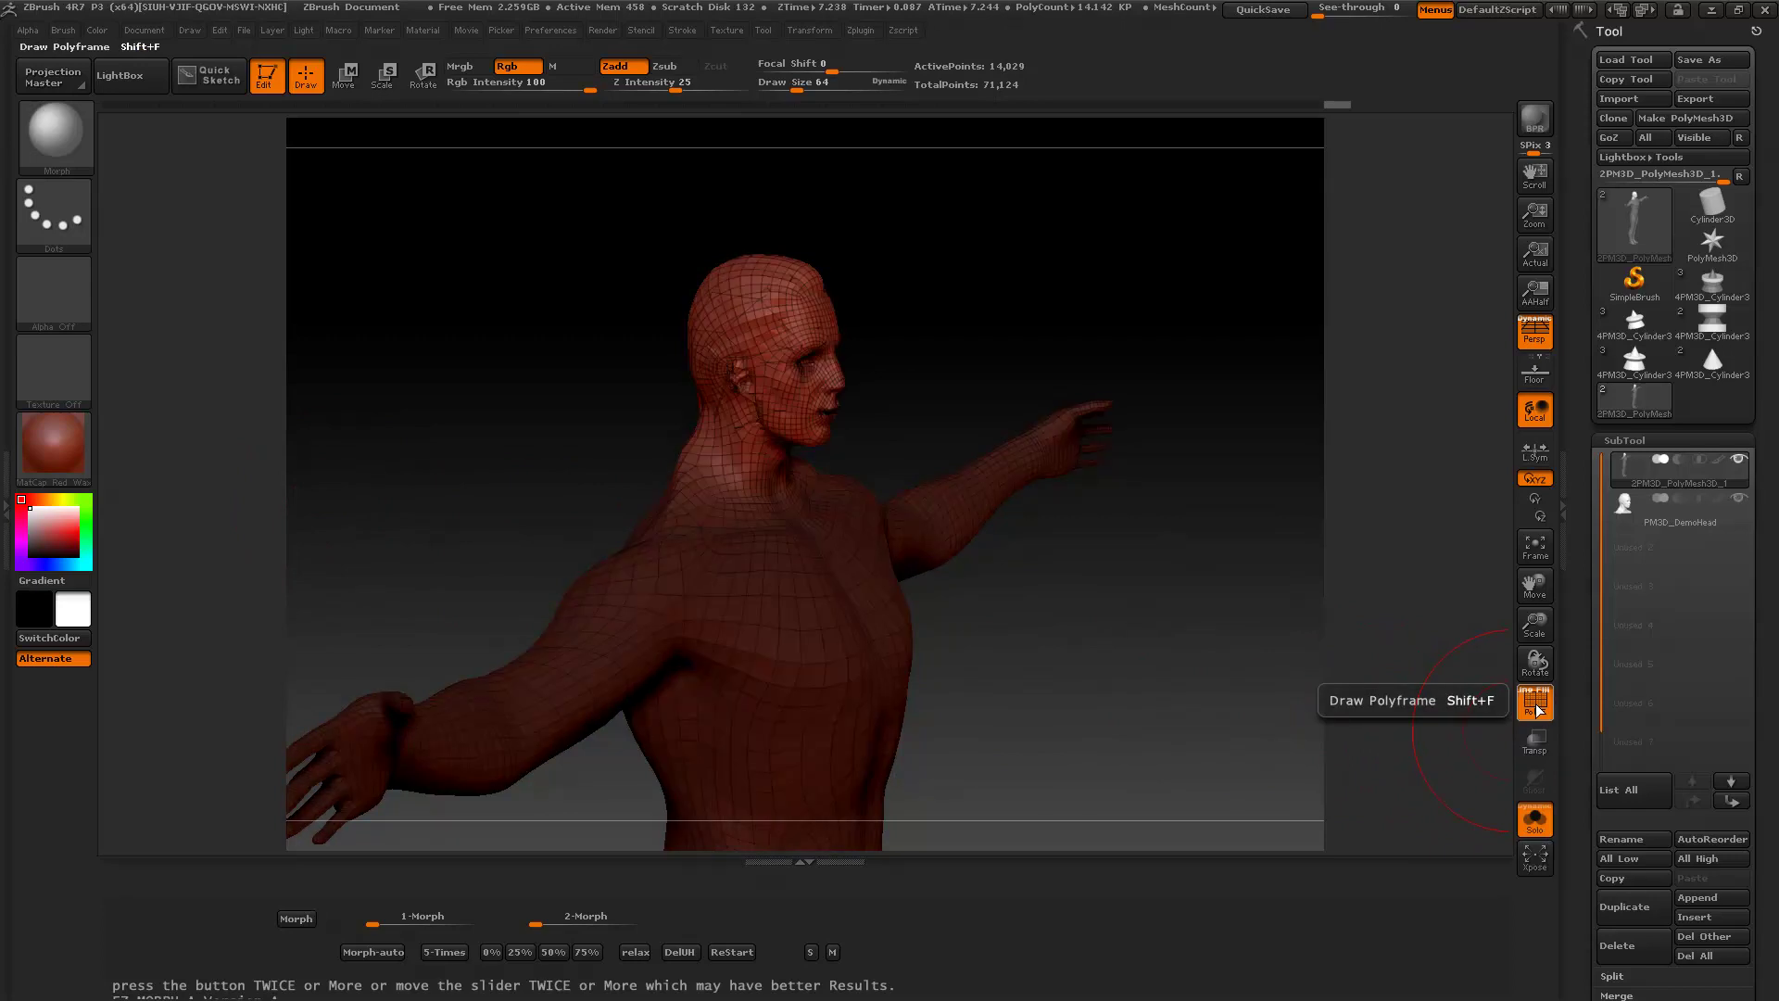
mouse_move(1175, 650)
left_mouse_down()
mouse_move(1162, 670)
mouse_move(1143, 653)
left_mouse_up()
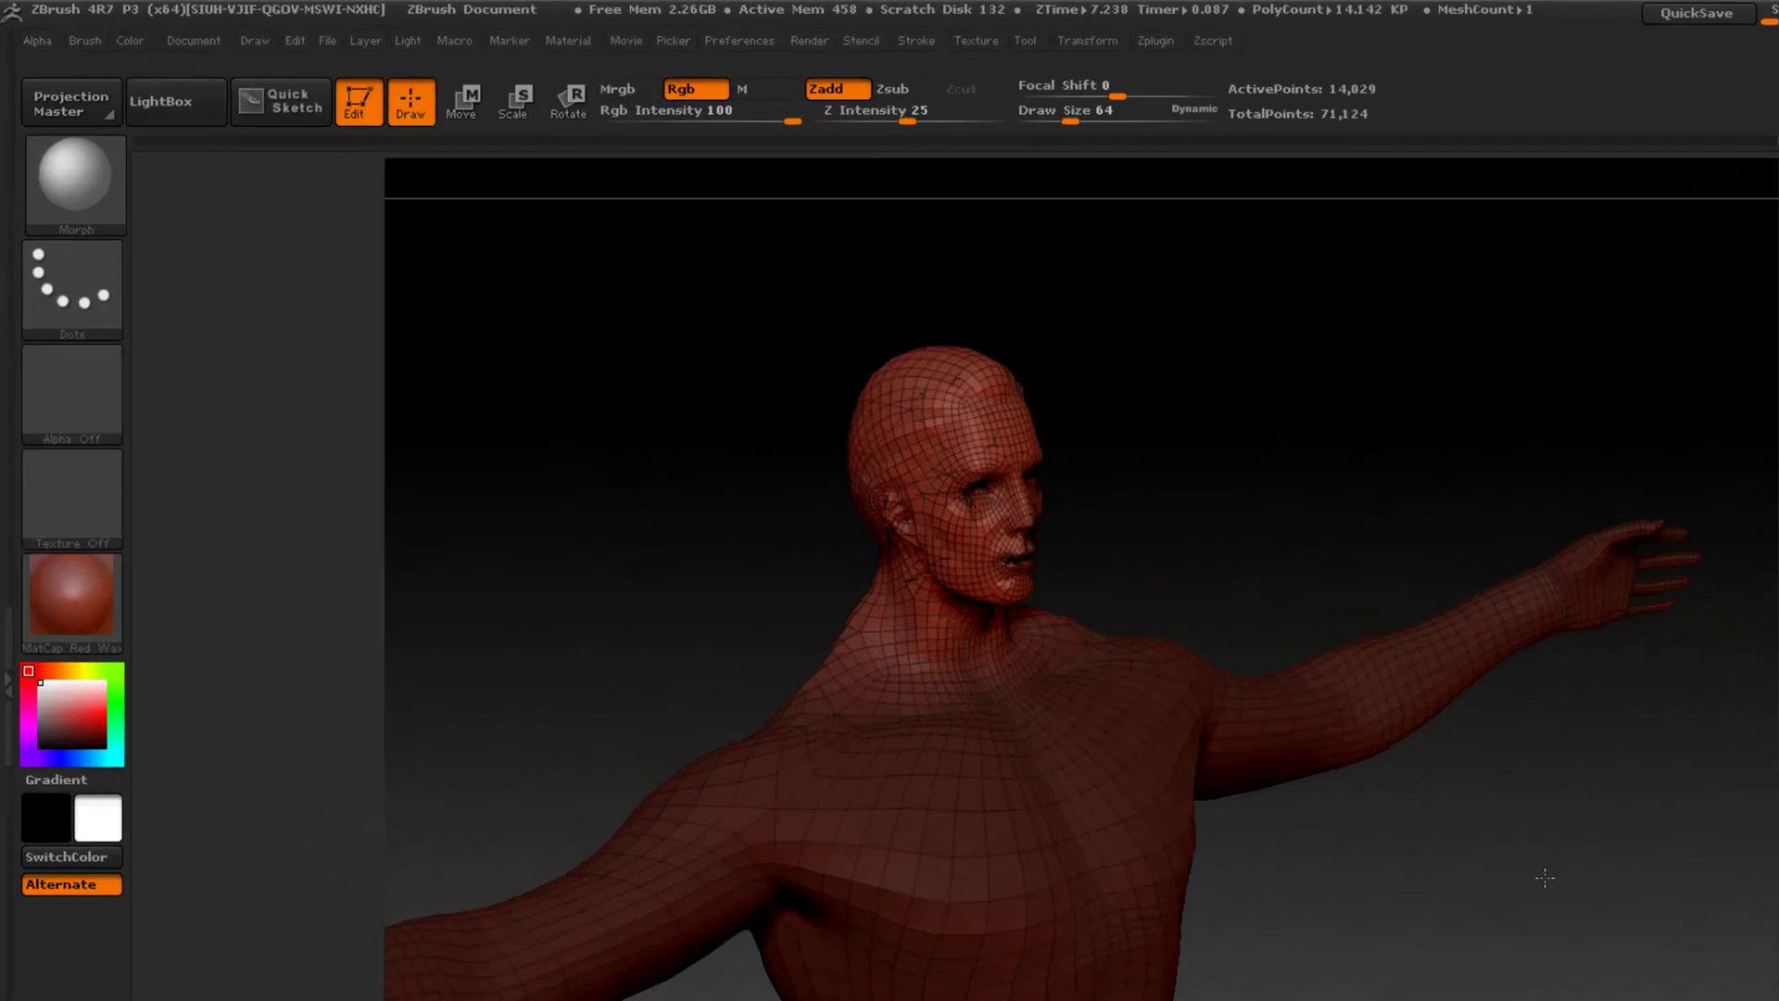
key("shift+f")
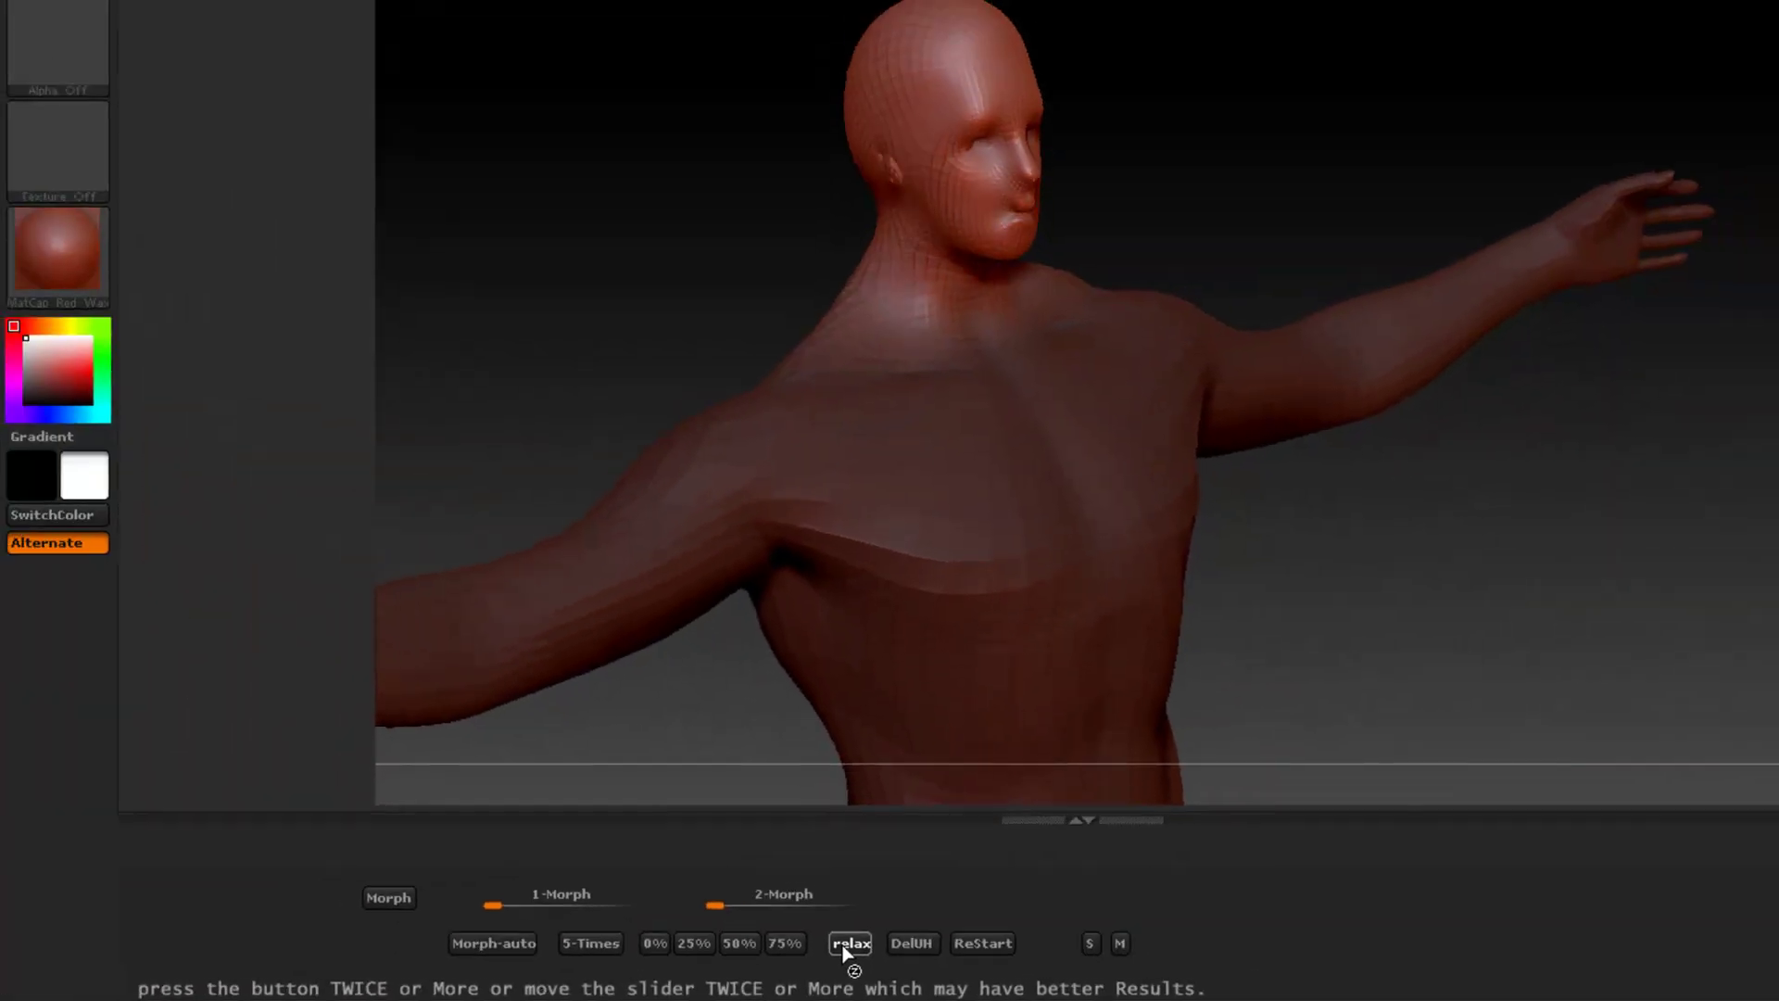
Step: Relax the morphed head, morph it again with two 5-Times runs, and show the polyframe to inspect the mesh
left_click(849, 943)
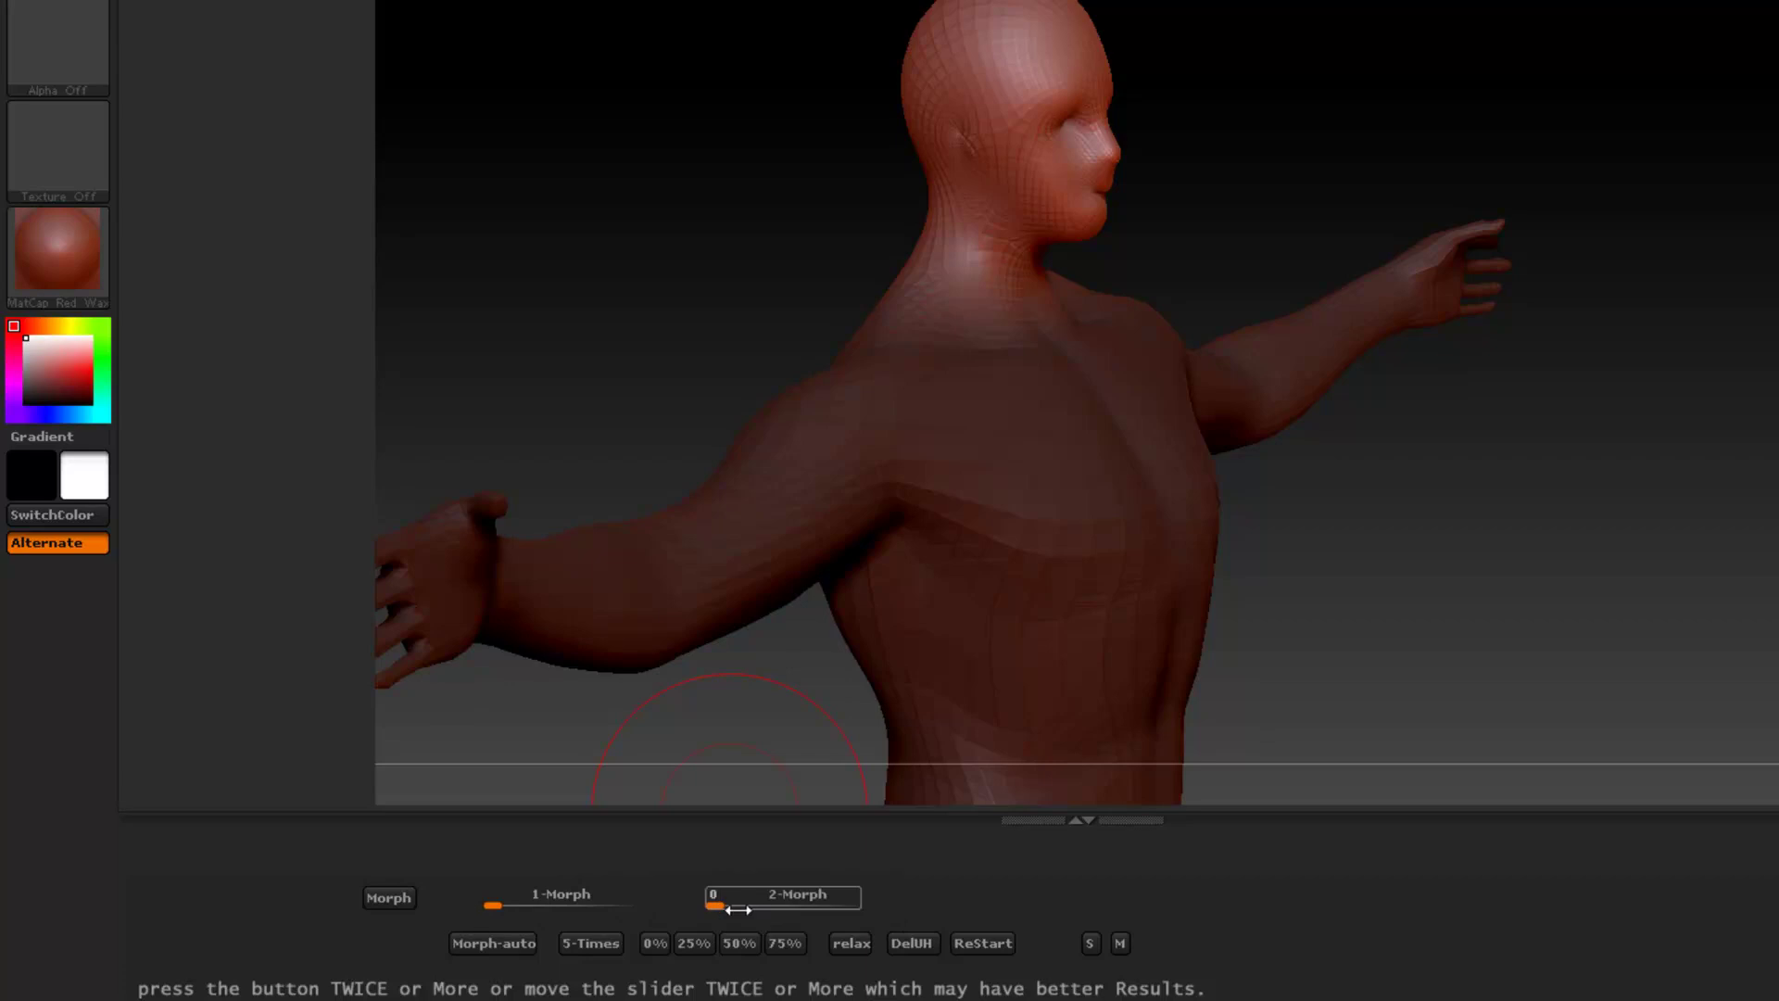
left_click(590, 943)
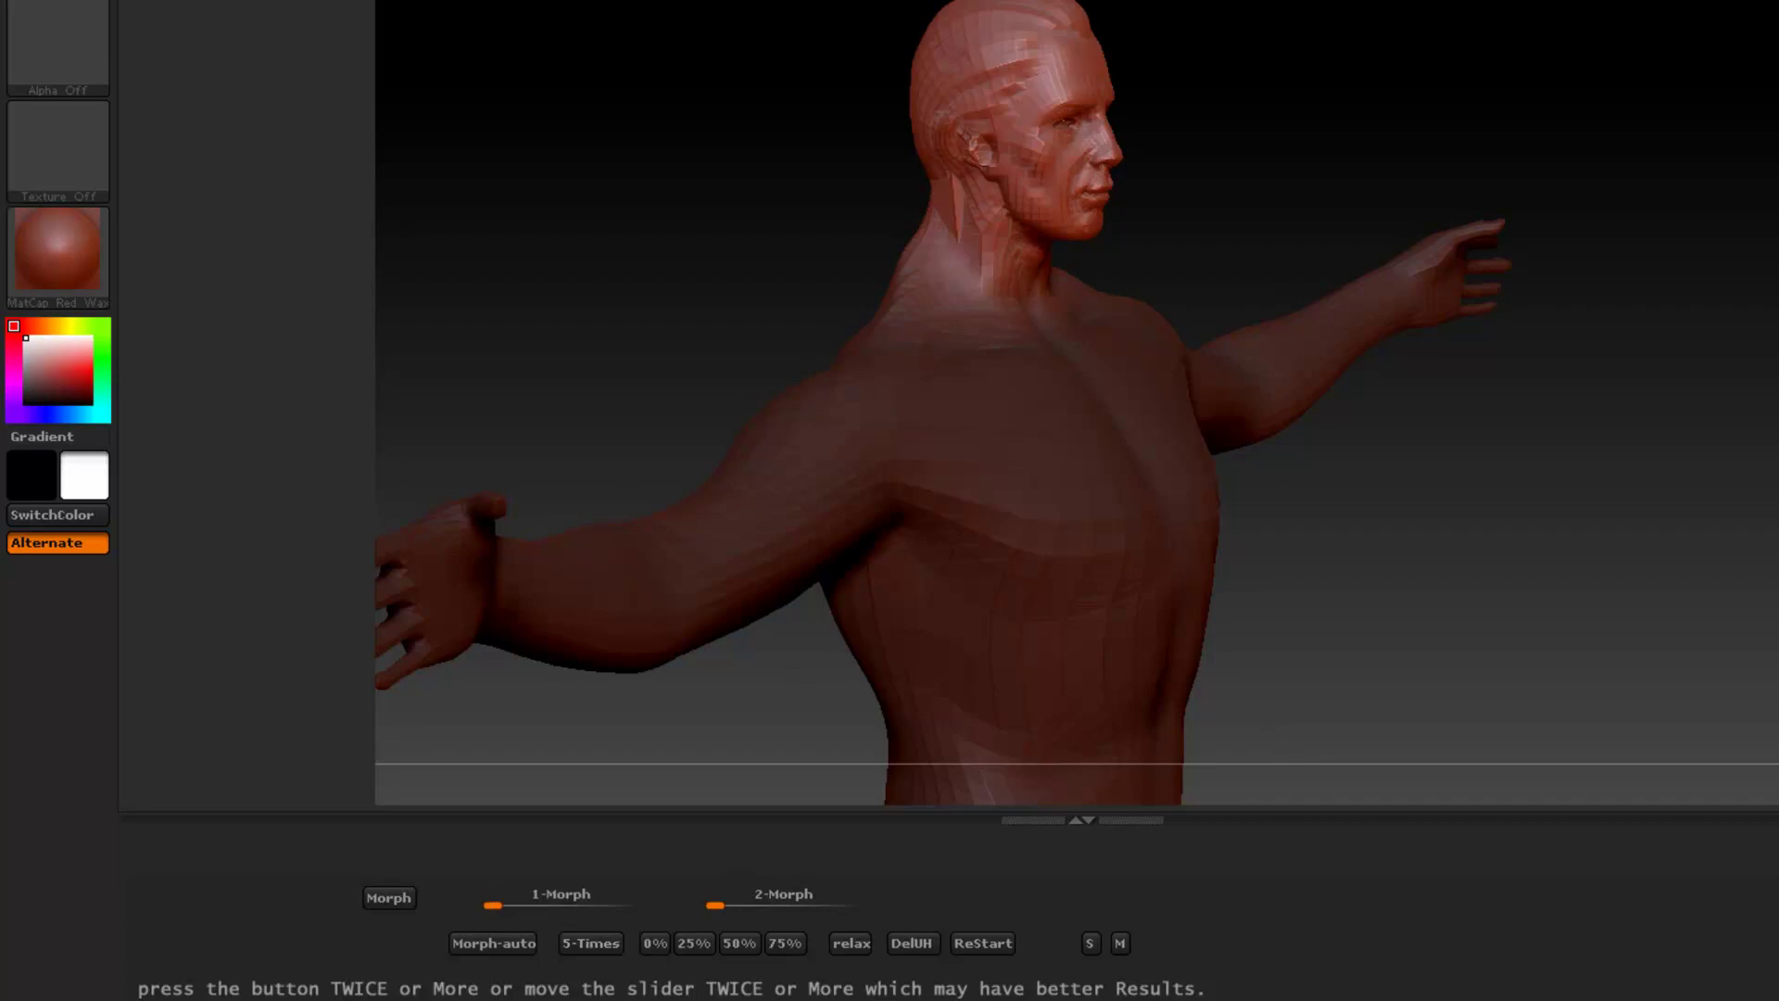
key("shift+f")
mouse_move(1469, 610)
left_mouse_down()
mouse_move(1370, 596)
mouse_move(1292, 646)
mouse_move(1452, 614)
left_mouse_up()
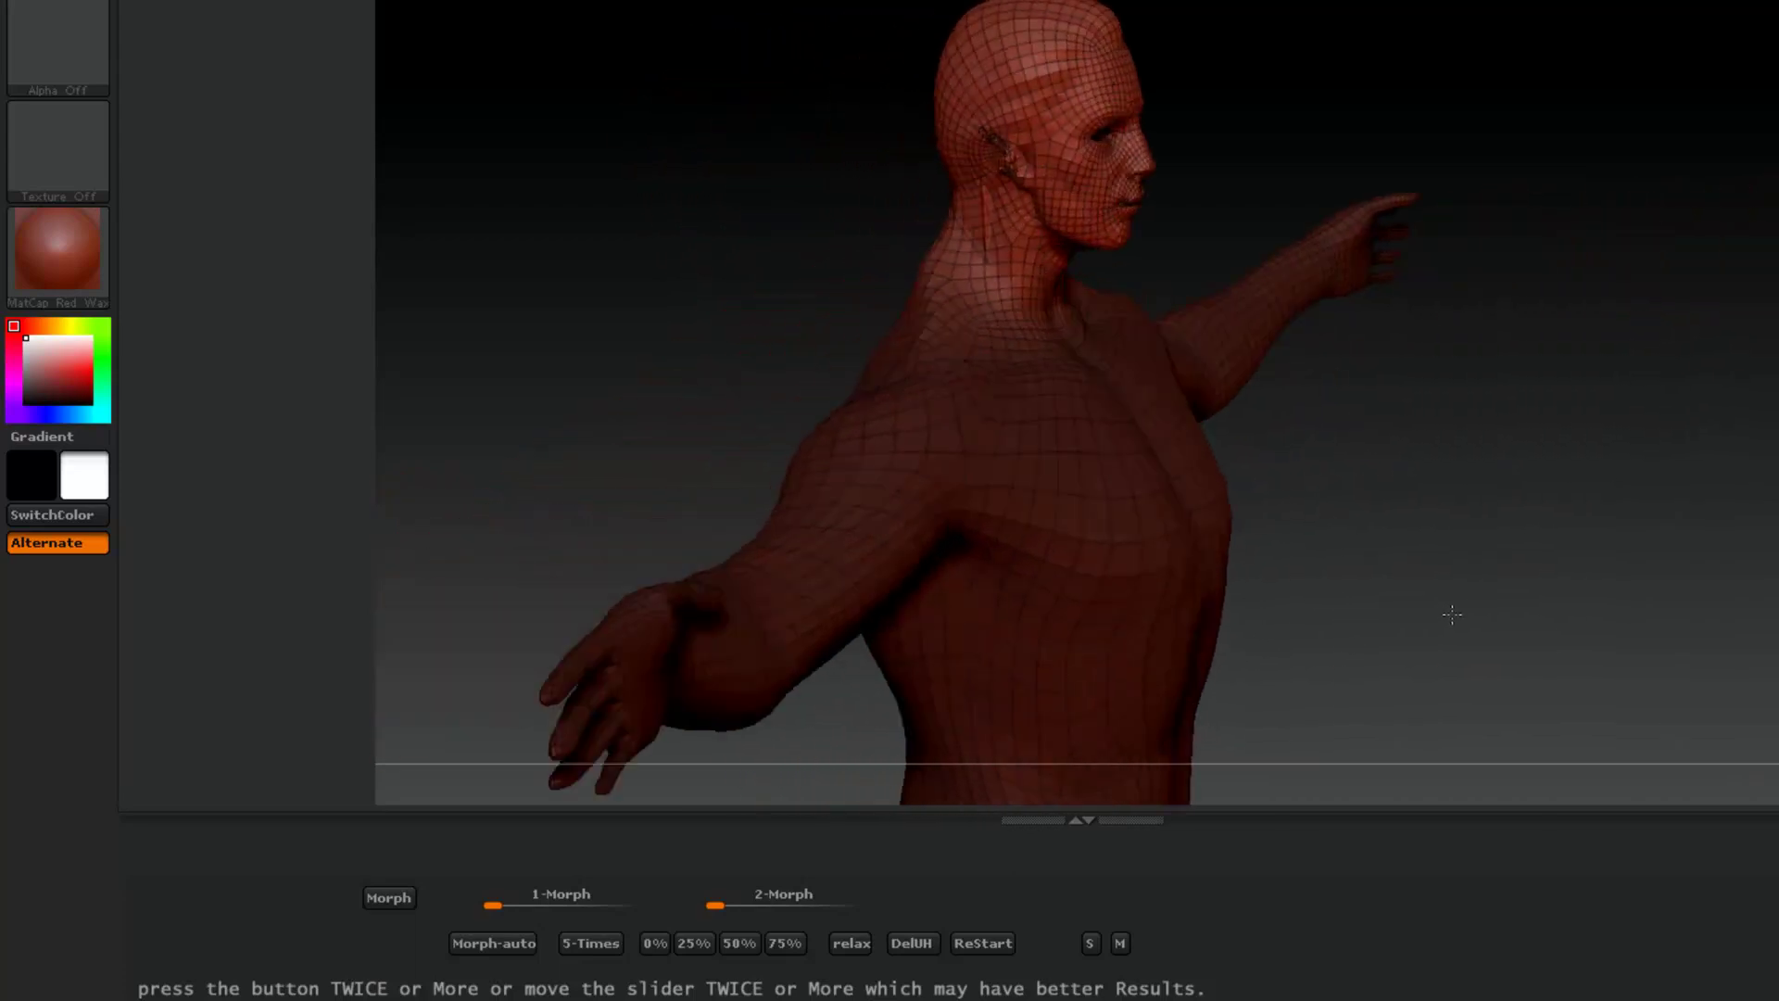
left_click(592, 943)
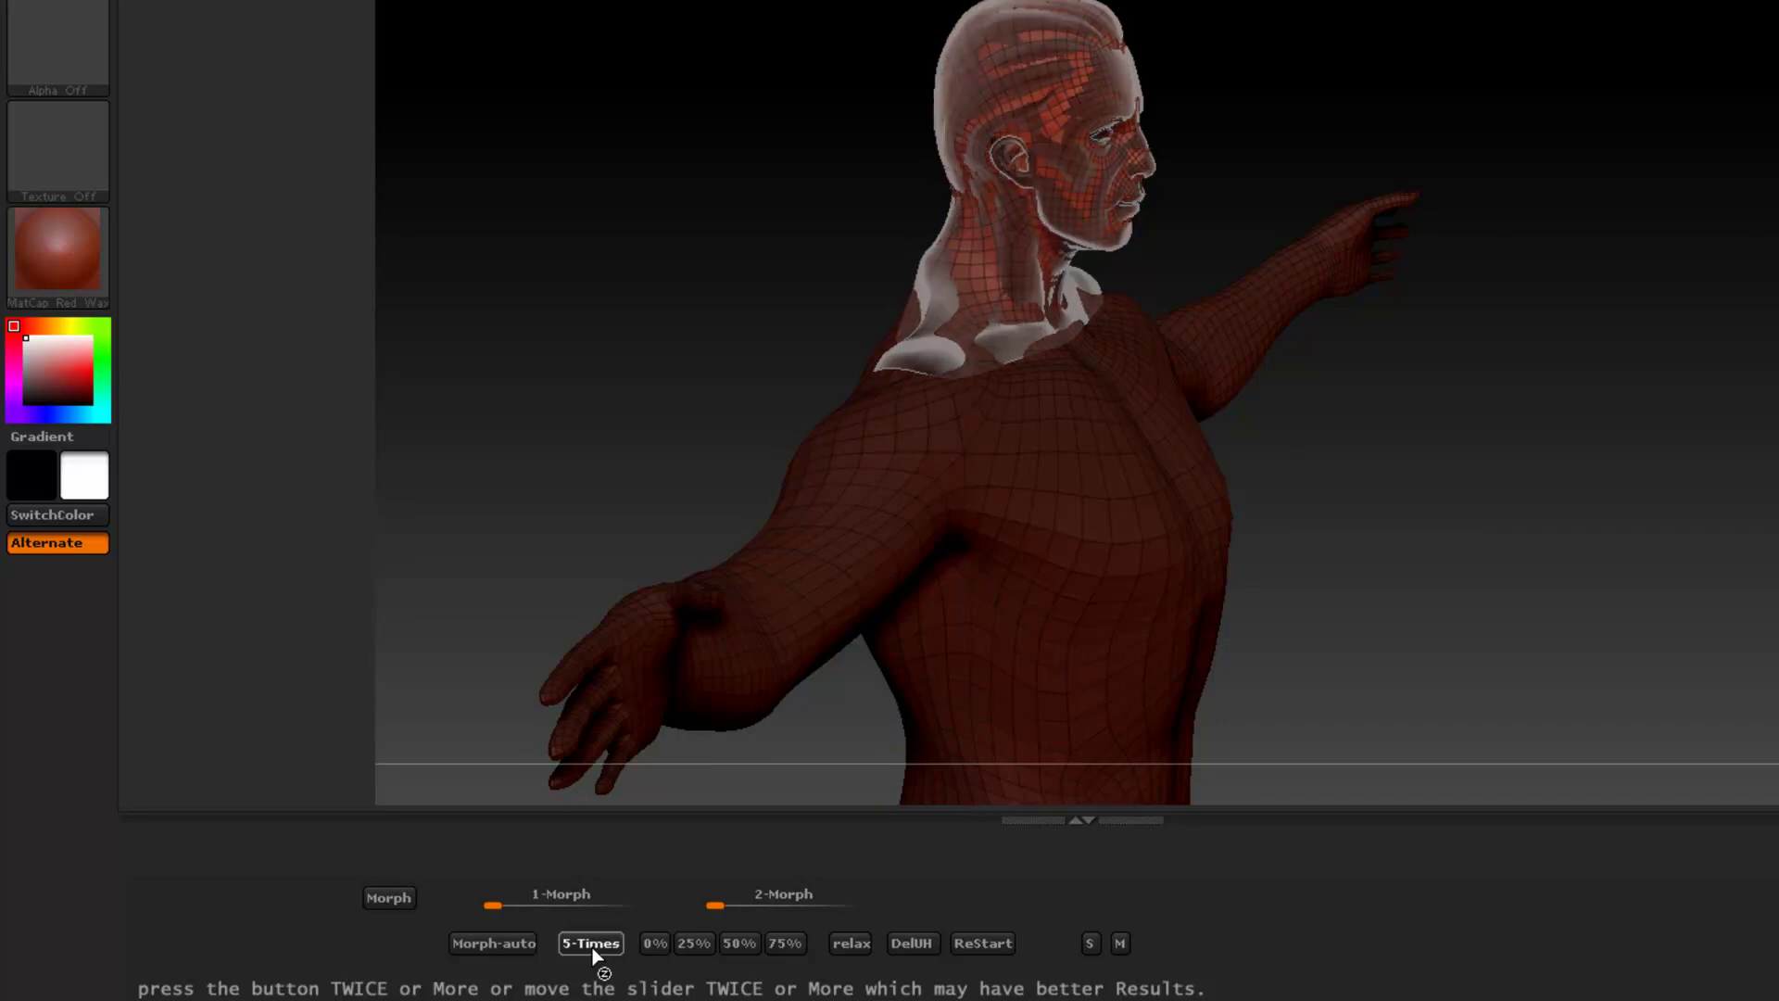
left_click_drag(1477, 556, 1588, 497)
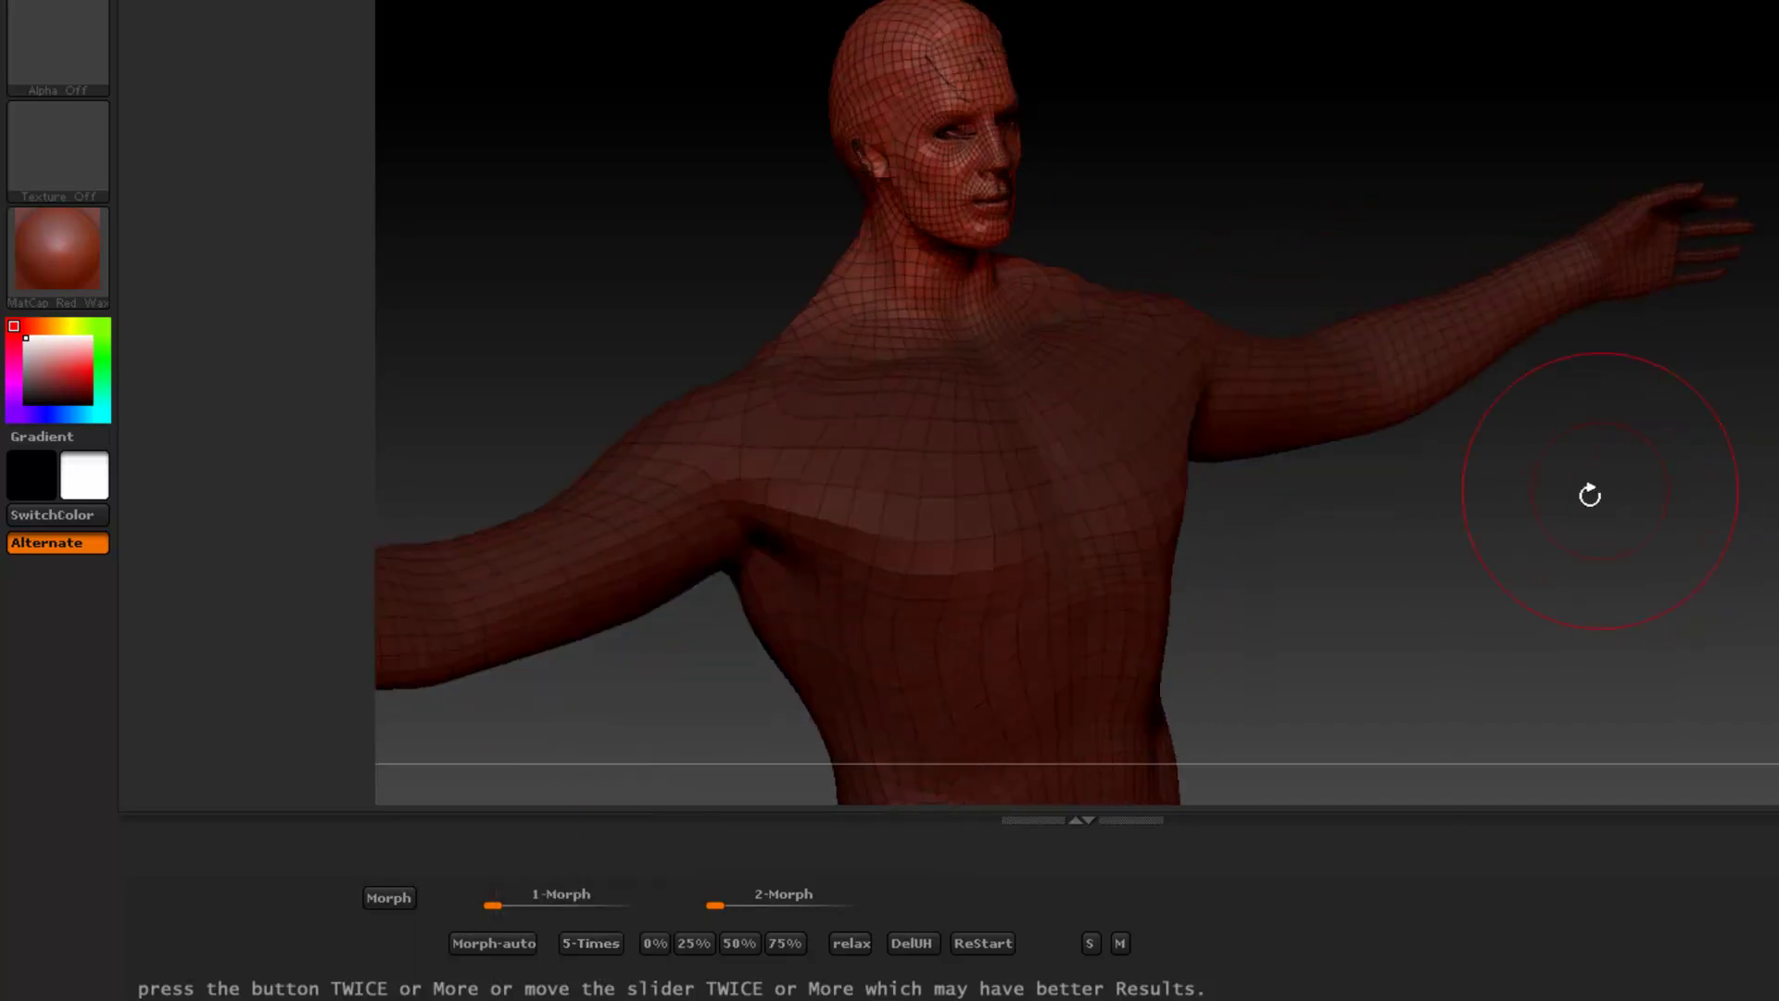
Step: Alternate relax and 5-Times twice on the body's head to redistribute and reproject its mesh
left_click(850, 943)
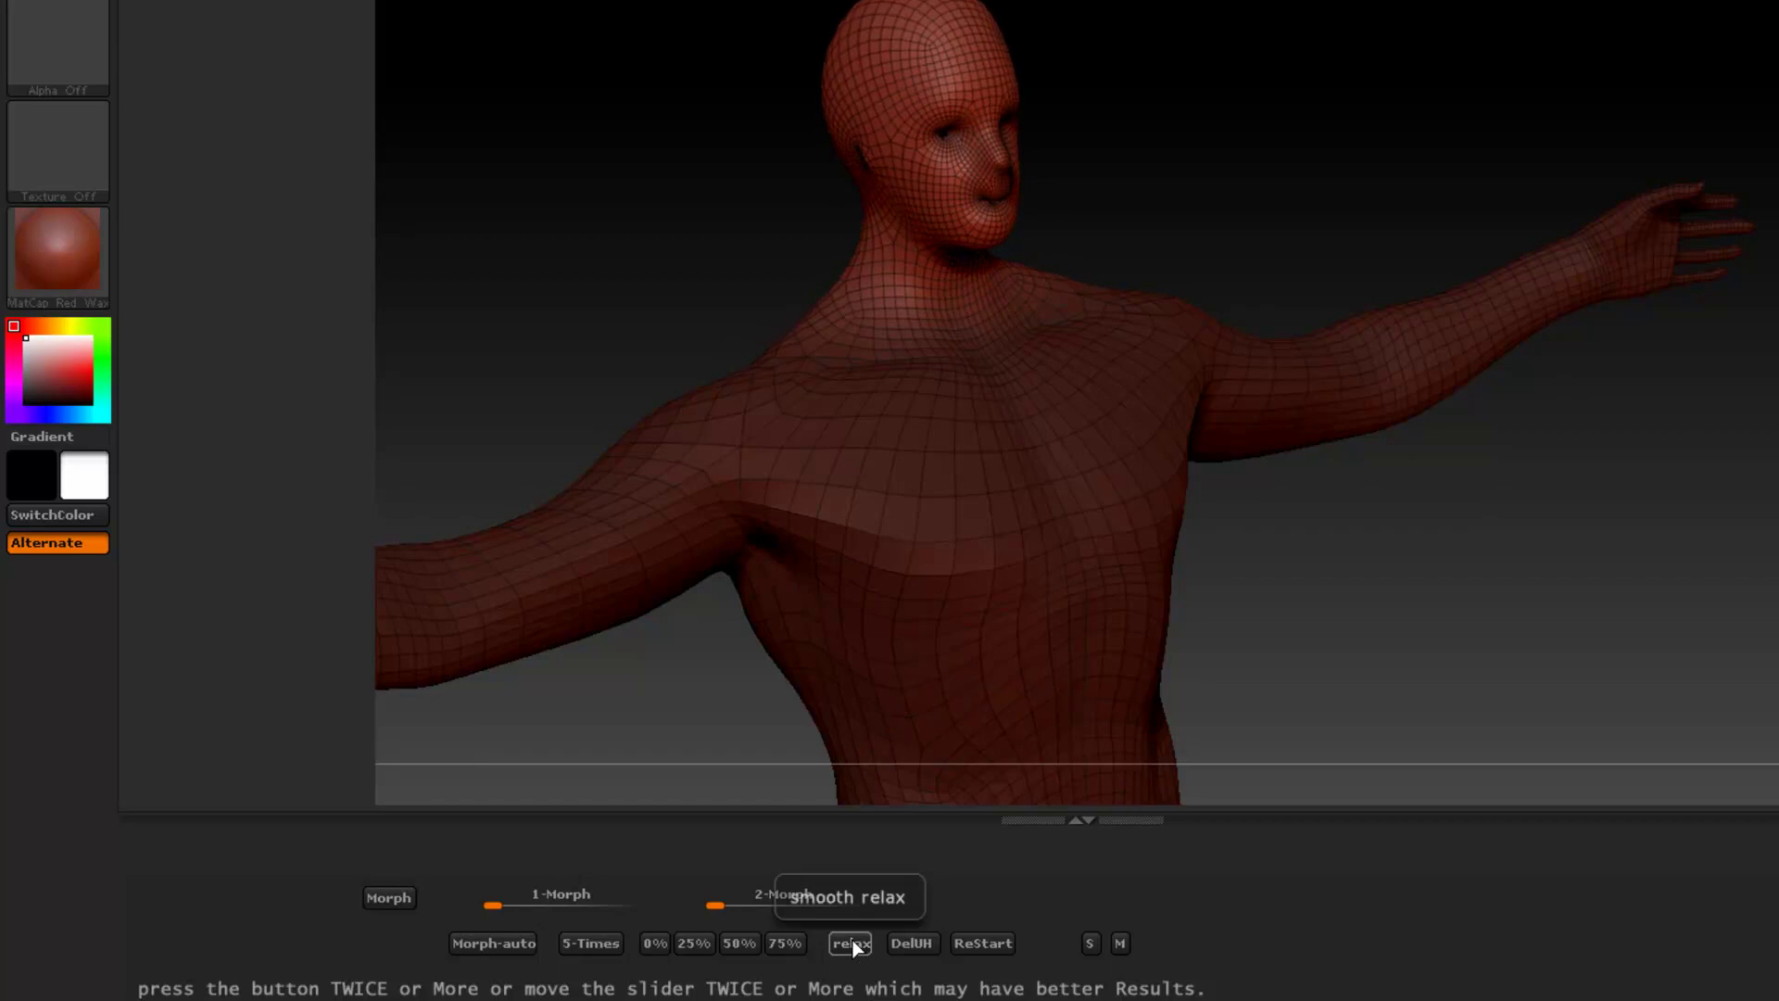
left_click(603, 942)
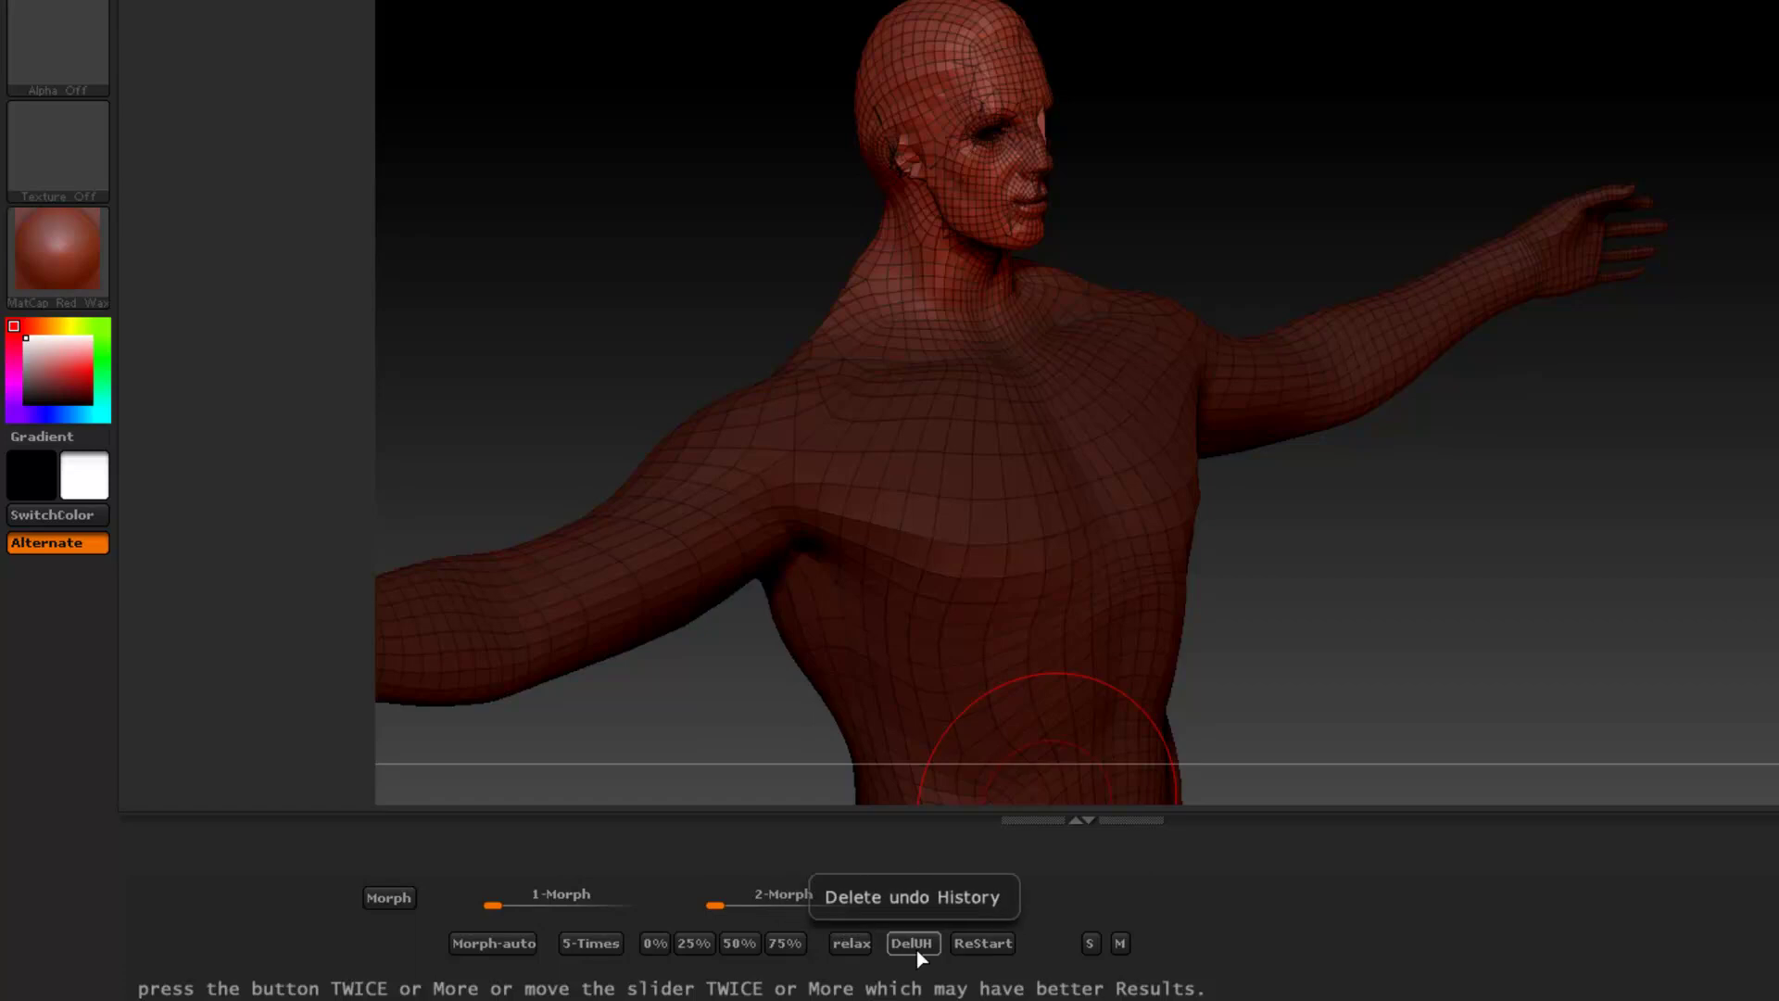
left_click(854, 948)
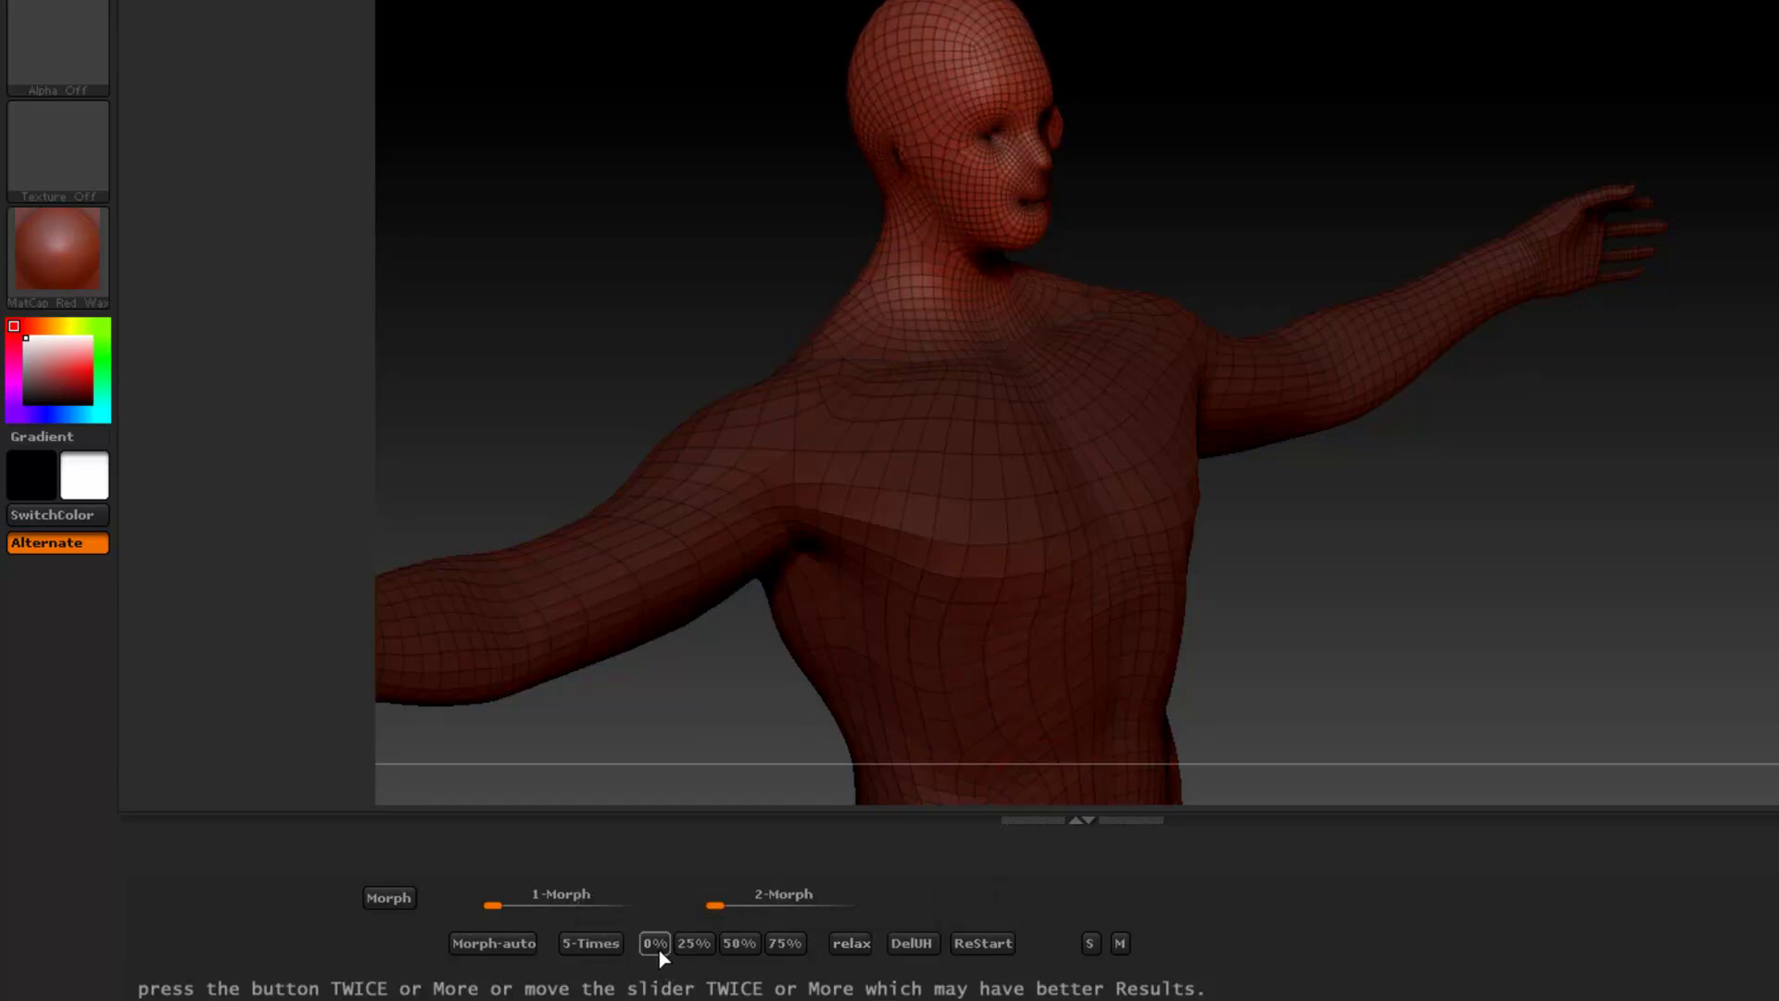
left_click(591, 943)
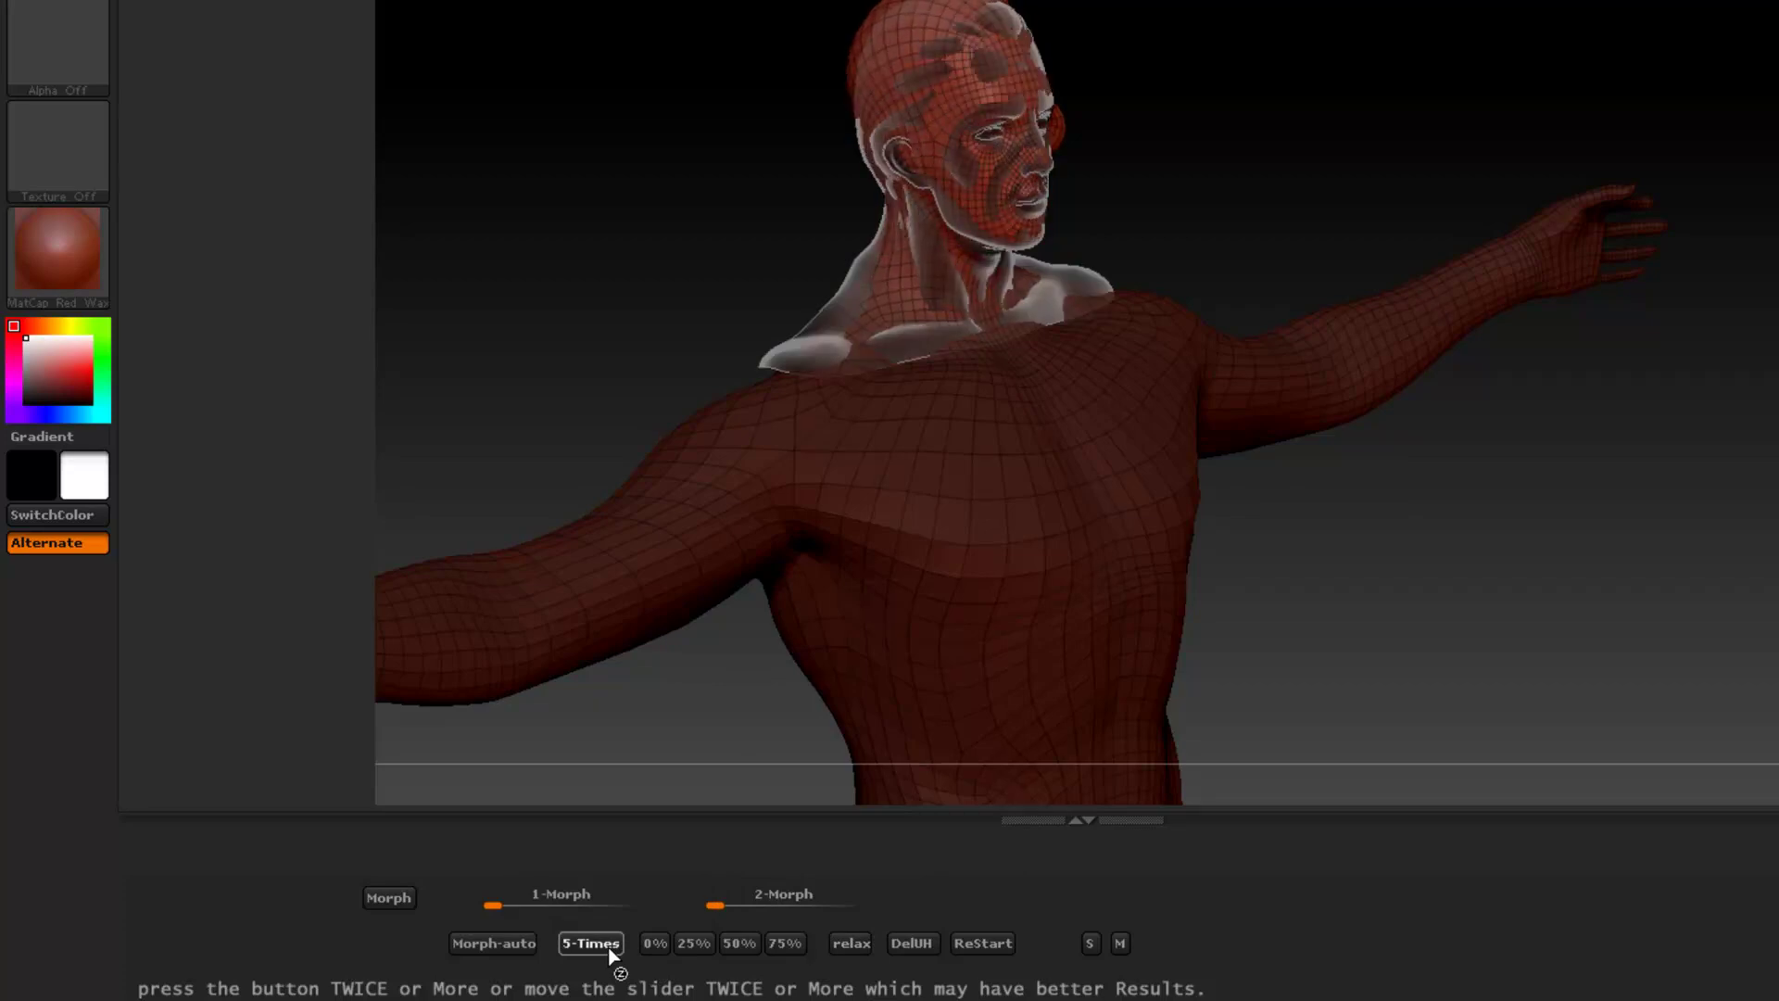
mouse_move(1343, 620)
left_mouse_down()
mouse_move(1290, 588)
mouse_move(1329, 598)
left_mouse_up()
Step: Restore the body's original shape with ReStart, and bring the SubTool Project settings into view
left_click(983, 944)
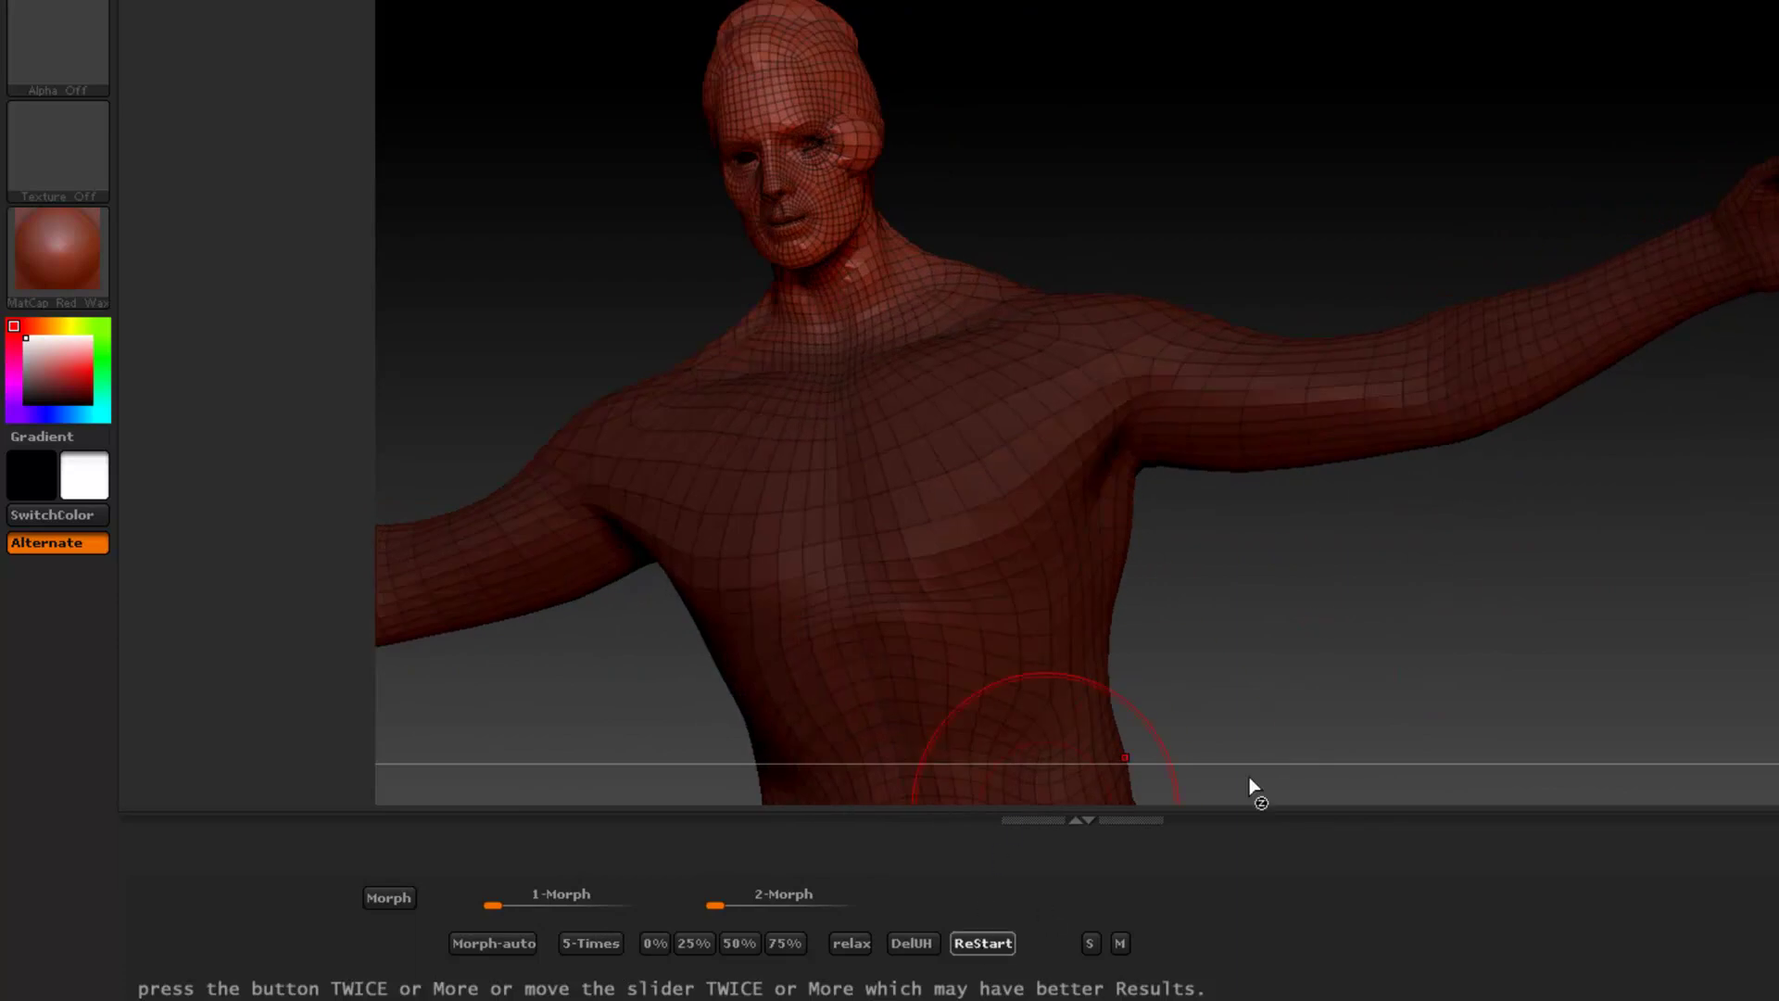
left_click_drag(1502, 615, 1464, 593)
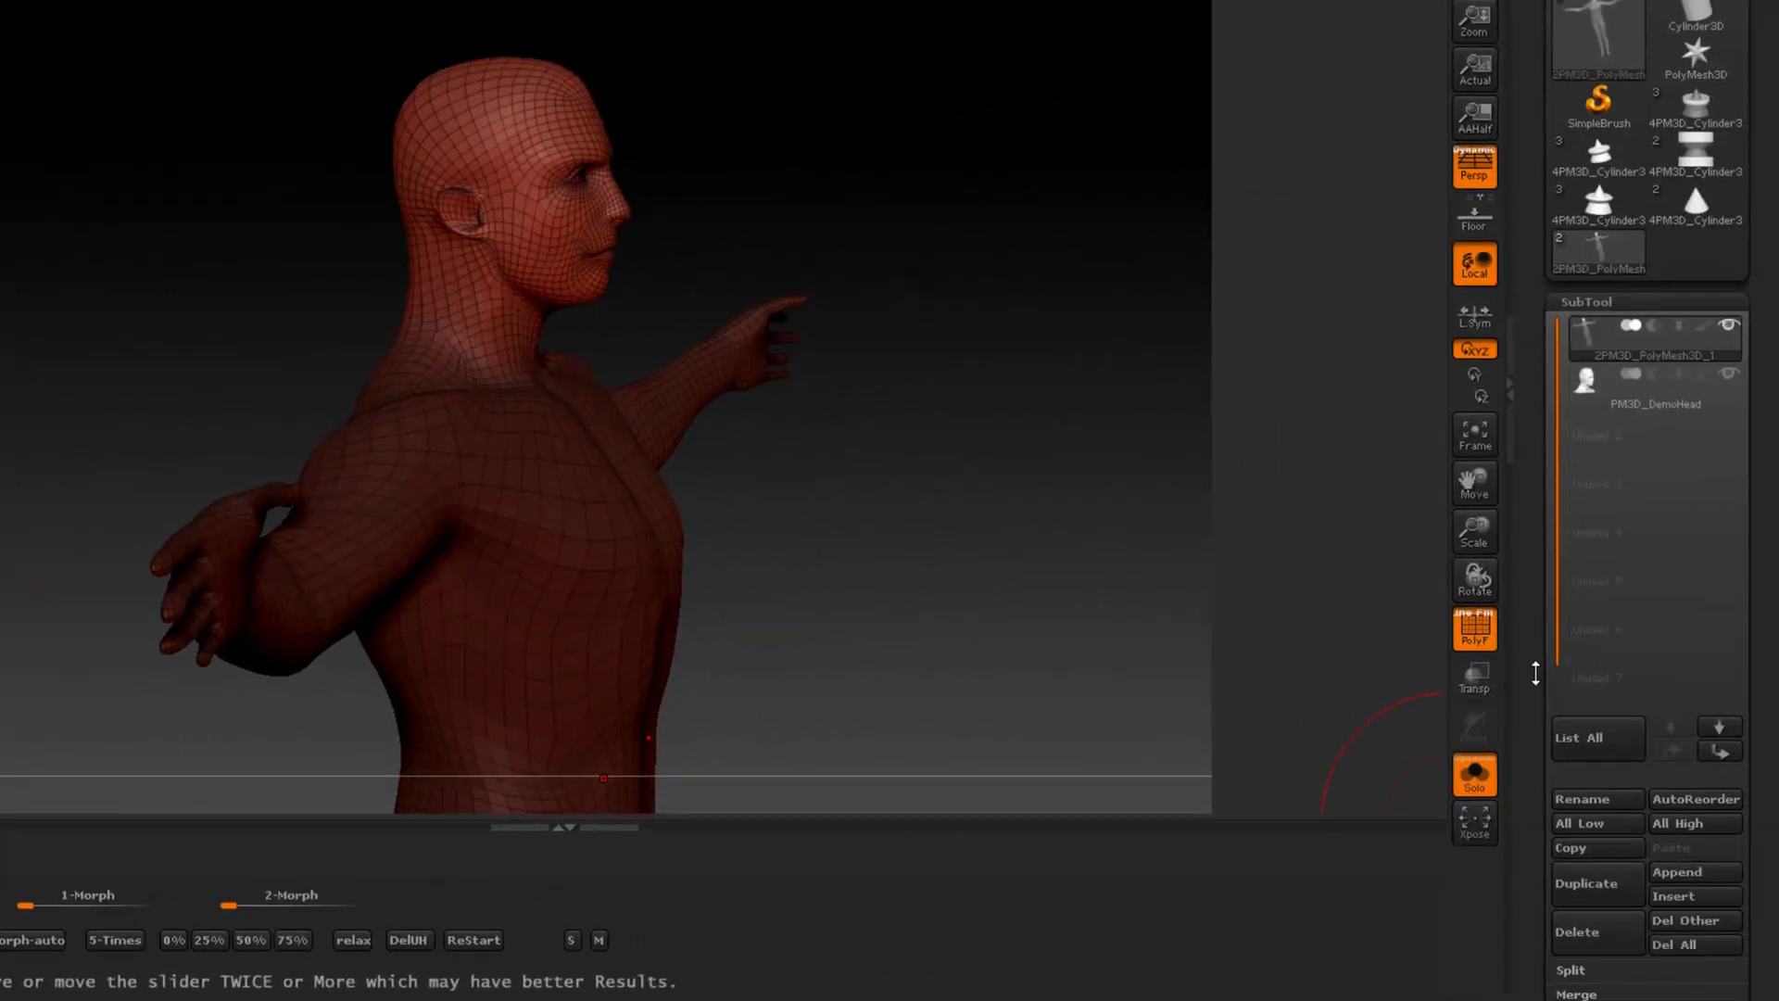
left_click_drag(1545, 686, 1546, 521)
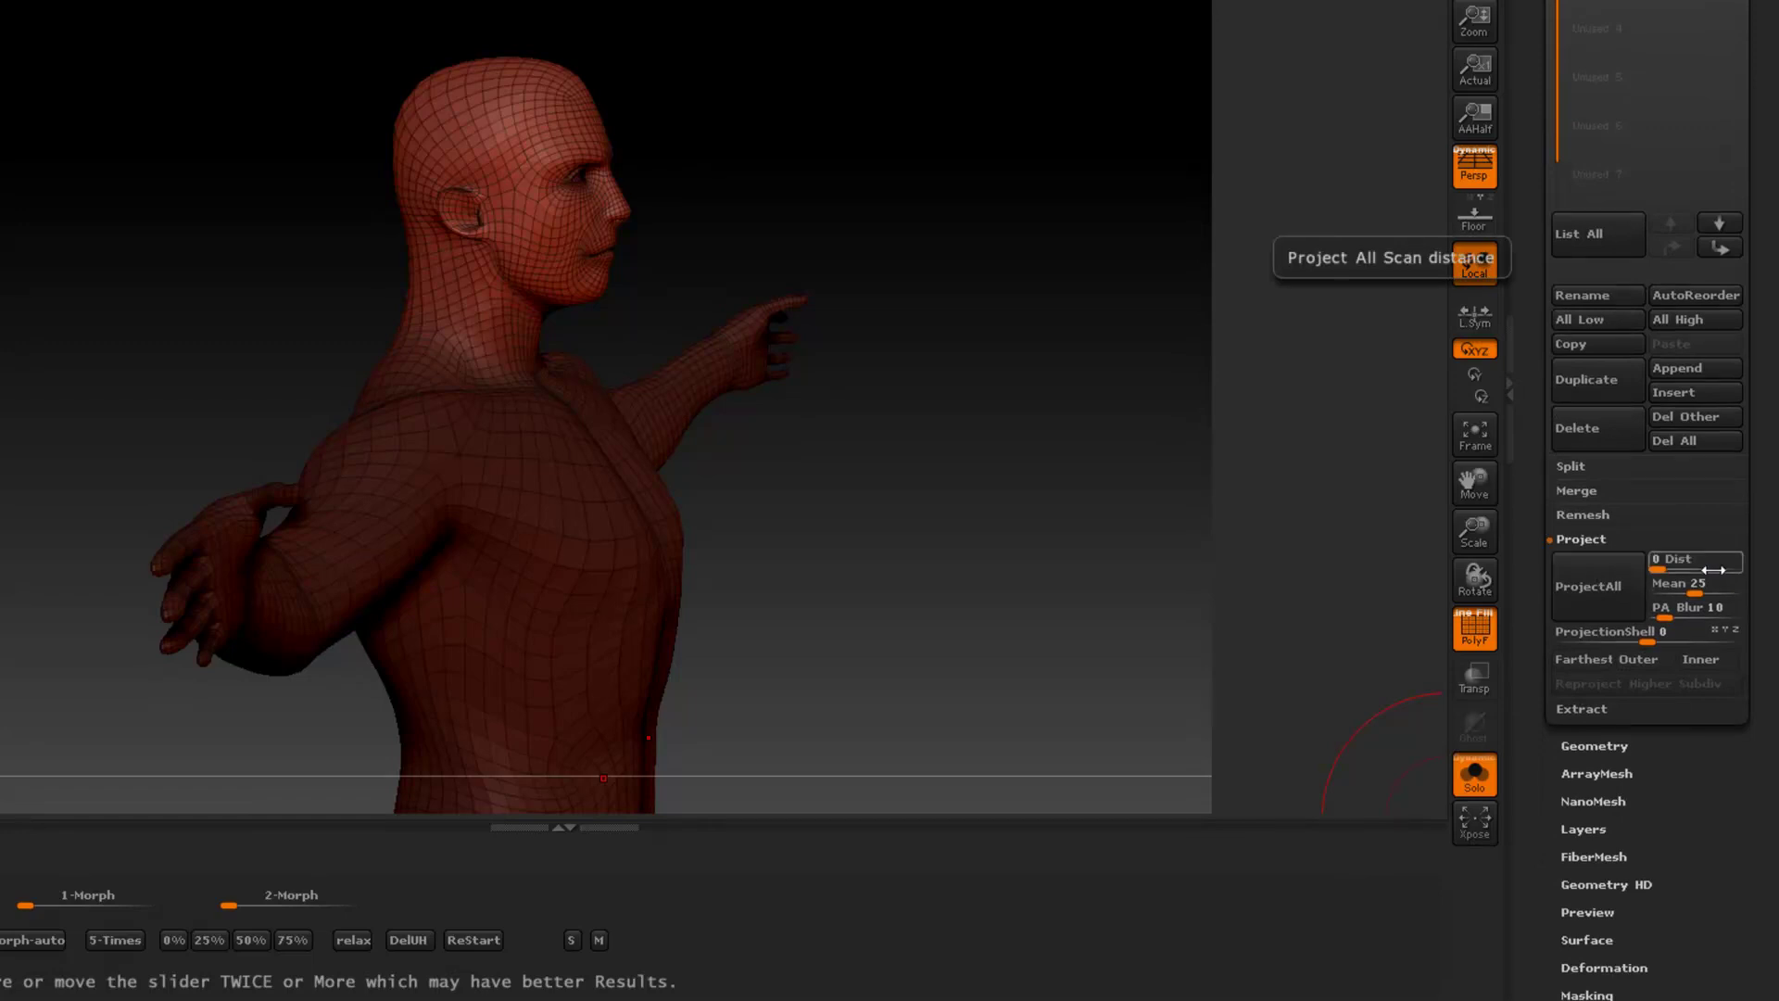
Step: Morph the body's head to the demo head with four 5-Times runs, and examine the face
left_click(120, 936)
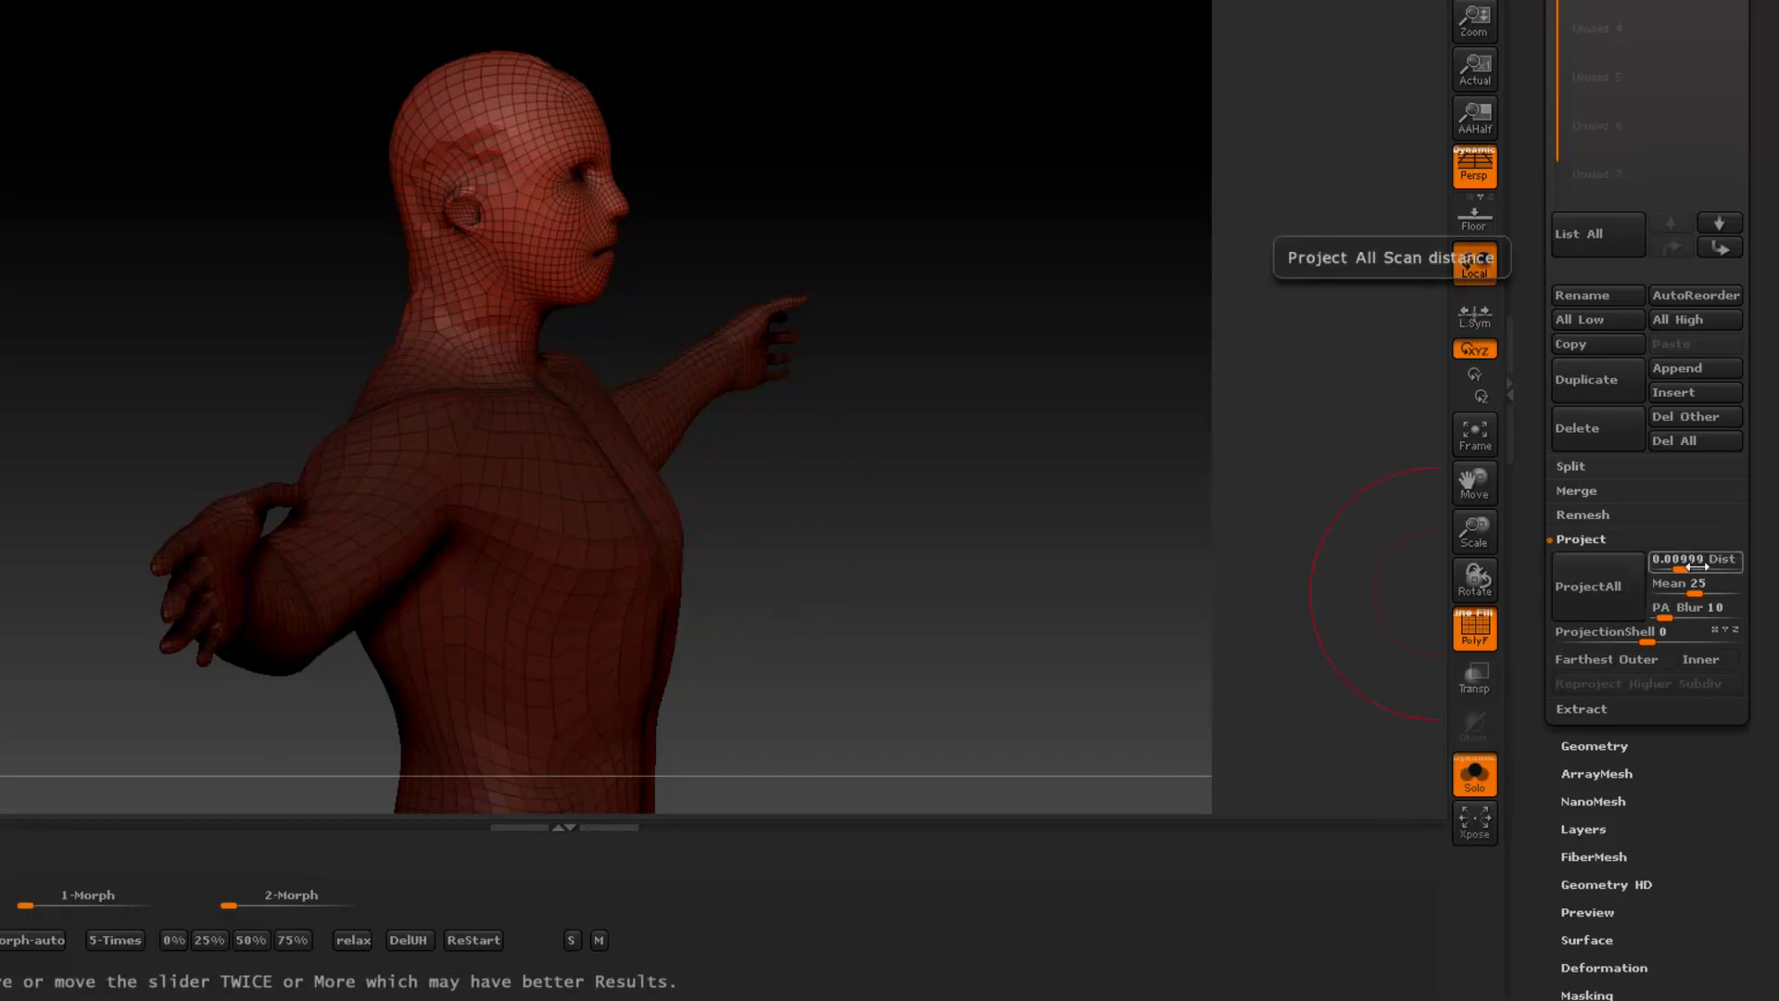
left_click(115, 941)
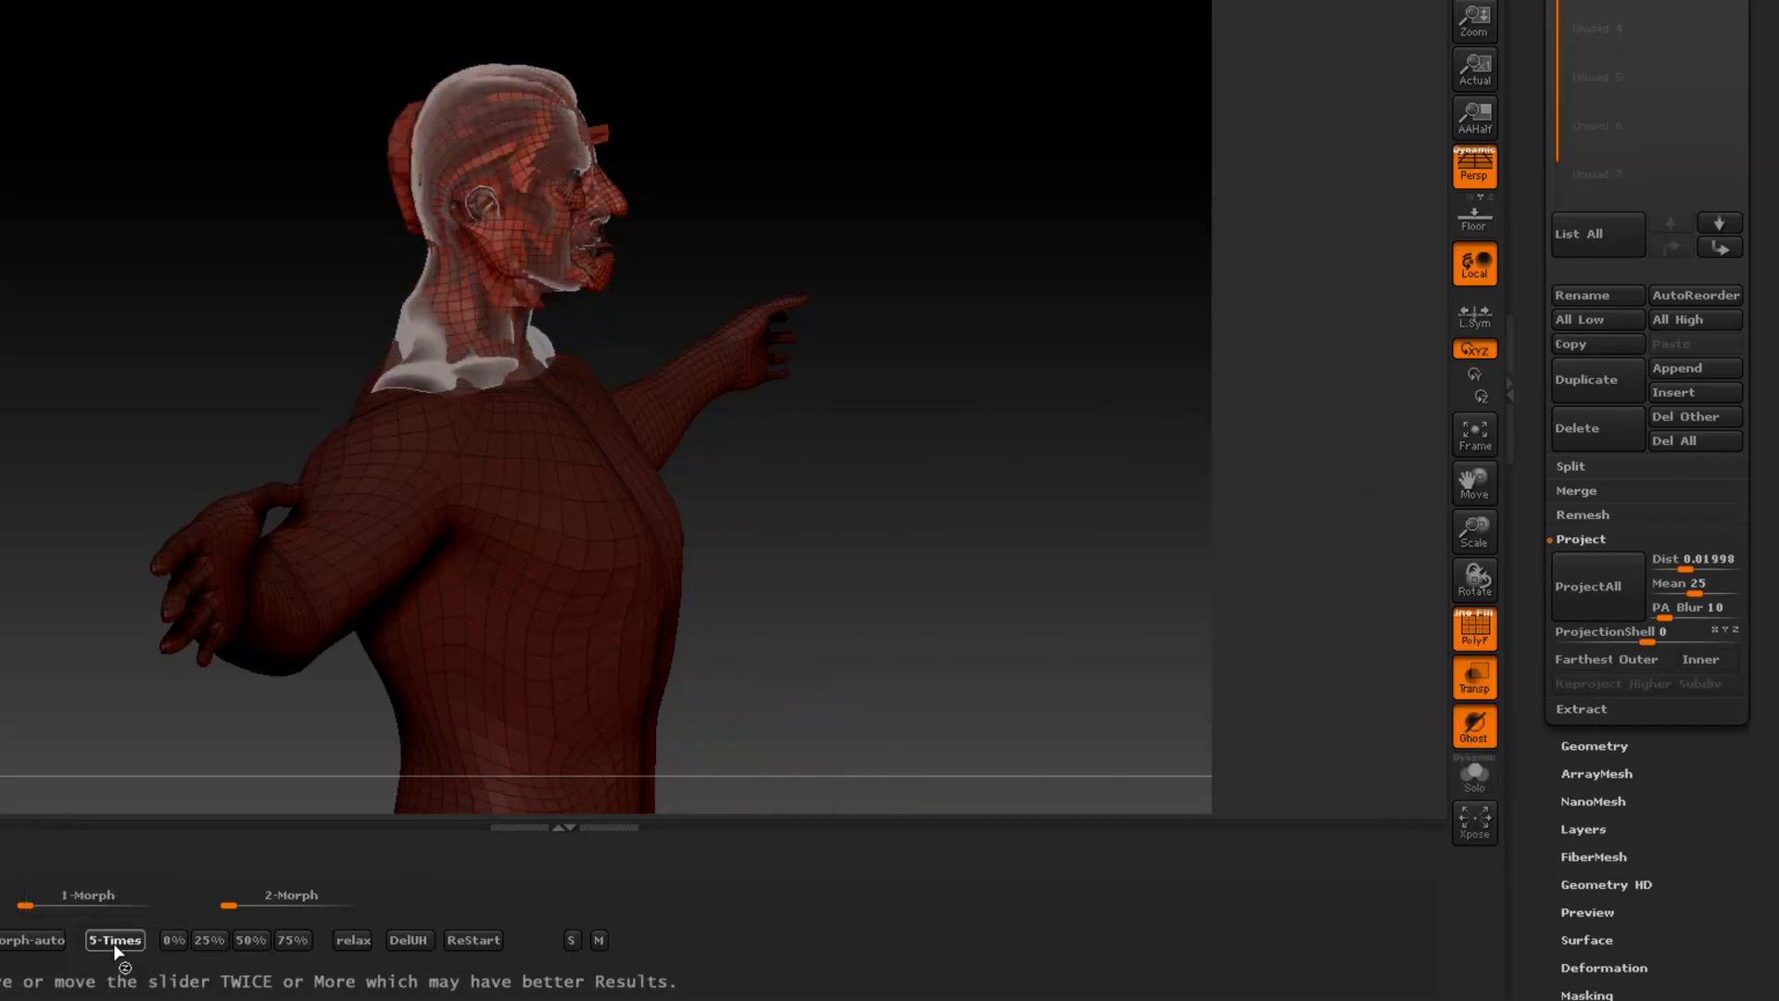
left_click(113, 941)
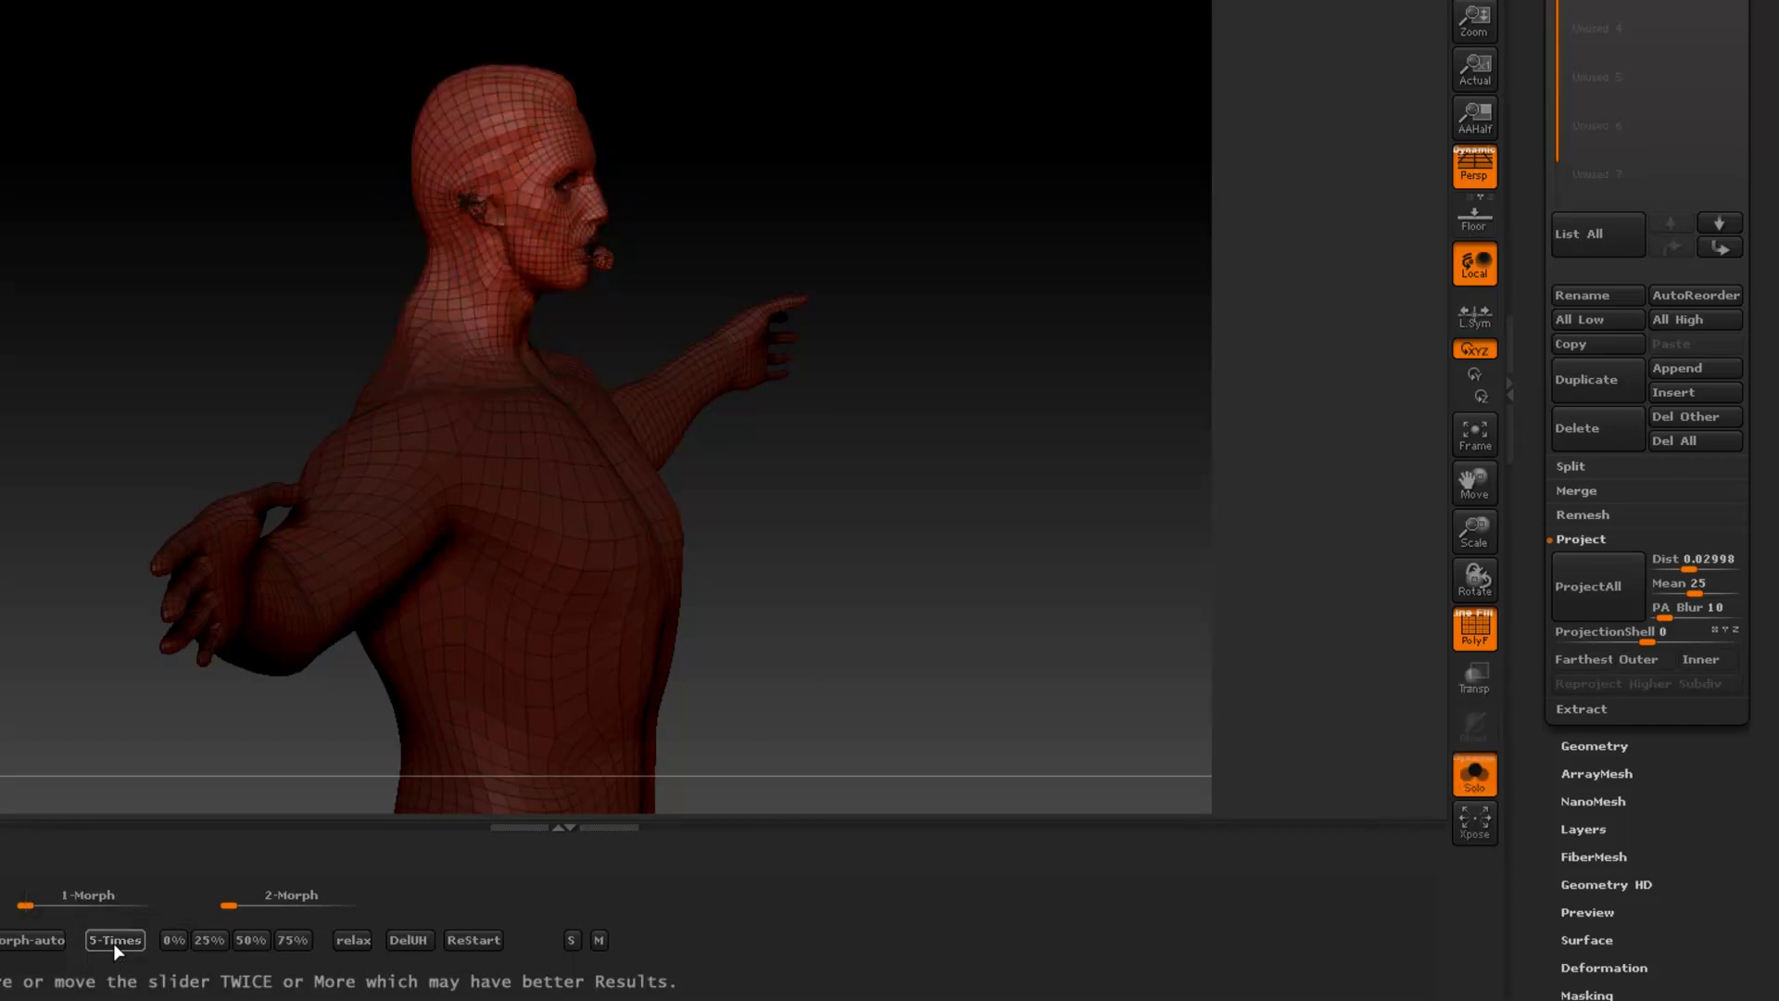
left_click(113, 940)
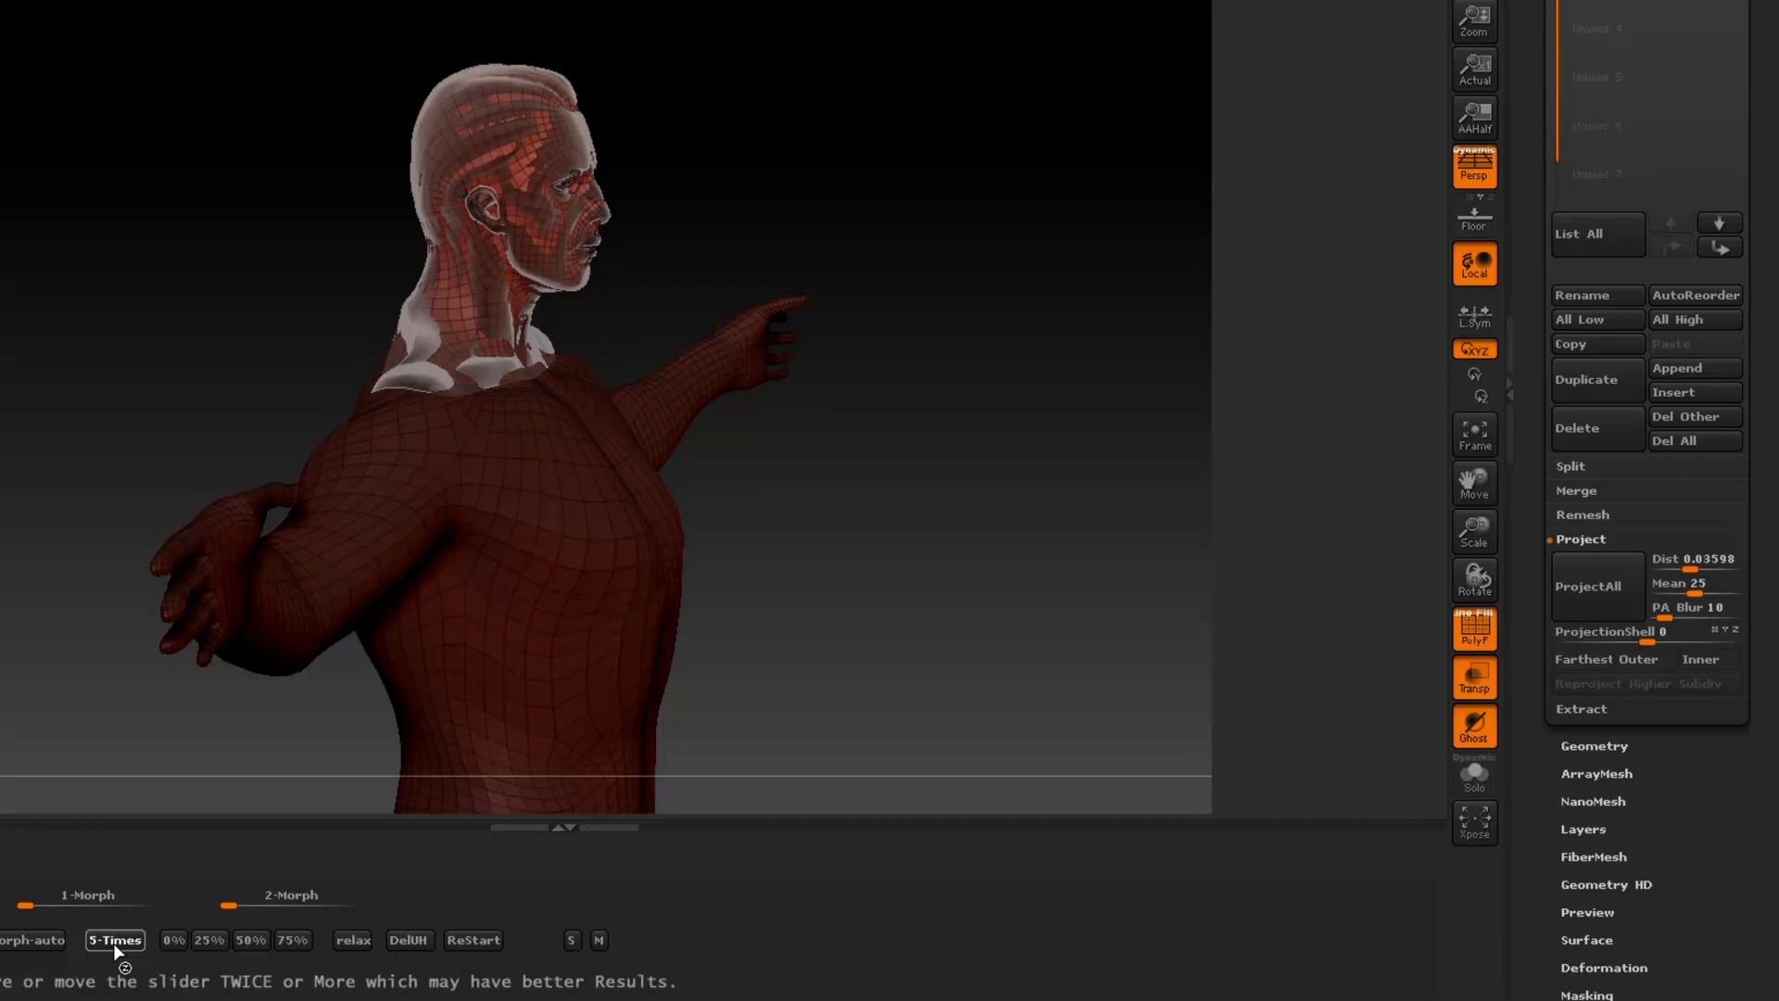
left_click_drag(882, 584, 924, 610)
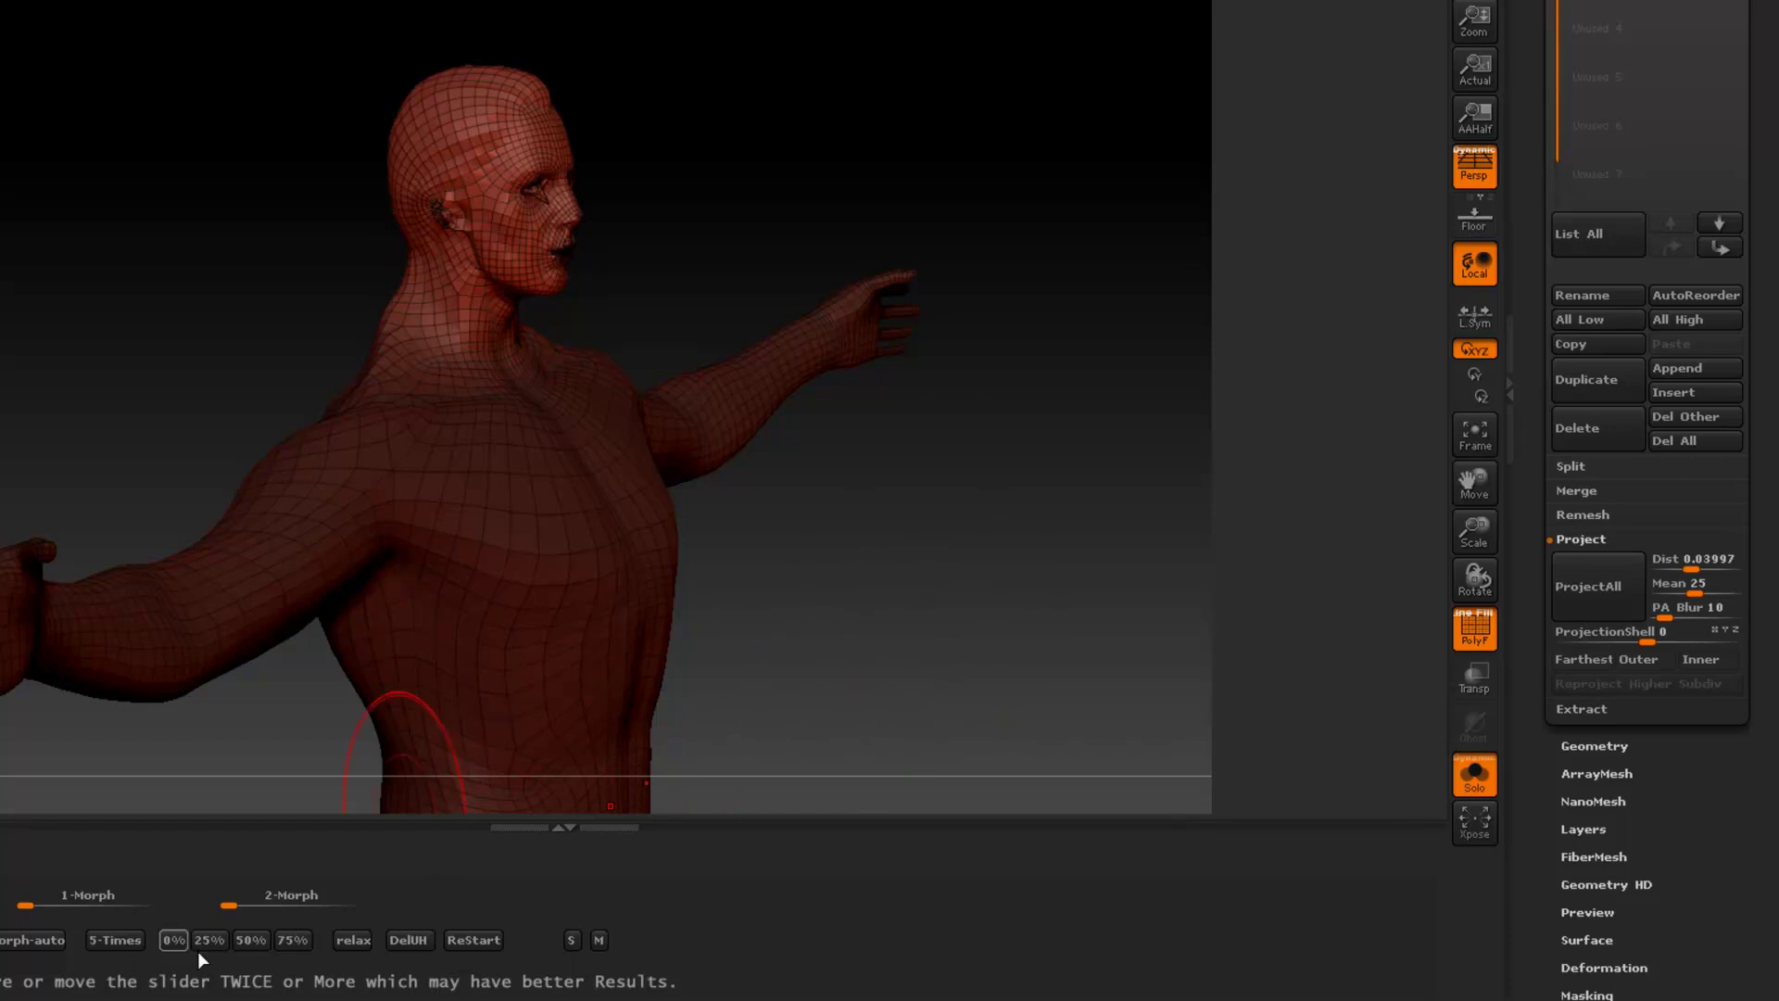
Step: Relax the head, reset Dist with the 0% preset, morph it again with 5-Times, and inspect it without the polyframe
left_click(361, 942)
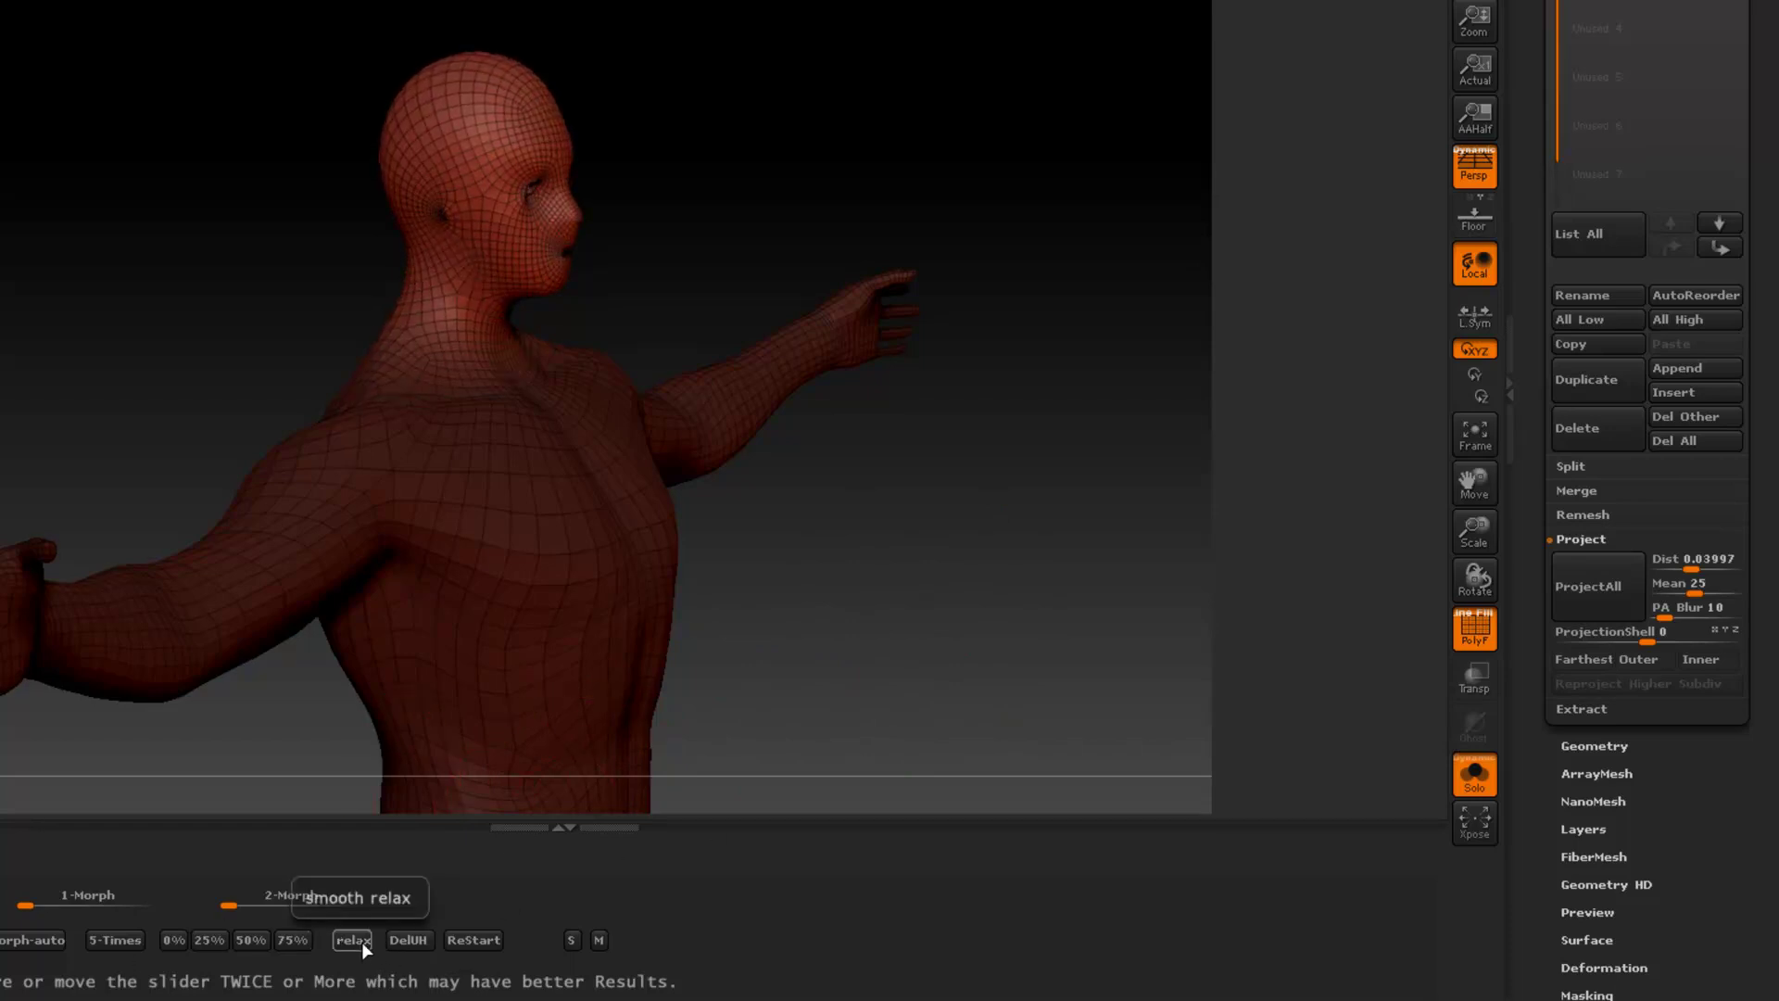
left_click(170, 938)
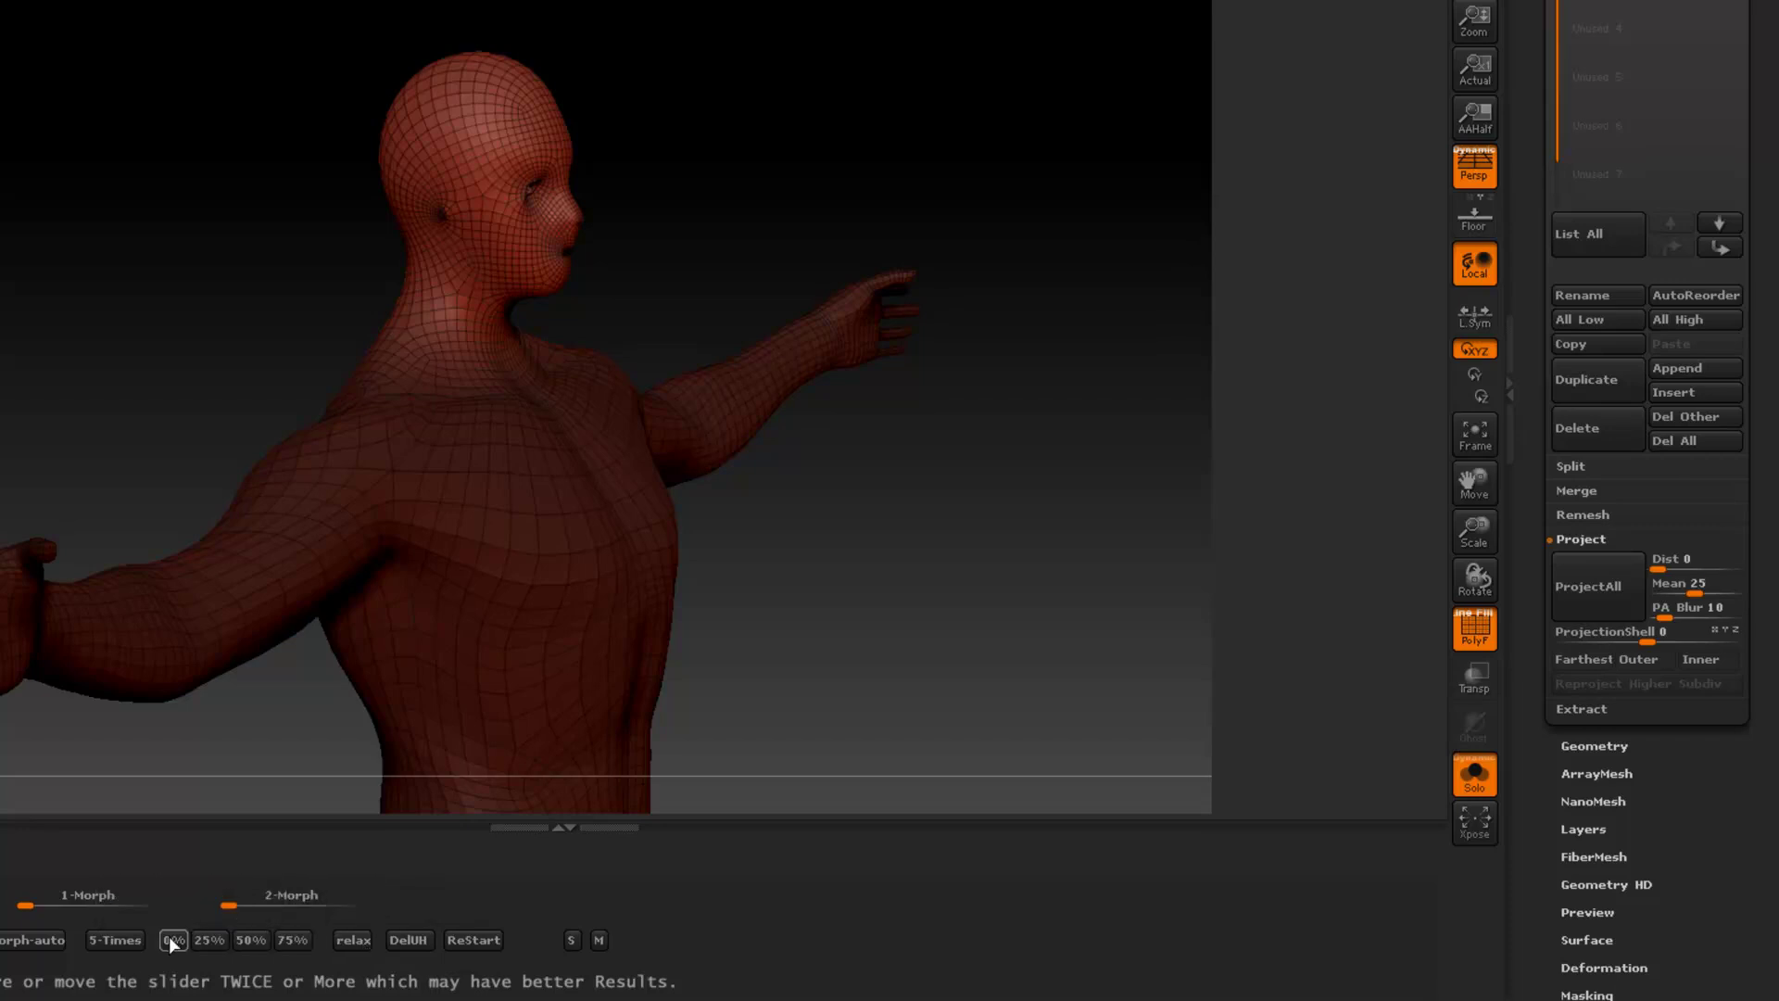
left_click(117, 941)
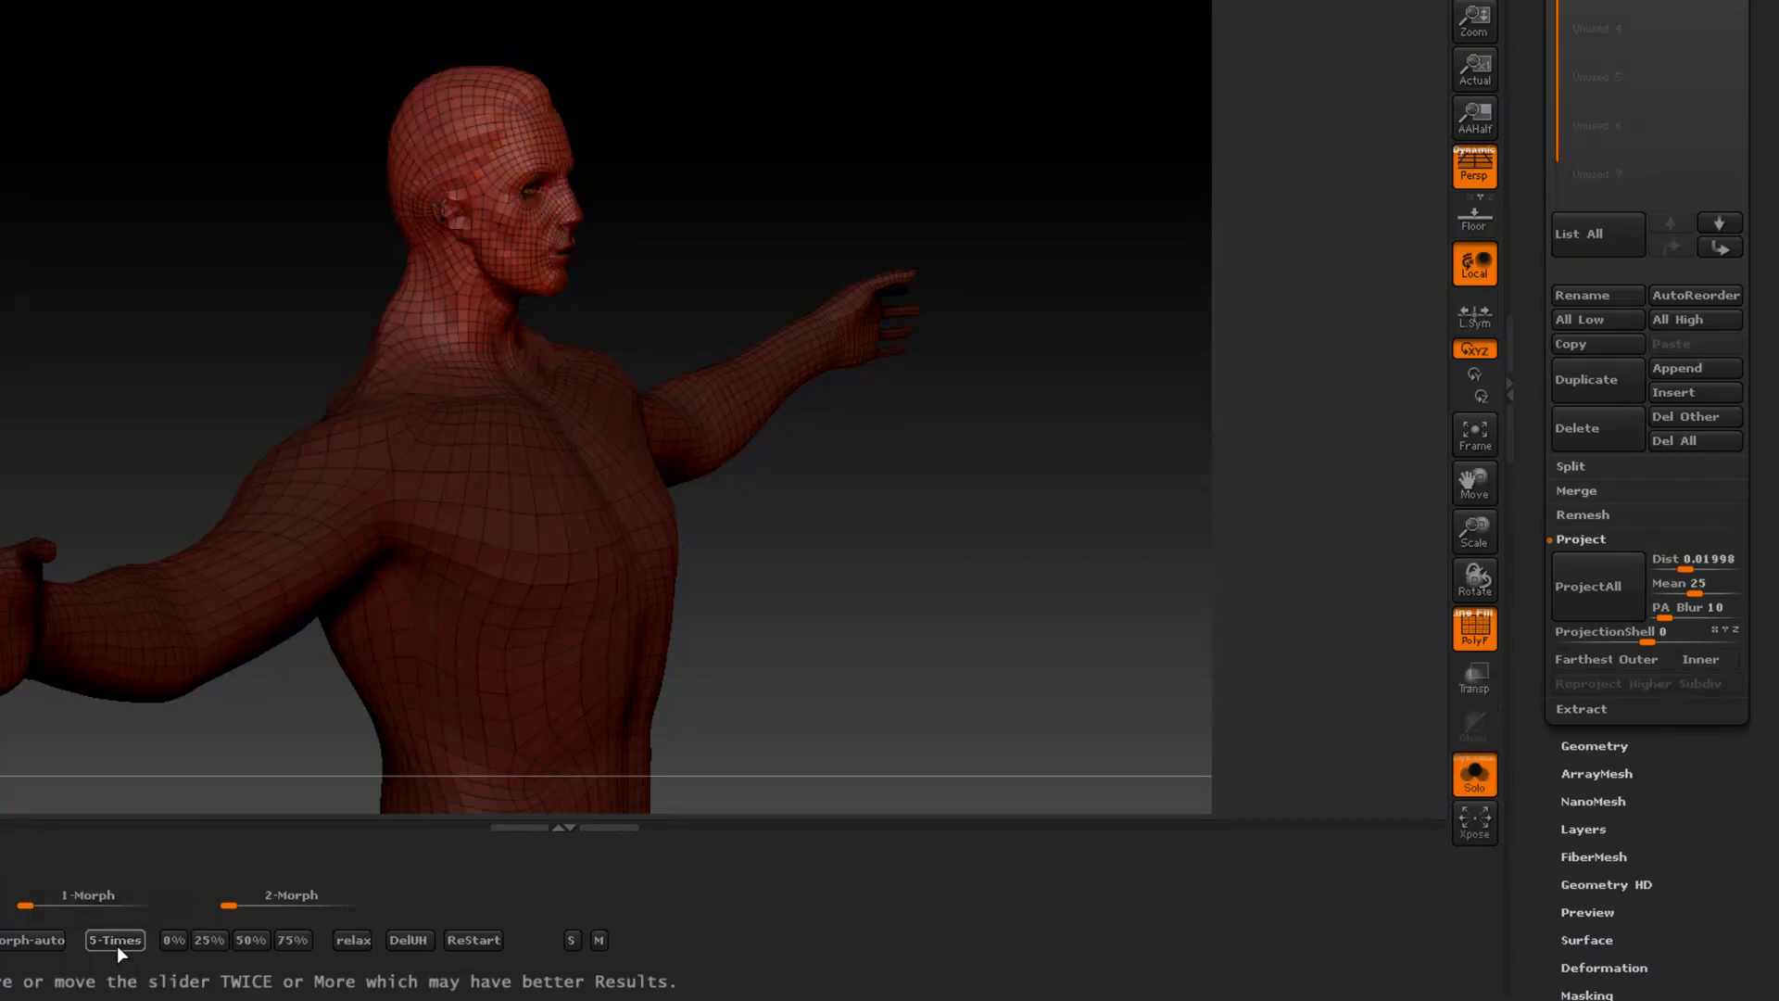
left_click_drag(822, 663, 1025, 700)
left_click_drag(778, 286, 1132, 603)
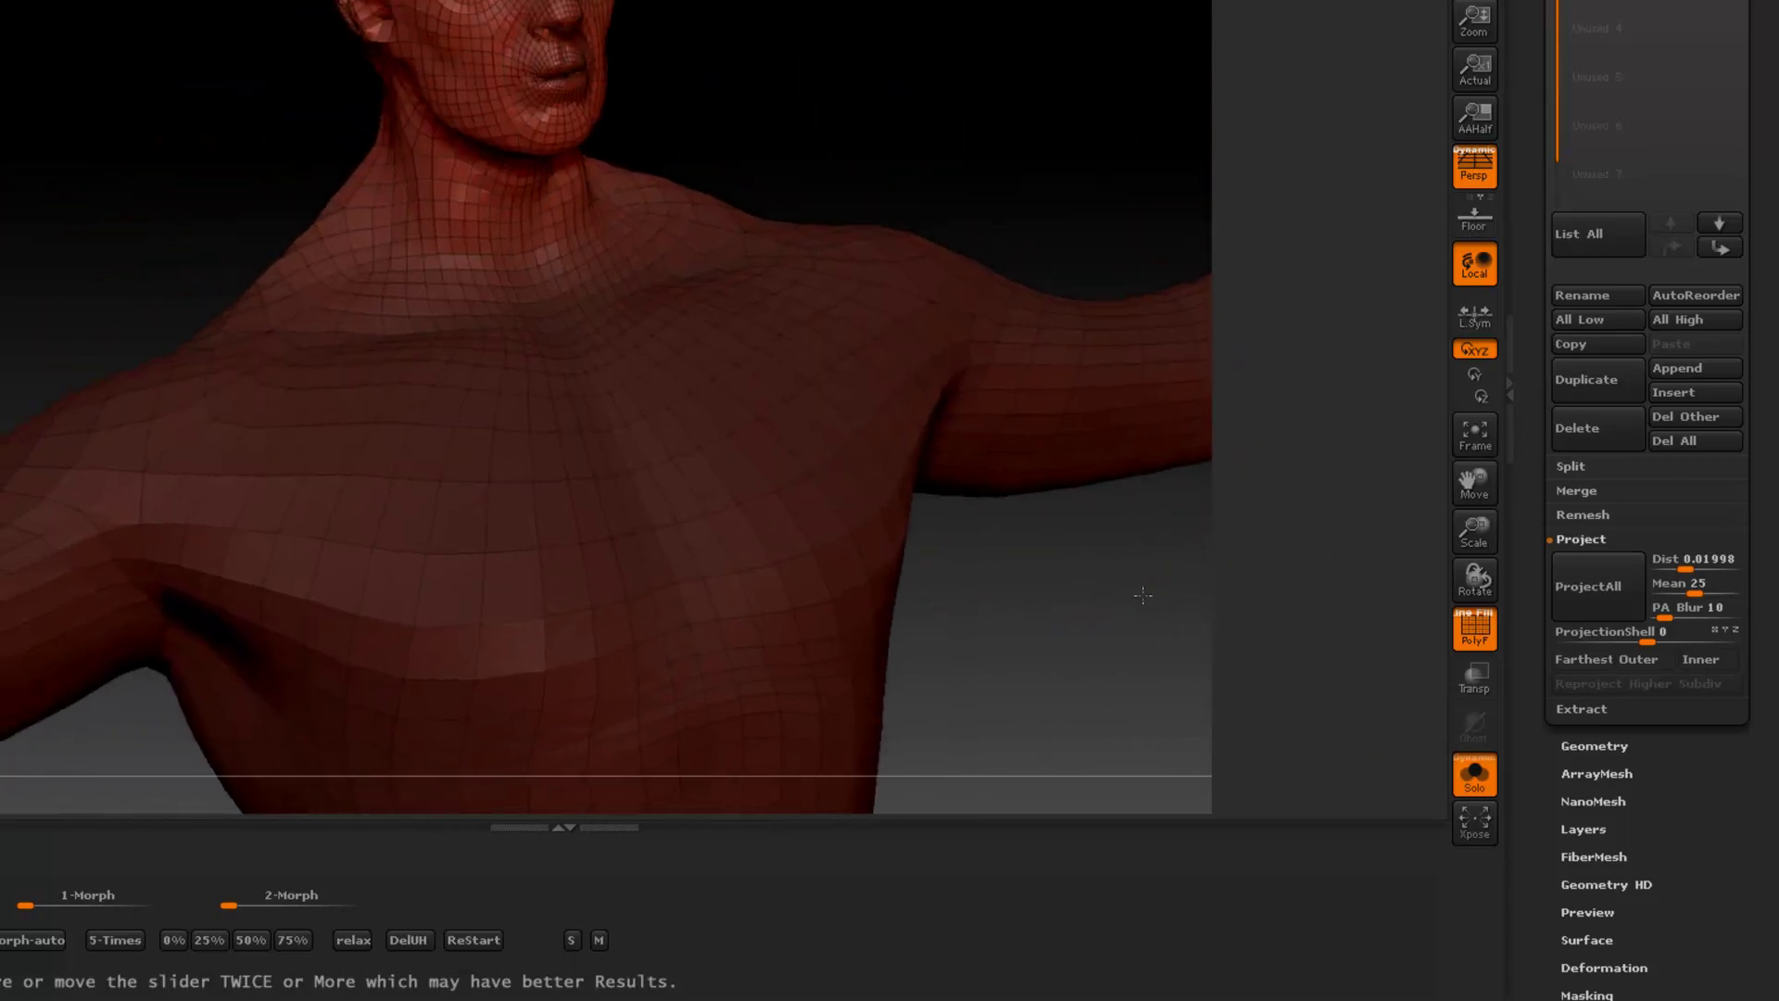
left_click(1474, 619)
left_click_drag(912, 118, 481, 52)
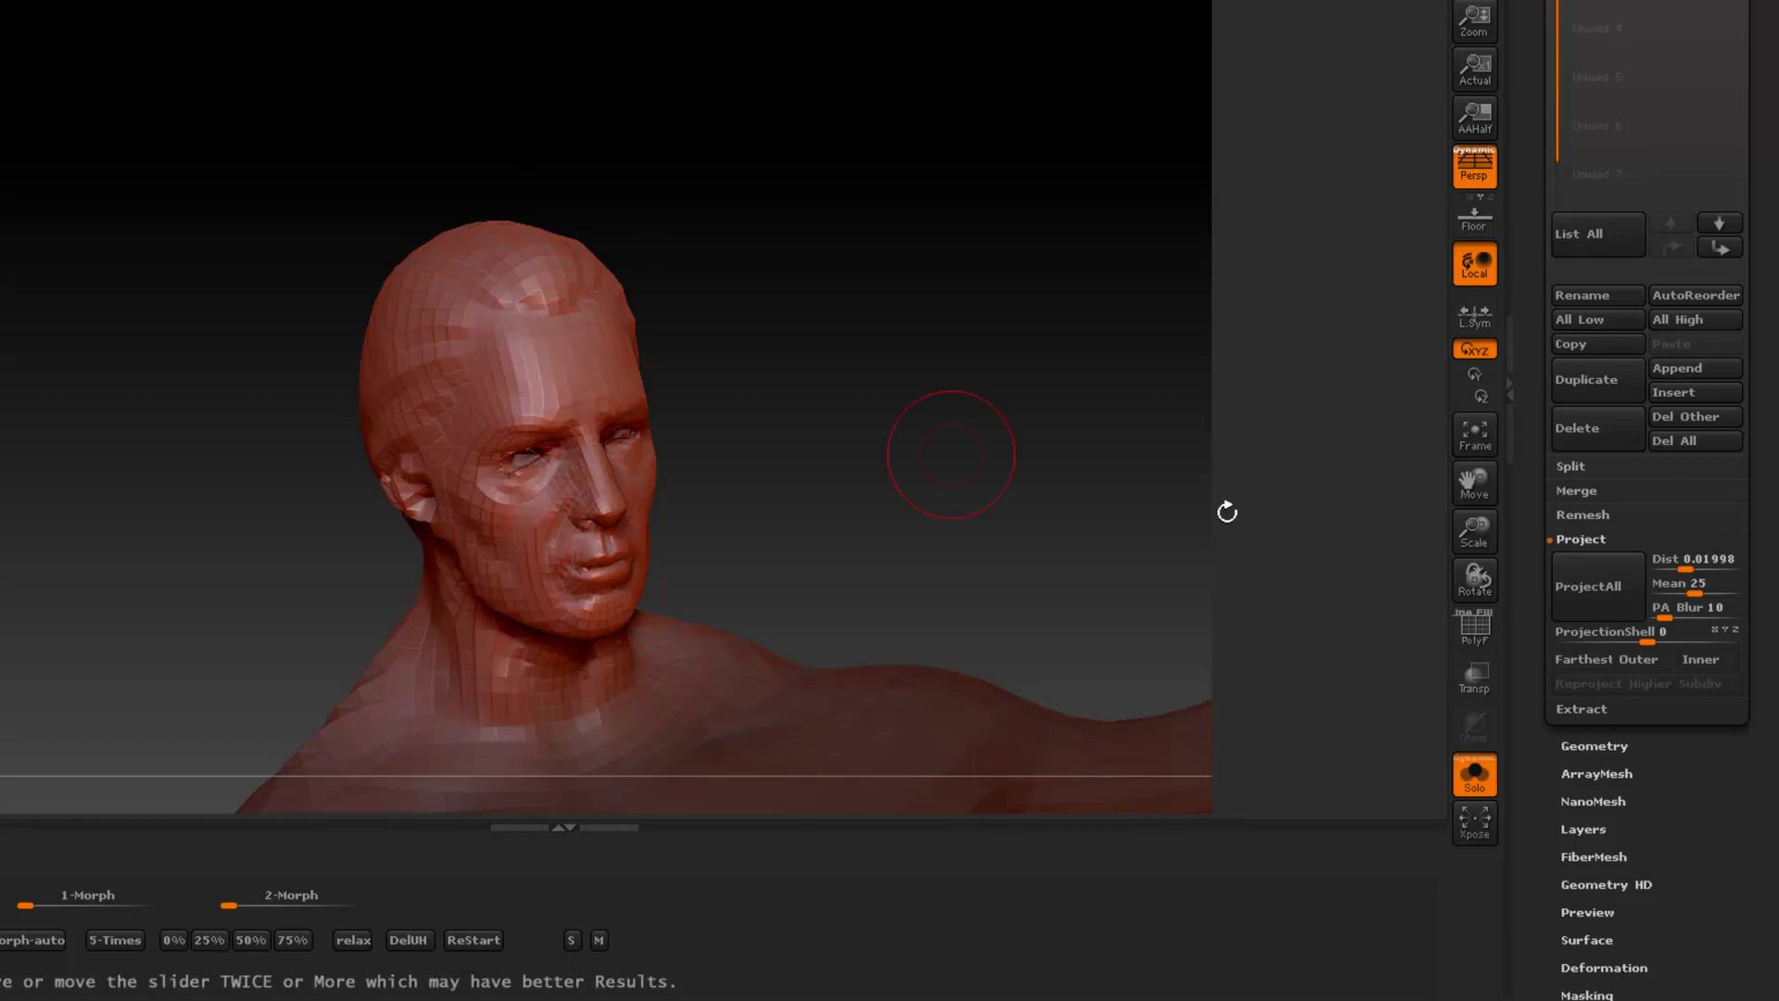
Step: Open the Morph Target settings, and switch repeatedly between the stored original head and the morphed head from two angles
left_click(599, 941)
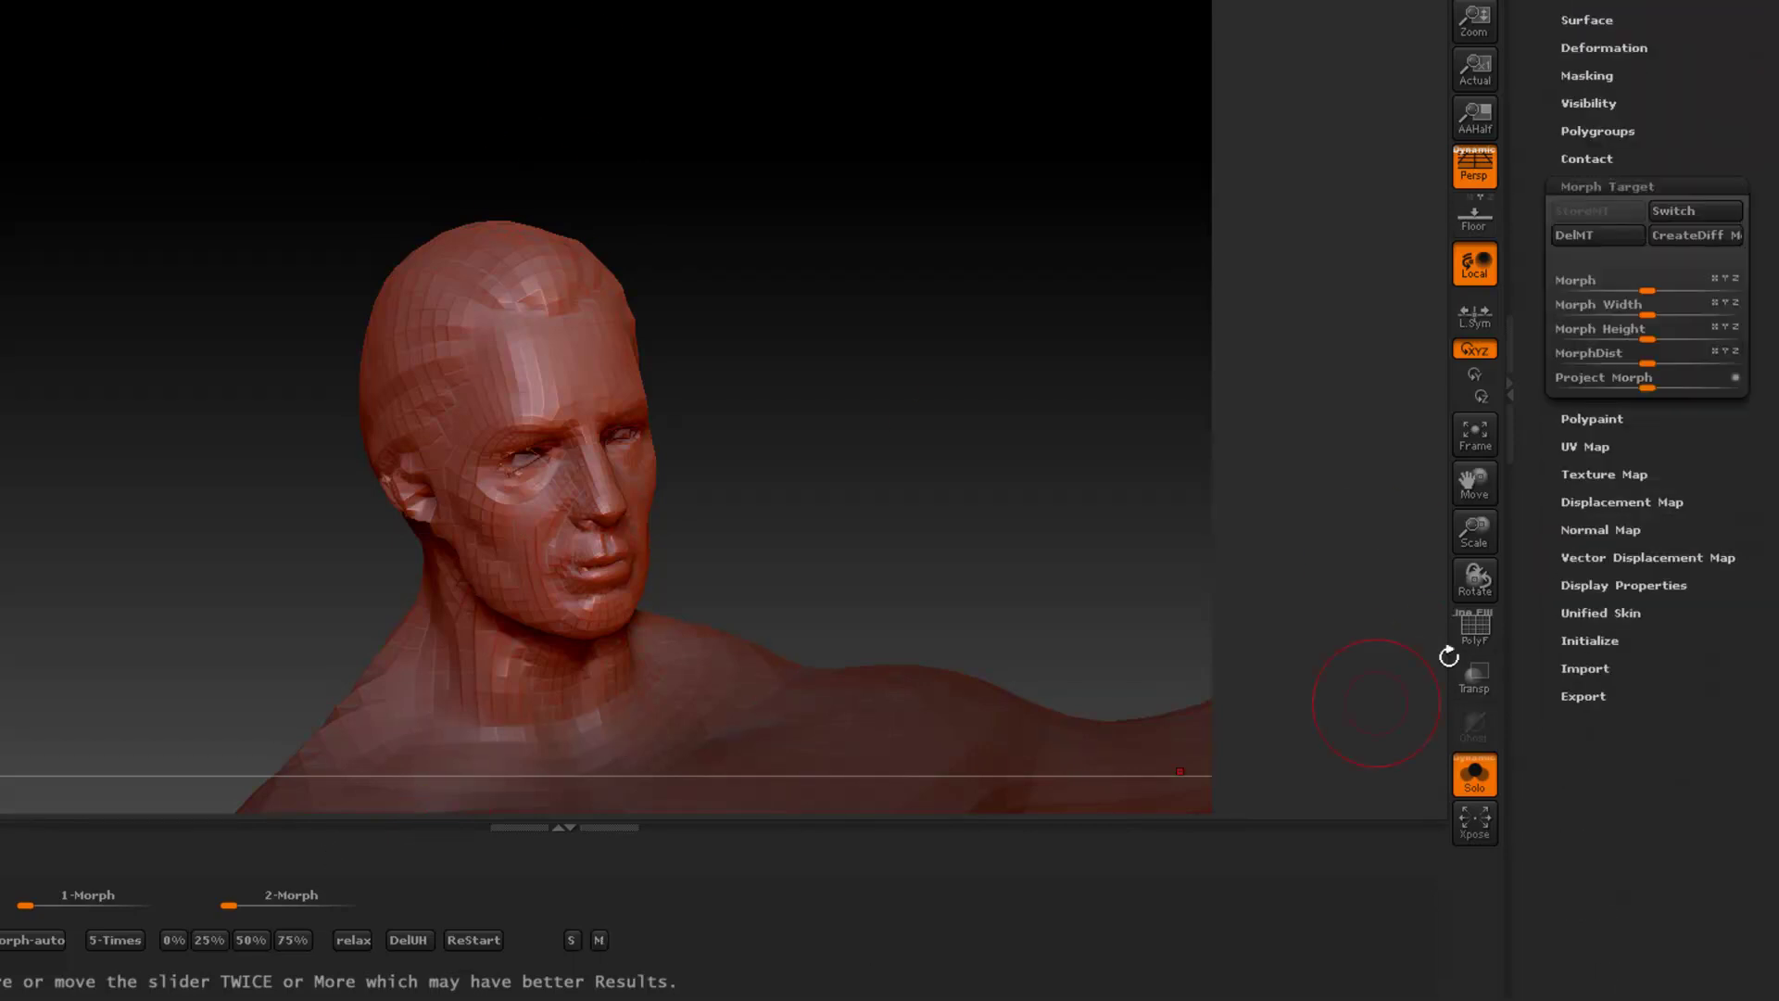
left_click(1670, 215)
left_click(1670, 215)
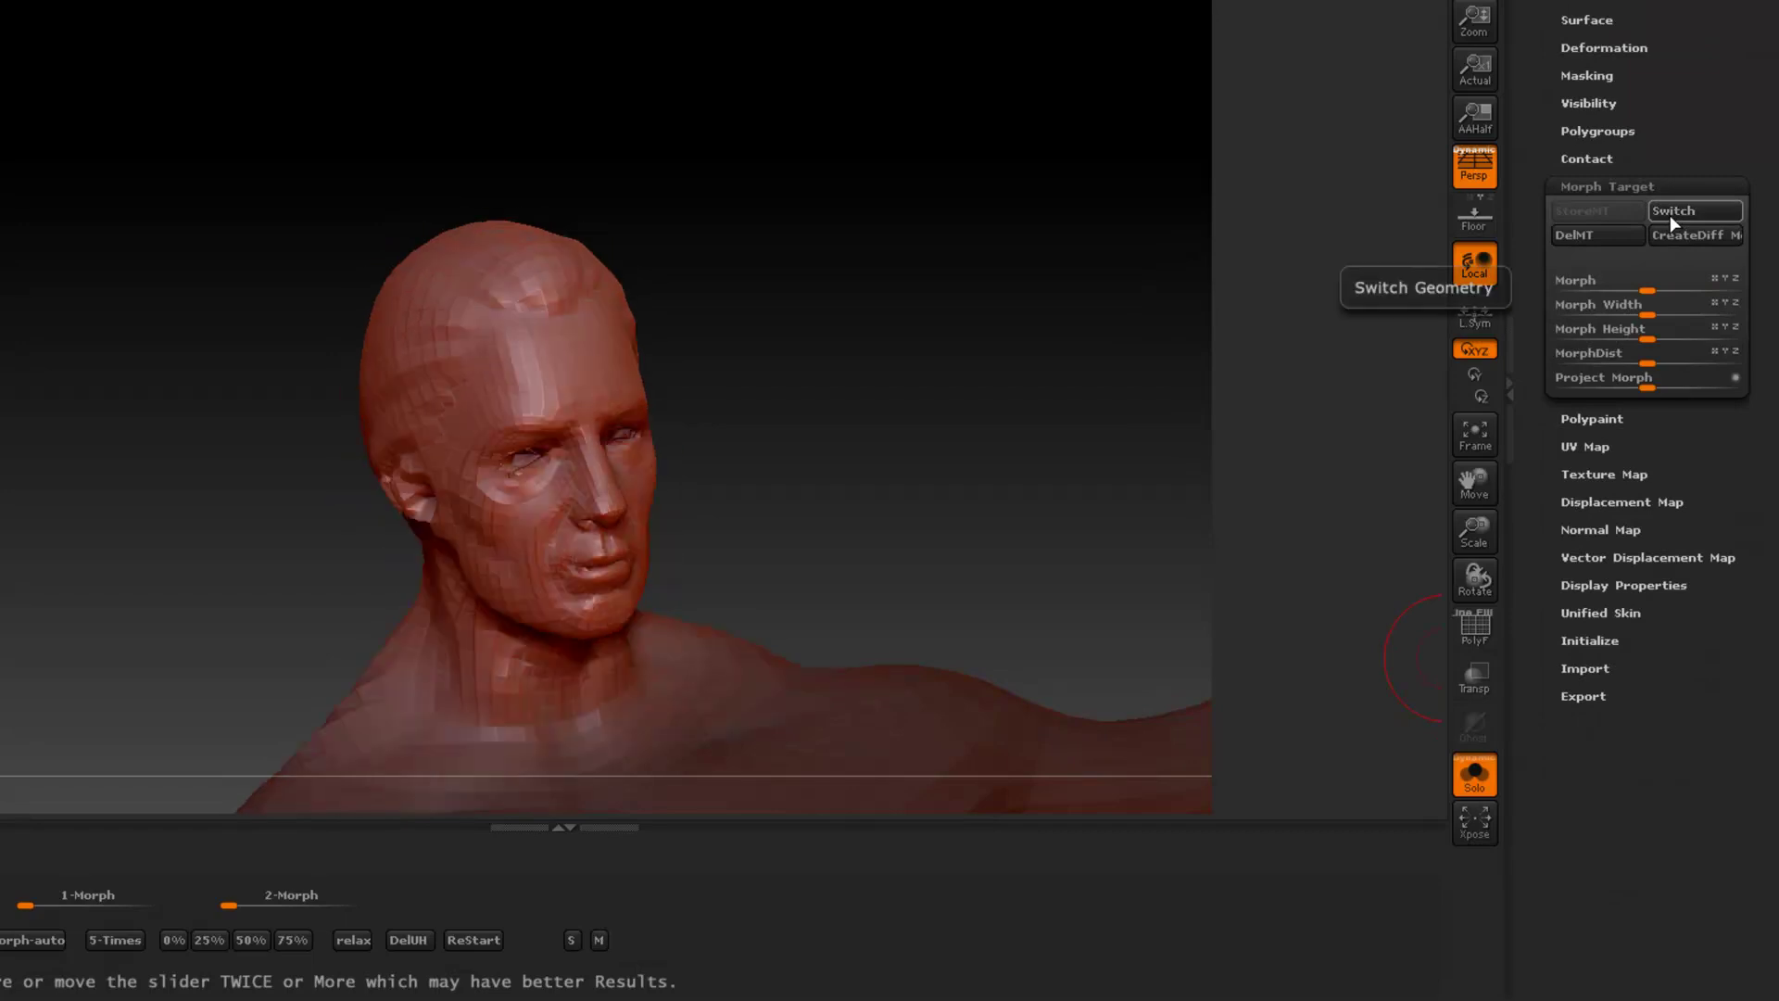
left_click(1670, 215)
left_click(1669, 215)
left_click_drag(1193, 449, 1046, 328)
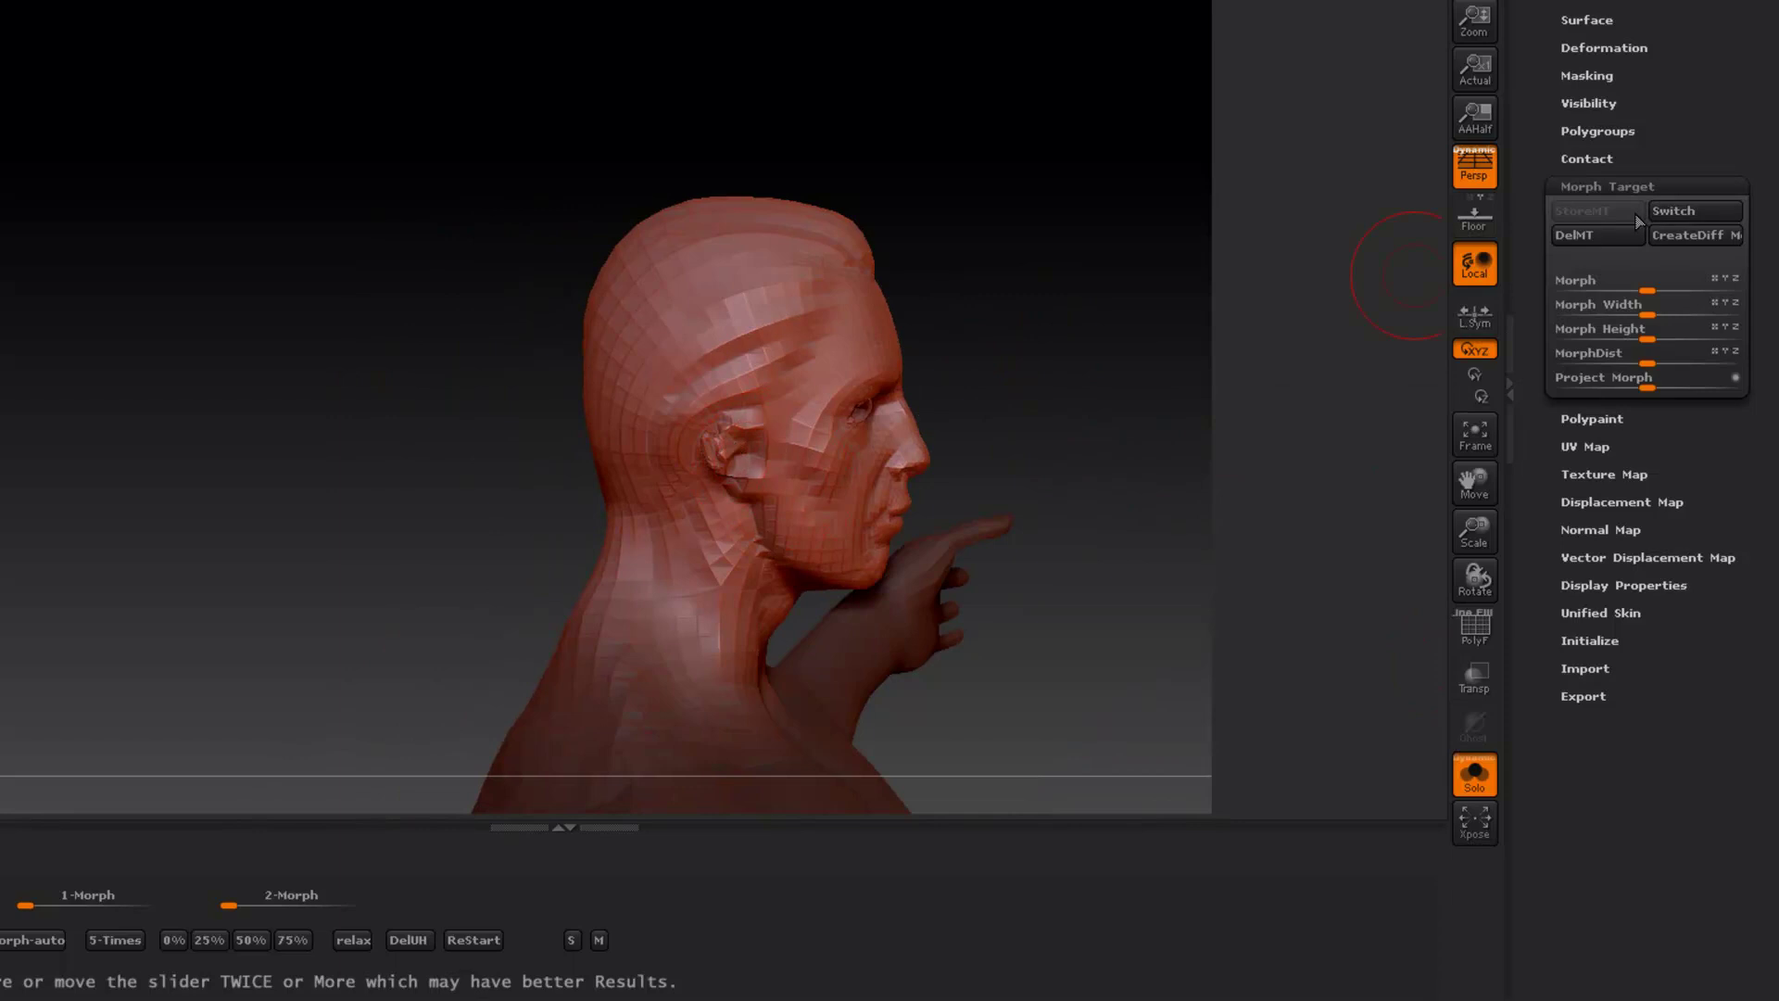
left_click(1673, 213)
left_click(1673, 213)
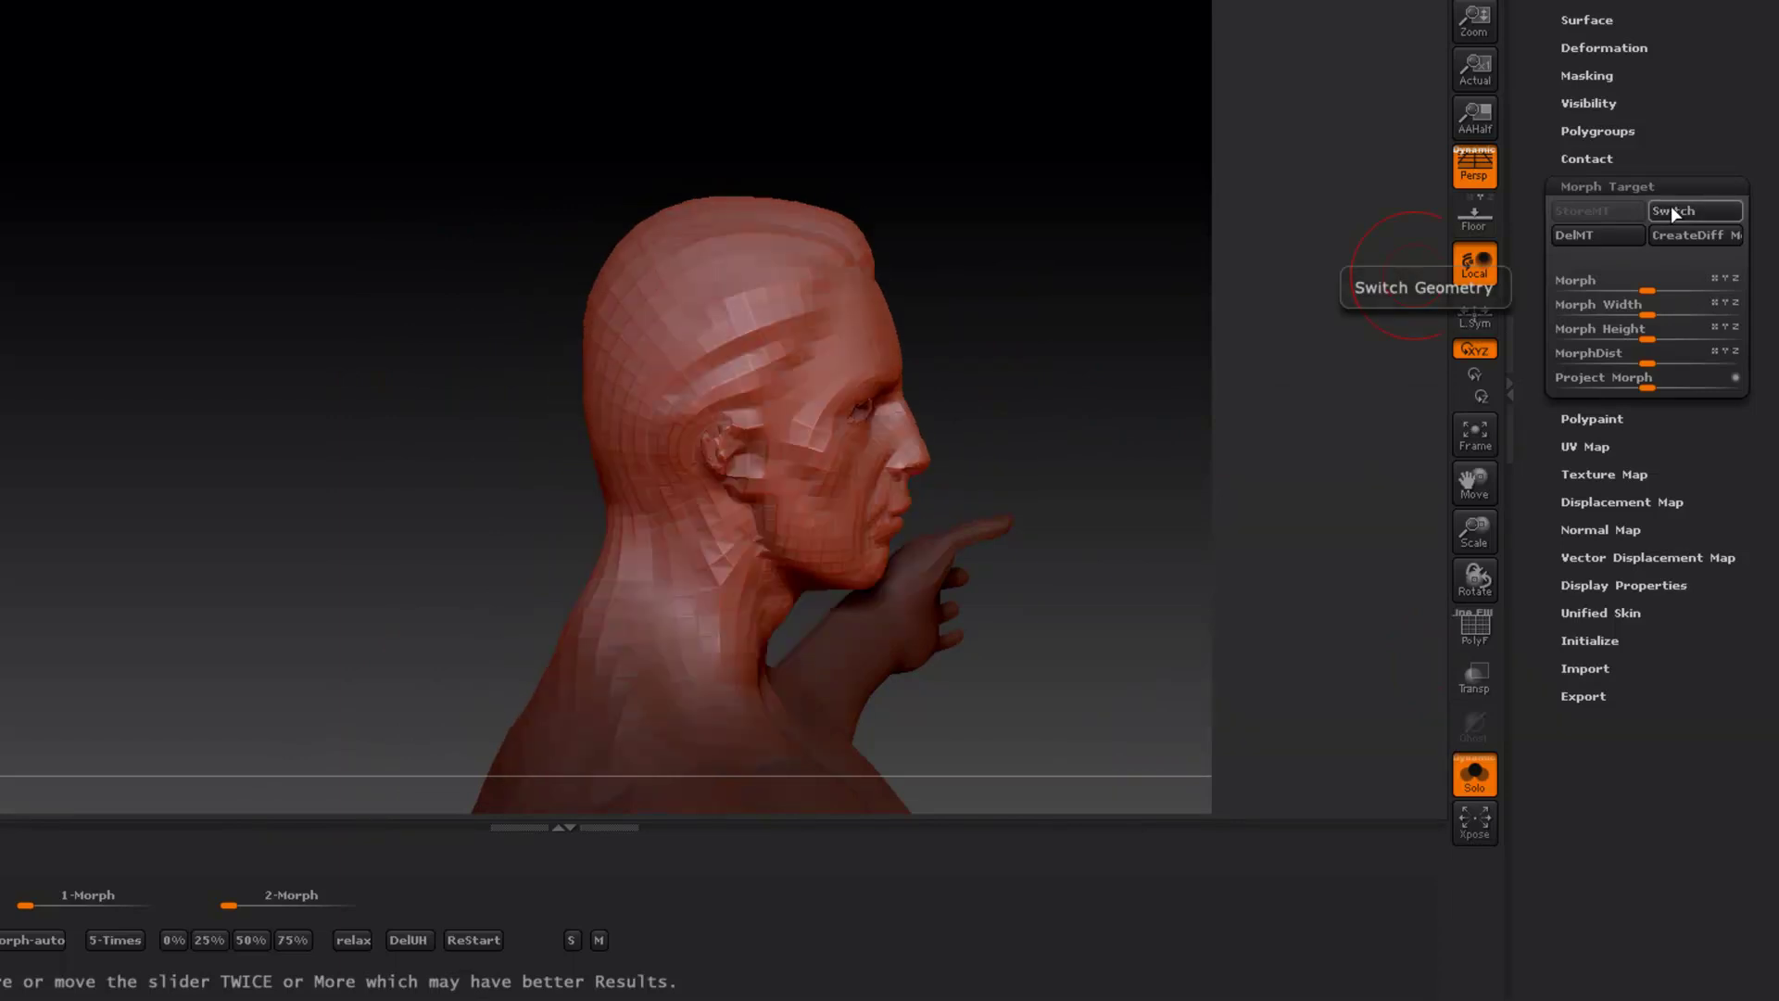
Step: Paint the stored shape back onto the morphed head's ears and parts of its face with the Morph brush
left_click_drag(752, 443, 687, 451)
left_click_drag(1076, 273, 1005, 262)
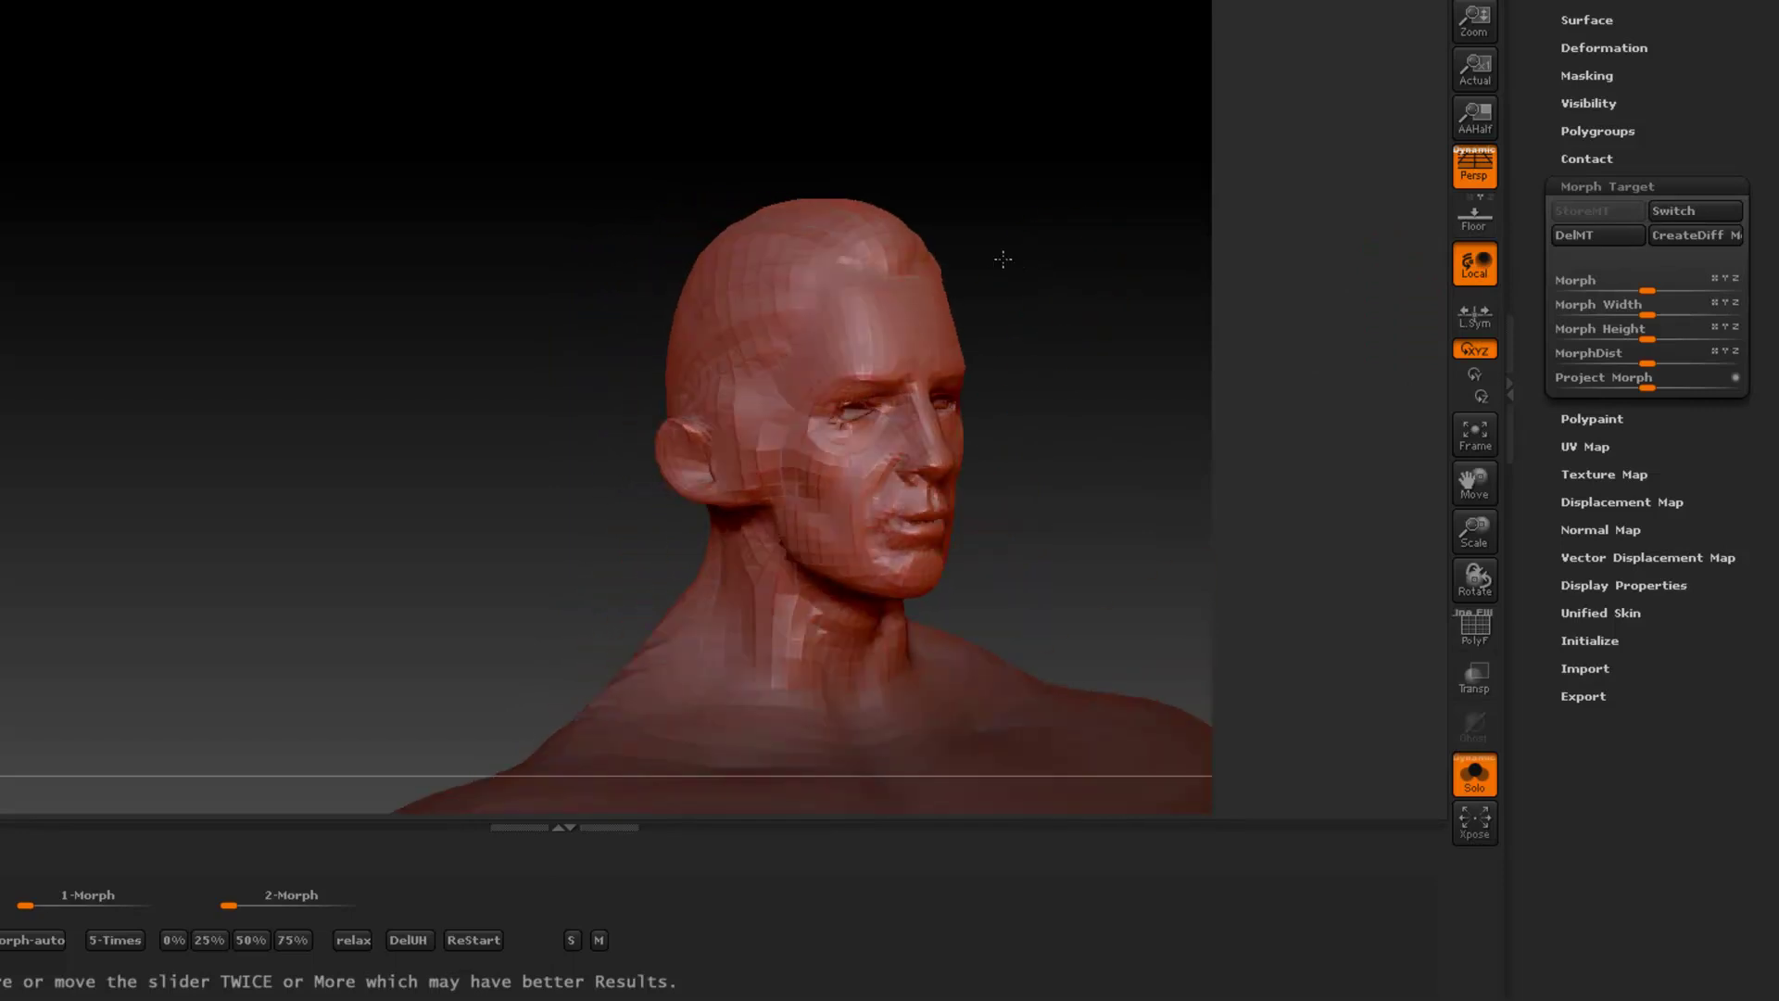
mouse_move(894, 553)
left_mouse_down()
mouse_move(913, 533)
mouse_move(890, 547)
mouse_move(905, 553)
left_mouse_up()
left_click_drag(1155, 385, 1105, 380)
mouse_move(913, 344)
left_mouse_down()
mouse_move(858, 366)
mouse_move(844, 394)
mouse_move(901, 393)
mouse_move(892, 449)
mouse_move(931, 454)
mouse_move(906, 447)
left_mouse_up()
mouse_move(664, 421)
left_mouse_down()
mouse_move(484, 374)
mouse_move(909, 491)
left_mouse_up()
mouse_move(426, 540)
left_mouse_down()
mouse_move(366, 528)
mouse_move(405, 516)
mouse_move(274, 540)
mouse_move(107, 469)
mouse_move(1358, 283)
left_mouse_up()
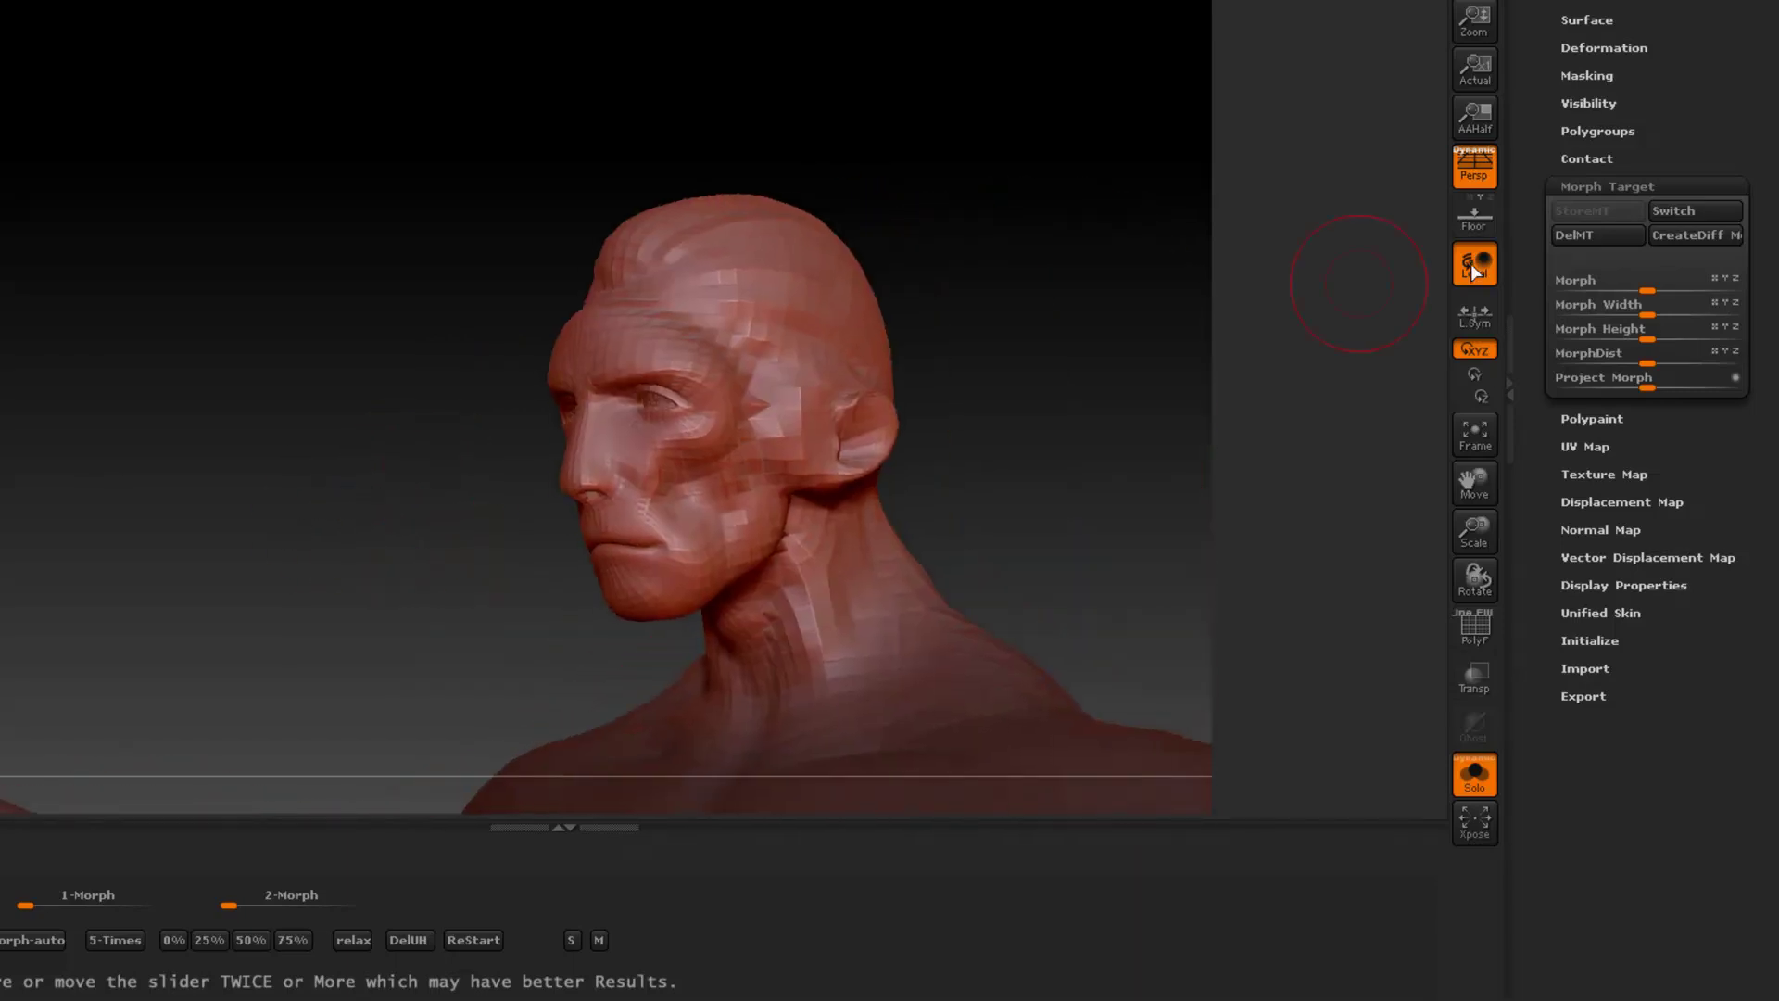
Step: Switch to the stored morph target, and paint the other head shape onto its face and temples with the Morph brush
left_click(1681, 208)
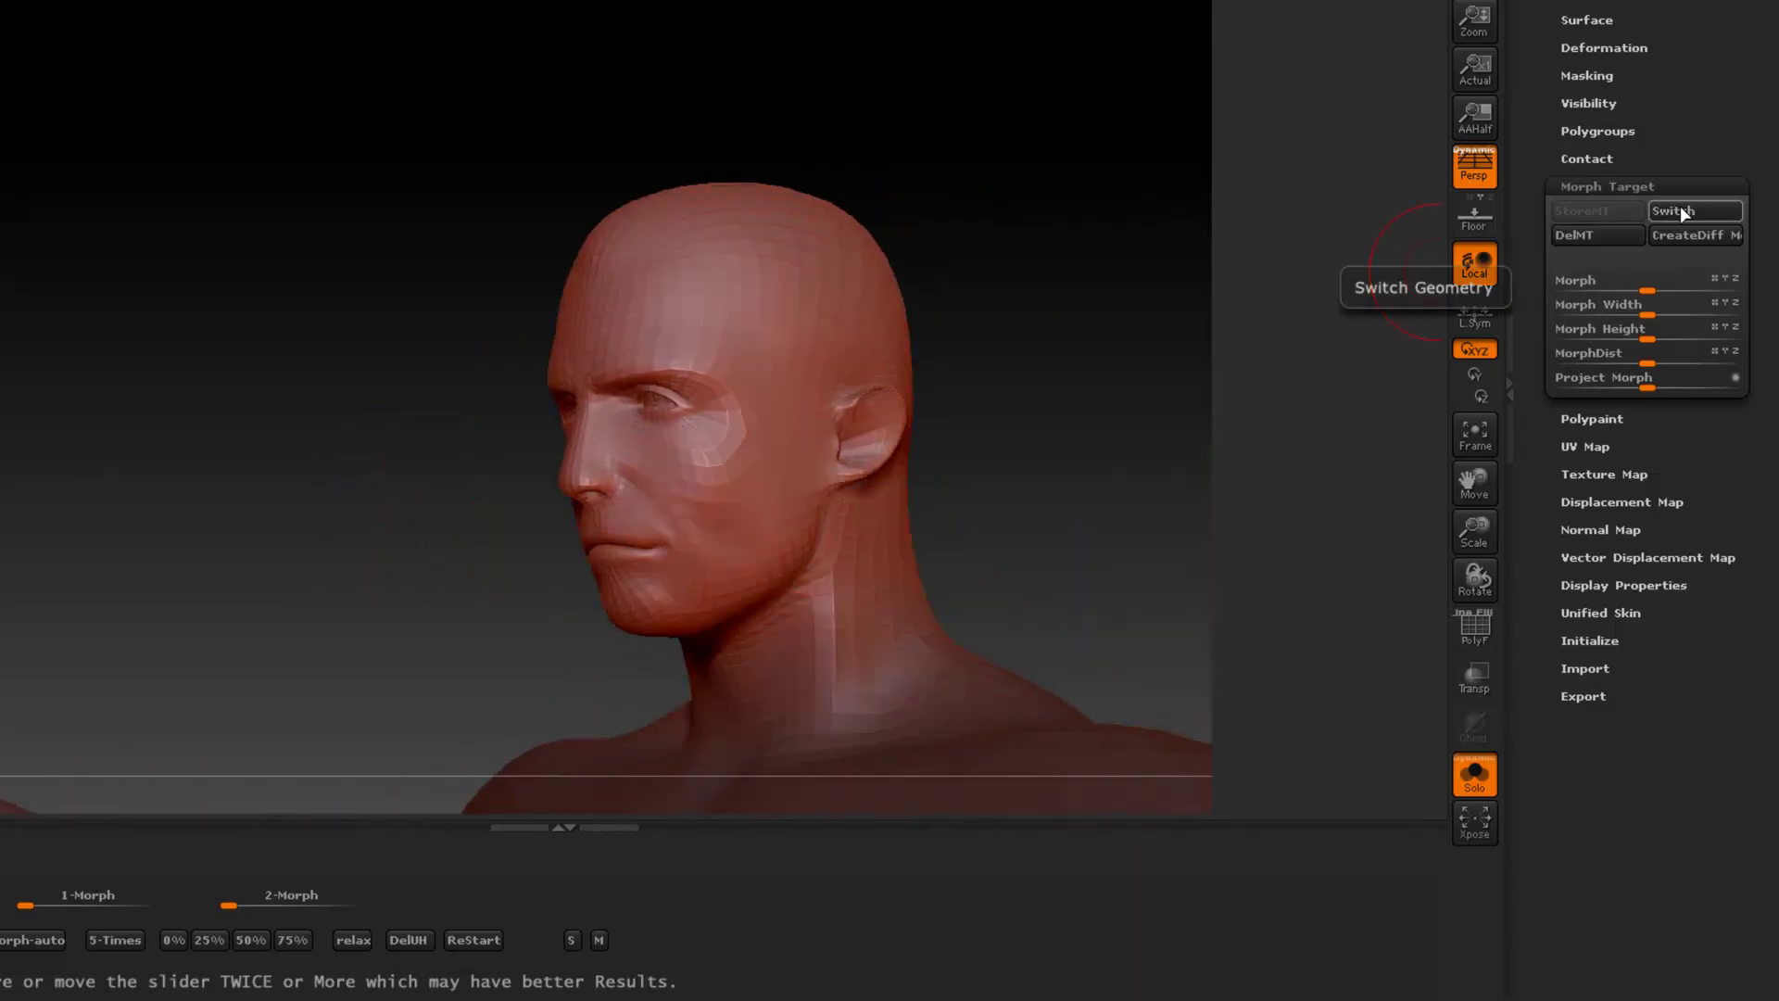
left_click(1681, 208)
left_click(1681, 207)
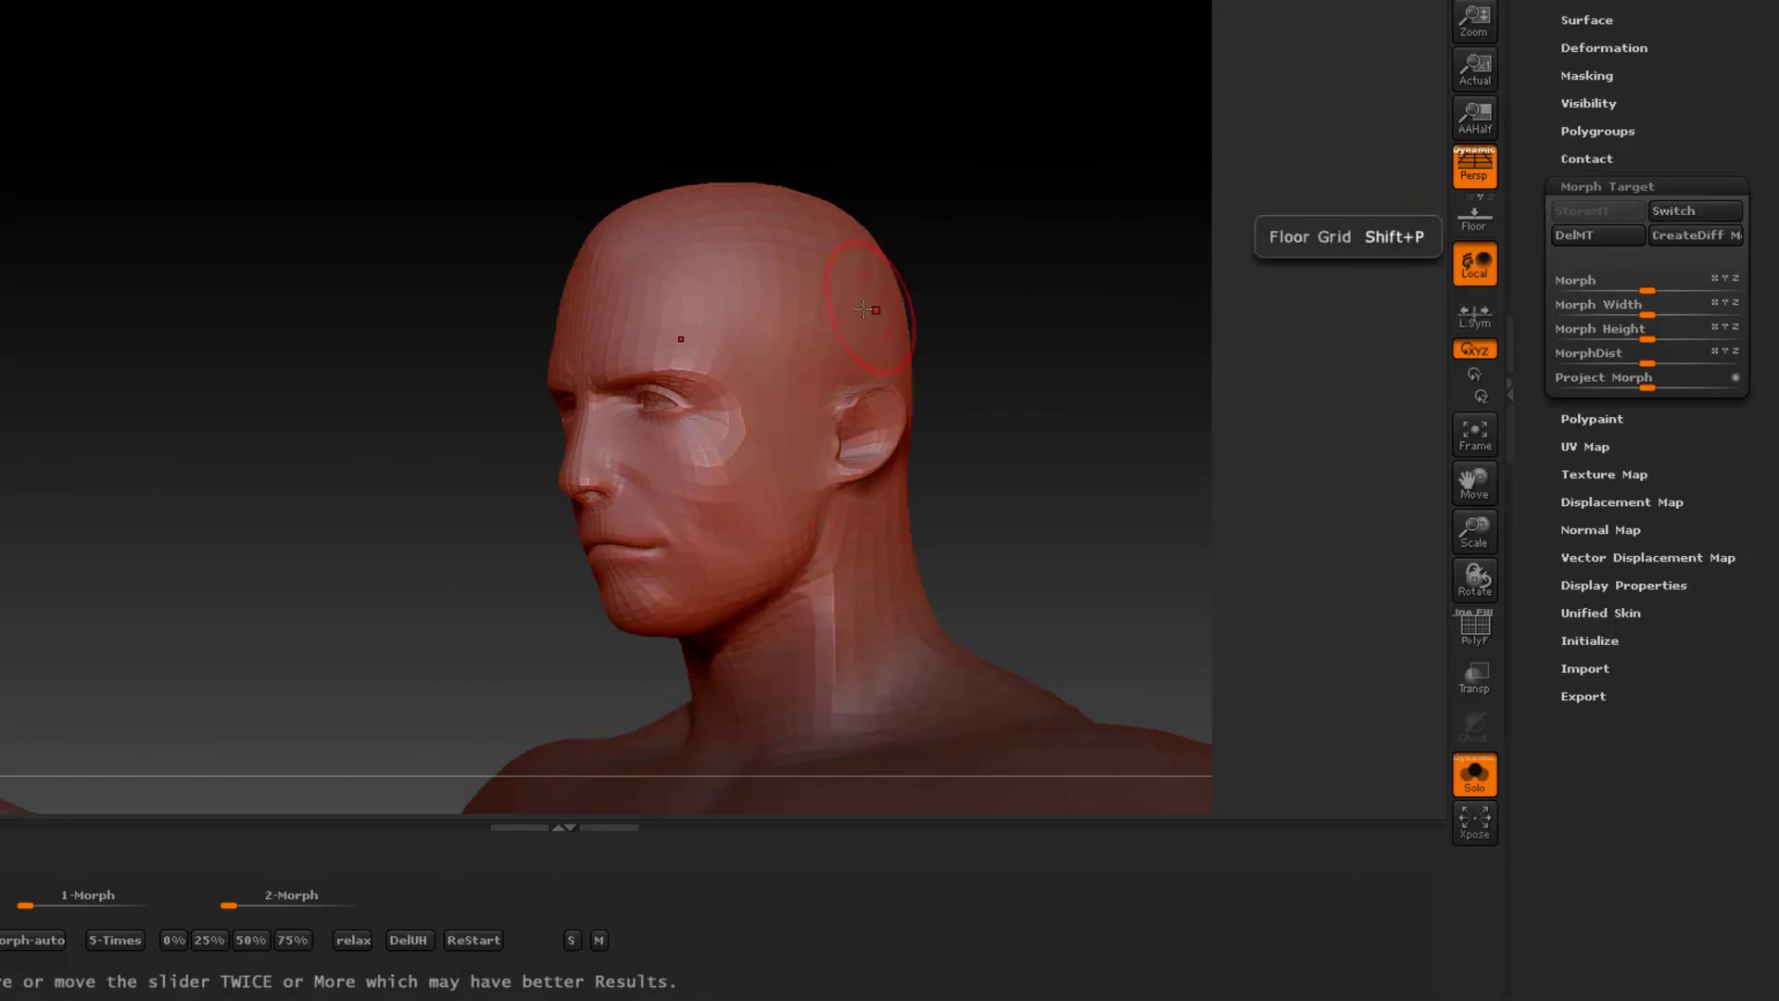
mouse_move(671, 344)
left_mouse_down()
mouse_move(712, 390)
mouse_move(705, 468)
mouse_move(663, 528)
mouse_move(677, 612)
mouse_move(769, 464)
mouse_move(749, 512)
mouse_move(559, 557)
left_mouse_up()
left_click_drag(411, 519, 605, 581)
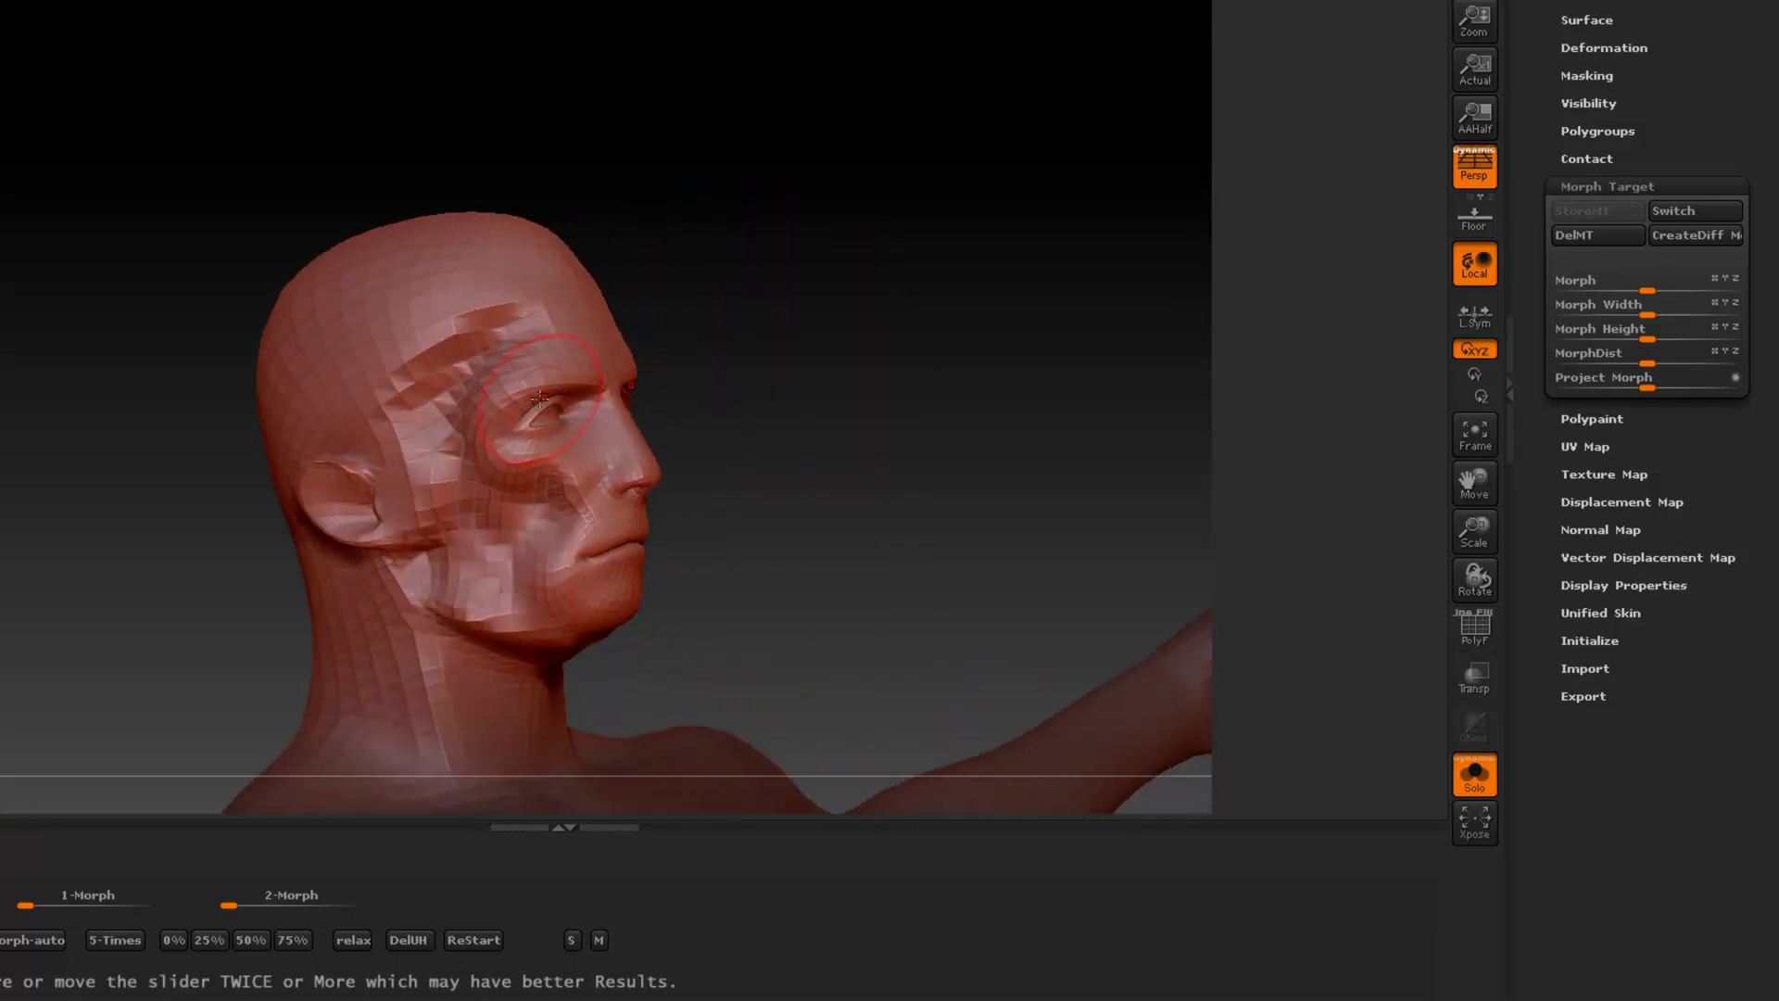
mouse_move(607, 482)
left_mouse_down()
mouse_move(528, 623)
mouse_move(575, 626)
mouse_move(474, 657)
mouse_move(421, 599)
mouse_move(410, 486)
mouse_move(402, 516)
mouse_move(305, 472)
mouse_move(295, 427)
mouse_move(397, 363)
mouse_move(421, 534)
mouse_move(428, 418)
mouse_move(498, 336)
mouse_move(608, 355)
mouse_move(519, 310)
mouse_move(303, 440)
mouse_move(465, 313)
mouse_move(583, 286)
mouse_move(693, 300)
mouse_move(750, 331)
mouse_move(613, 394)
left_mouse_up()
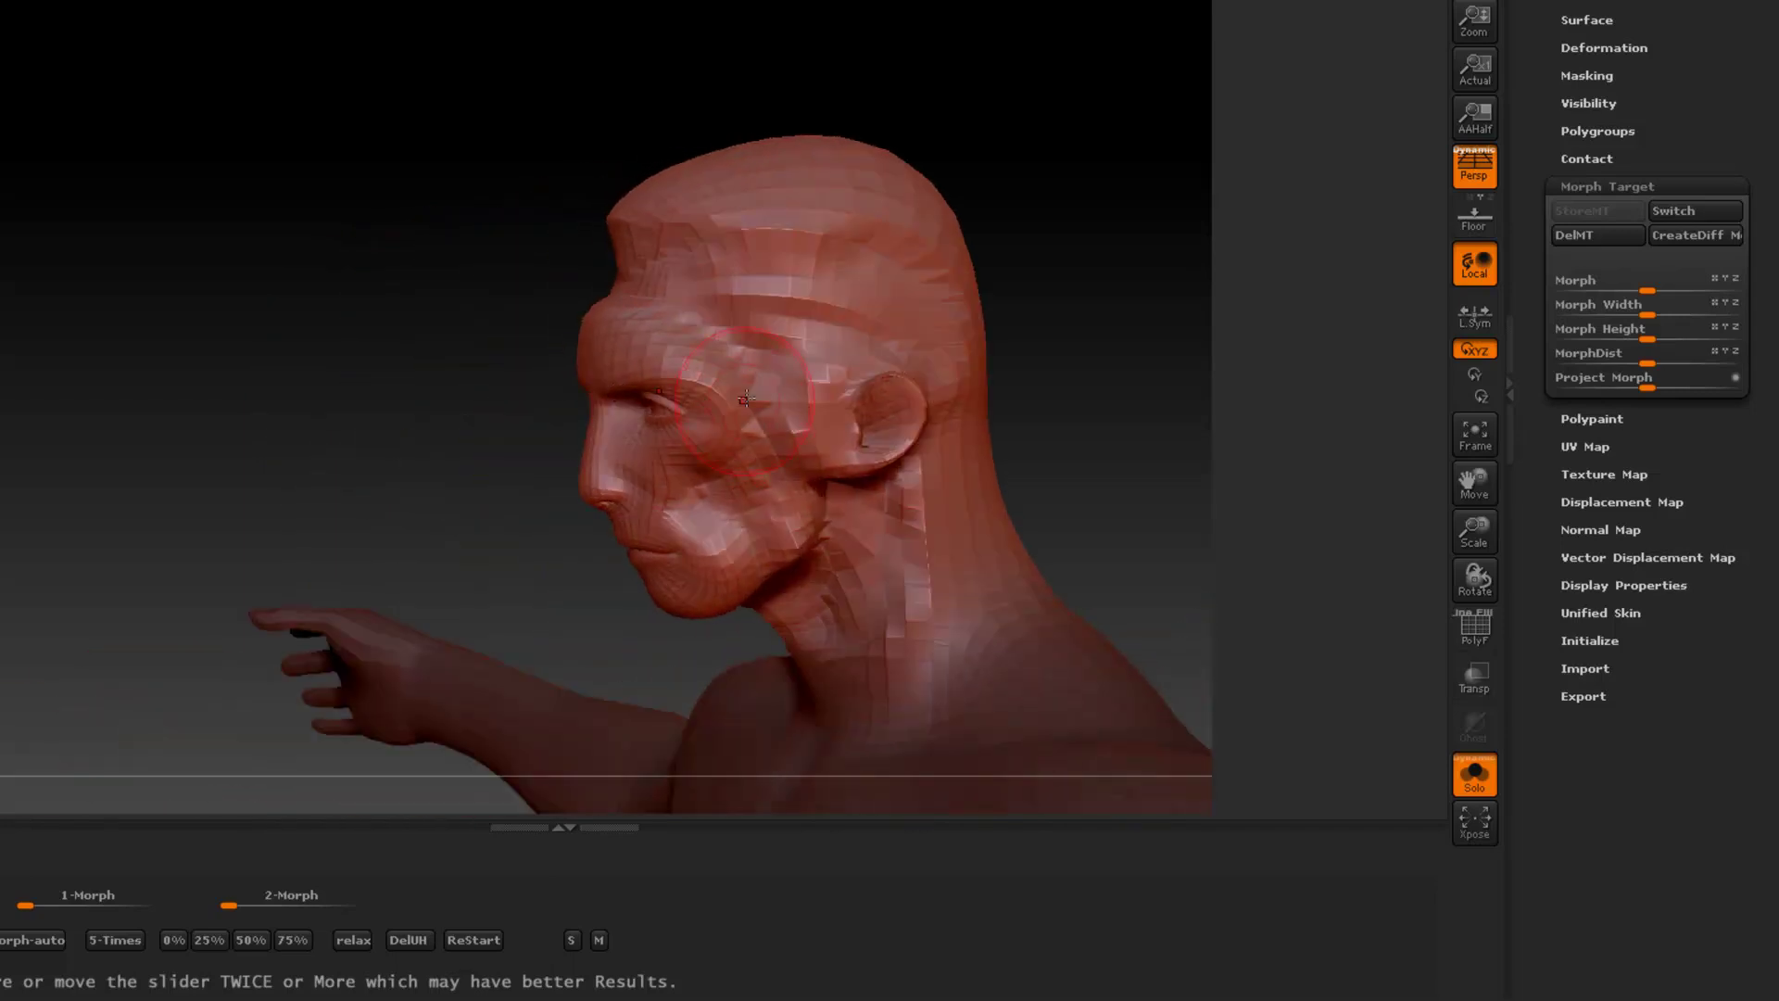
Step: Compare both head shapes with Switch, return to the unpainted morphed head, and accept removing the later Undo History entries
left_click(1690, 215)
left_click(1691, 215)
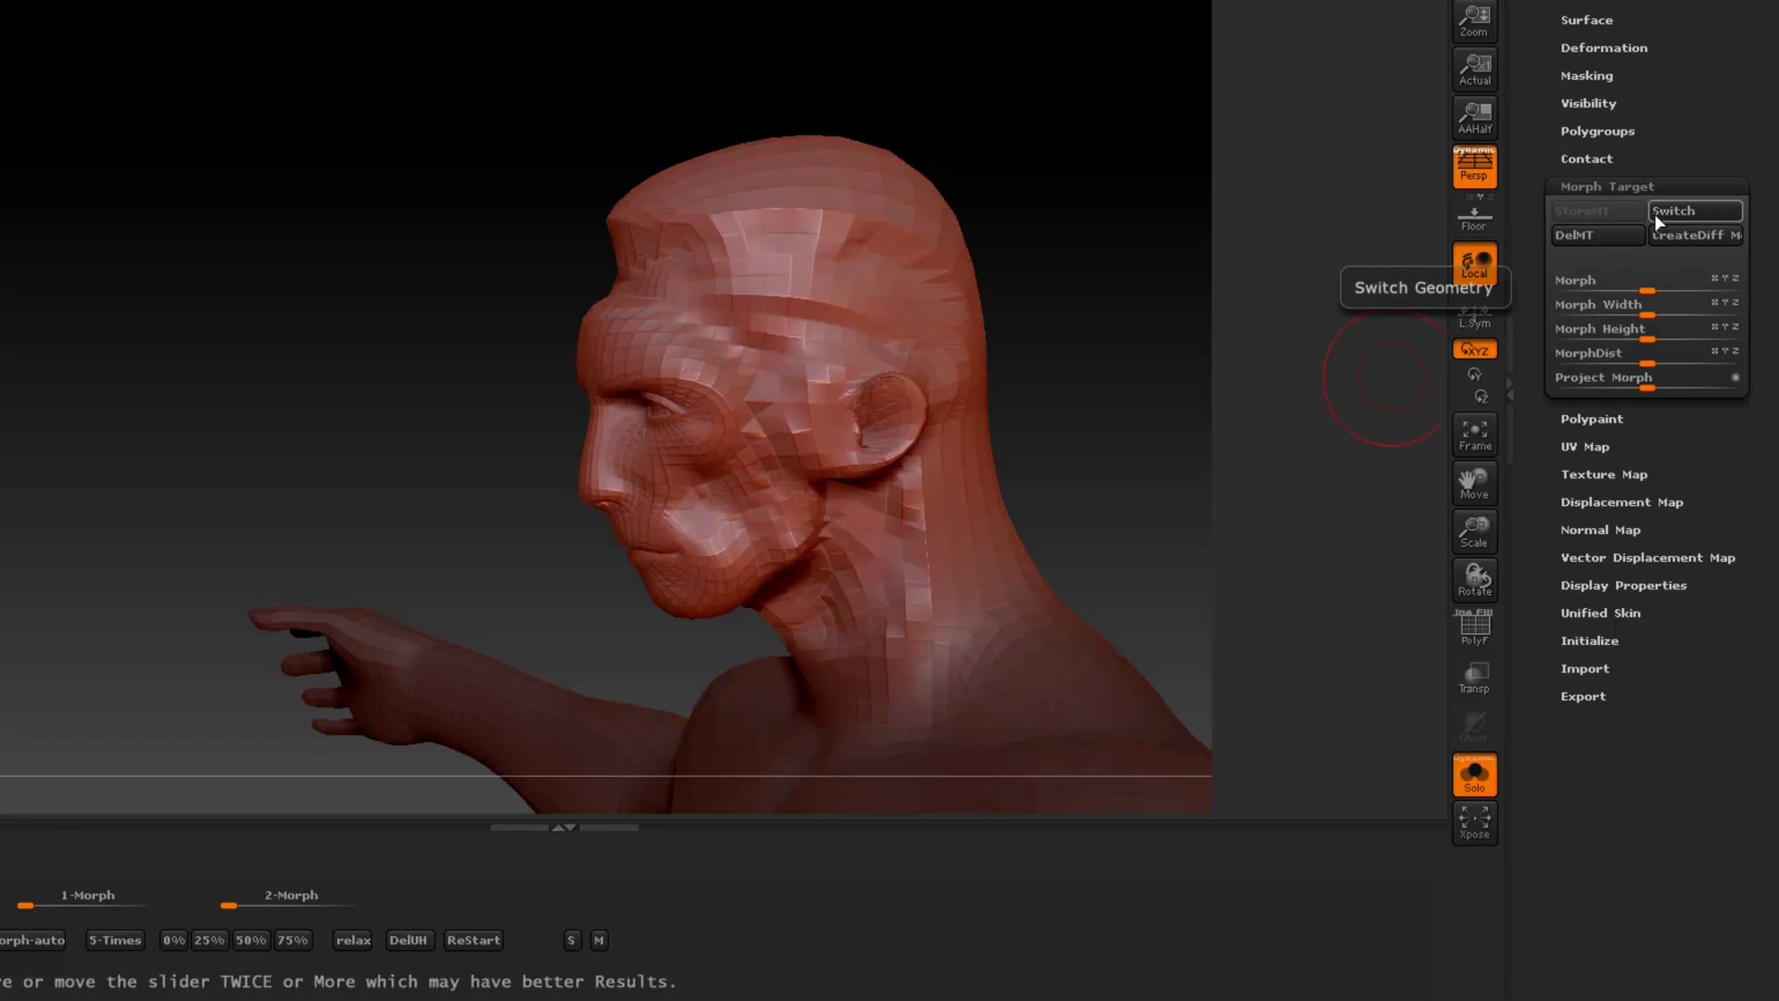
left_click_drag(1134, 168, 1290, 158)
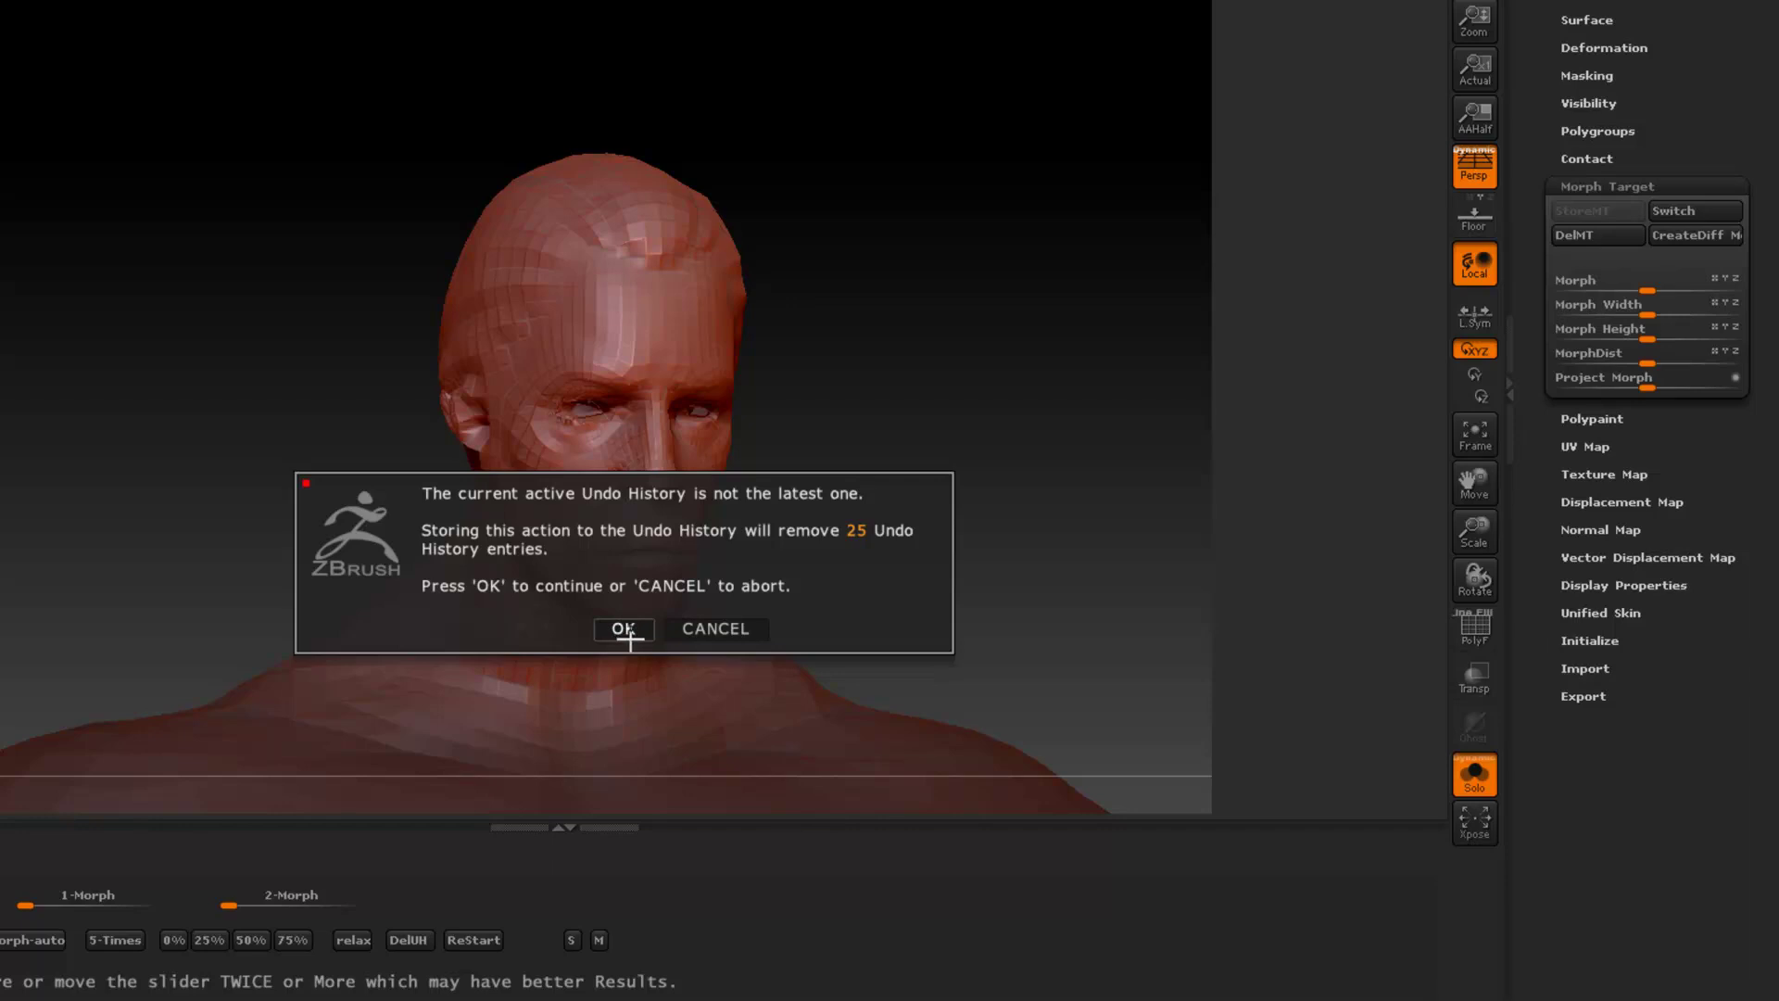
left_click(623, 630)
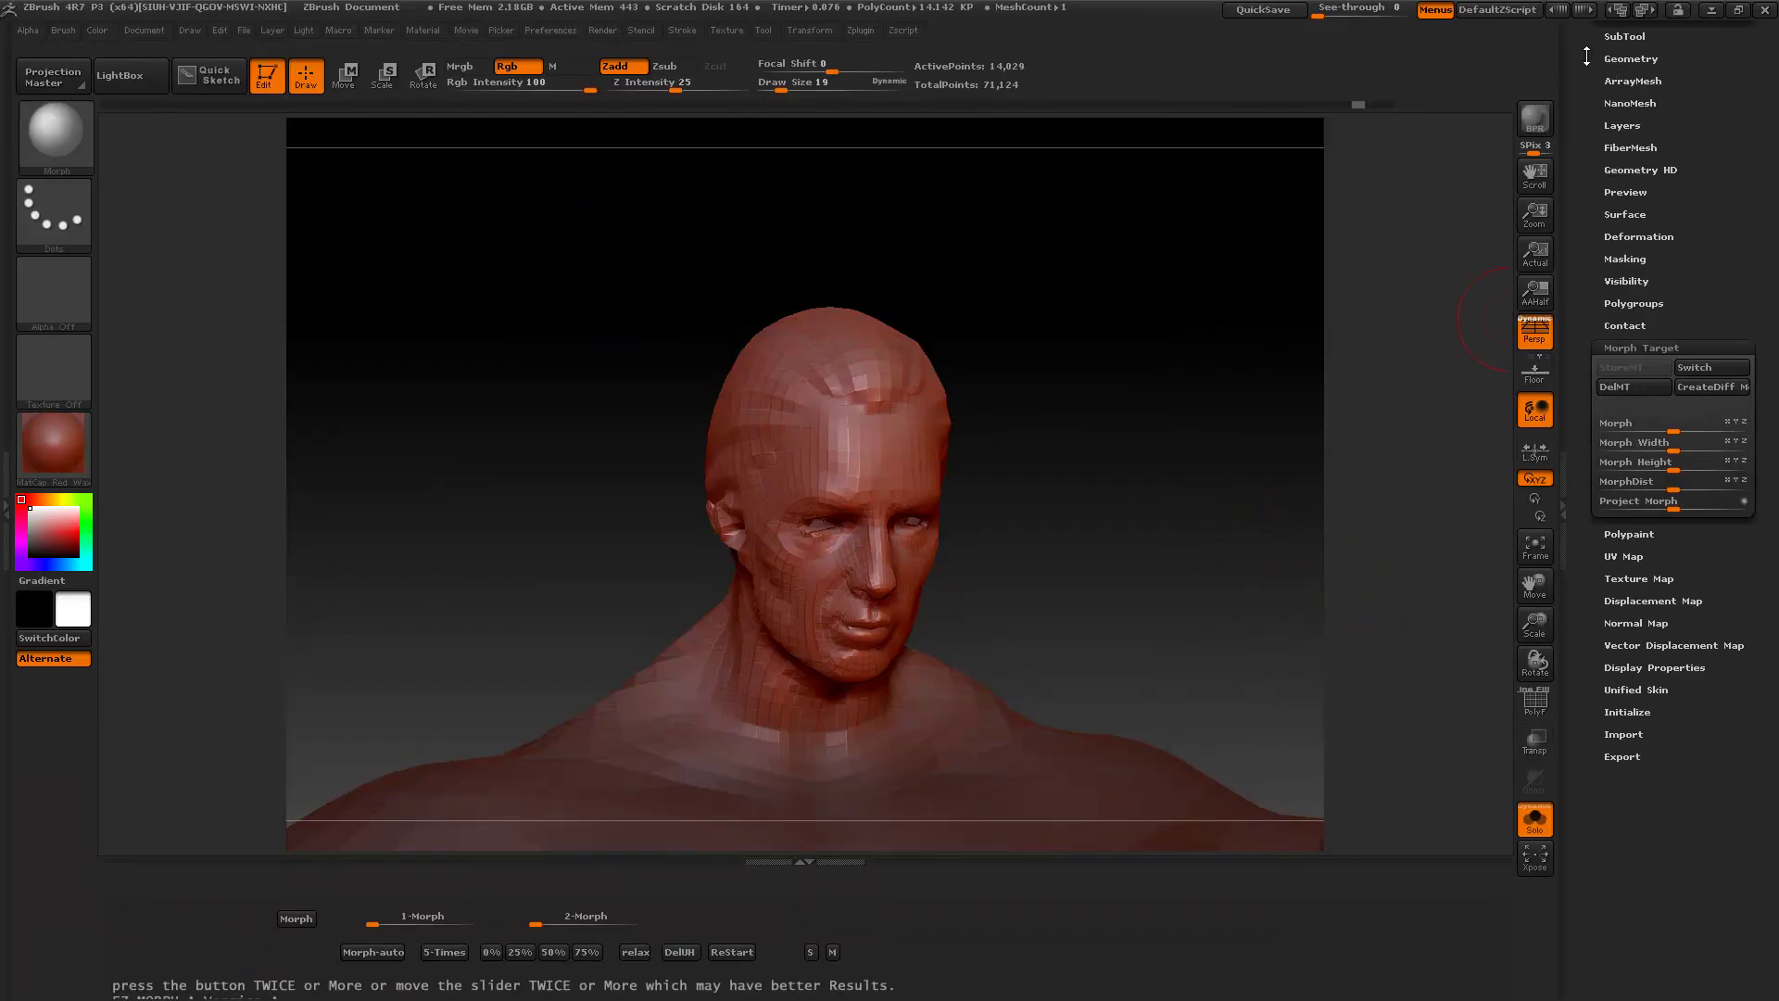
Step: Show the SubTool list and compare the polyframe wireframes of the demo head and the morphed body, then hide the wireframe with the body selected
left_click_drag(1586, 57, 1578, 161)
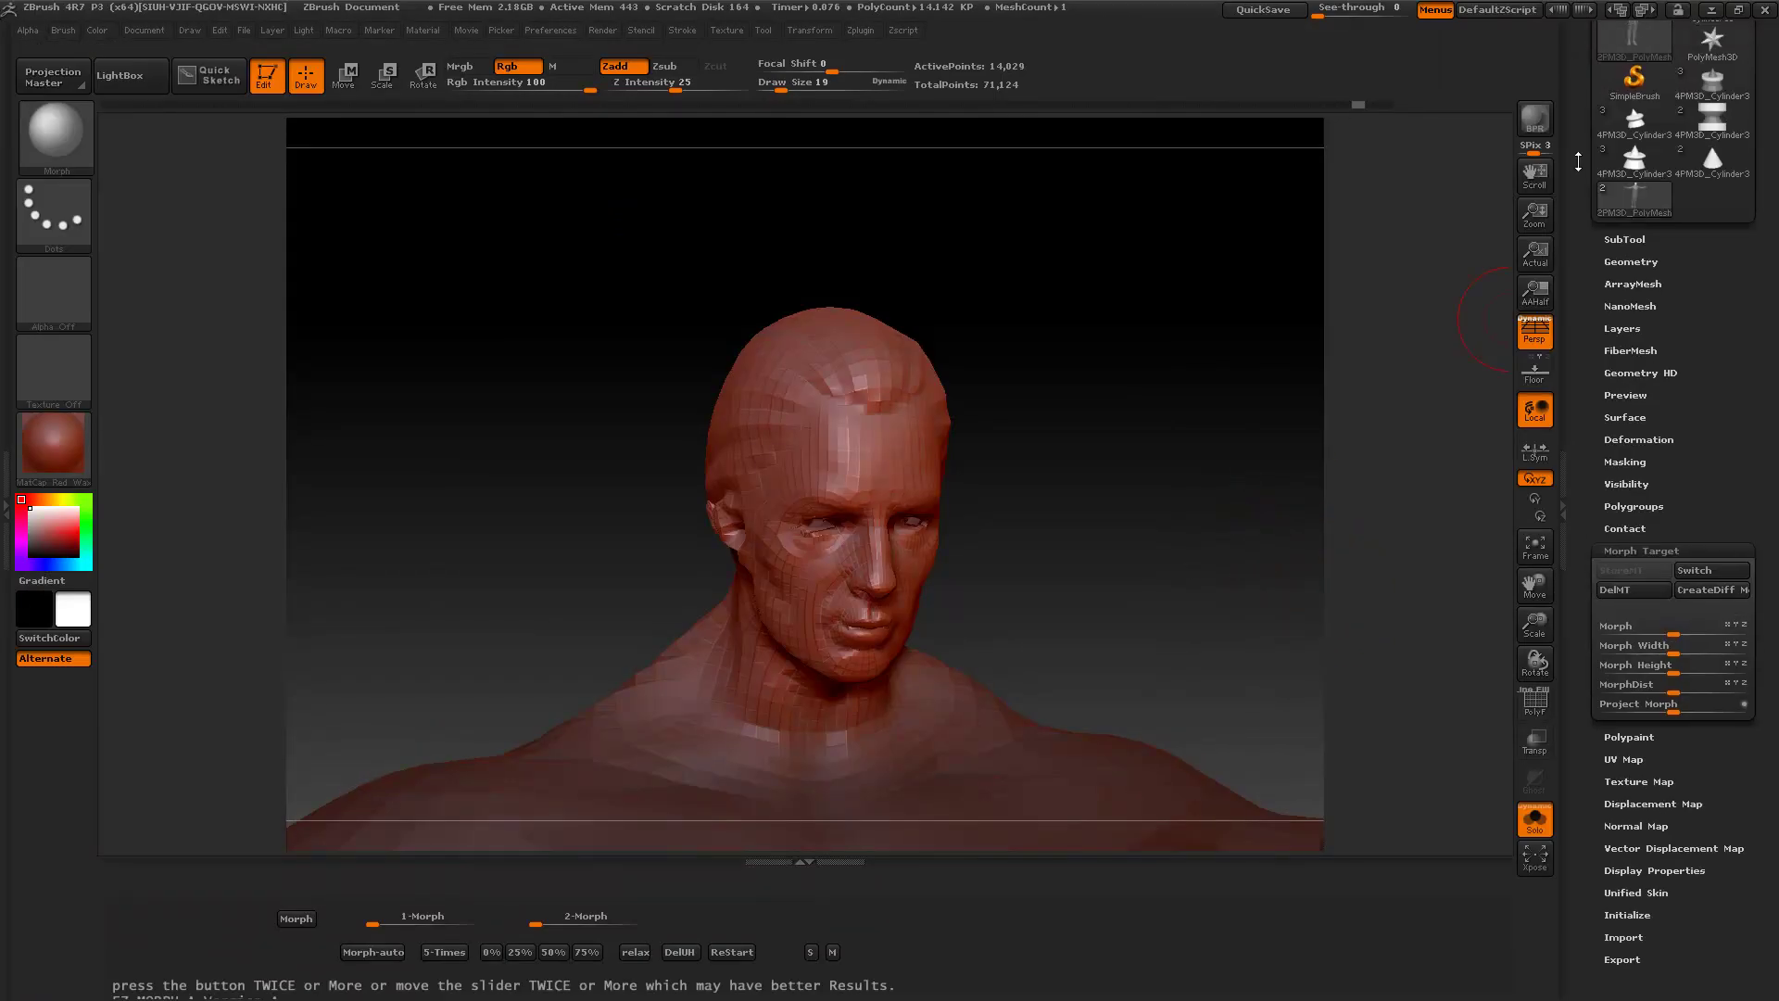
left_click(1625, 239)
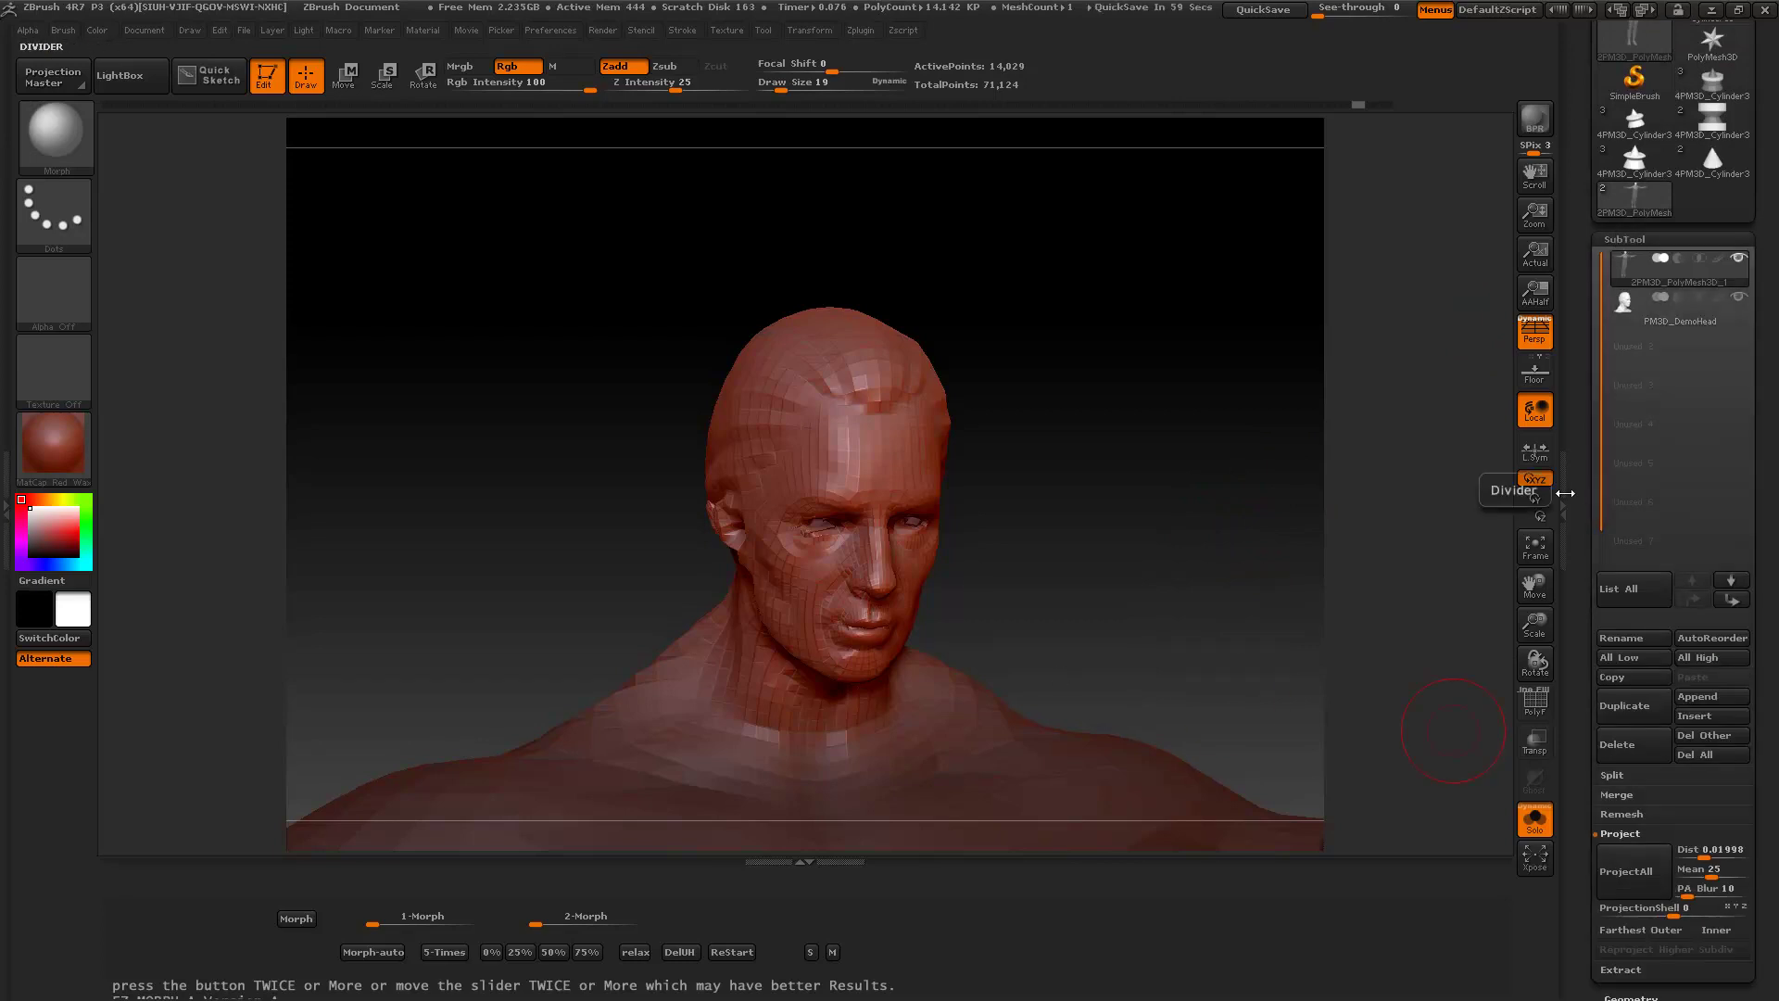
left_click(1535, 706)
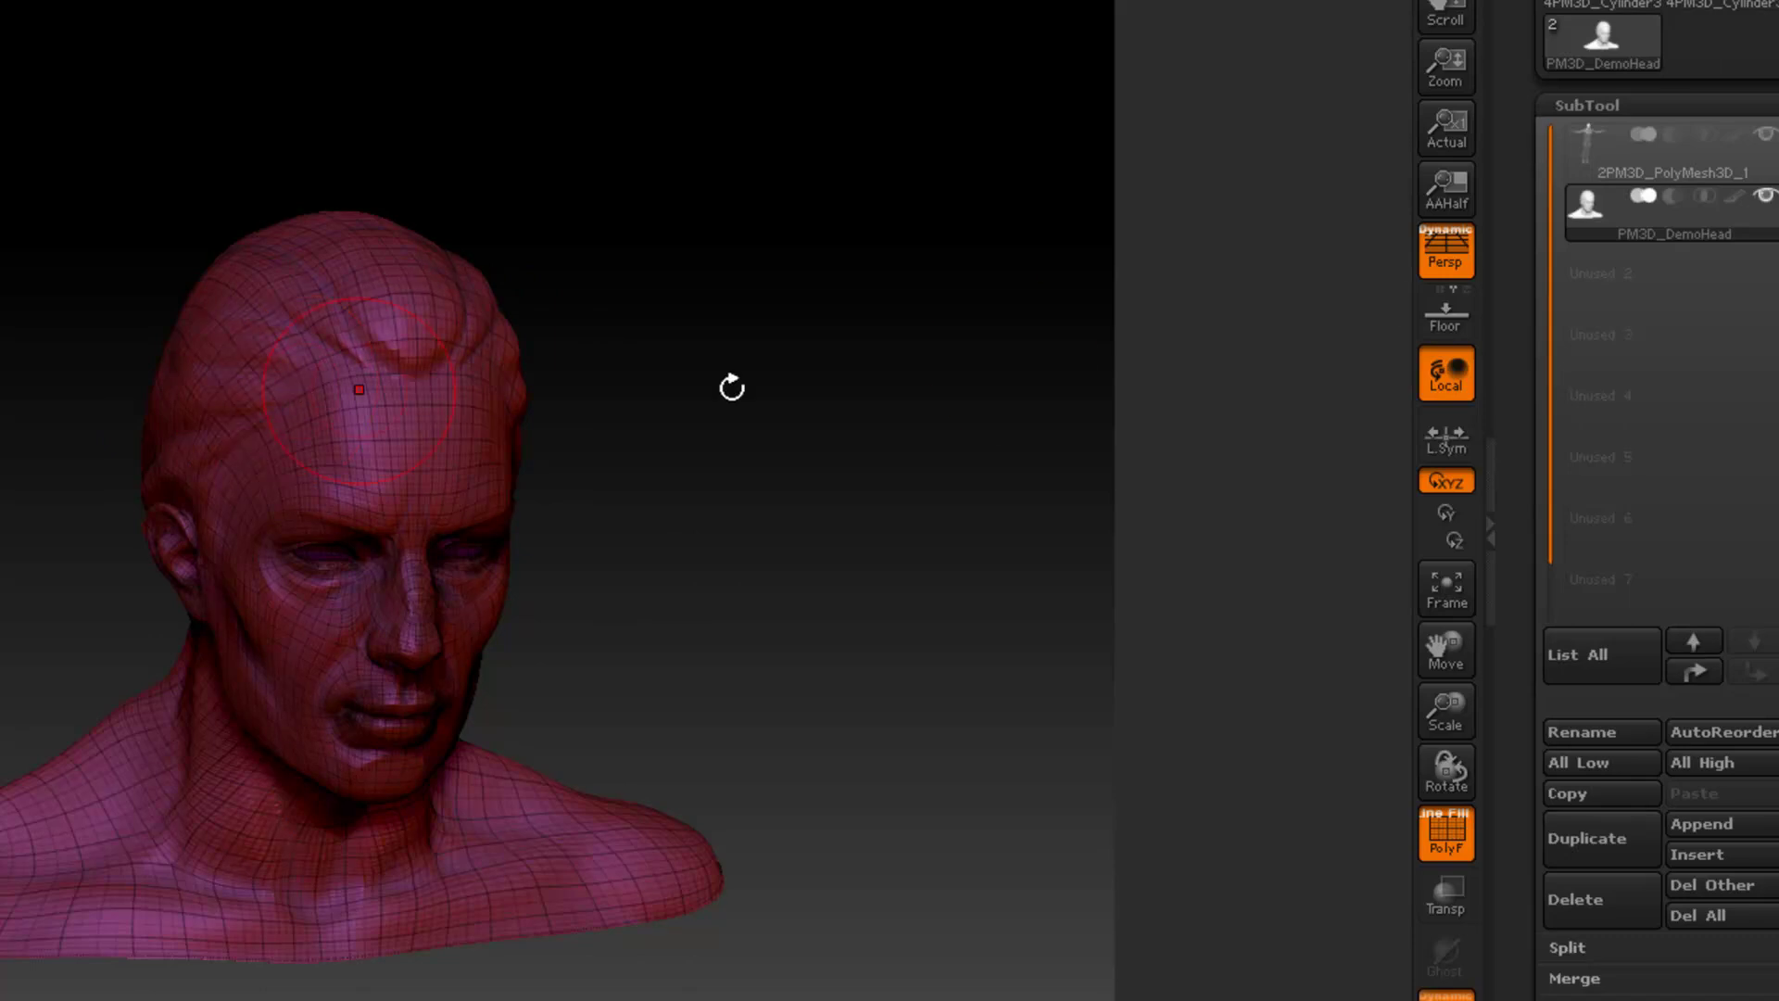
left_click(1638, 161)
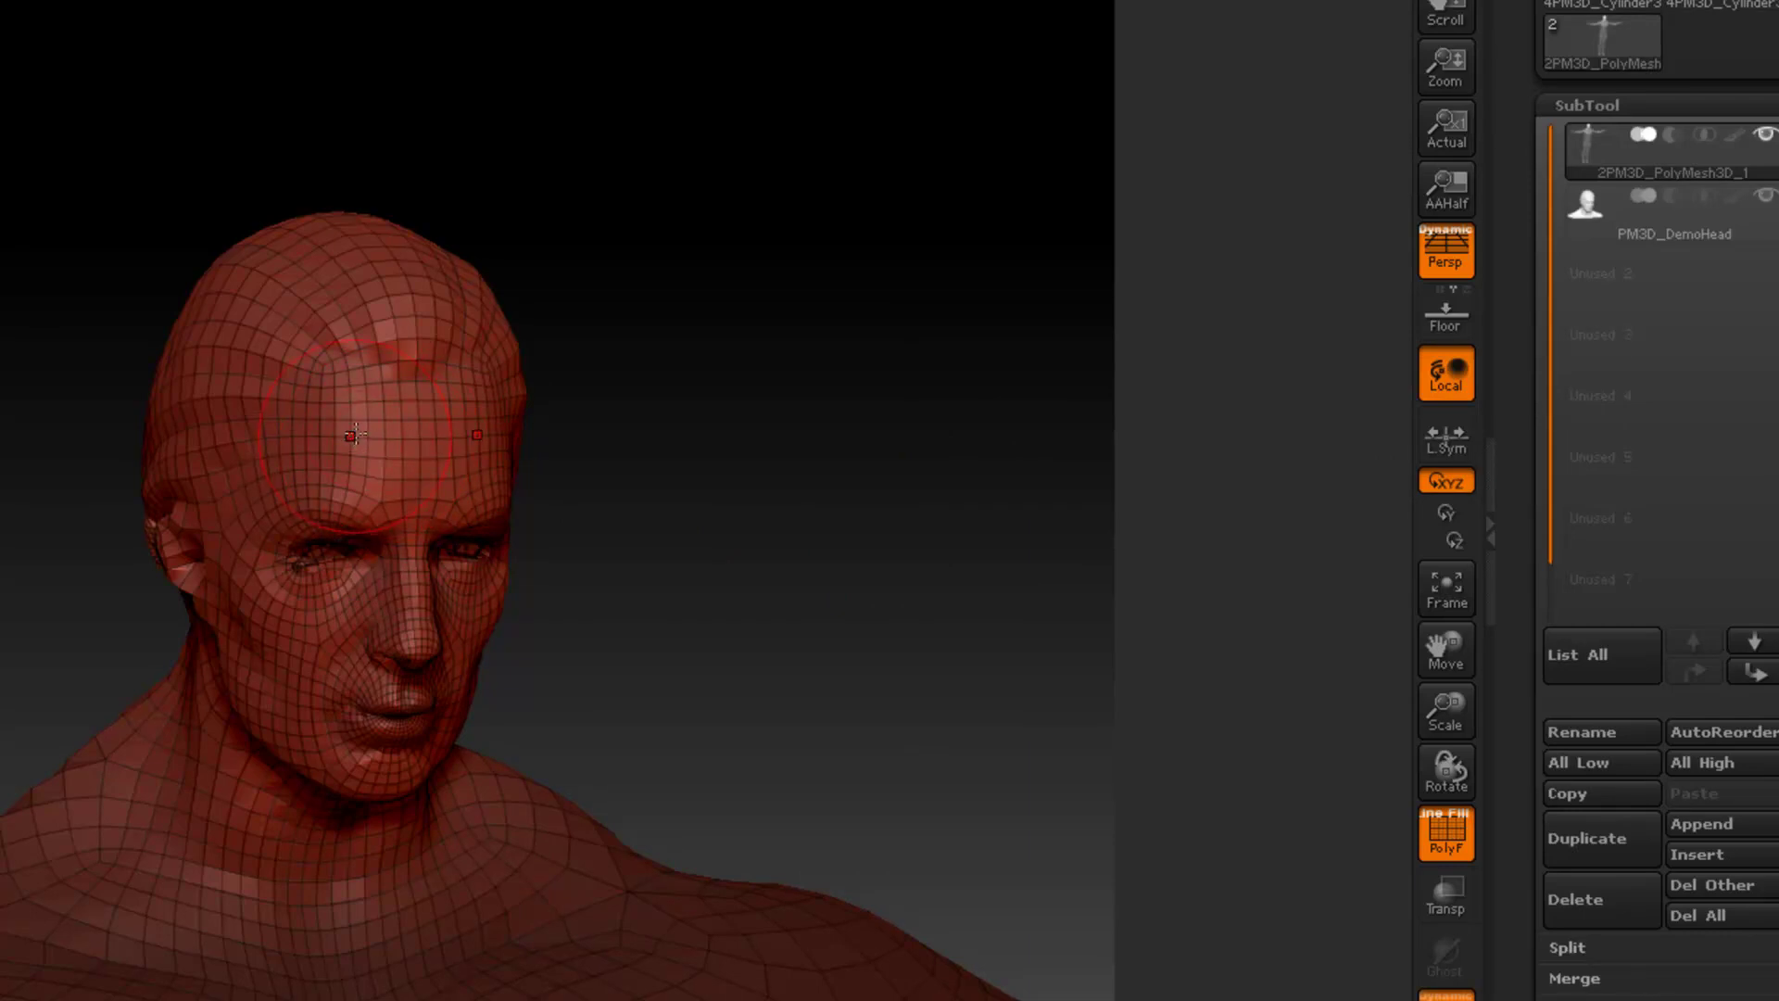
left_click(1442, 842)
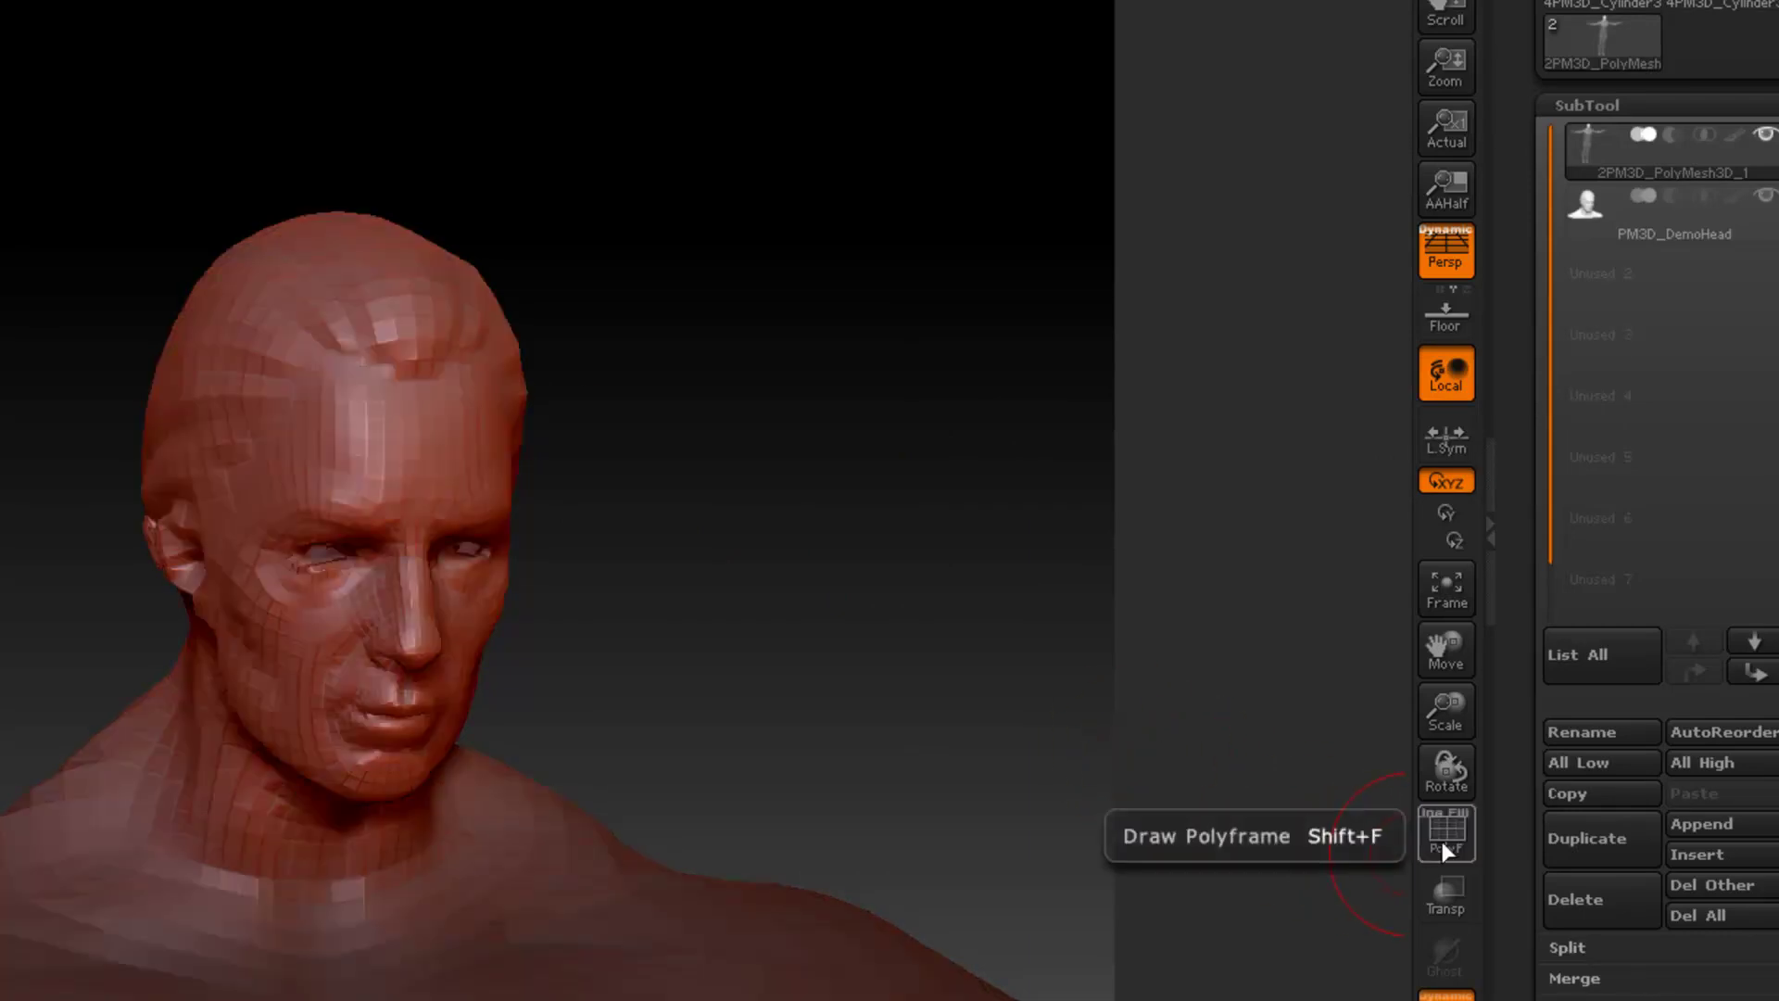
Step: Paint the stored morph target shape onto the body's face, skull, ear and jaw from both sides with the Morph brush
mouse_move(705, 553)
left_mouse_down()
mouse_move(1369, 520)
mouse_move(1322, 568)
mouse_move(1319, 492)
mouse_move(1328, 542)
mouse_move(1352, 472)
left_mouse_up()
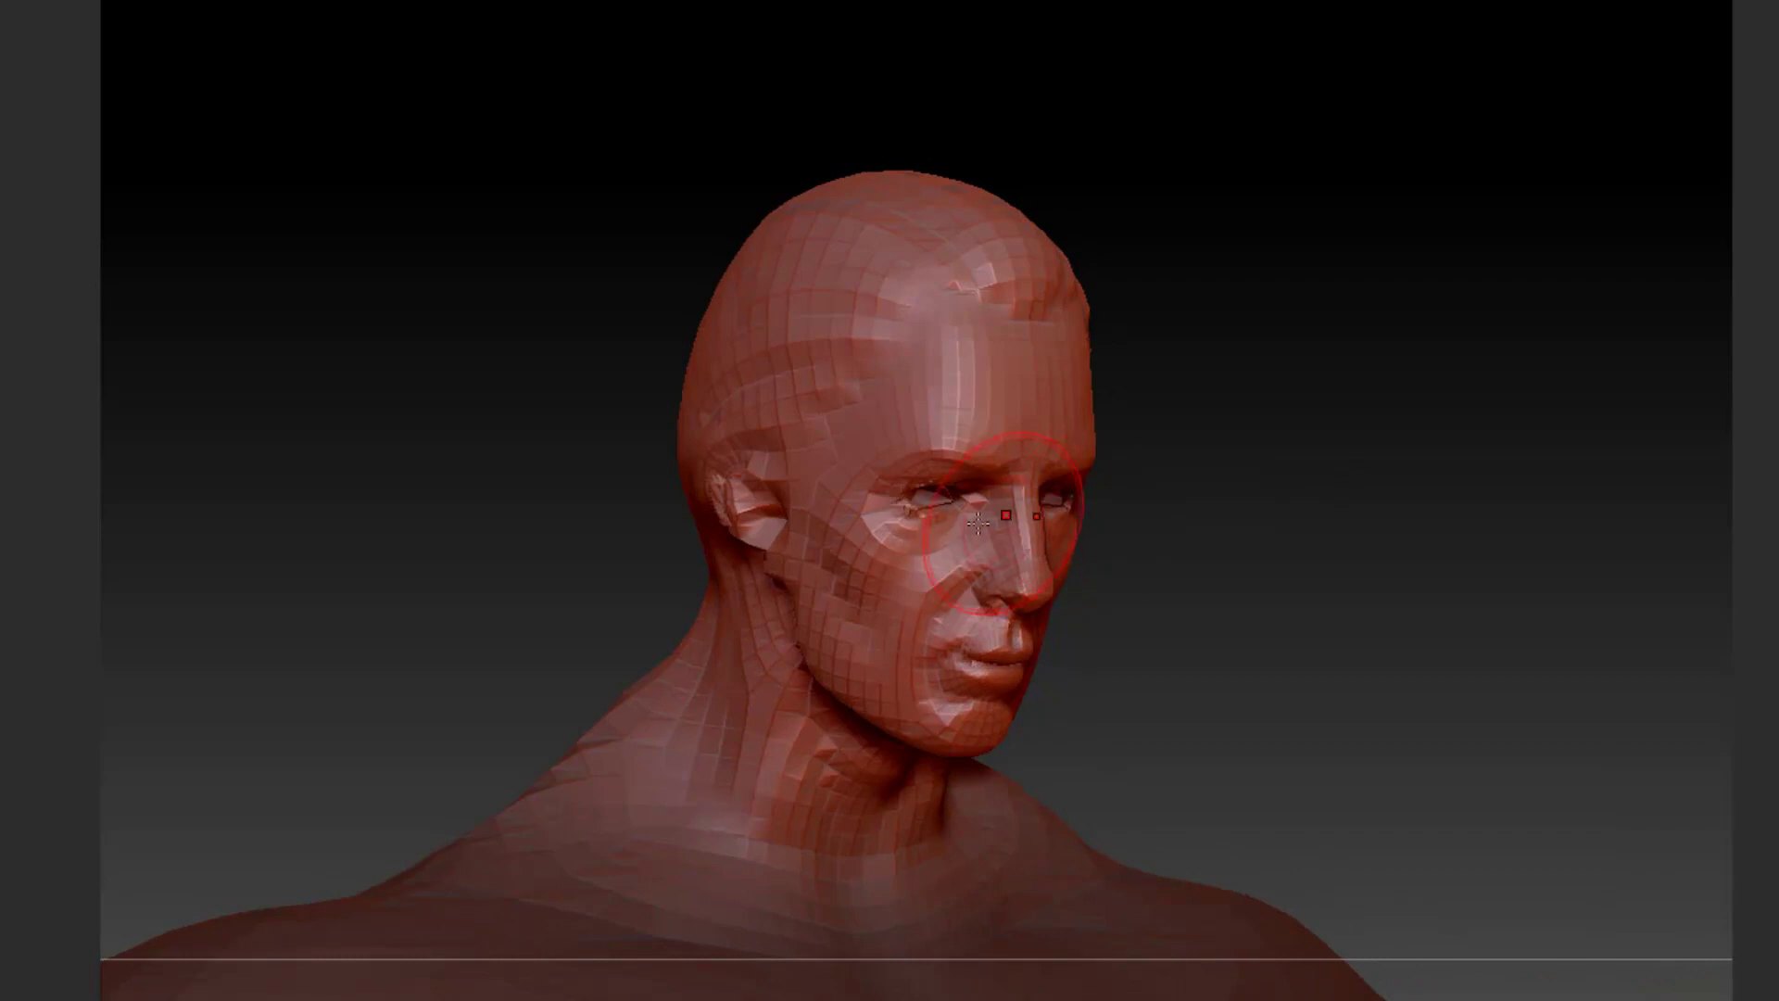
mouse_move(780, 505)
left_mouse_down()
mouse_move(754, 463)
mouse_move(914, 665)
mouse_move(972, 627)
mouse_move(982, 547)
mouse_move(940, 344)
mouse_move(874, 373)
mouse_move(870, 485)
mouse_move(1002, 605)
mouse_move(1036, 669)
mouse_move(1048, 504)
mouse_move(1017, 345)
mouse_move(943, 287)
mouse_move(860, 278)
mouse_move(799, 347)
mouse_move(785, 469)
mouse_move(697, 477)
mouse_move(739, 298)
mouse_move(829, 237)
mouse_move(914, 231)
mouse_move(970, 257)
mouse_move(940, 203)
mouse_move(858, 172)
left_mouse_up()
left_click_drag(1382, 358, 1084, 377)
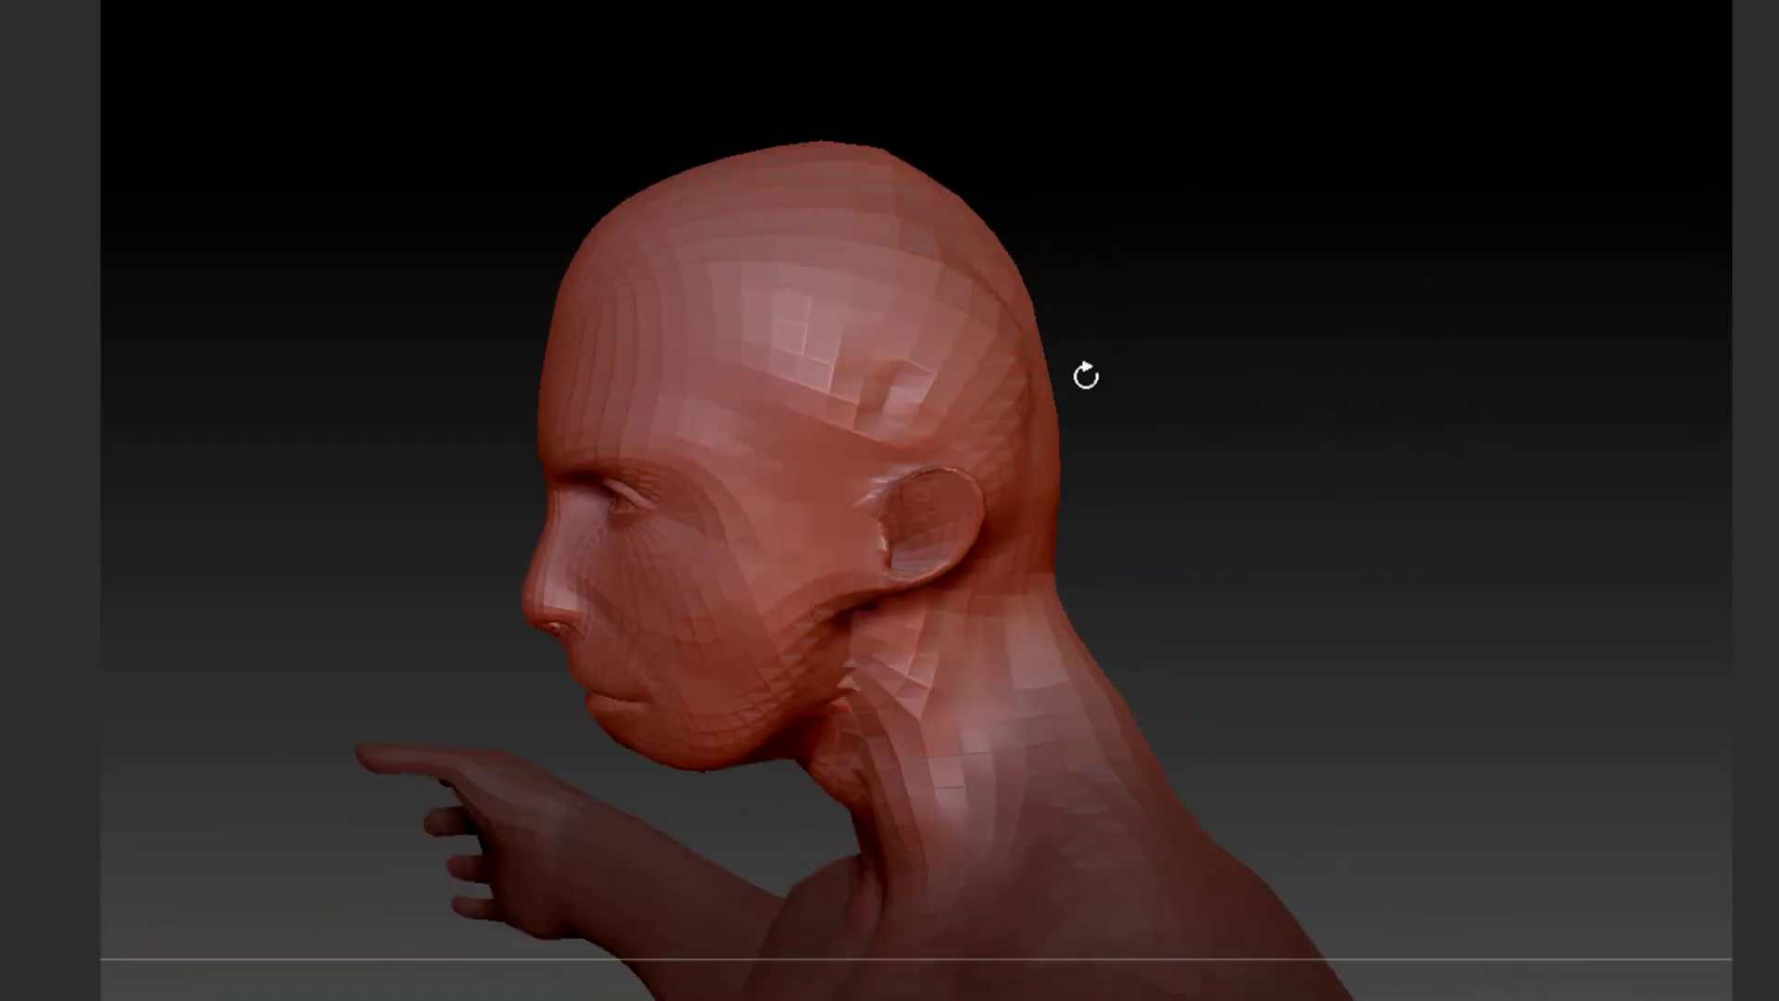
mouse_move(903, 320)
left_mouse_down()
mouse_move(853, 667)
mouse_move(714, 760)
mouse_move(625, 737)
left_mouse_up()
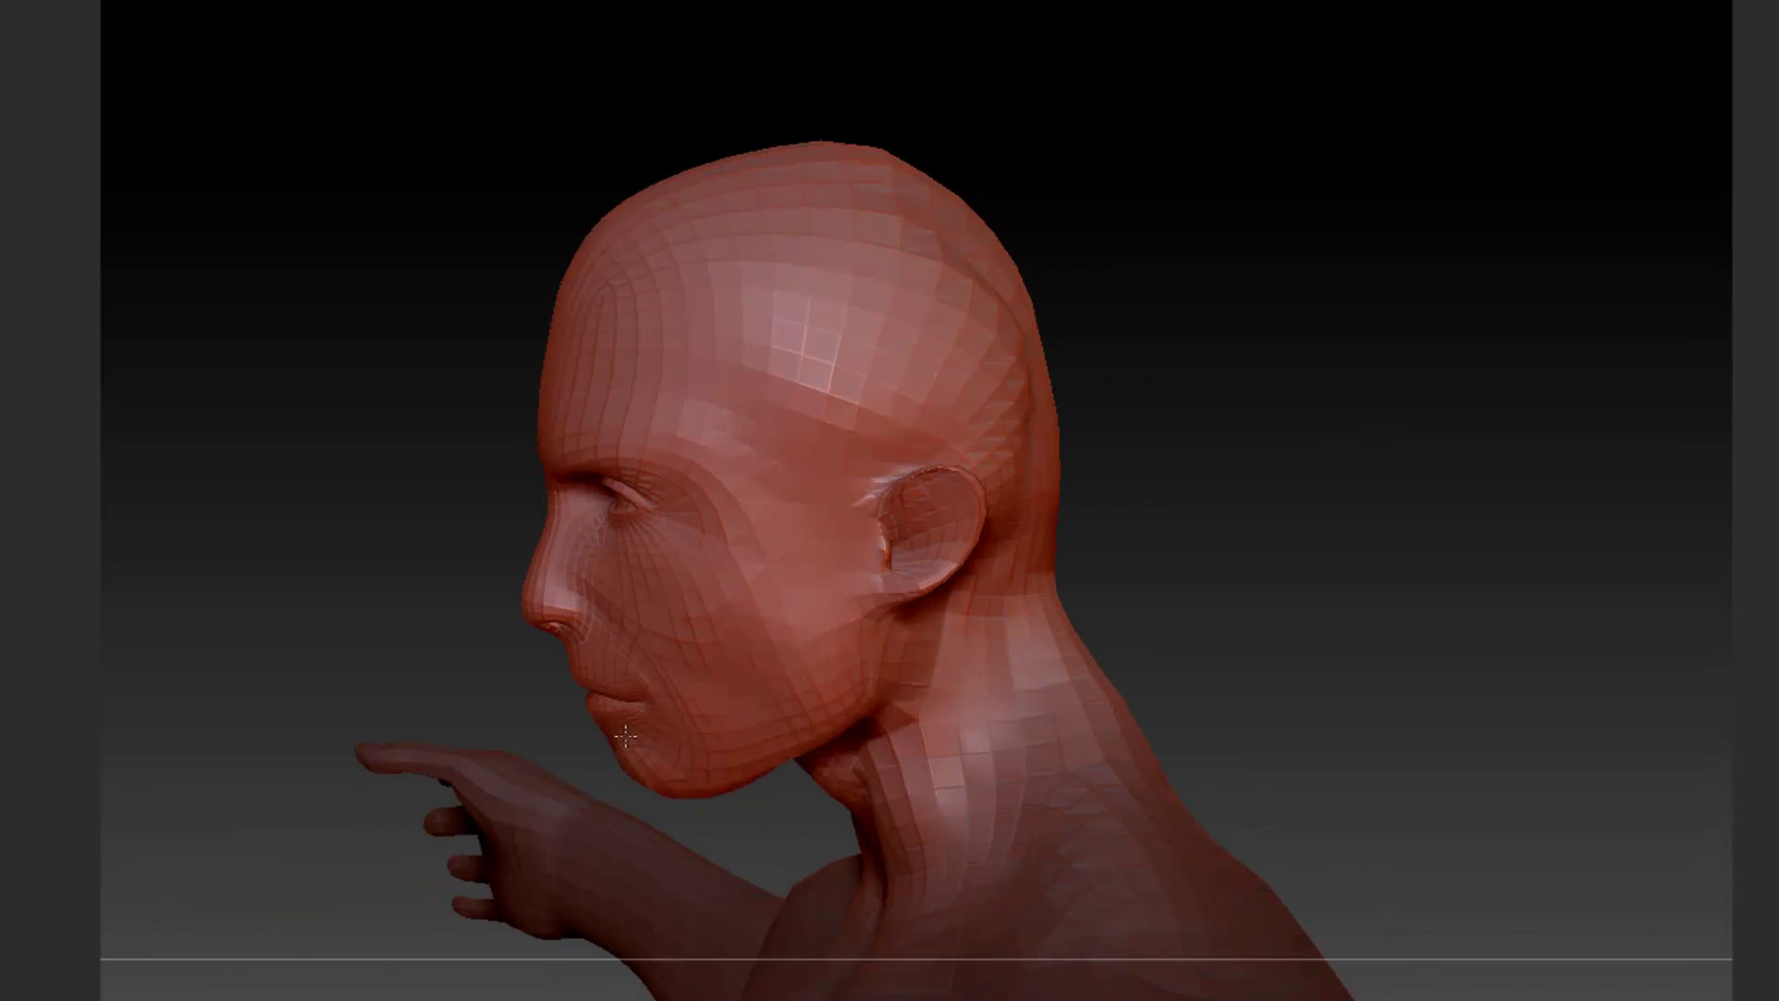
mouse_move(1155, 338)
left_mouse_down()
mouse_move(1037, 241)
mouse_move(908, 185)
mouse_move(1003, 414)
mouse_move(991, 649)
left_mouse_up()
Step: Smooth the blended skull, cheek, jaw and neck, touching up the area around the ear with the Morph brush
mouse_move(1464, 343)
left_mouse_down()
mouse_move(1327, 318)
mouse_move(1205, 370)
mouse_move(1119, 458)
mouse_move(1047, 445)
left_mouse_up()
mouse_move(1140, 223)
left_mouse_down("shift")
mouse_move(1159, 398)
mouse_move(1030, 501)
mouse_move(1005, 473)
mouse_move(916, 552)
left_mouse_up("shift")
left_click_drag(720, 557, 806, 505)
left_click_drag(805, 587, 691, 605, "shift")
left_click_drag(1409, 315, 1651, 360)
mouse_move(844, 657)
left_mouse_down("shift")
mouse_move(686, 612)
mouse_move(649, 760)
mouse_move(900, 711)
left_mouse_up("shift")
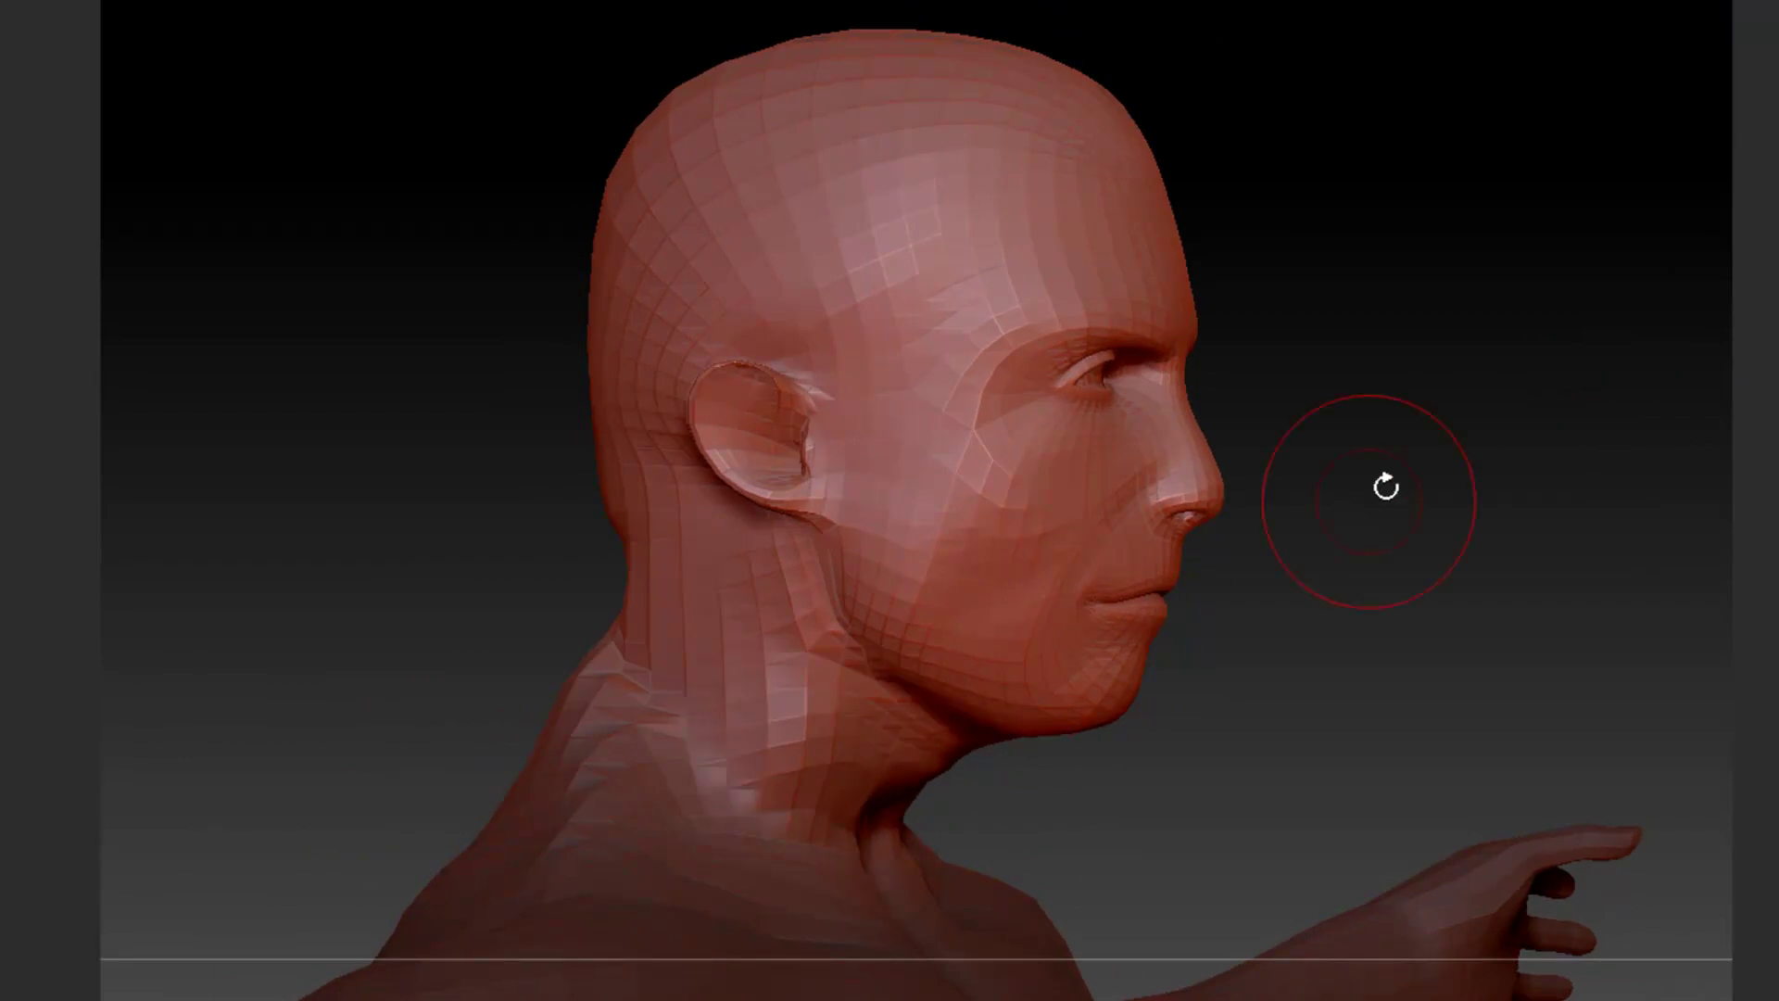
left_click_drag(1520, 421, 1511, 428)
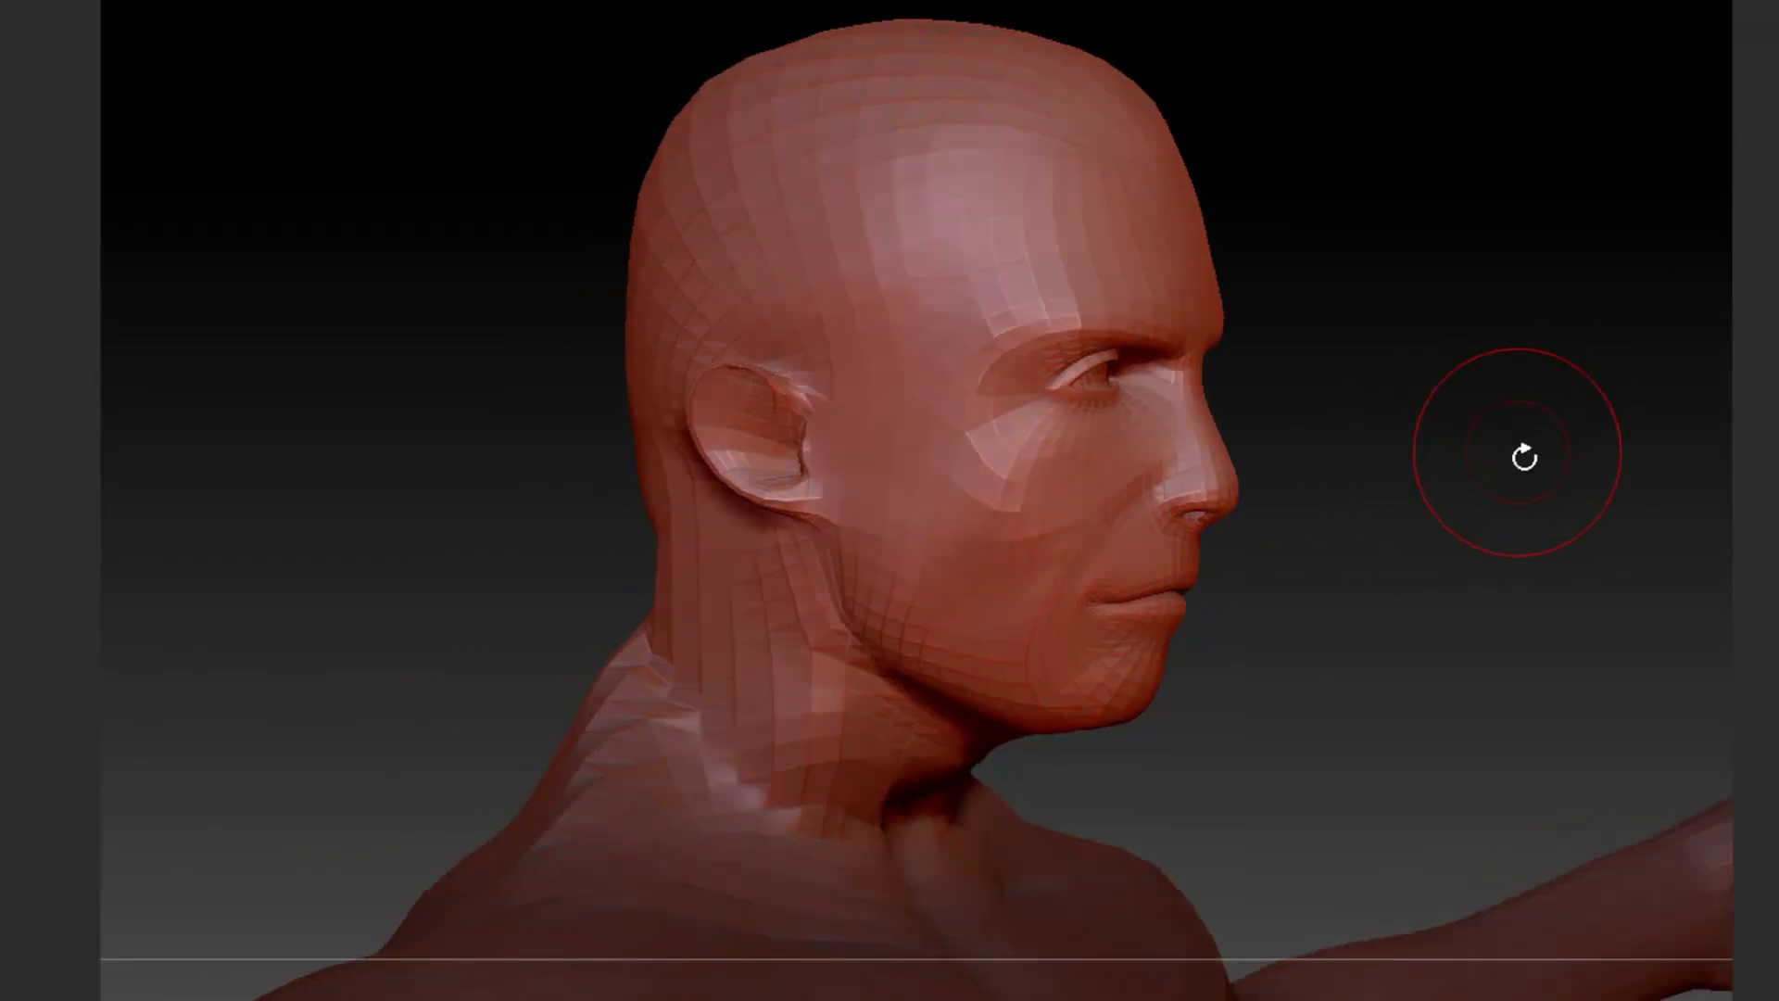